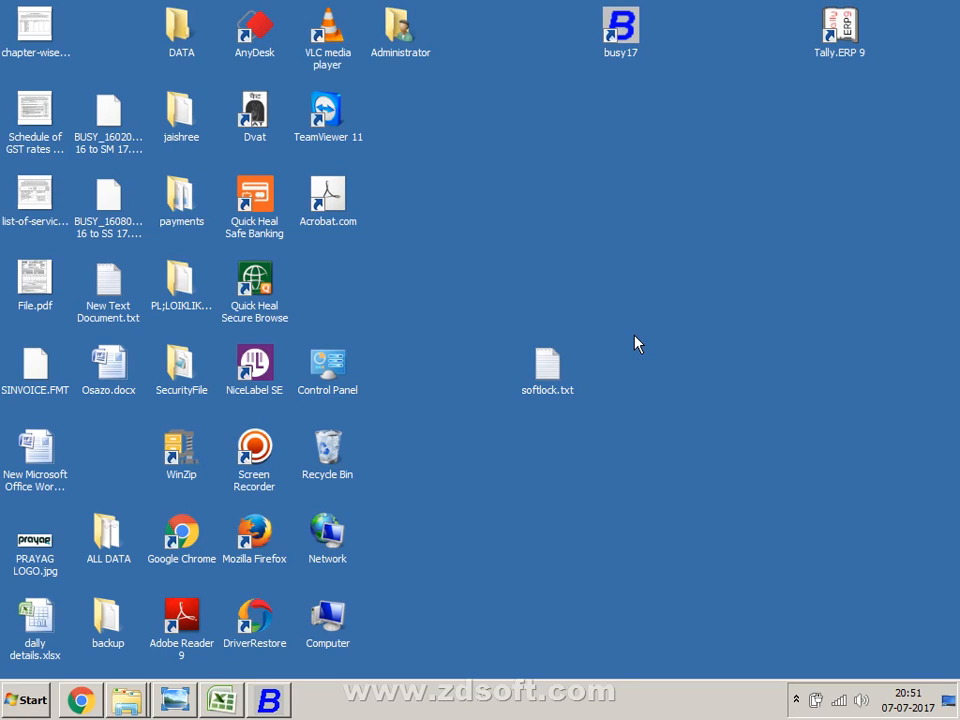
Switch to the Book1 workbook in Microsoft Excel.
key("alt+Tab")
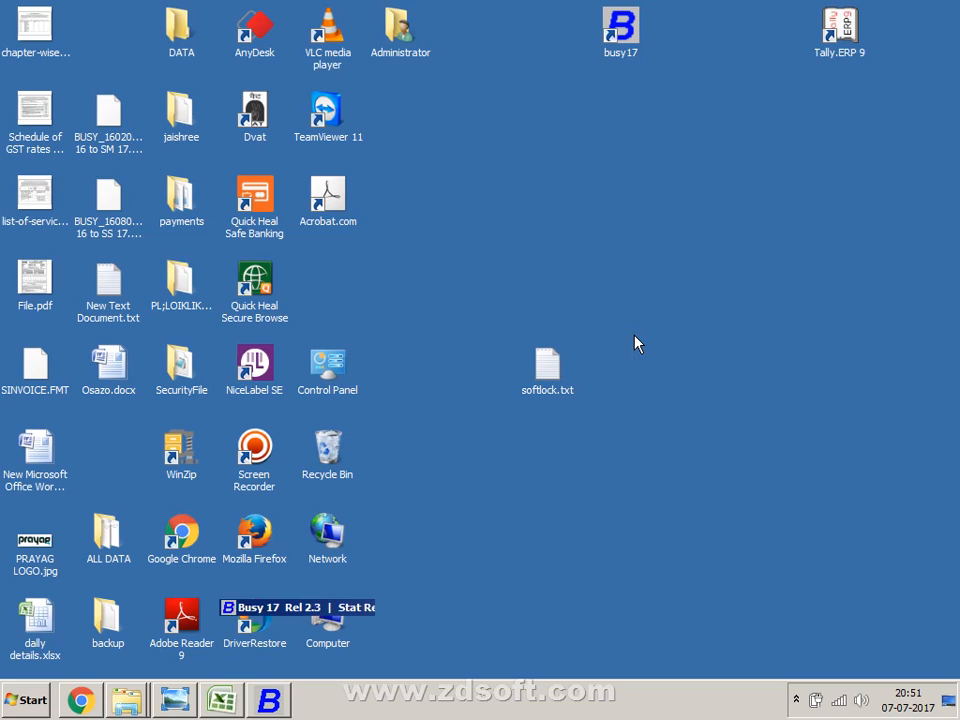
key("alt+Tab")
key("alt+Tab")
key("alt+Tab")
key("alt+Tab")
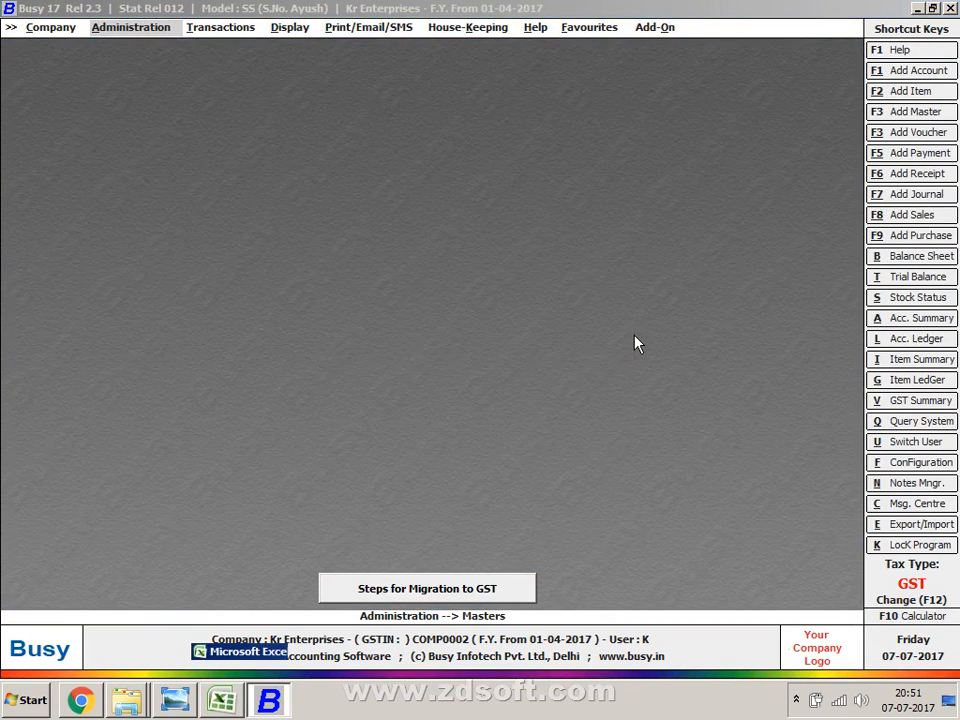
Enter the heading TRADING ACCOUNT in cell E33 of Sheet1, in the empty area below the existing data.
key("Down")
key("Down")
key("Down")
key("Down")
key("Down")
key("Down")
key("Down")
key("Down")
key("Down")
key("Down")
key("Down")
key("Down")
key("Down")
key("Down")
key("Down")
key("Down")
key("Down")
key("Down")
key("Down")
key("Down")
key("Down")
key("Down")
key("Down")
key("Down")
key("Down")
key("Down")
key("Down")
key("Down")
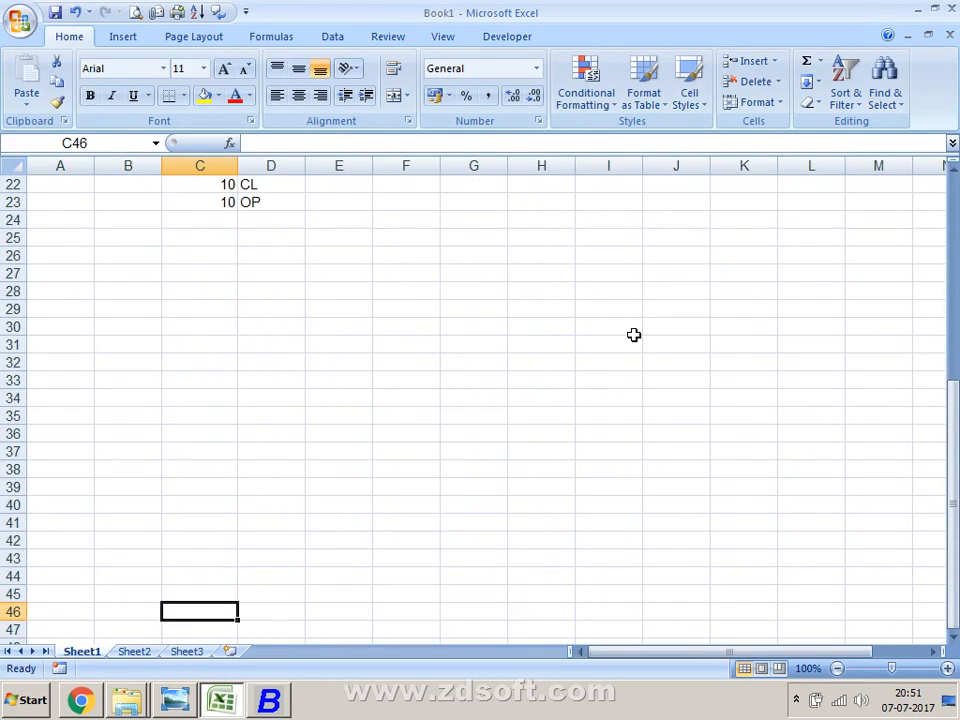
key("Up")
key("Up")
key("Up")
key("Up")
key("Up")
key("Up")
key("Up")
key("Up")
key("Up")
key("Up")
key("Up")
key("Up")
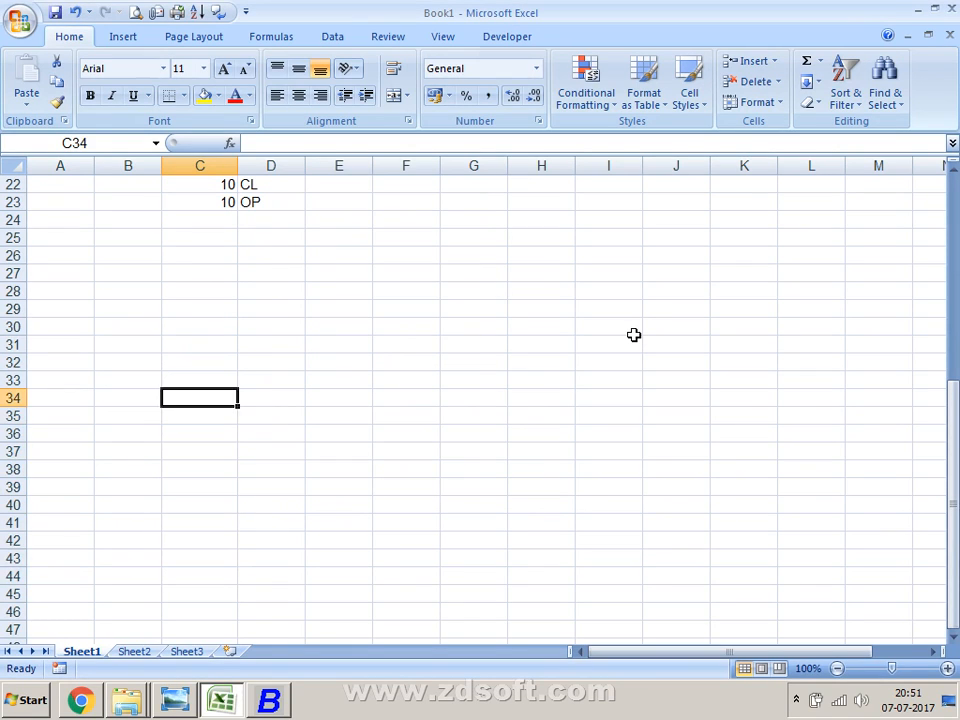
key("Up")
key("Right")
key("Right")
type("TRAD")
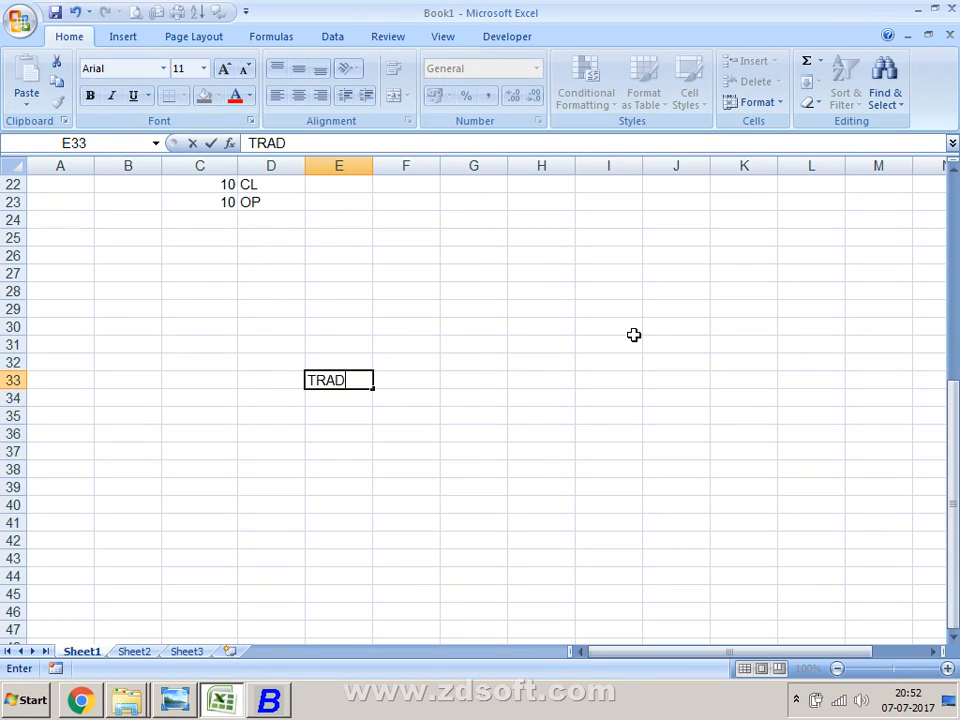
type("ING ACCOUNT")
key("Return")
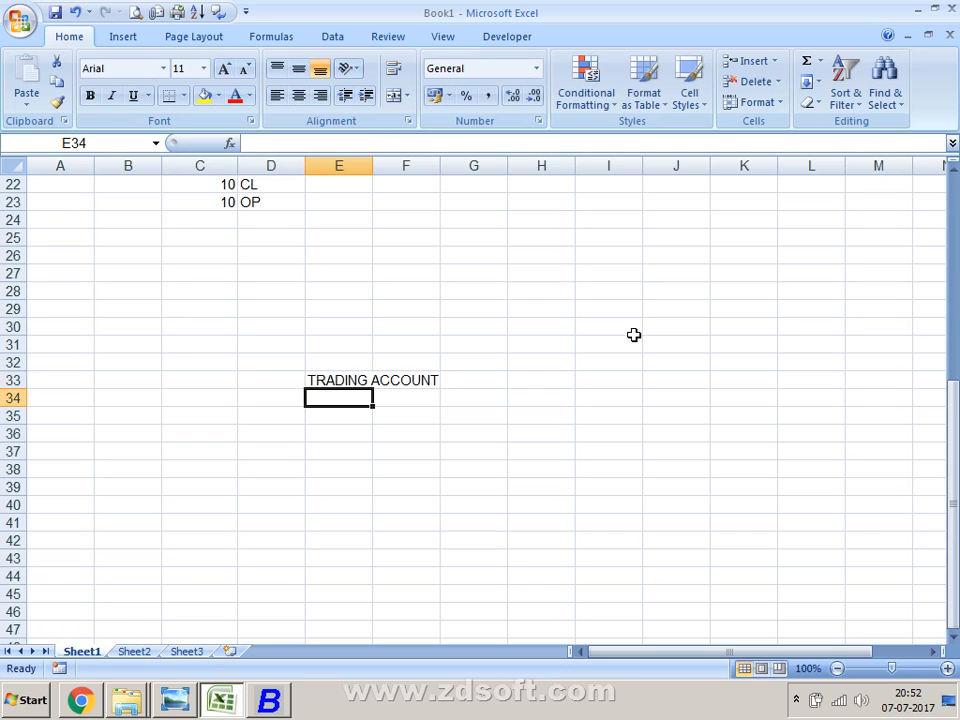
Apply all borders to cells E34:F34 directly under the TRADING ACCOUNT heading.
key("shift+Right")
key("shift+Right")
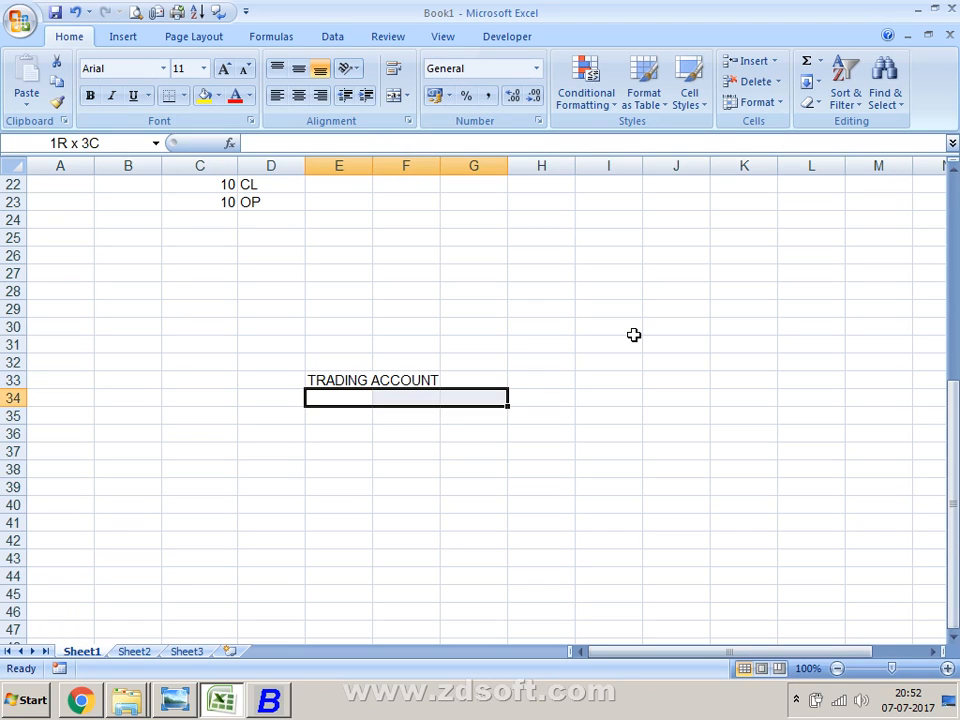
key("shift+Left")
key("alt+h")
key("b")
key("a")
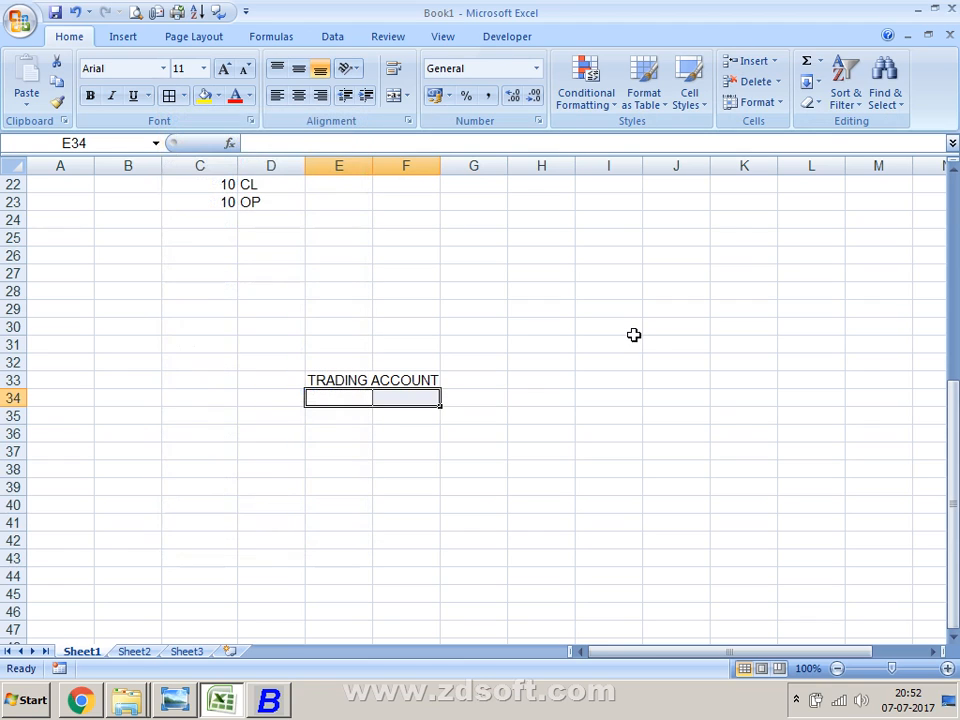
key("Up")
key("Down")
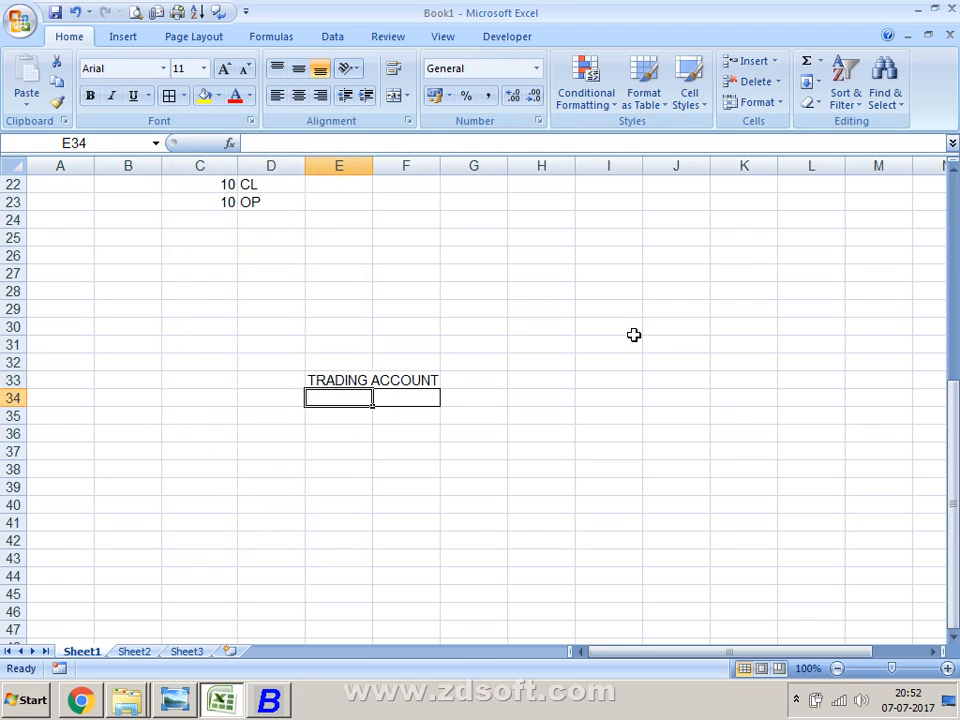
key("Down")
key("Left")
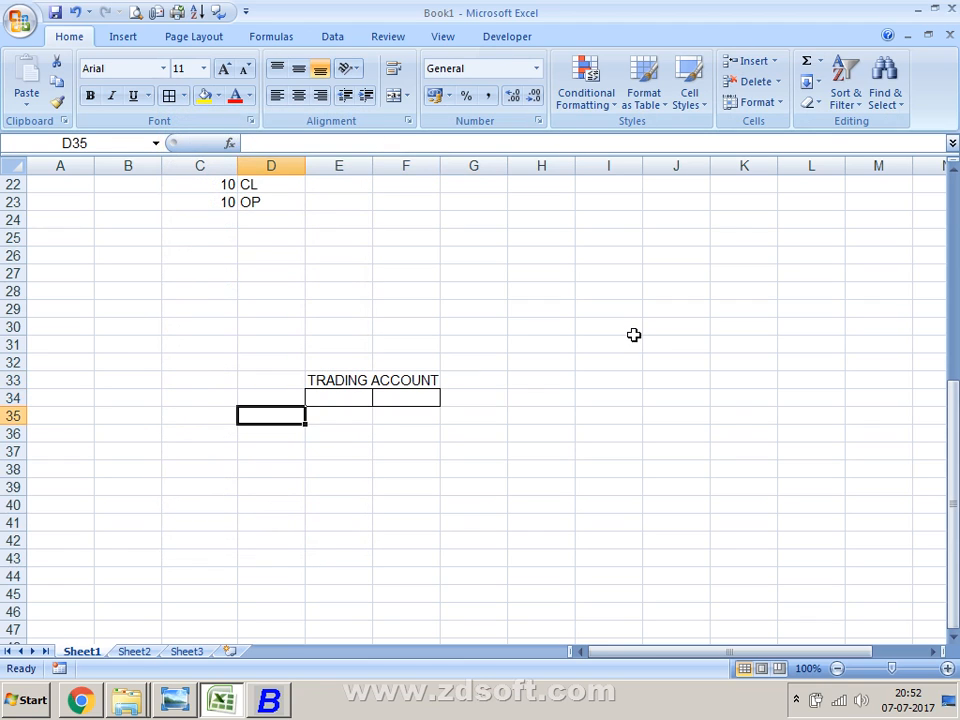
key("Up")
key("Left")
key("Right")
key("Right")
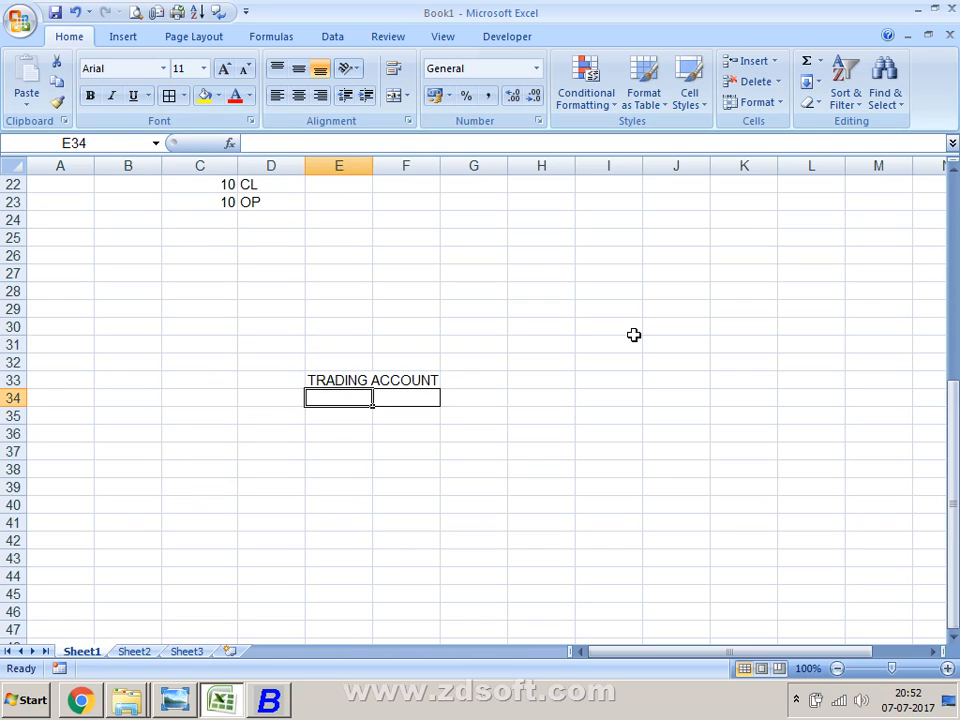
key("Up")
key("Down")
key("Down")
key("Down")
key("Left")
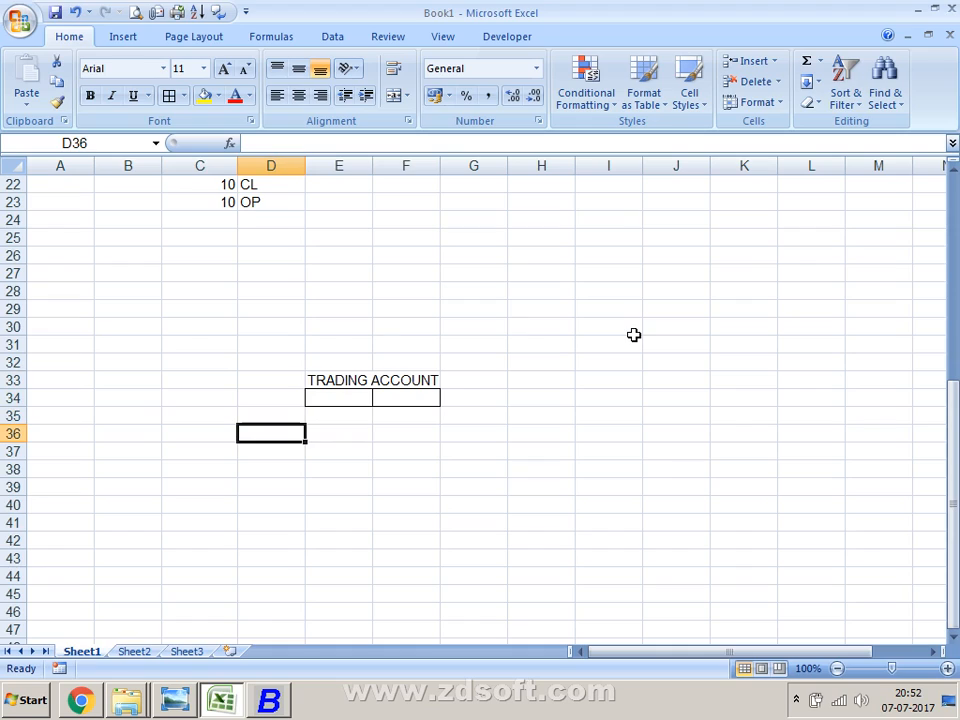
Switch to Windows Photo Viewer and examine both sides of the Profit & Loss Account in the previous photo, IMG_20170505_200441.jpg.
key("alt+Tab")
key("alt+Tab")
key("alt+Tab")
key("alt+Tab")
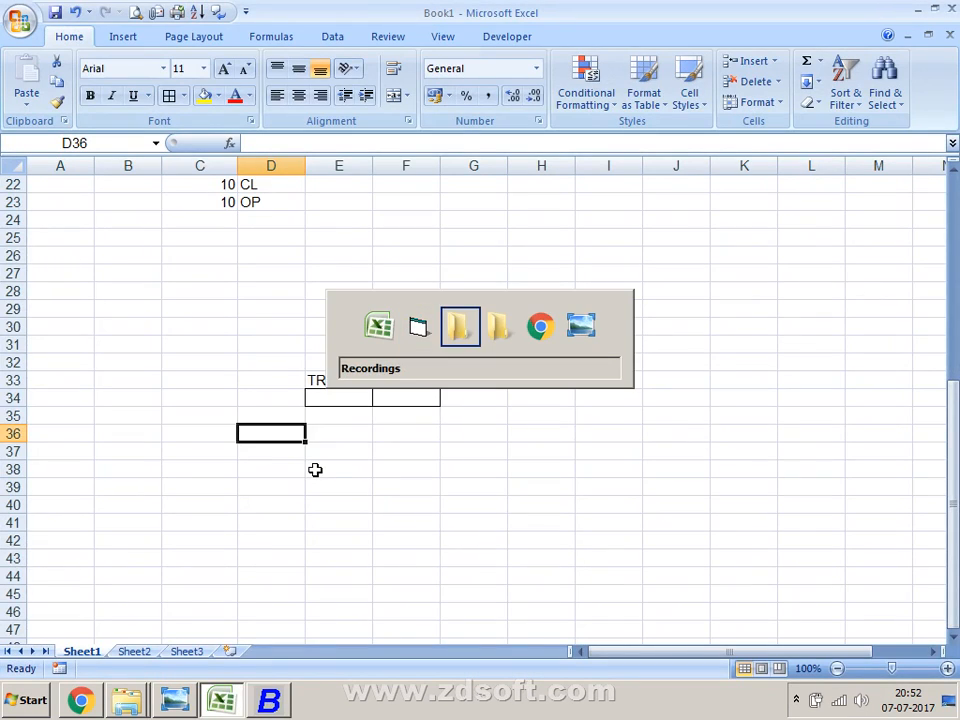
key("alt+Tab")
key("alt+Tab")
key("alt+Tab")
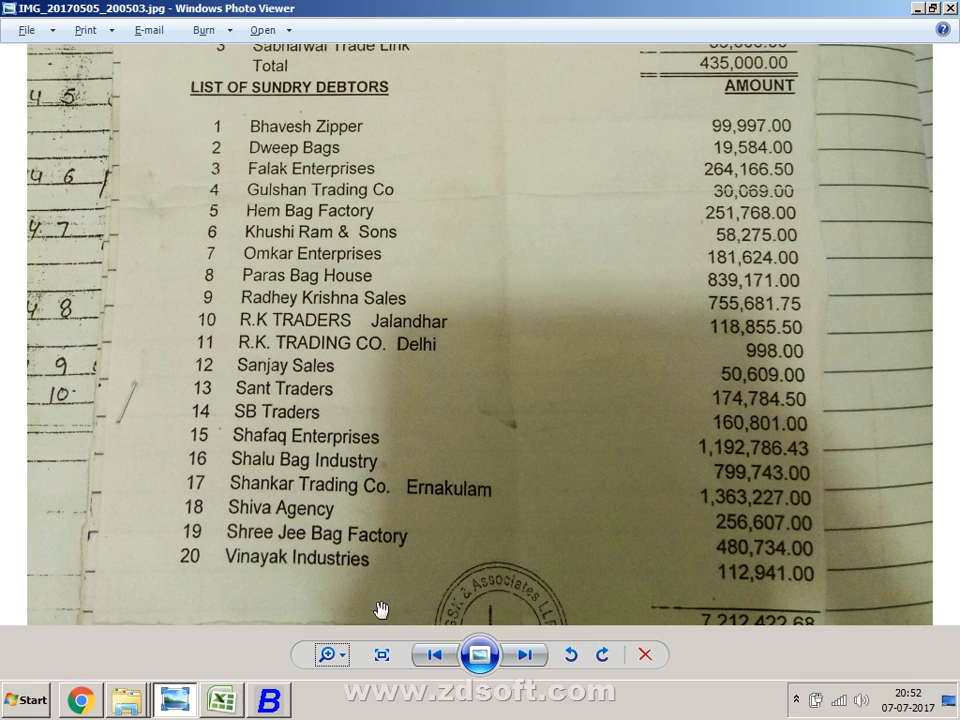
left_click(434, 655)
scroll(428, 430, "up", 5)
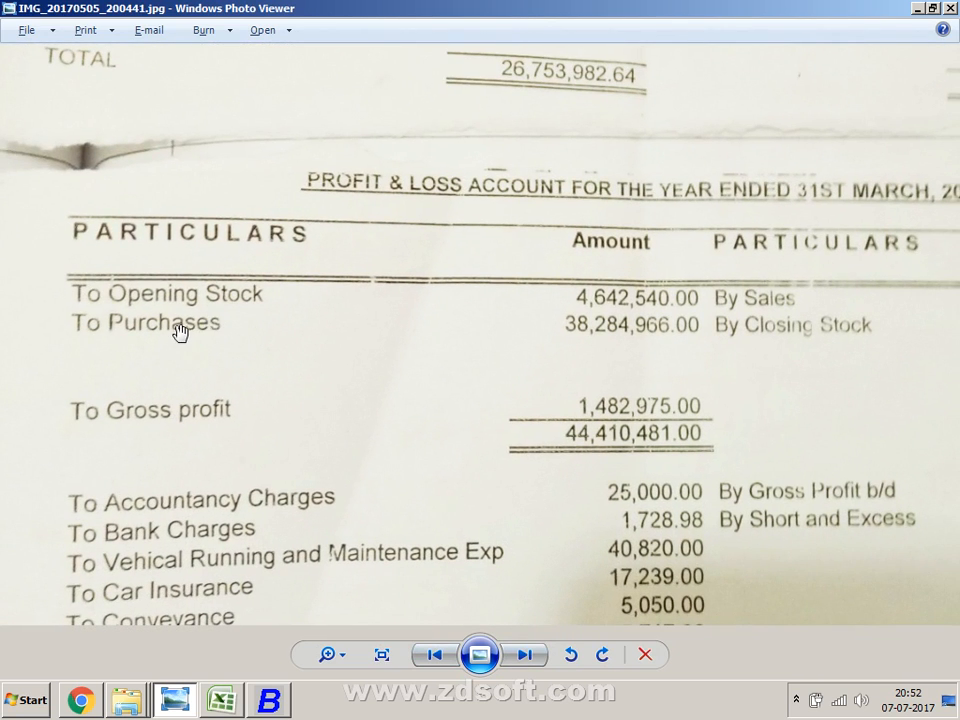
left_click_drag(324, 401, 16, 473)
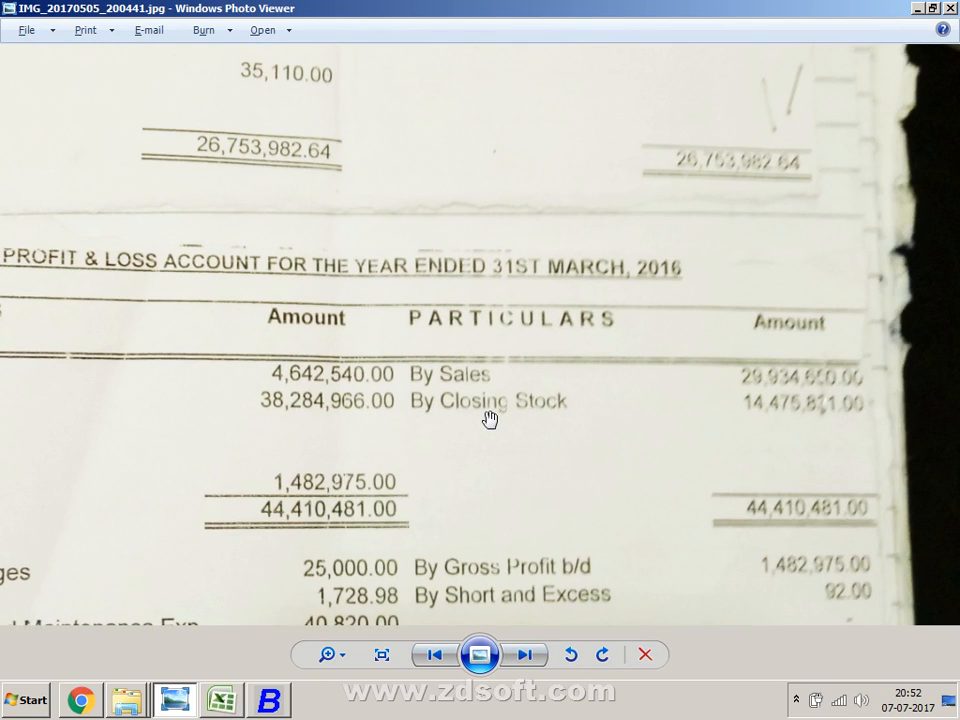
left_click_drag(251, 529, 609, 555)
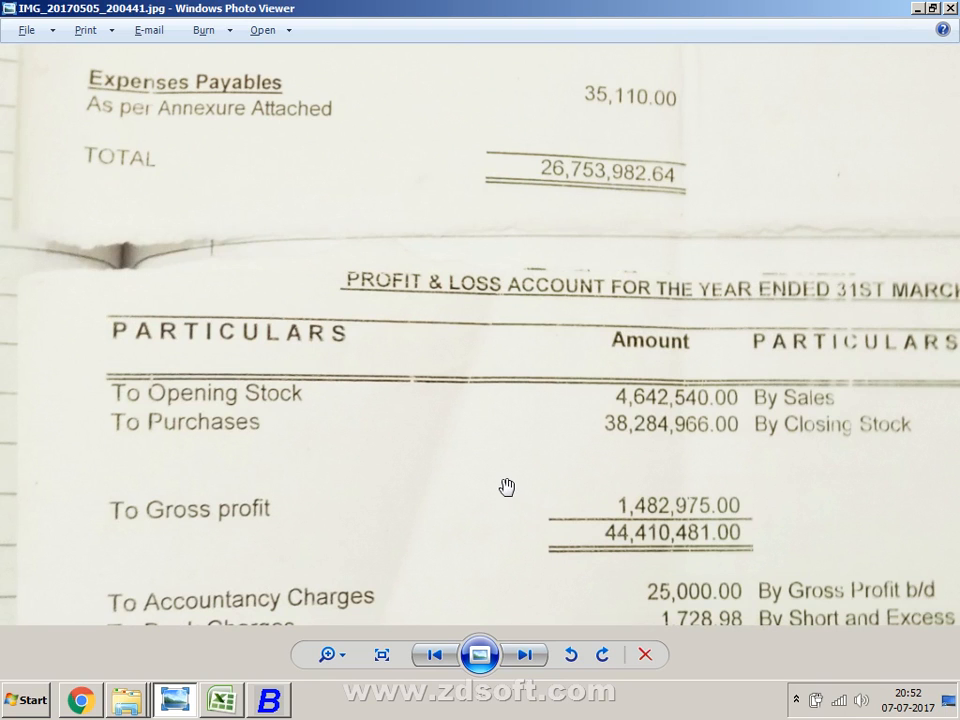
Return to the Excel workbook and enter DR in cell C36 and OPENING STOCK in C37.
key("alt+Tab")
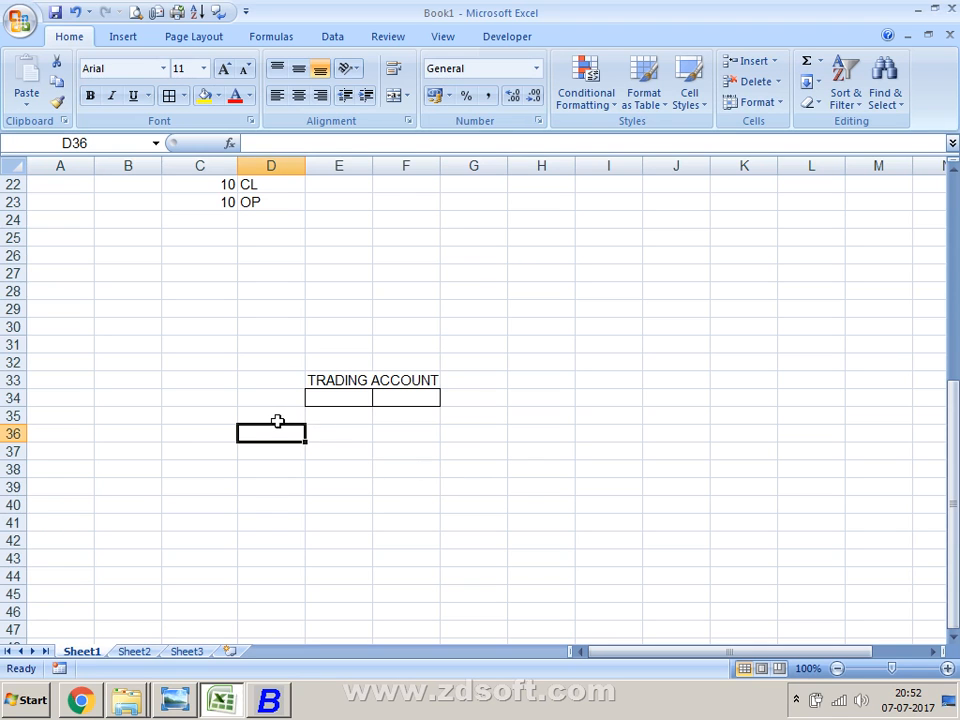
left_click(183, 430)
type("dr")
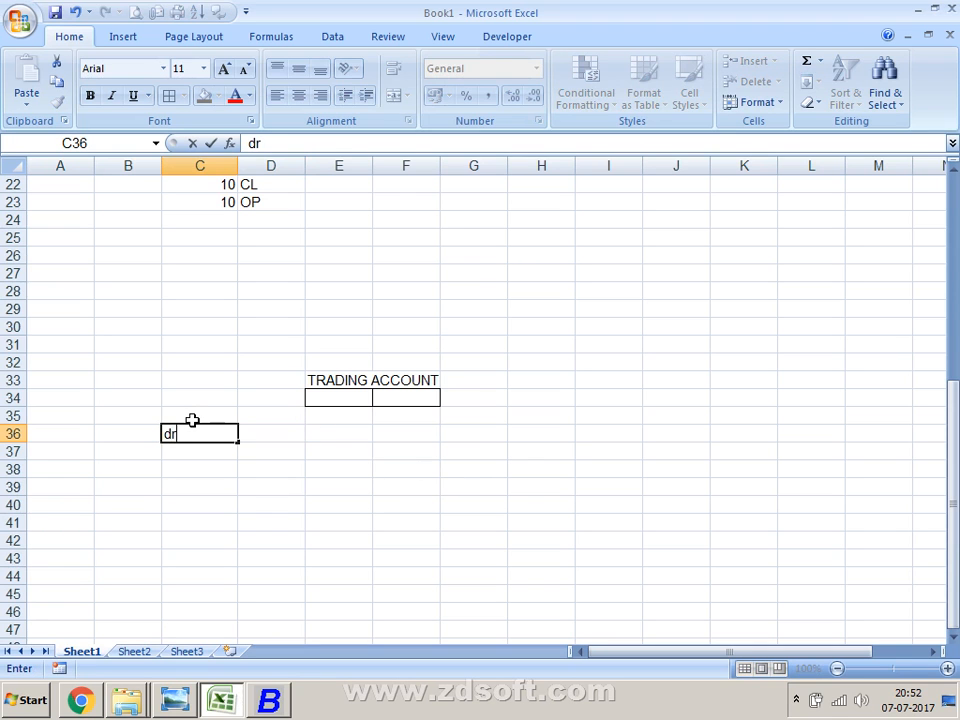
key("BackSpace")
key("BackSpace")
type("DR")
key("Return")
type("OP")
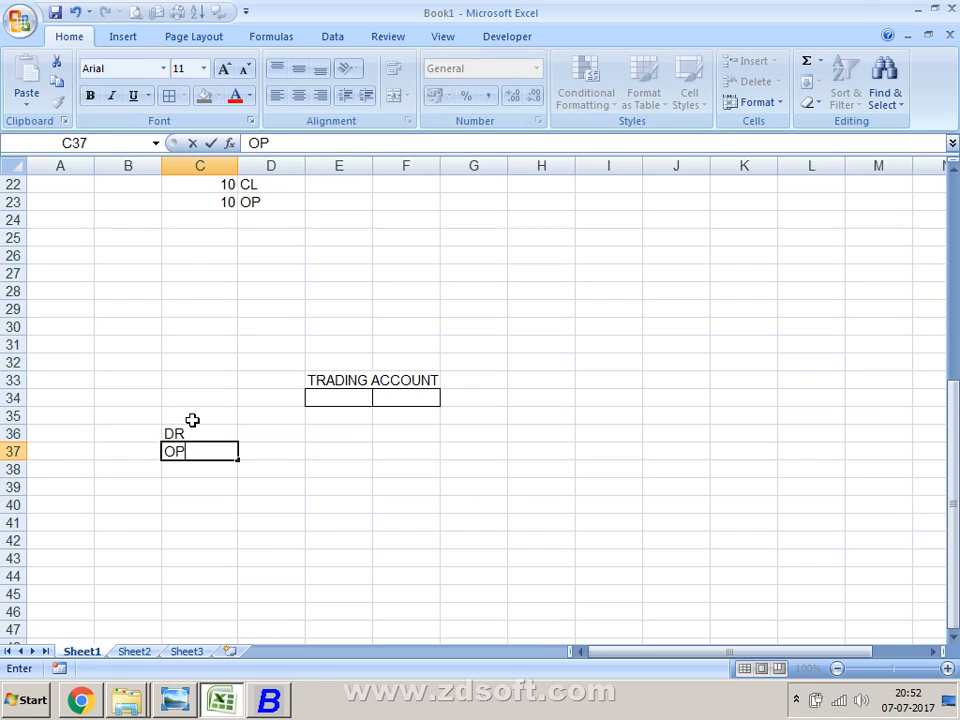
type("ENING STOCK")
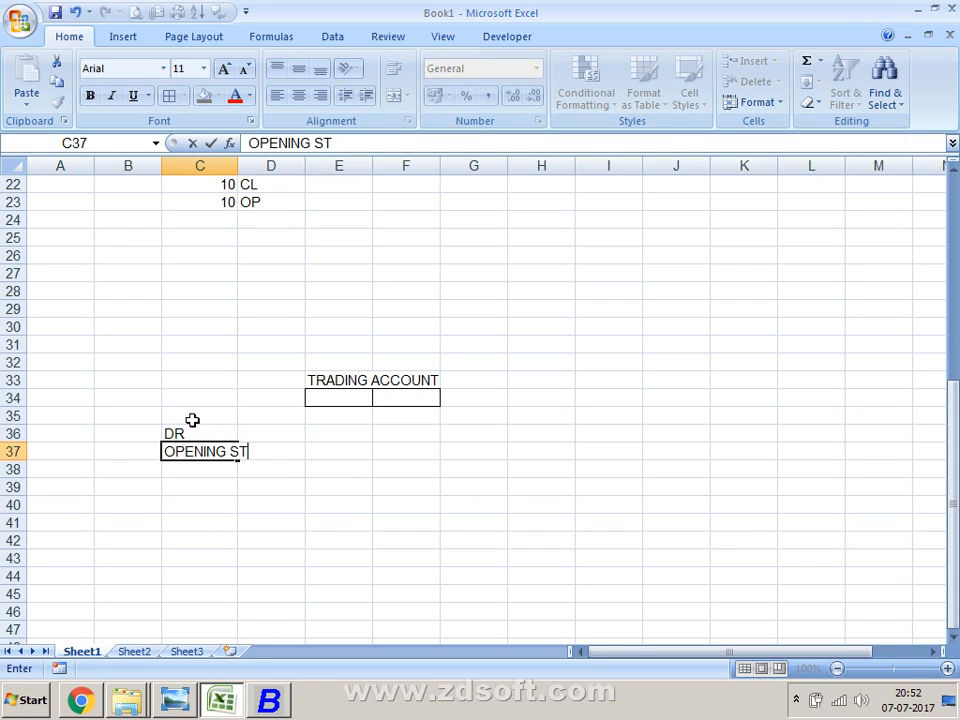
Enter a row of dashes in cell F37 as the placeholder amount for opening stock.
key("Right")
key("Right")
key("Right")
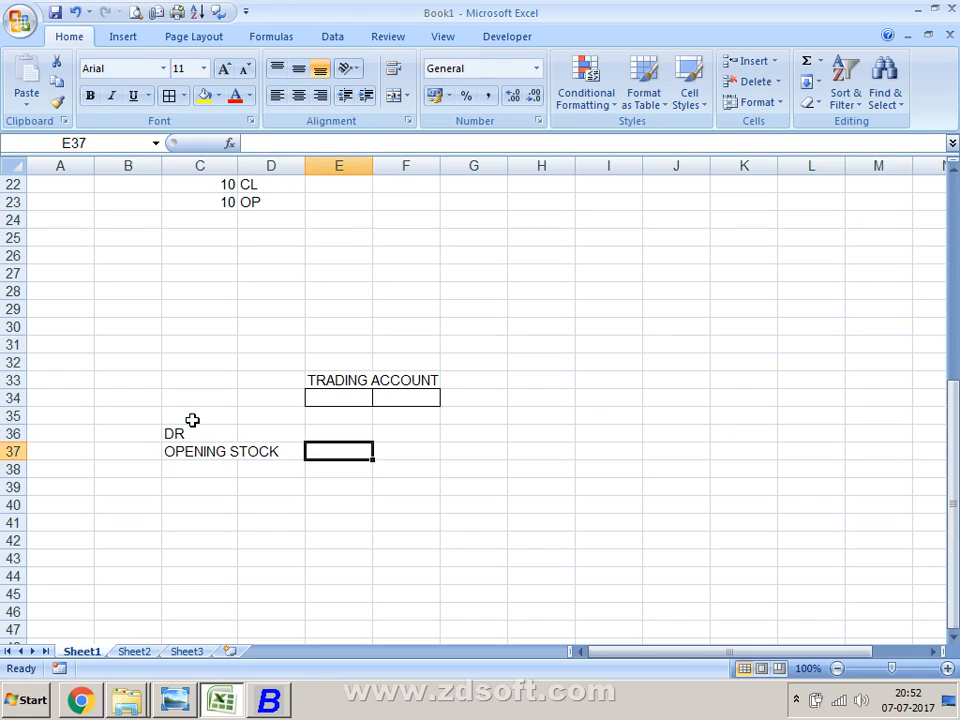
type("------------")
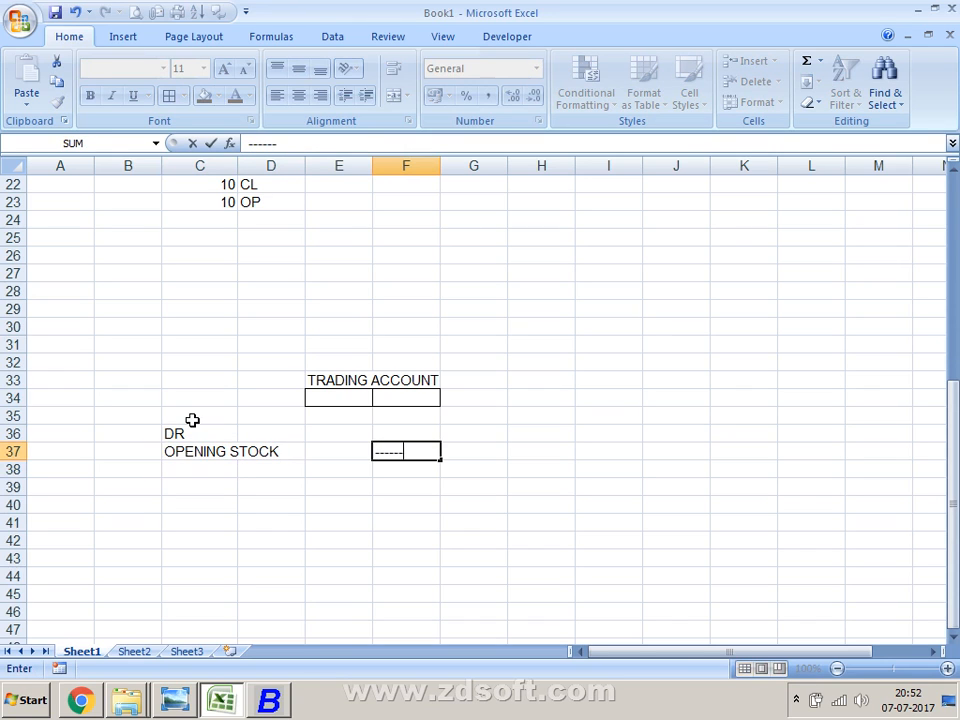
type("--")
key("Return")
key("Return")
Enter the label Purchases in cell C38 below OPENING STOCK.
key("Left")
key("Left")
key("Left")
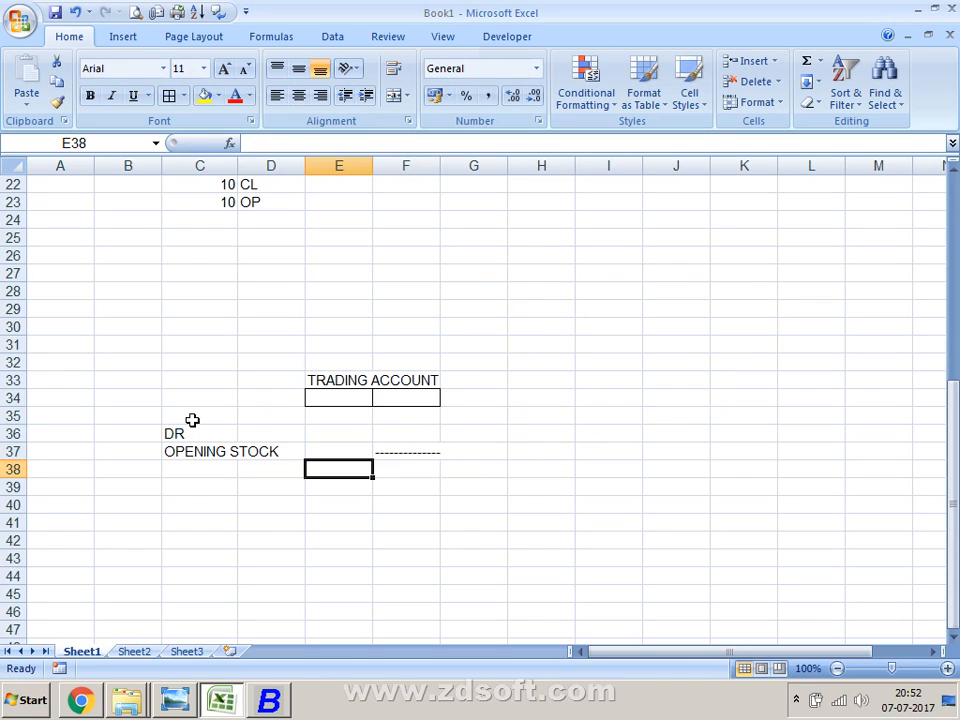
type("p")
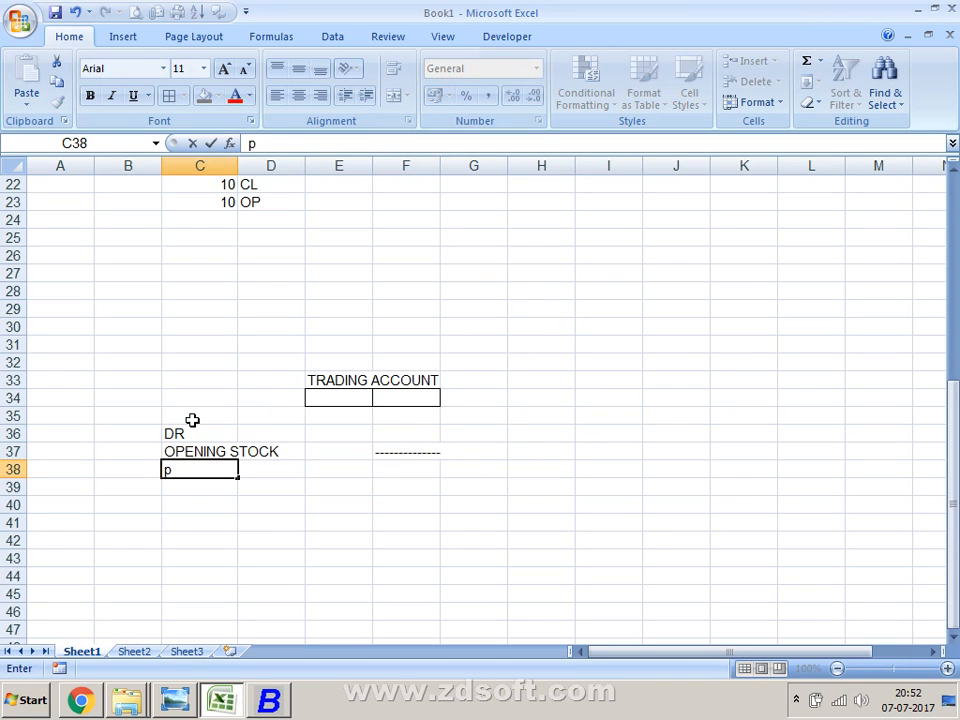
key("BackSpace")
type("Purcha")
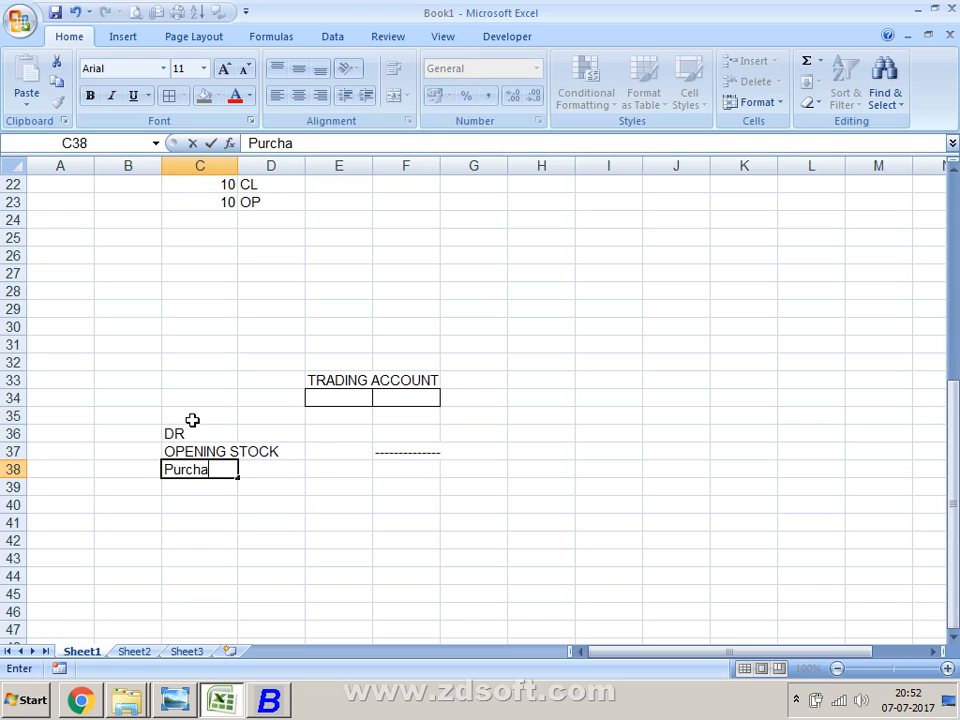
type("ses")
key("Return")
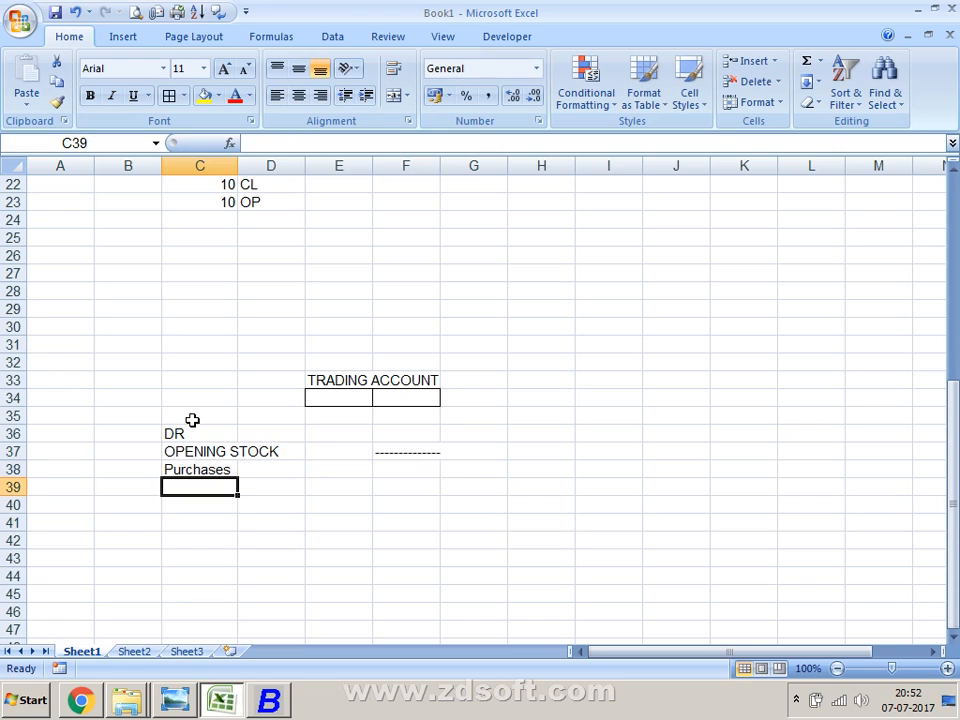
Enter "Less: Purchases Reutrn" in cell C39 and "Net Purchases" in C40.
type("Less")
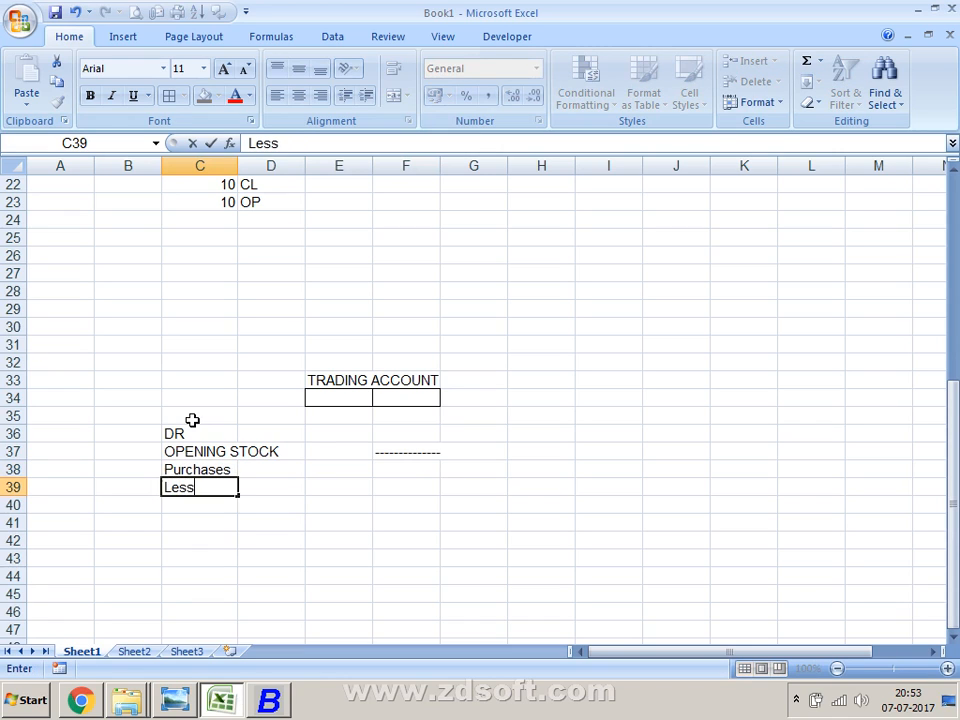
type(": Purchases Re")
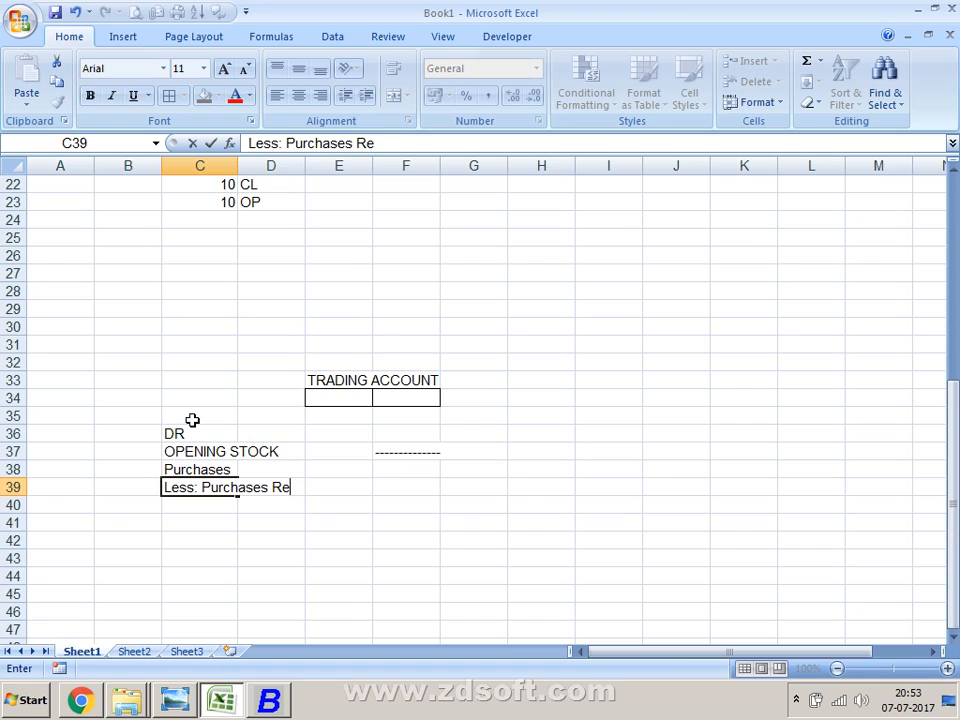
type("utrn")
key("Return")
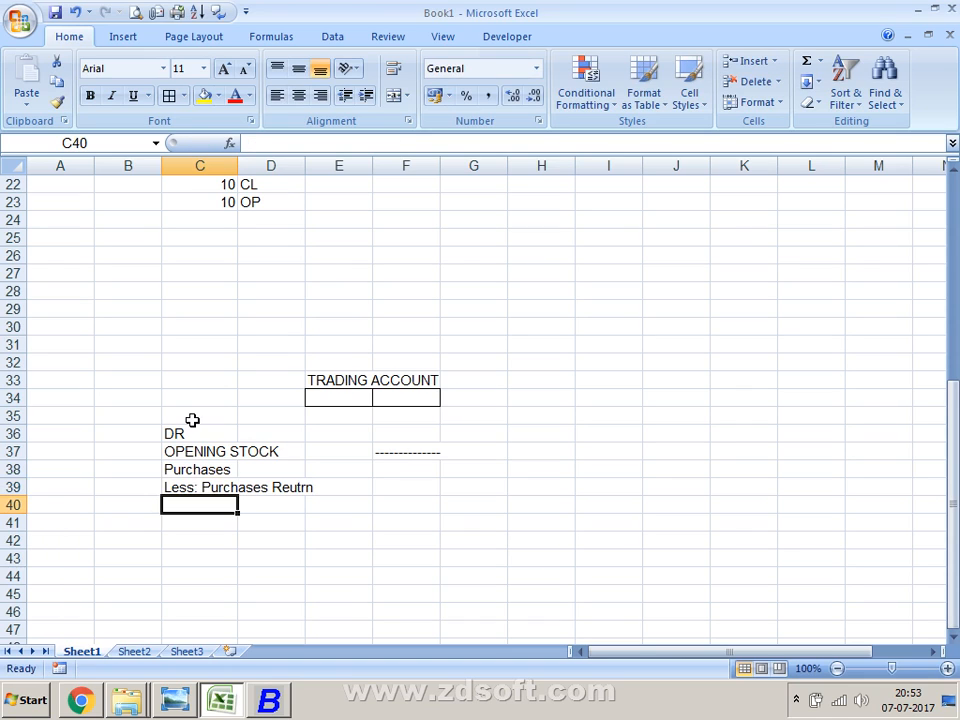
type("Net ")
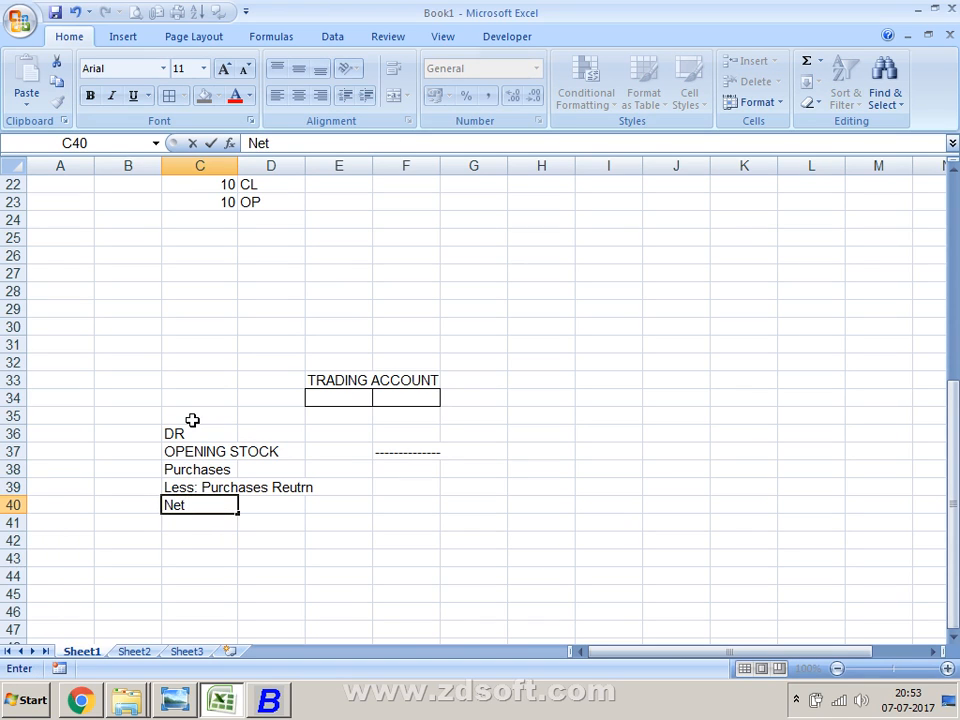
type("Purchases")
key("Return")
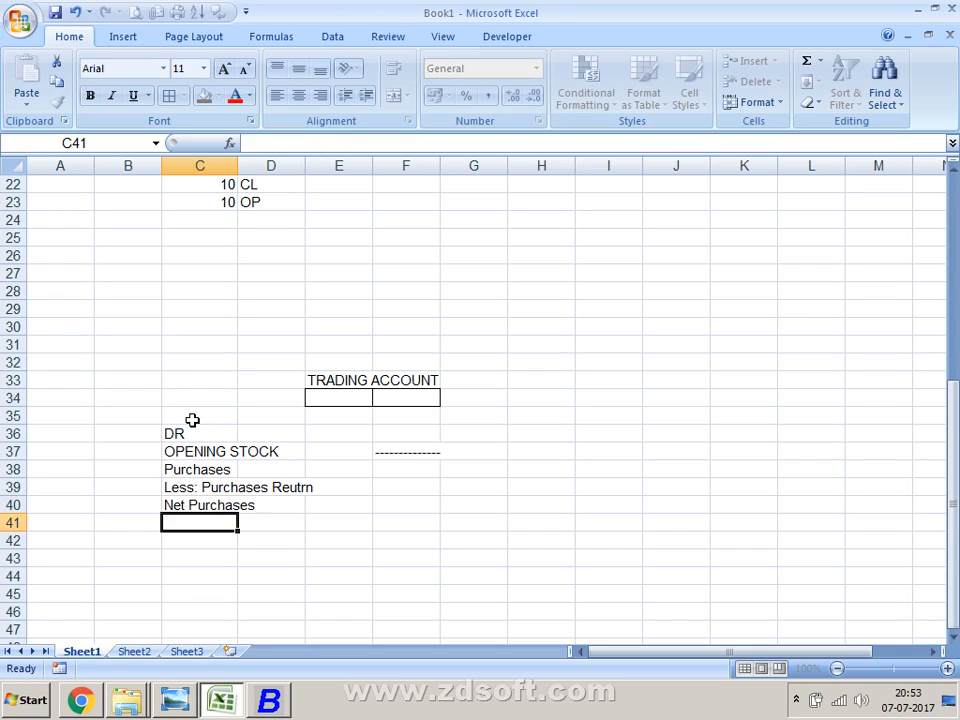
Enter the purchases amount 1000000 in cell E38 and the purchase return amount 20000 in E39.
key("Up")
key("Up")
key("Up")
key("Right")
key("Right")
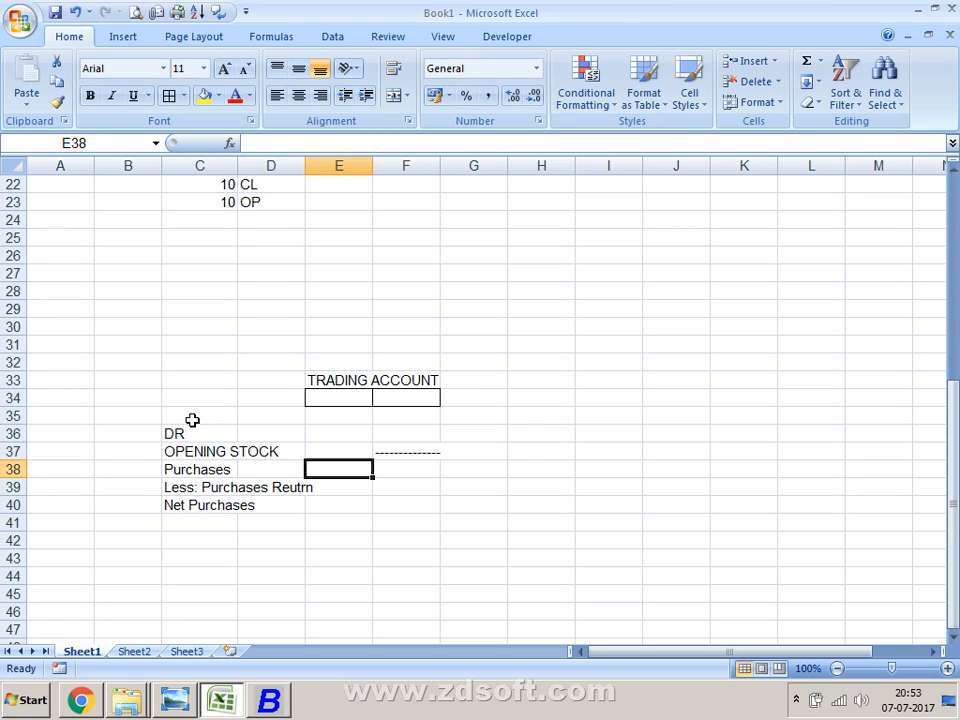
type("1000000")
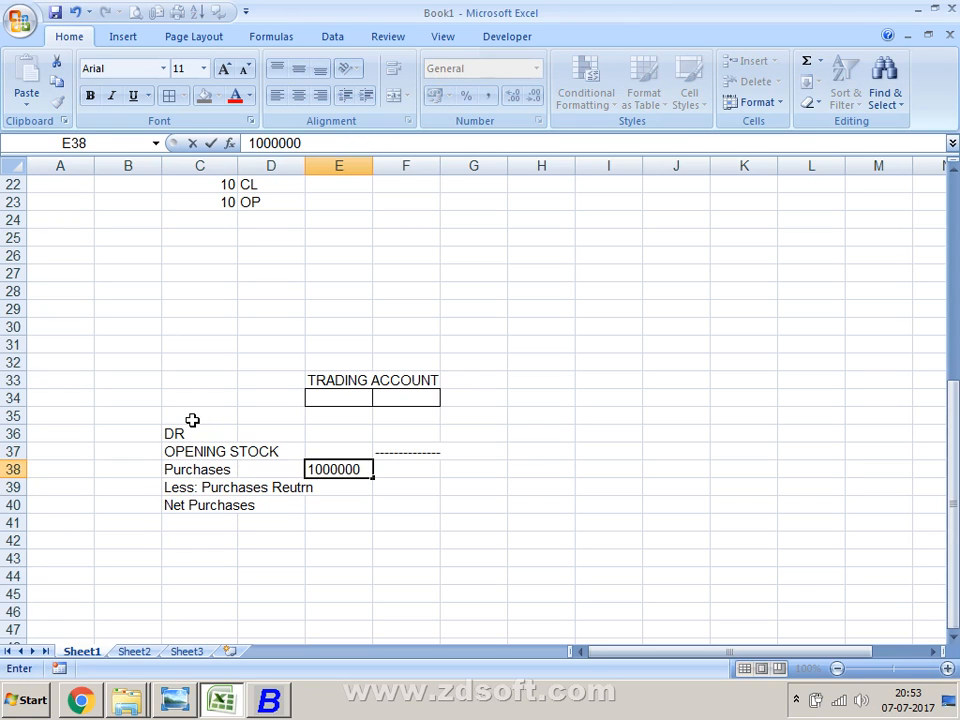
key("Return")
type("200000")
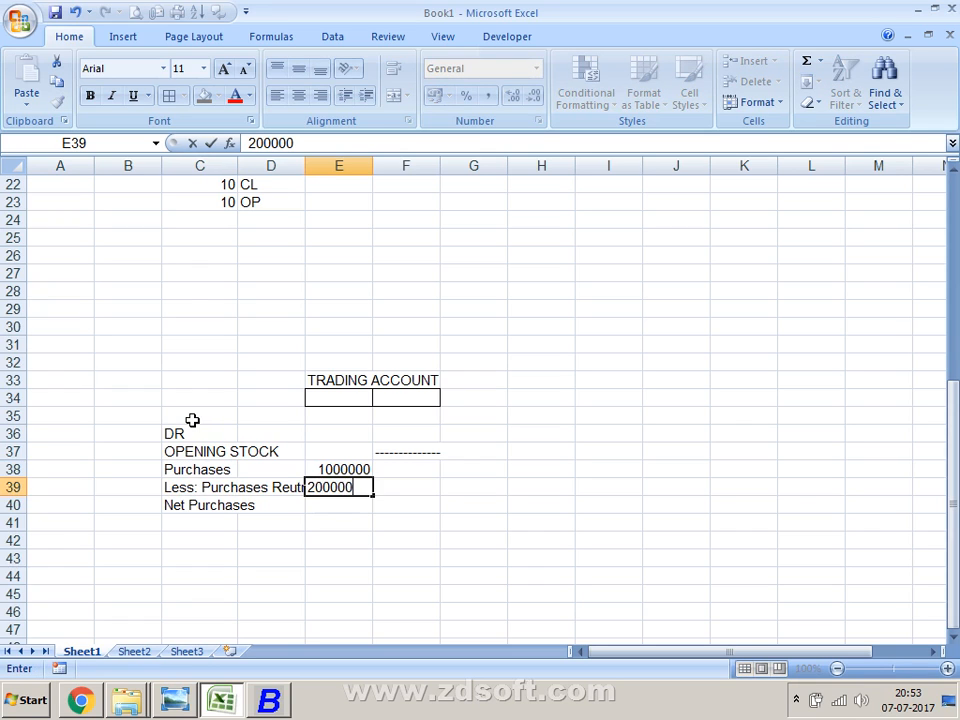
key("BackSpace")
key("Return")
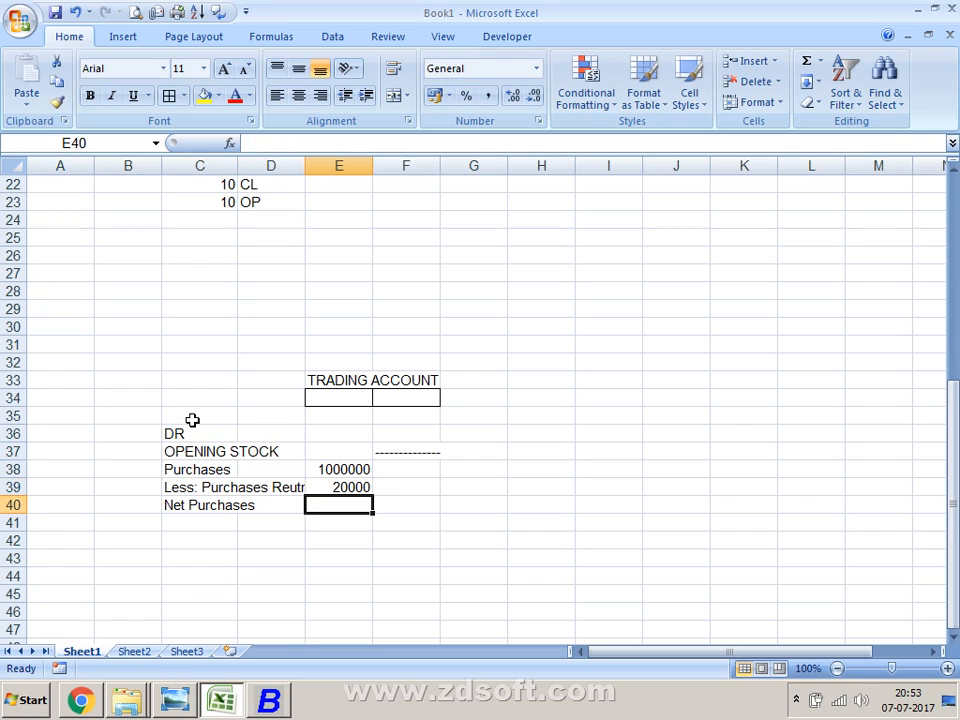
Enter 80000 in cell E40 as the net purchases amount.
type("8000")
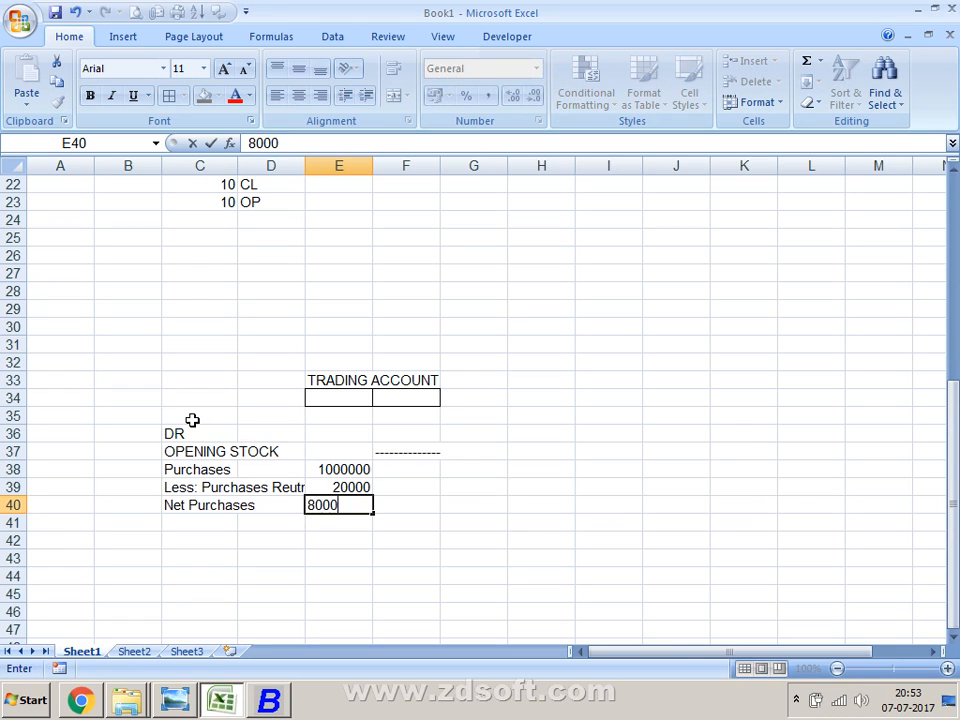
type("00")
key("BackSpace")
key("Return")
key("Up")
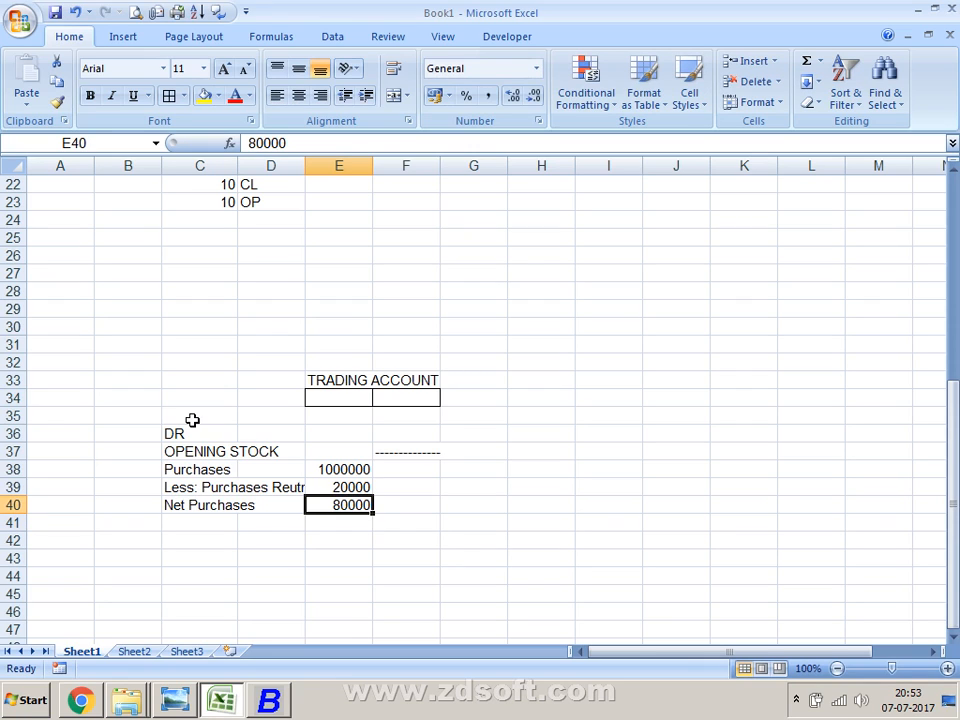
Enter a row of dashes in cell F40 as the outer-column placeholder for net purchases.
key("Right")
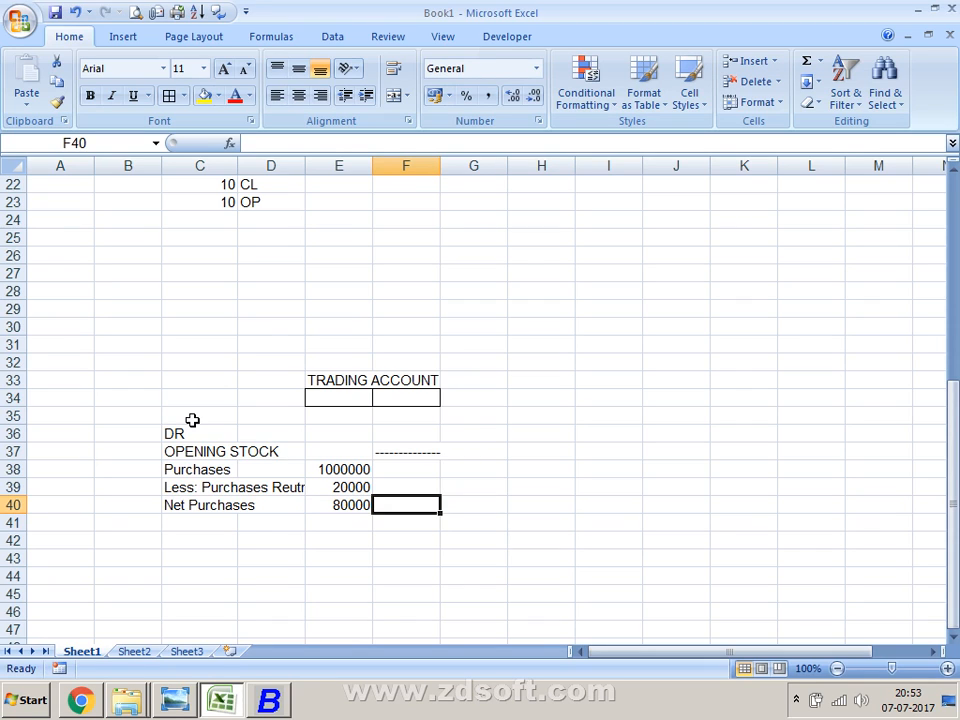
type("---------")
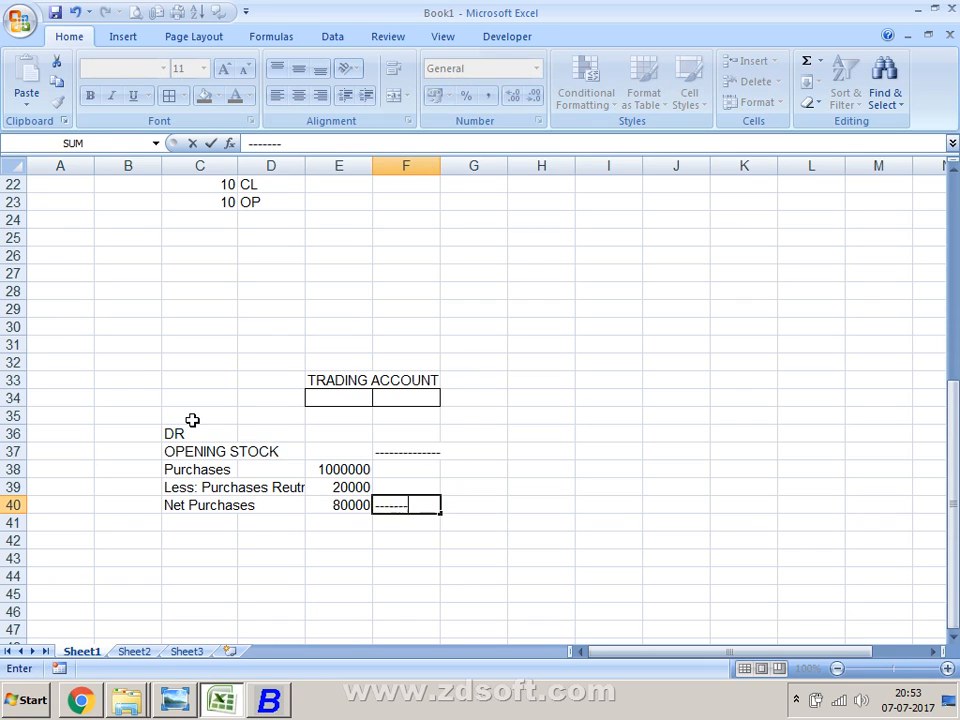
type("-----")
key("Return")
key("Return")
Review the debit-side labels for purchases, purchase return and net purchases in cells C38 to C40.
key("Up")
key("Up")
key("Up")
key("Left")
key("Left")
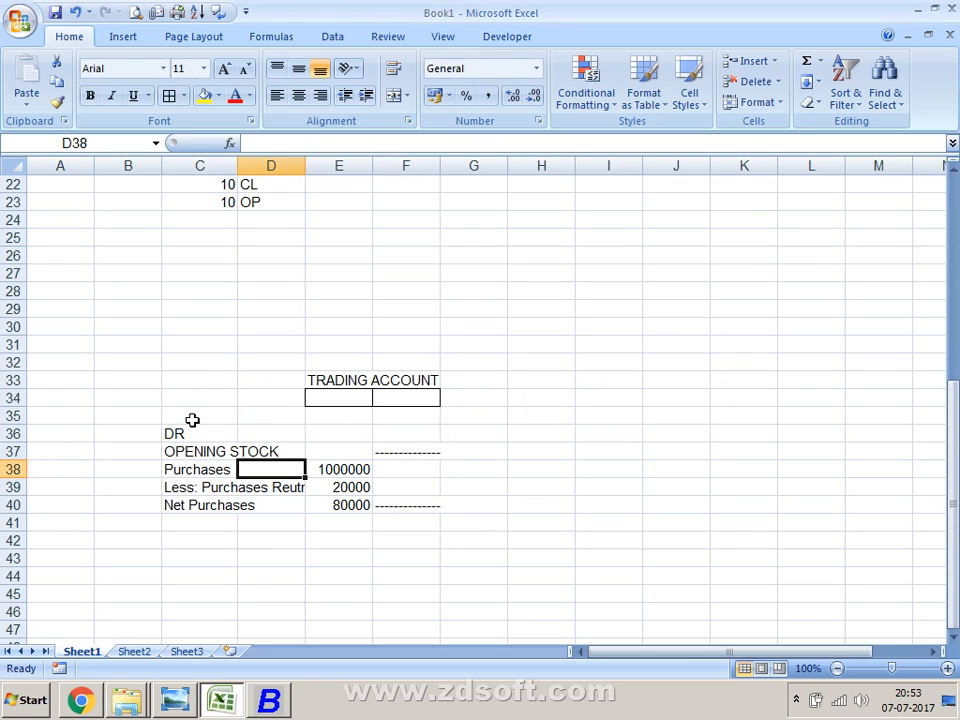
key("Left")
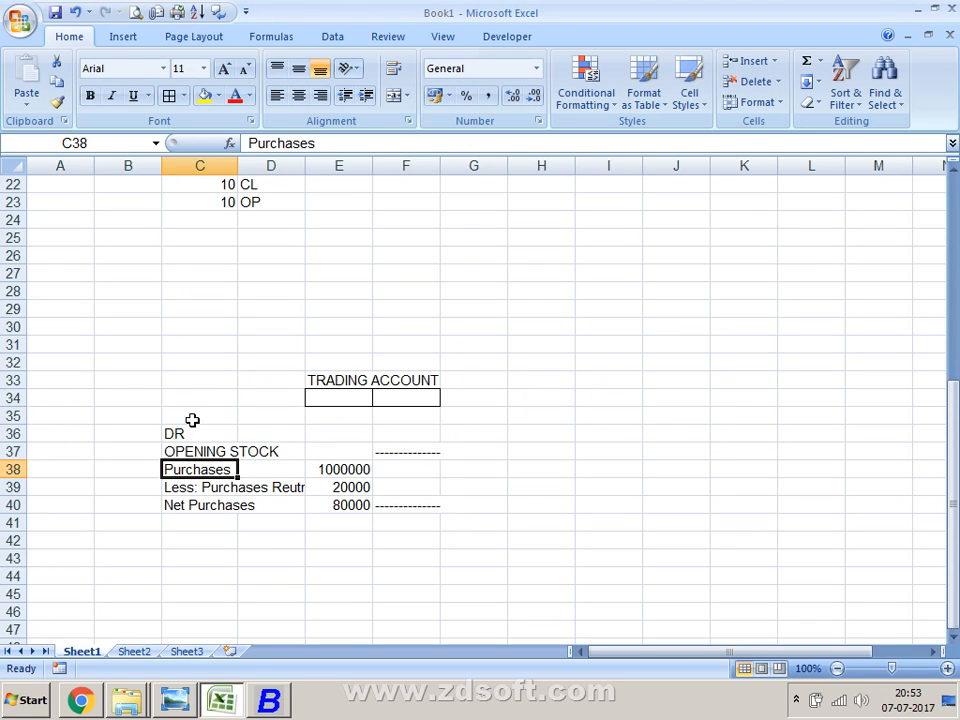
key("Down")
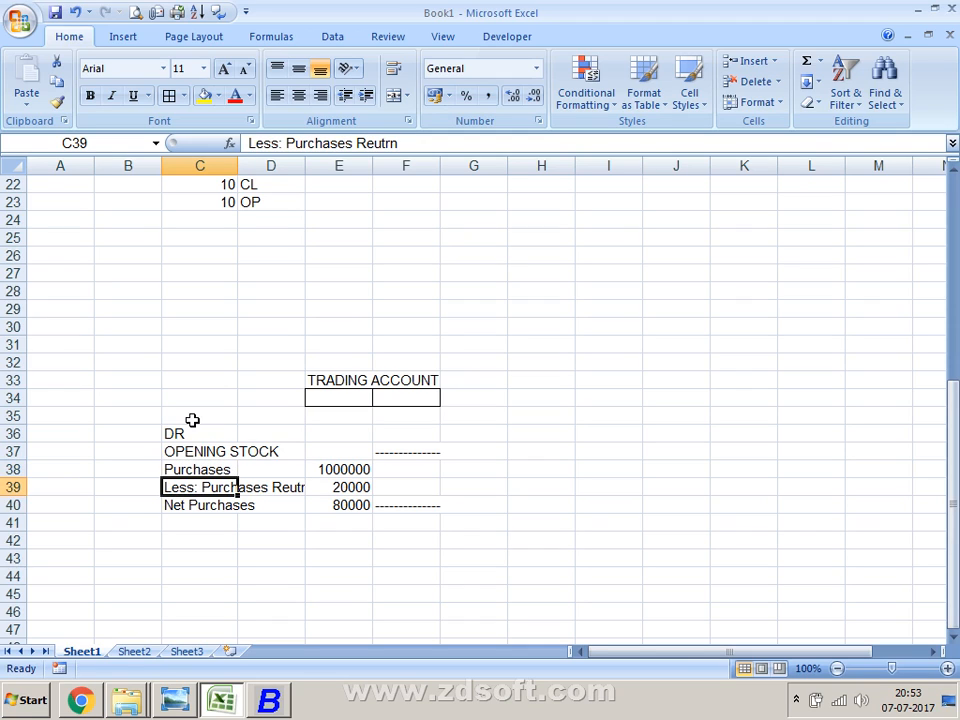
key("Down")
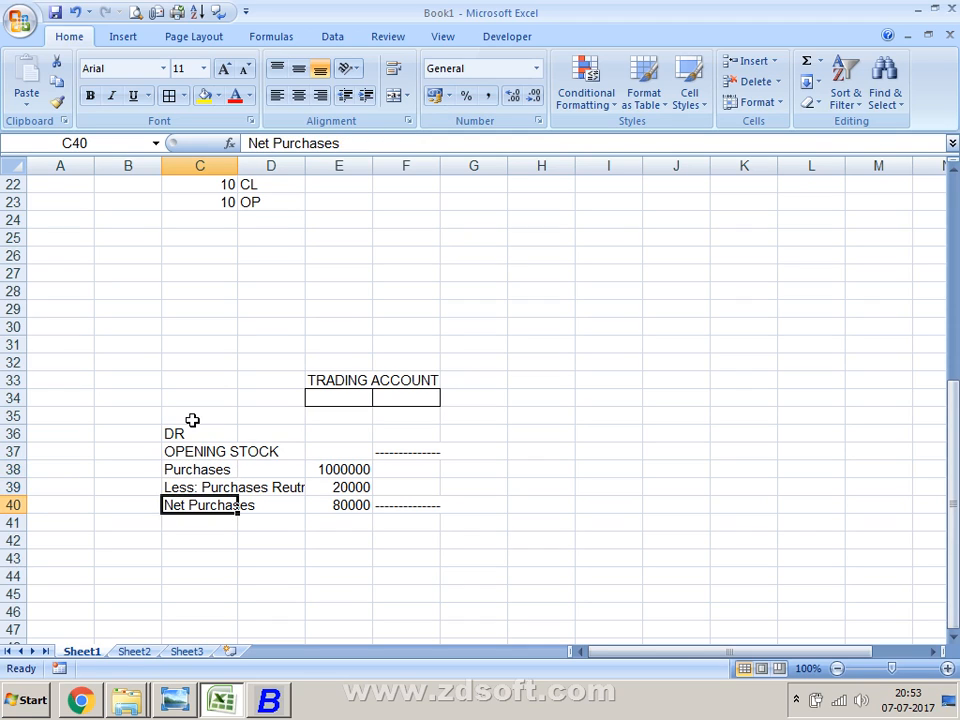
Enter the credit-side heading CR in cell H36, on the same row as DR.
key("Right")
key("Right")
key("Right")
key("Right")
key("Right")
key("Up")
key("Up")
key("Up")
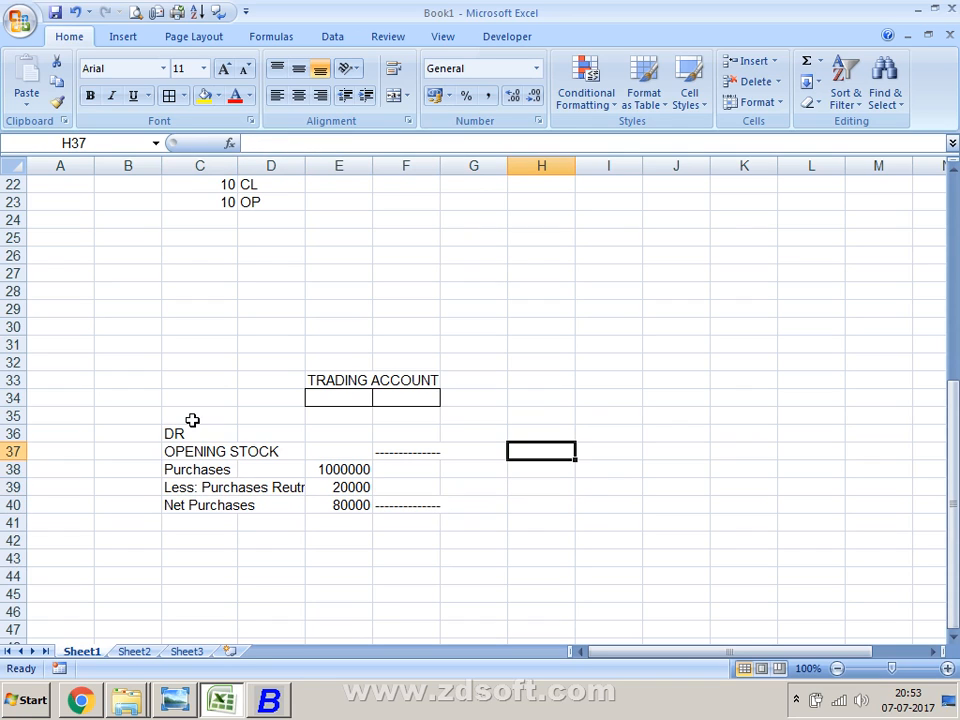
key("Up")
type("cr")
key("BackSpace")
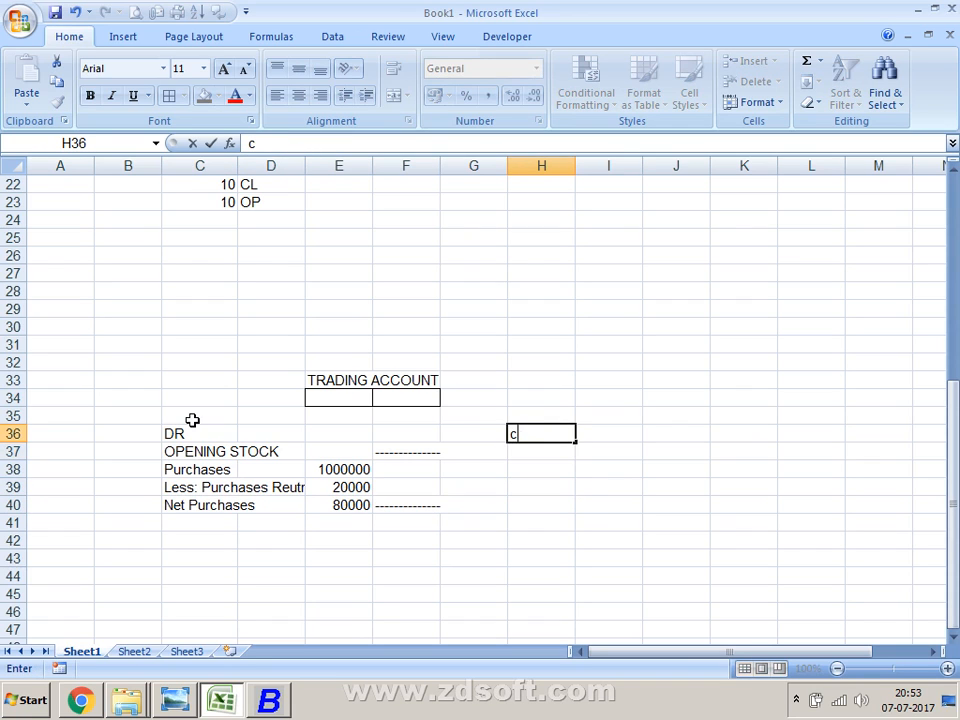
key("BackSpace")
type("CR")
key("Return")
Enter the label SALES in cell H37 below the CR heading.
type("SA")
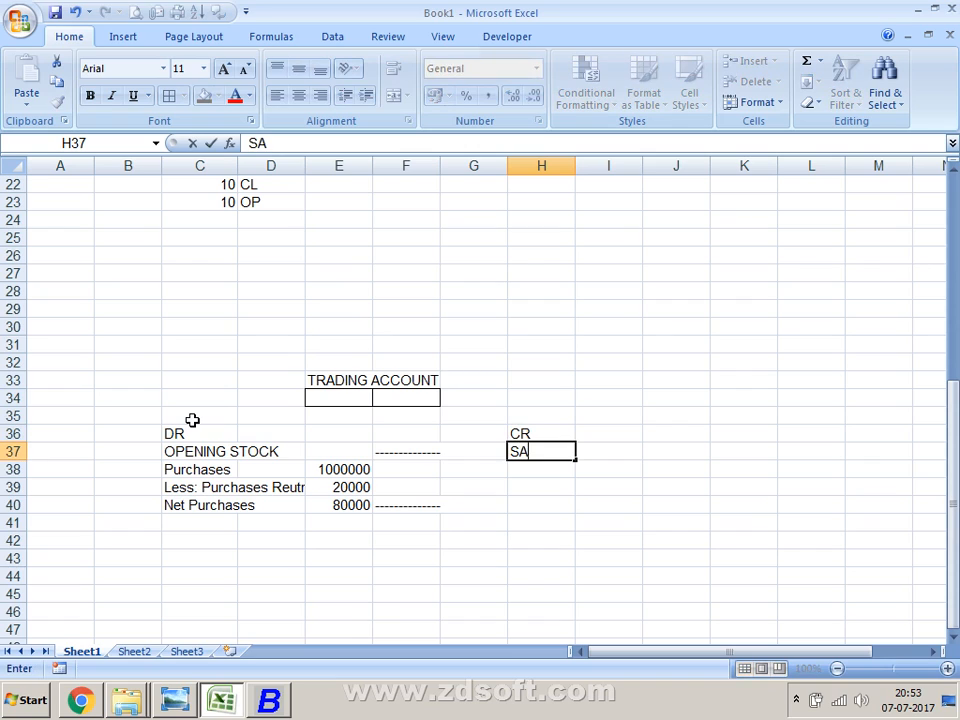
type("K")
key("BackSpace")
key("BackSpace")
type("ALES")
key("Return")
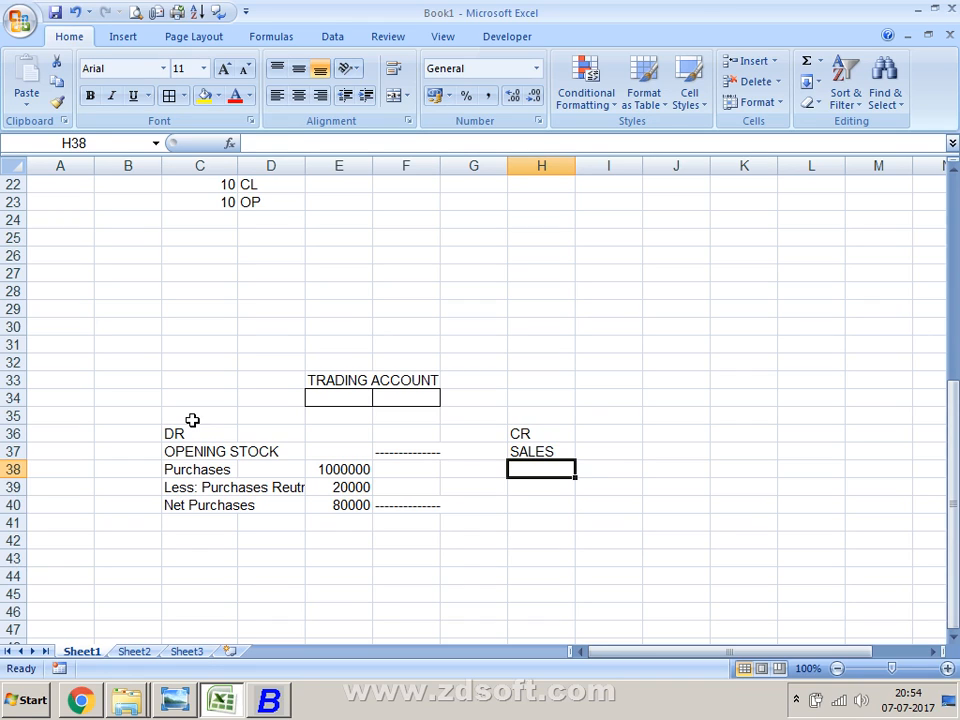
Replace the label in cell H37 with CLOSING STOCK.
key("Up")
type("CLOS")
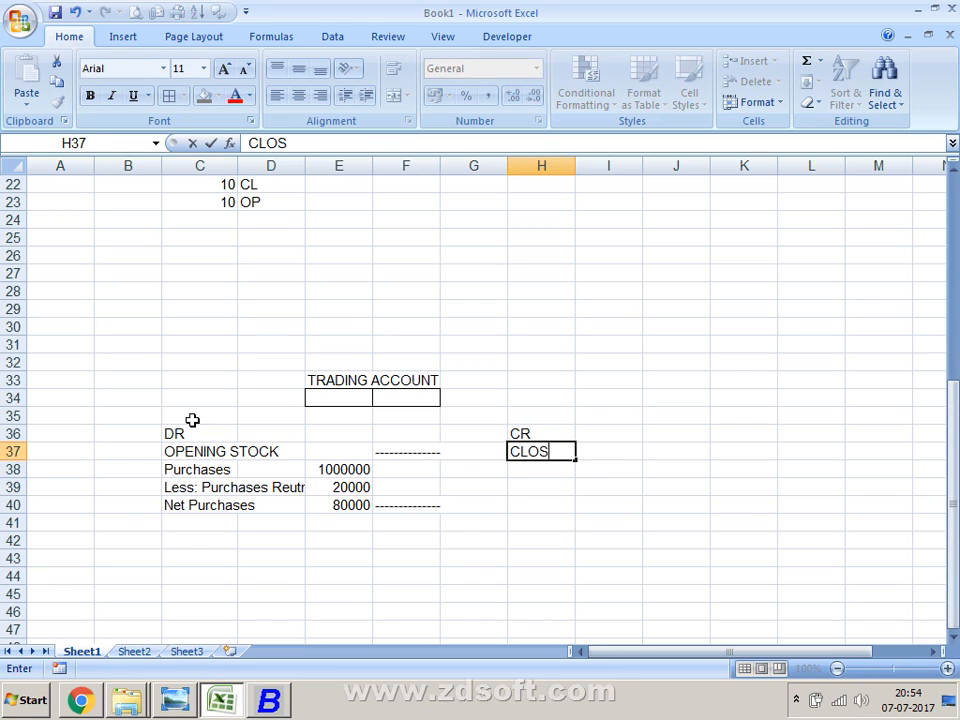
type("ING STOCK")
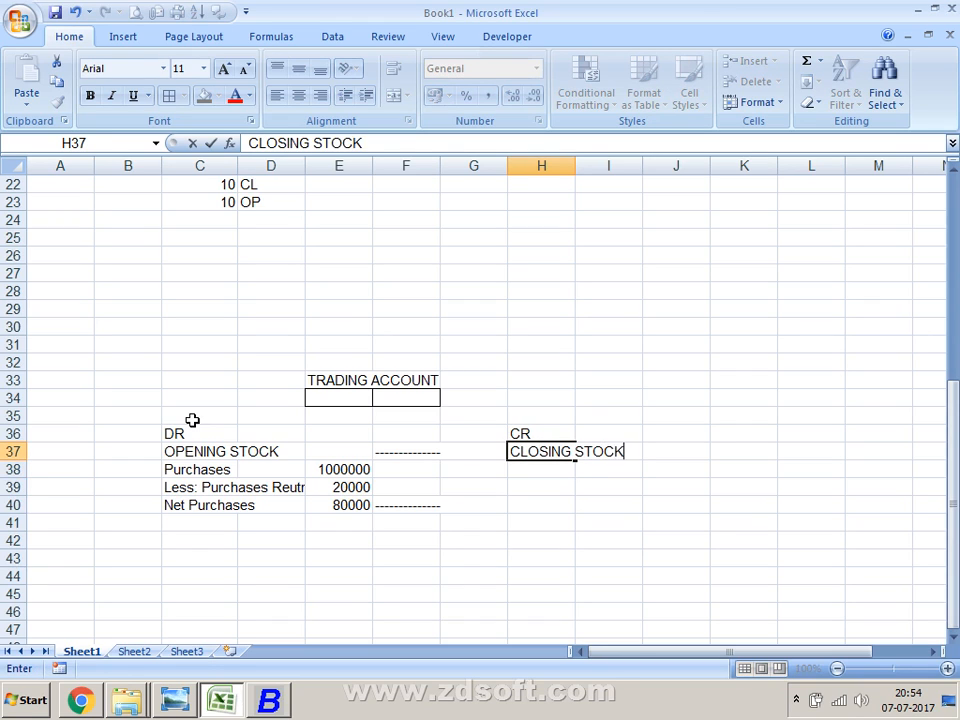
key("Return")
key("Up")
key("Down")
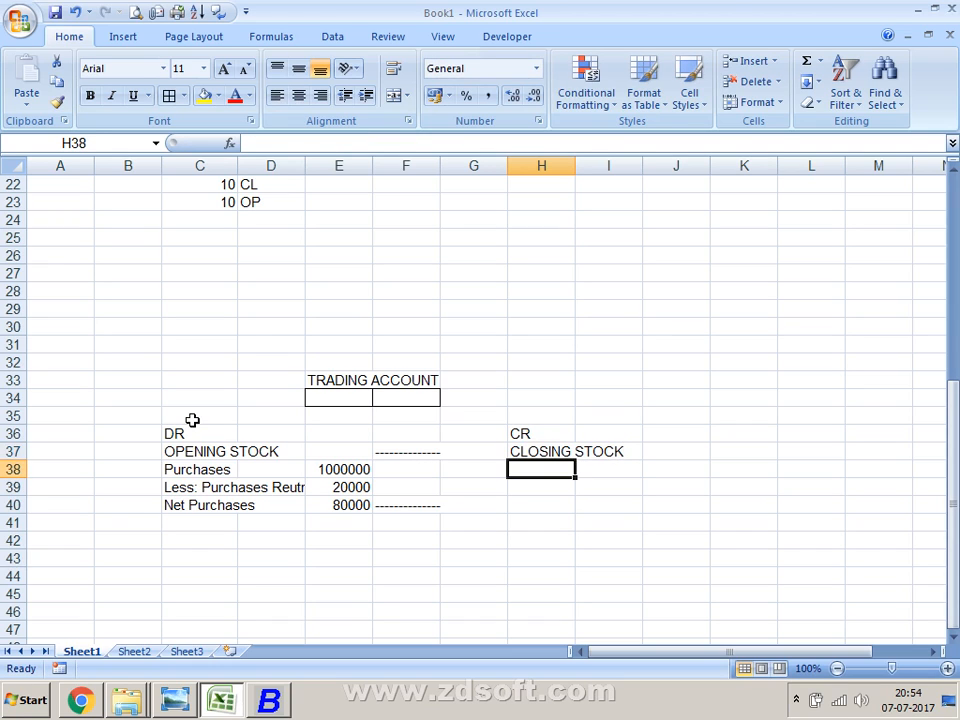
Enter the label Sales in cell H38 below CLOSING STOCK.
type("sA")
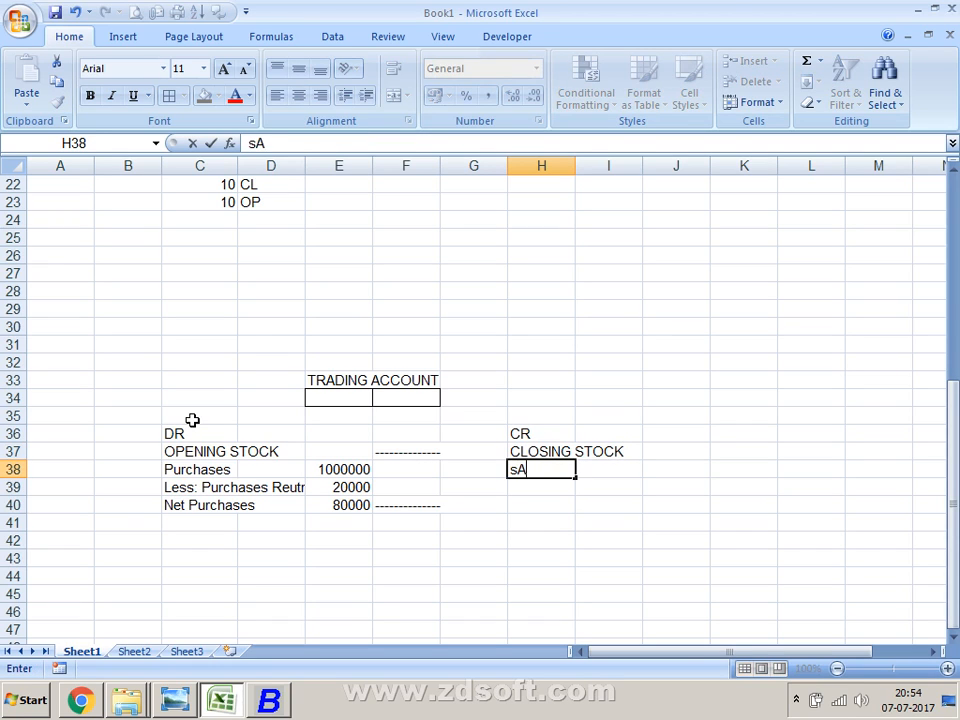
key("BackSpace")
key("BackSpace")
type("Sales")
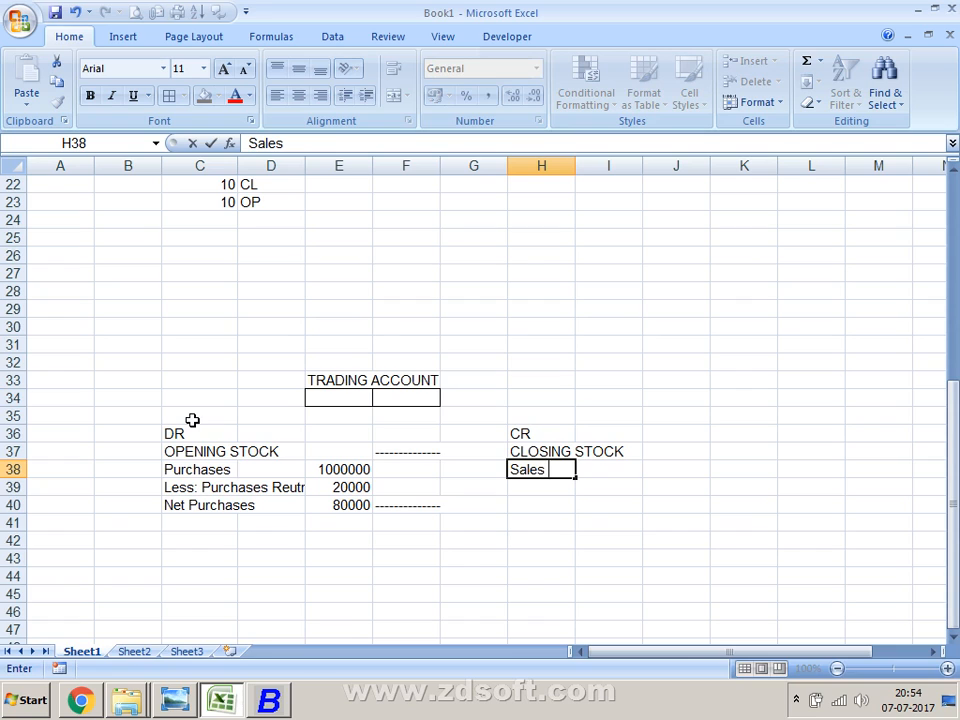
key("Return")
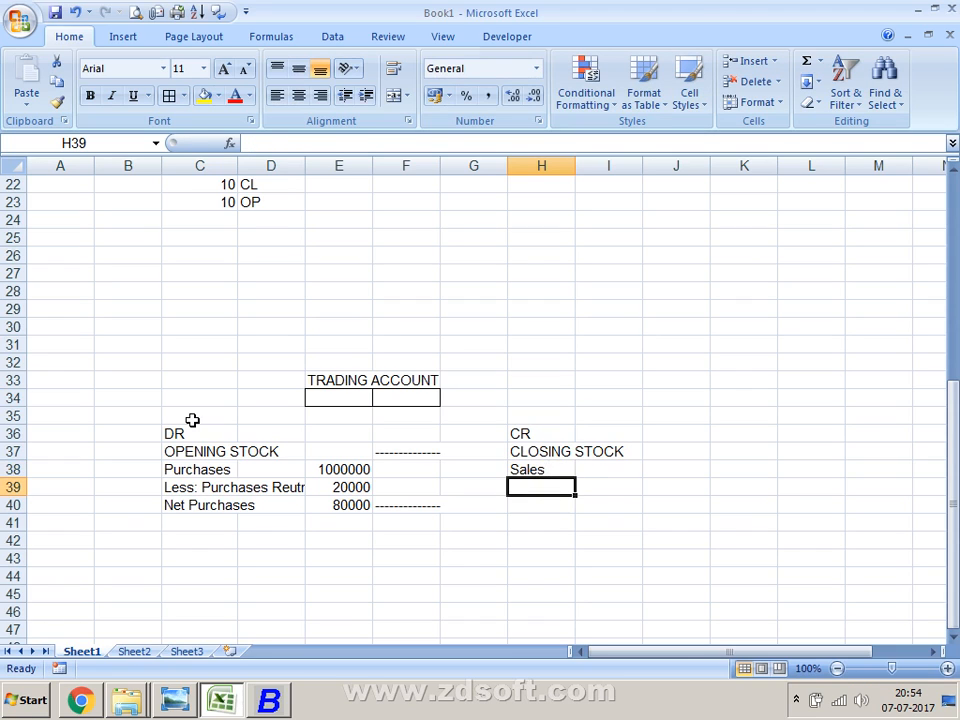
Enter the label "Less : Sales Return" in cell H39 below Sales.
type("lE")
key("BackSpace")
key("BackSpace")
type("L")
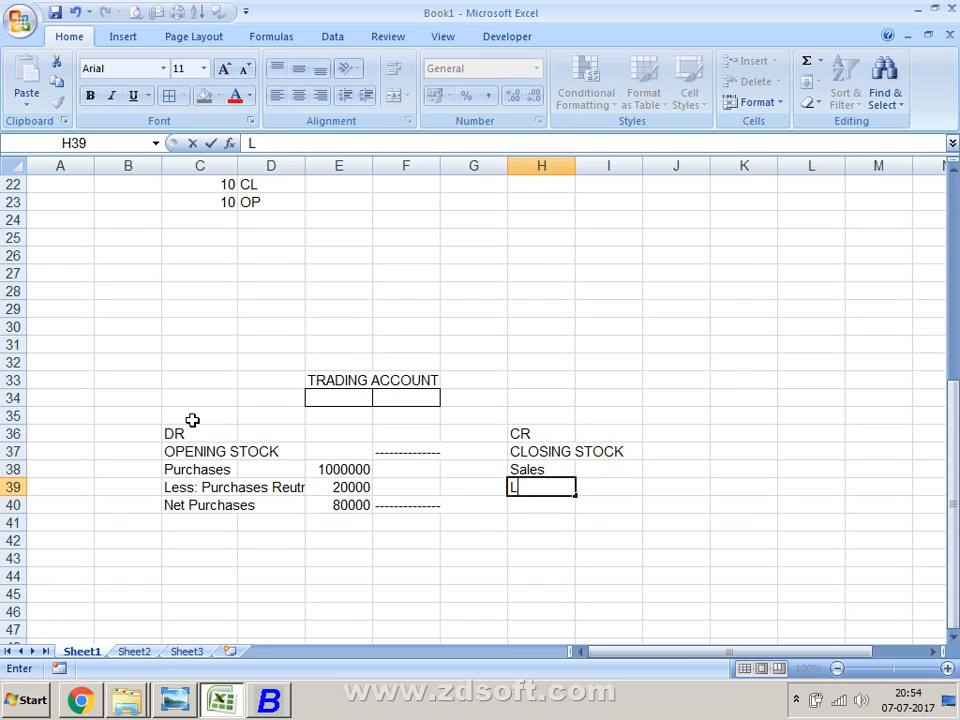
type("ess : Sales R")
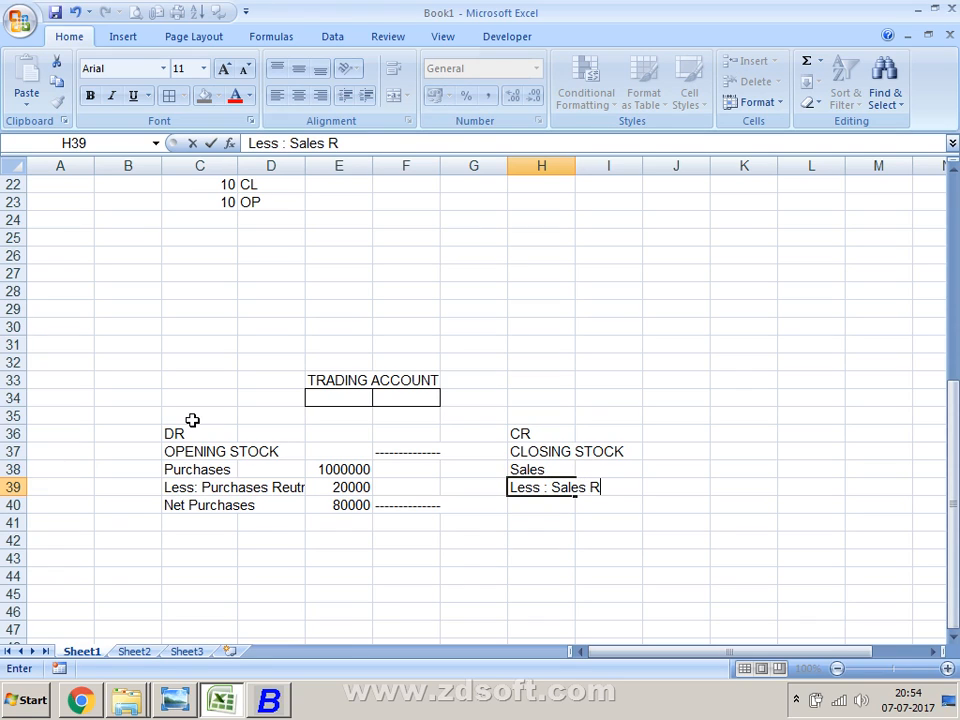
type("eturn")
key("Return")
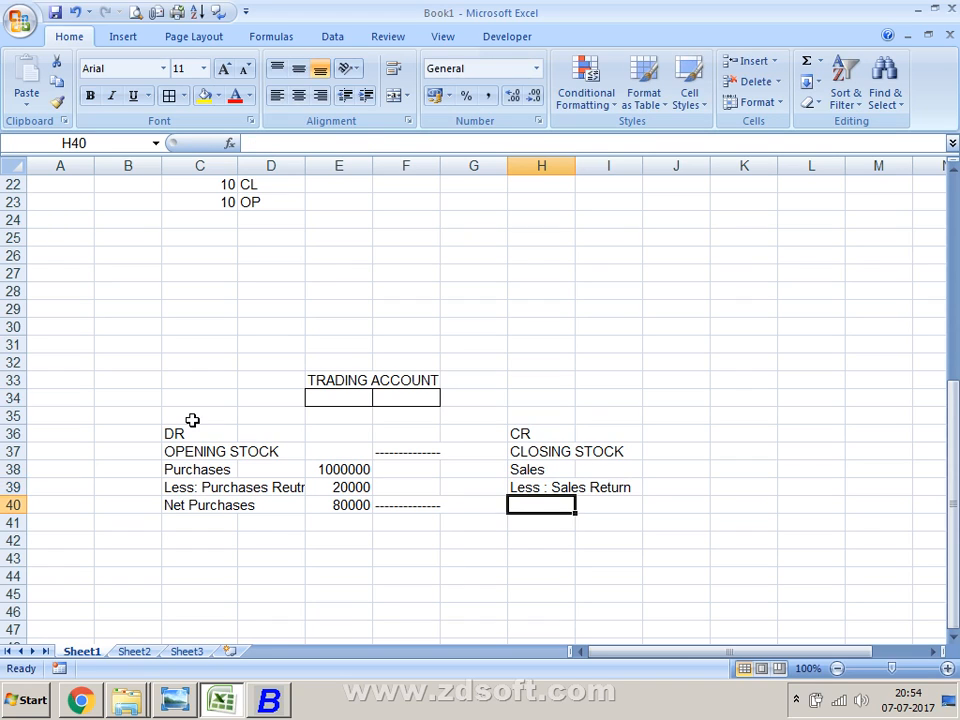
Enter the label "Net Sales Return" in cell H40.
type("Net Sal")
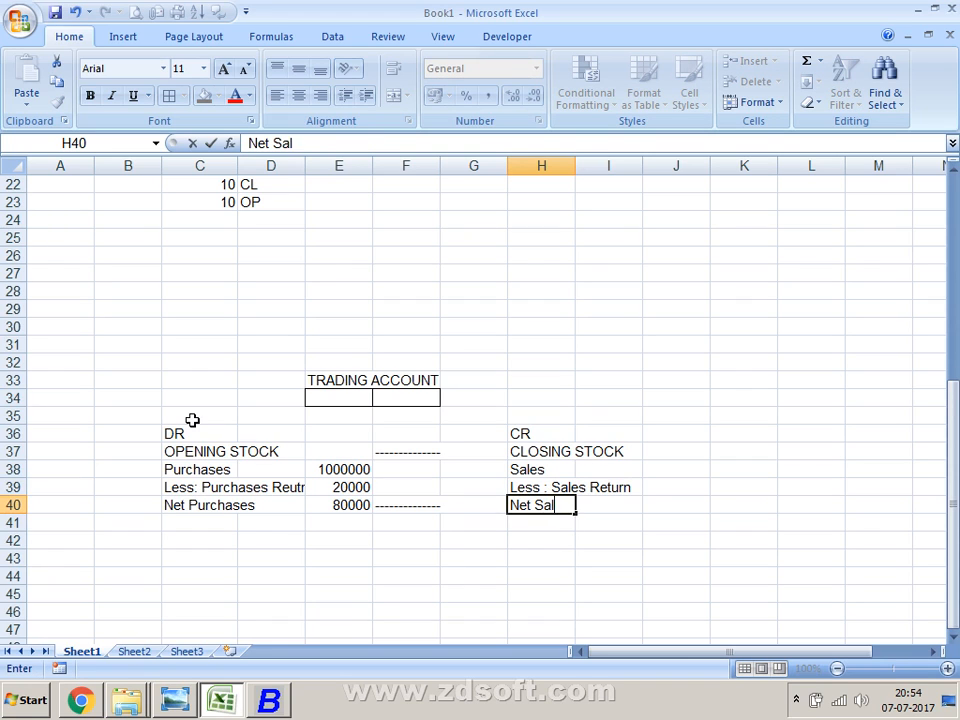
type("es Retu")
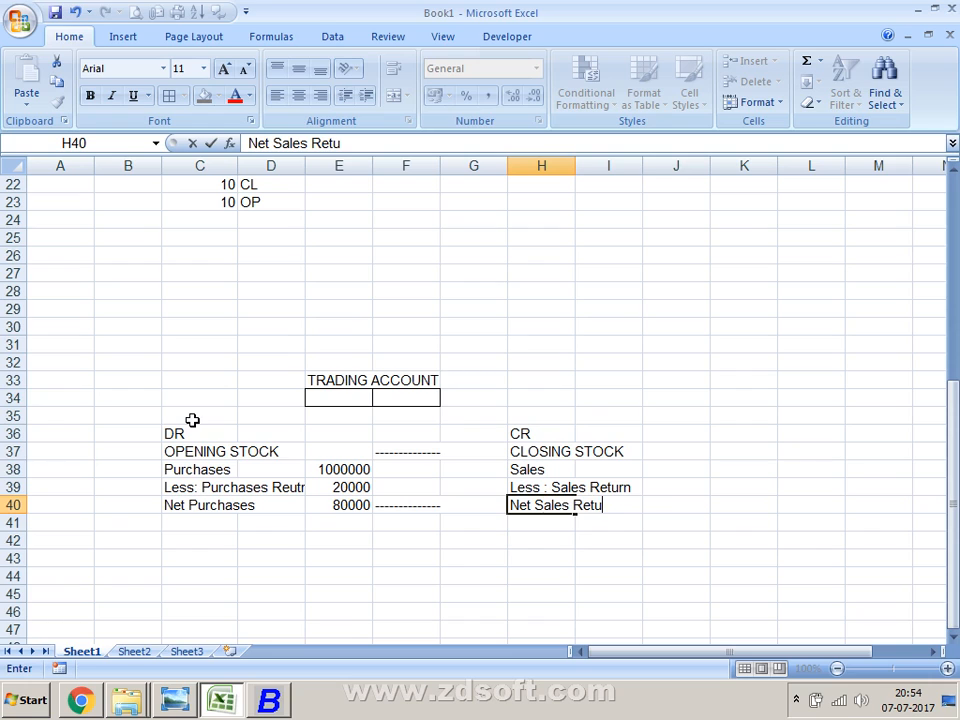
type("rn")
key("Return")
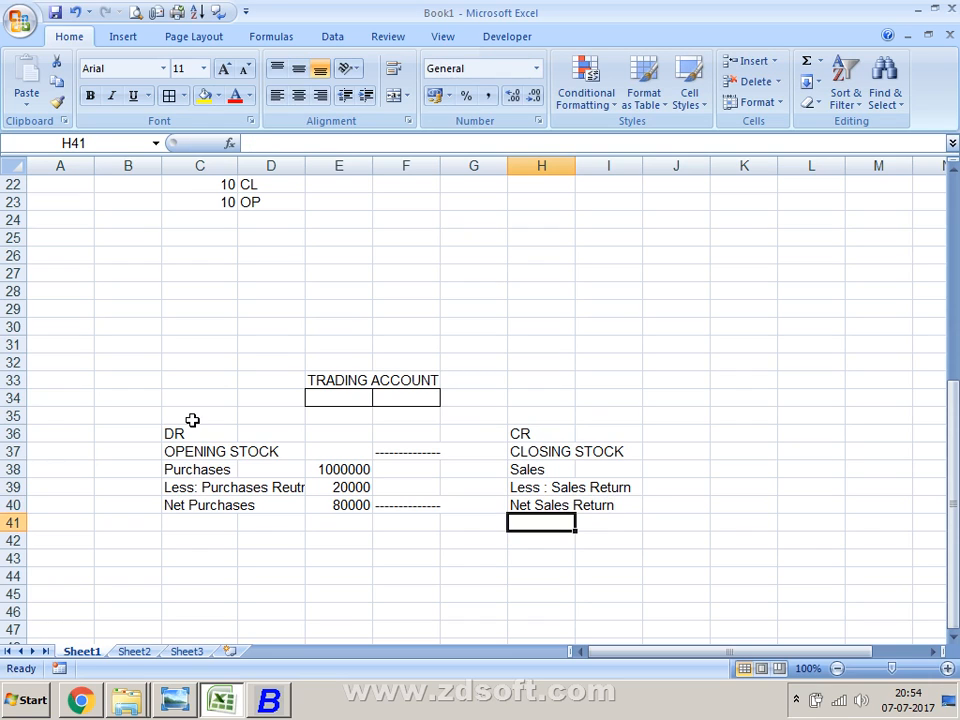
key("Left")
key("Left")
key("Left")
key("Left")
key("Left")
key("Down")
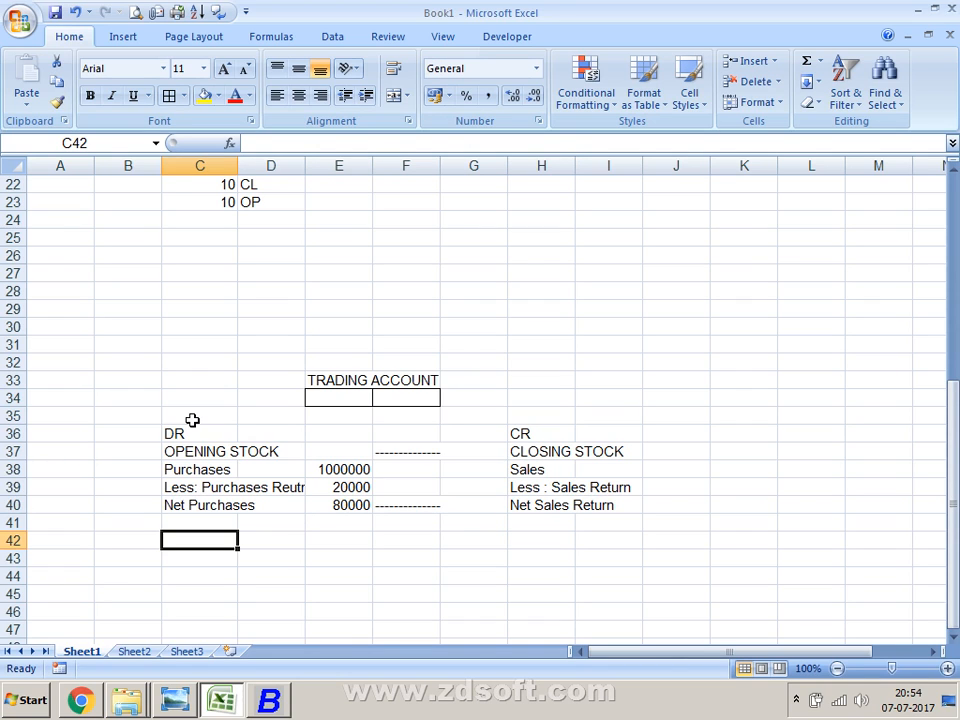
Remove the word Return from the label in cell H40 so that it reads Net Sales.
key("Up")
key("Up")
key("Up")
key("Right")
key("Right")
key("Right")
key("Right")
key("Right")
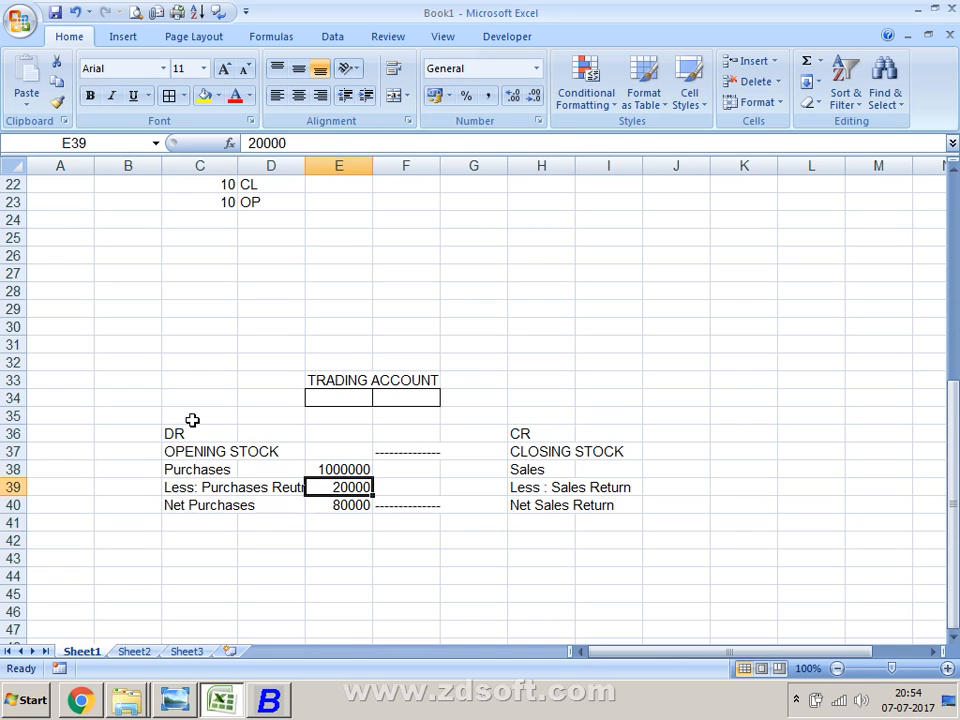
key("Down")
key("F2")
key("BackSpace")
key("BackSpace")
key("BackSpace")
key("BackSpace")
key("BackSpace")
key("BackSpace")
key("BackSpace")
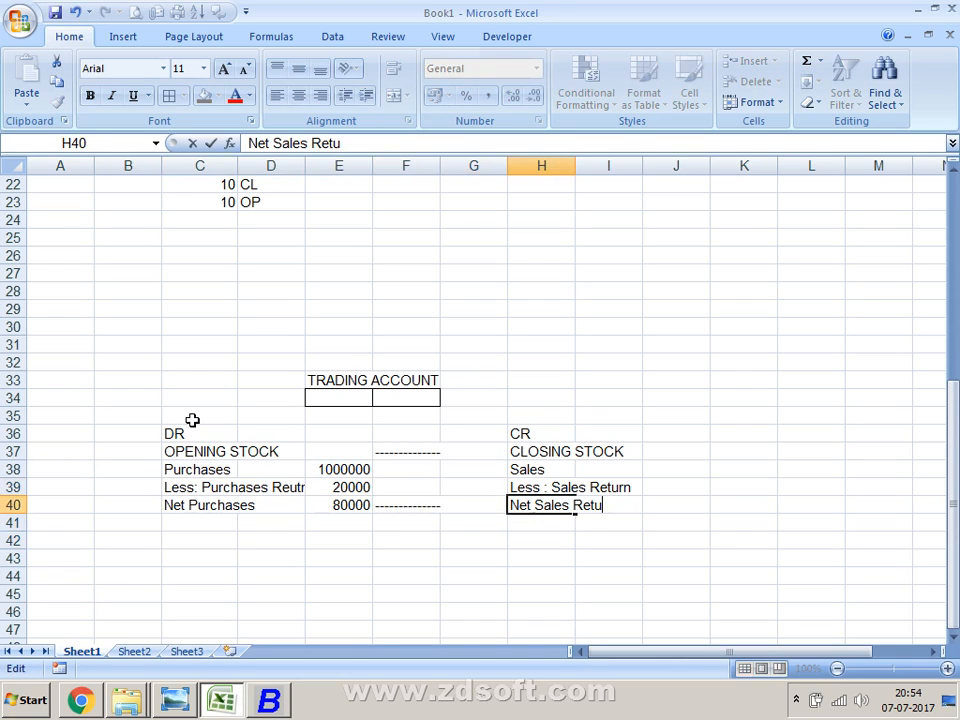
key("Return")
Enter the label "TO Gross Profit" in cell C44 on the debit side.
key("Left")
key("Left")
key("Left")
key("Left")
key("Left")
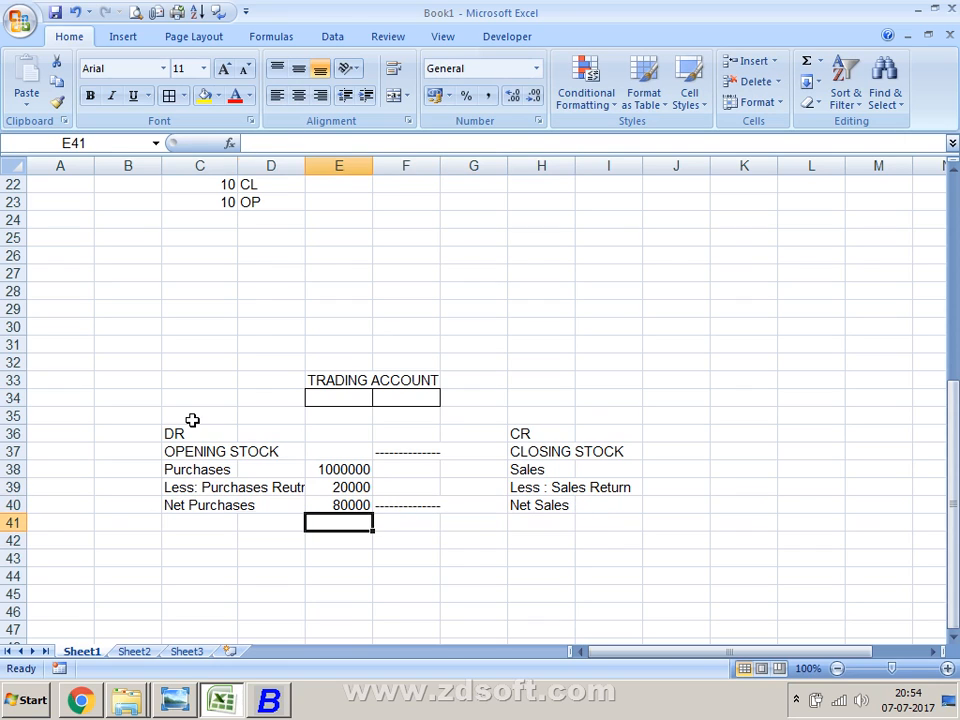
key("Down")
key("Down")
key("Down")
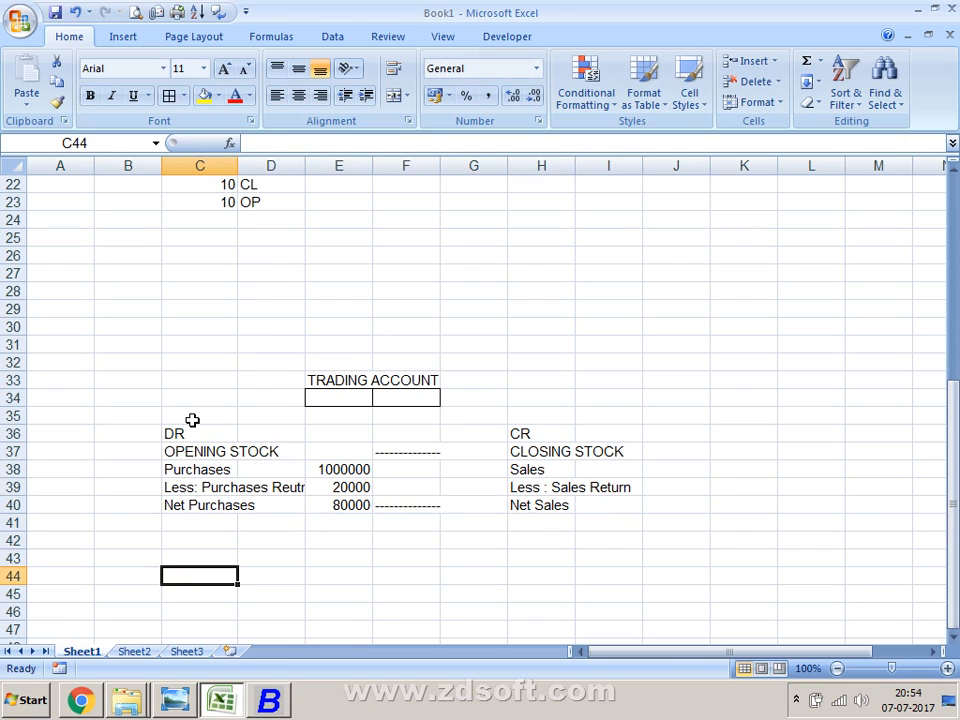
type("TO")
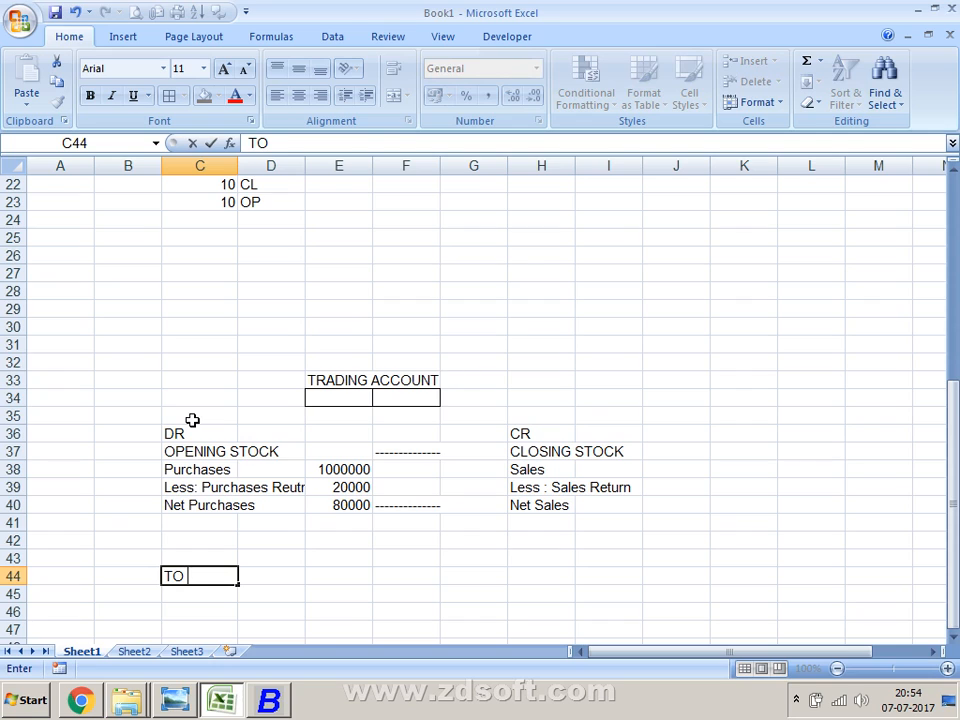
type(" Gross Profi")
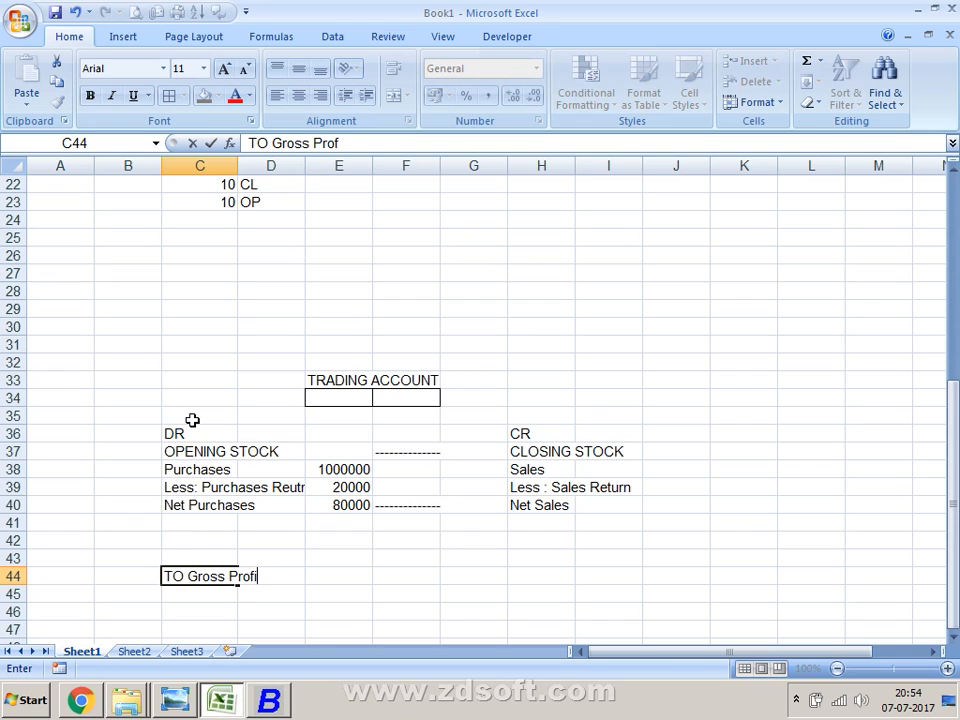
type("t")
key("ctrl+Return")
Enter the label "BY GROSS Loss" in cell H44 on the credit side.
key("Up")
key("Right")
key("Right")
key("Right")
key("Right")
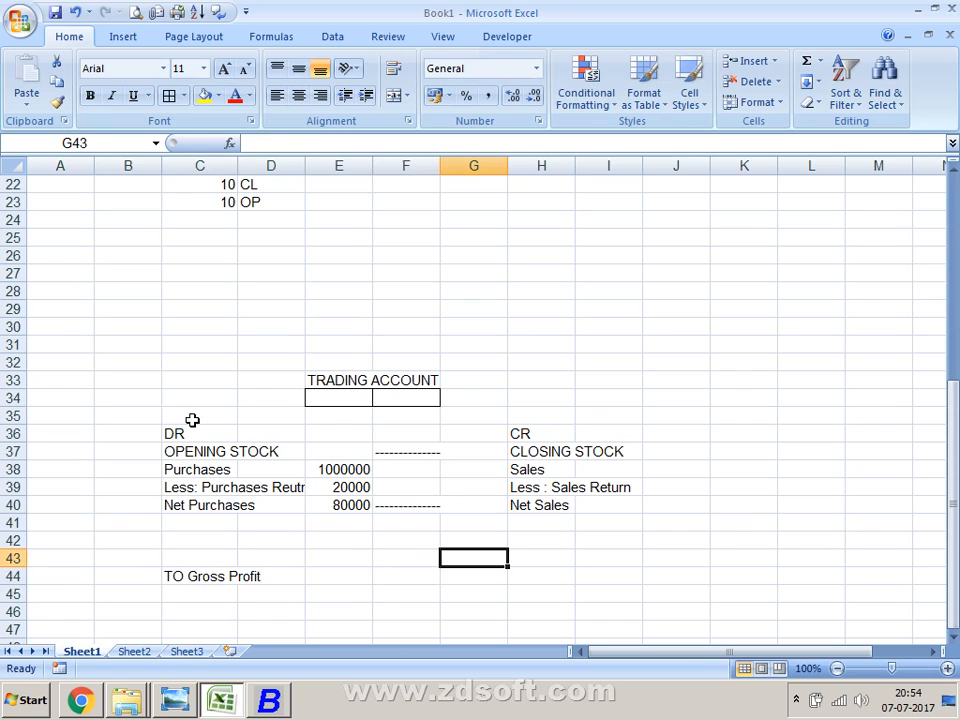
key("Down")
key("Right")
type("B")
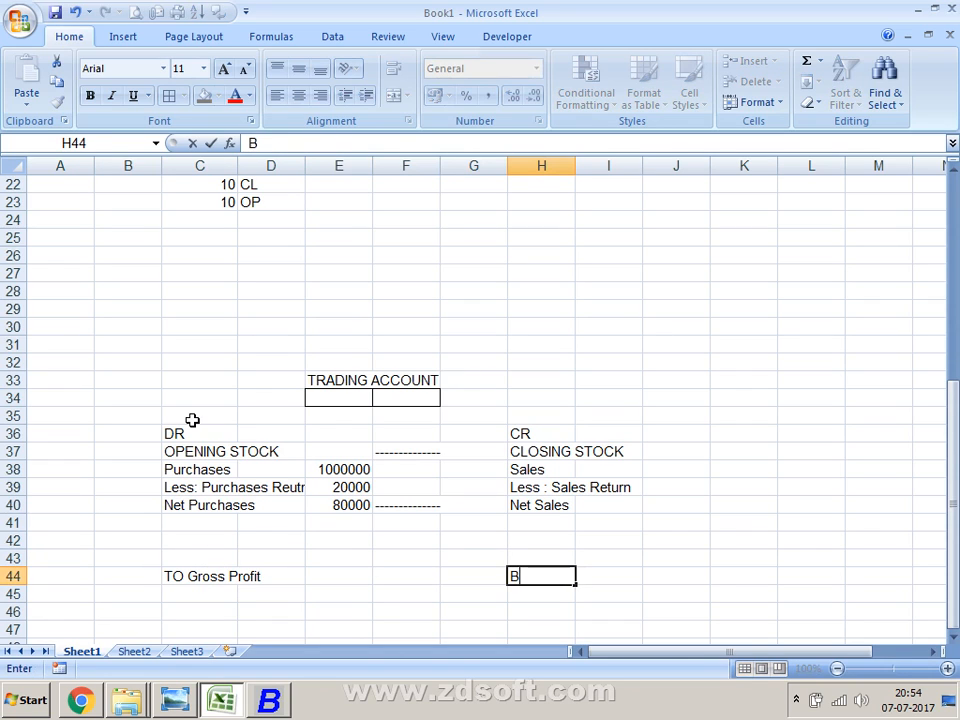
type("Y Gorss")
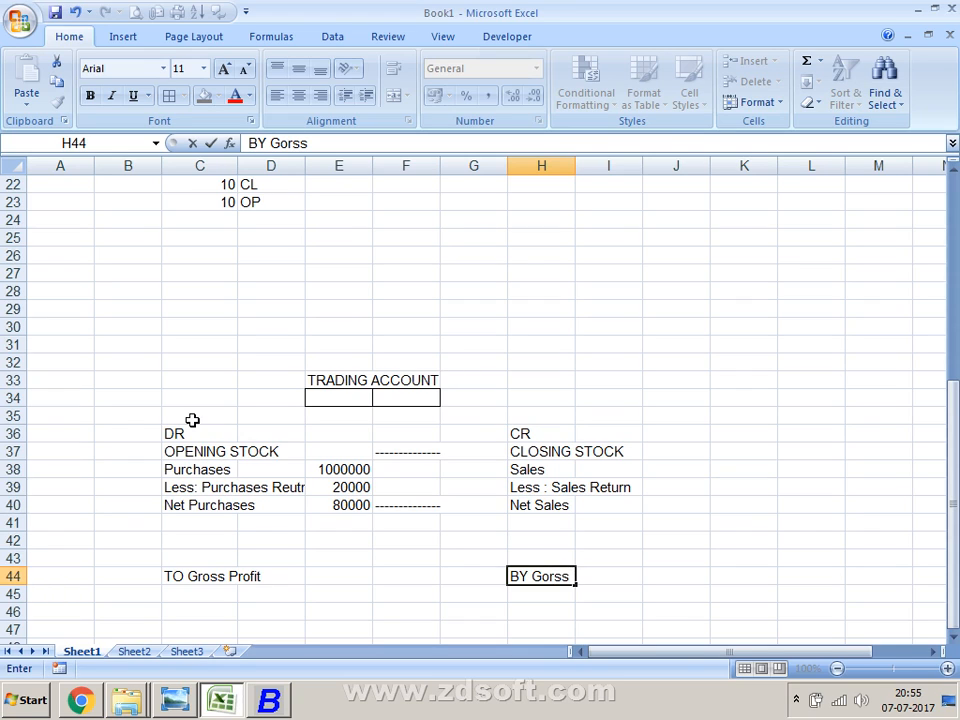
key("BackSpace")
key("BackSpace")
key("BackSpace")
key("BackSpace")
type("ROSS I")
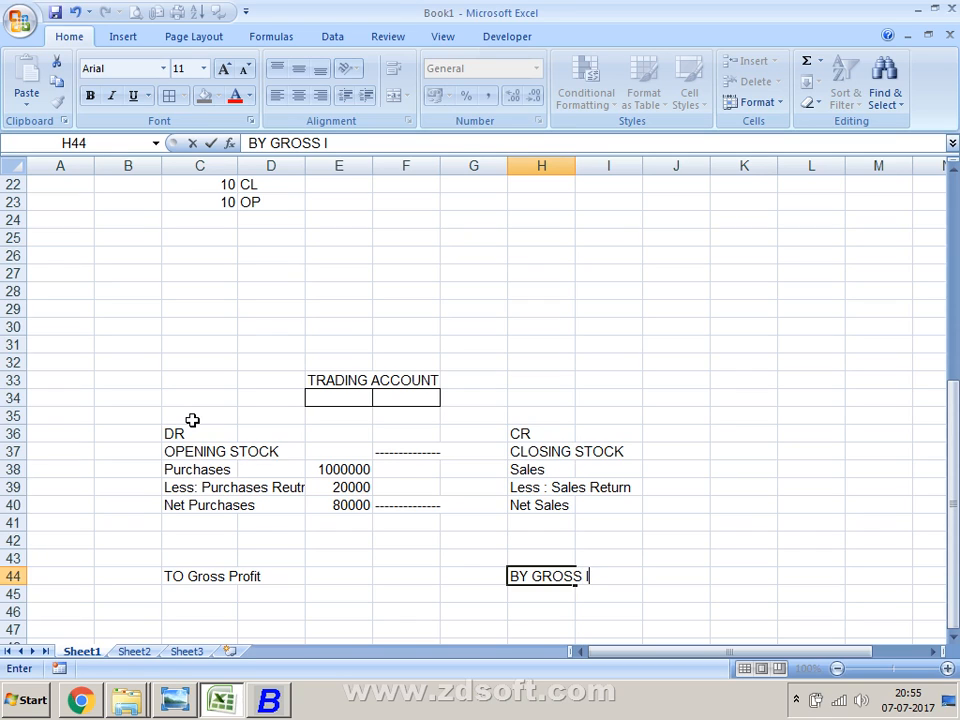
key("BackSpace")
type("L")
type("ss")
type("s")
key("Return")
key("Up")
key("Up")
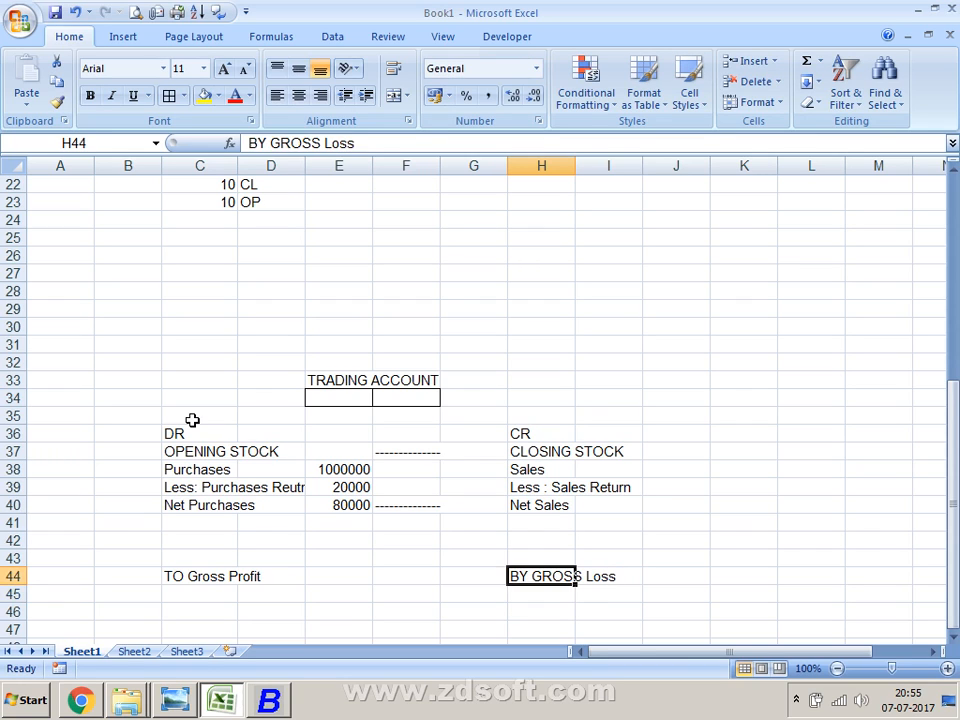
Select the trading account body, range C36:I46, from the DR heading to two rows below the gross loss label.
key("Left")
key("Left")
key("Left")
key("Up")
key("Left")
key("Left")
key("Left")
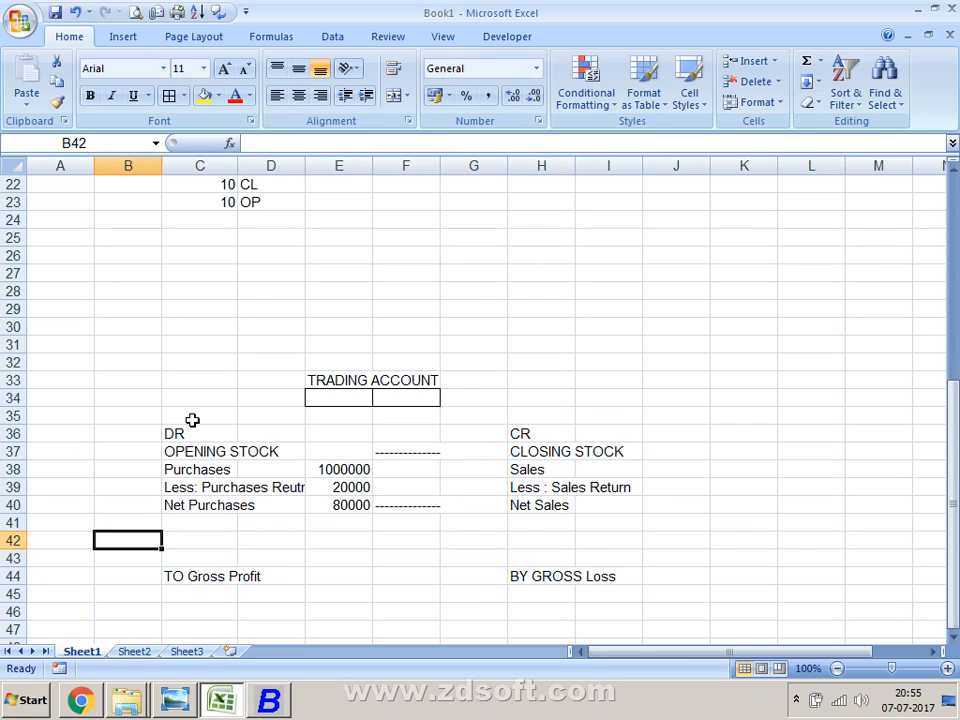
key("Up")
key("Up")
key("Up")
key("Up")
key("Up")
key("Up")
key("Right")
key("shift+Right")
key("shift+Right")
key("shift+Right")
key("shift+Right")
key("shift+Right")
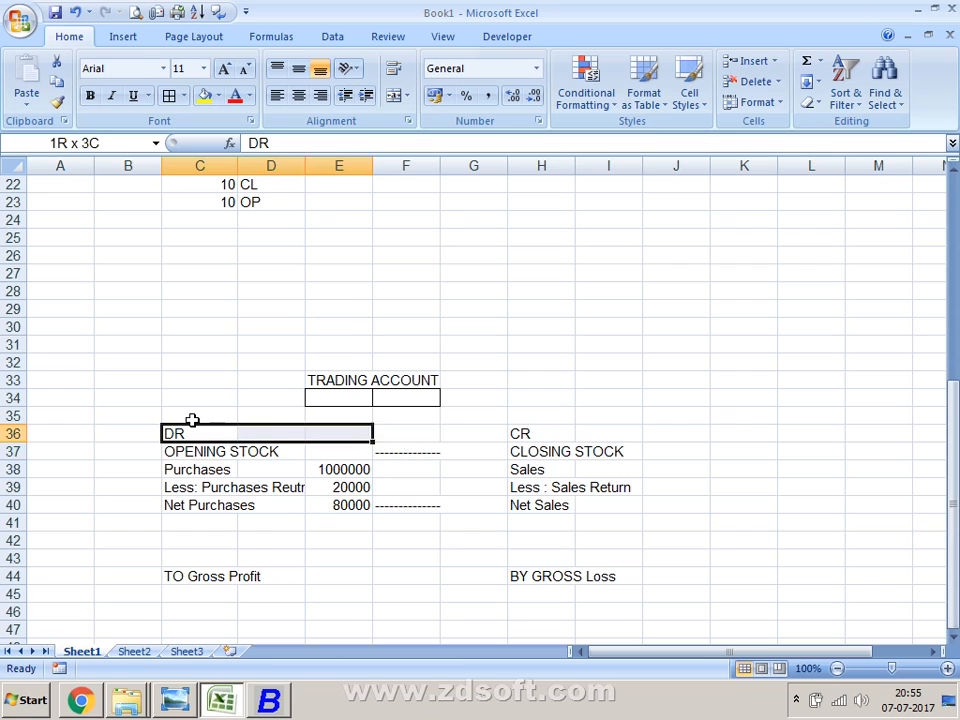
key("shift+Right")
key("shift+Down")
key("shift+Down")
key("shift+Down")
key("shift+Down")
key("shift+Down")
key("shift+Down")
key("shift+Down")
key("shift+Down")
key("shift+Down")
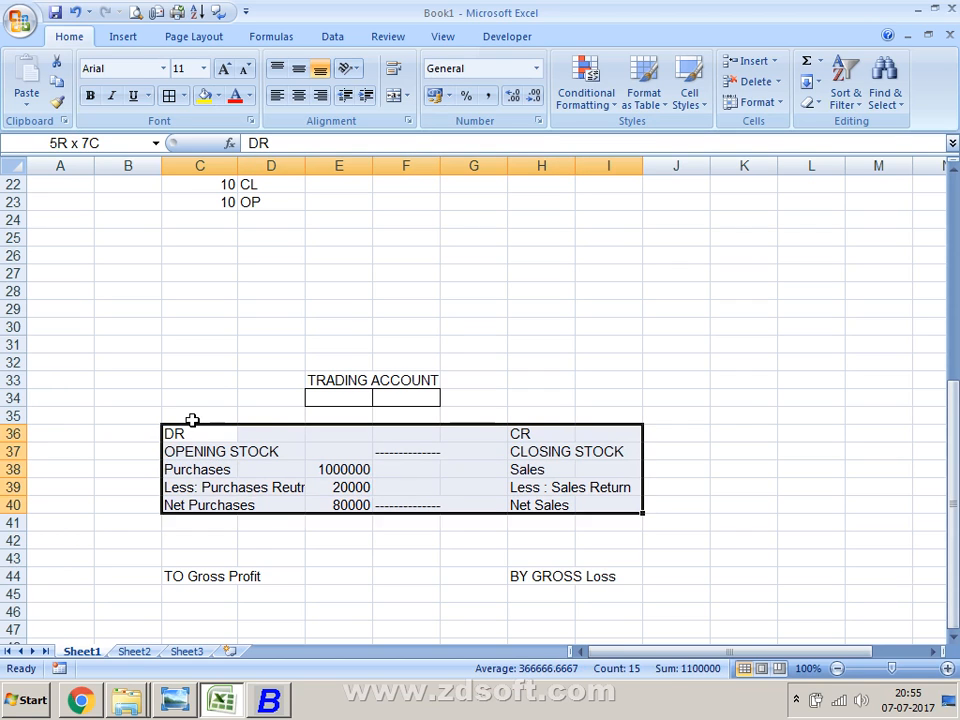
key("shift+Down")
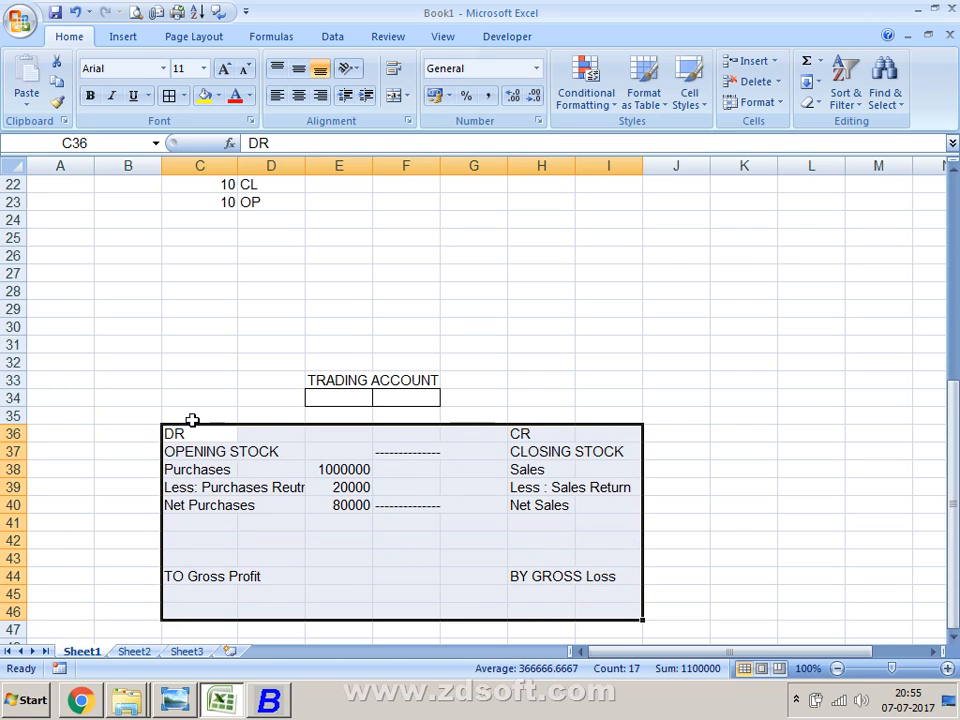
key("alt+h")
key("b")
key("a")
key("ctrl+z")
Outline the selected range C36:I46 with a thick box border.
left_click(184, 95)
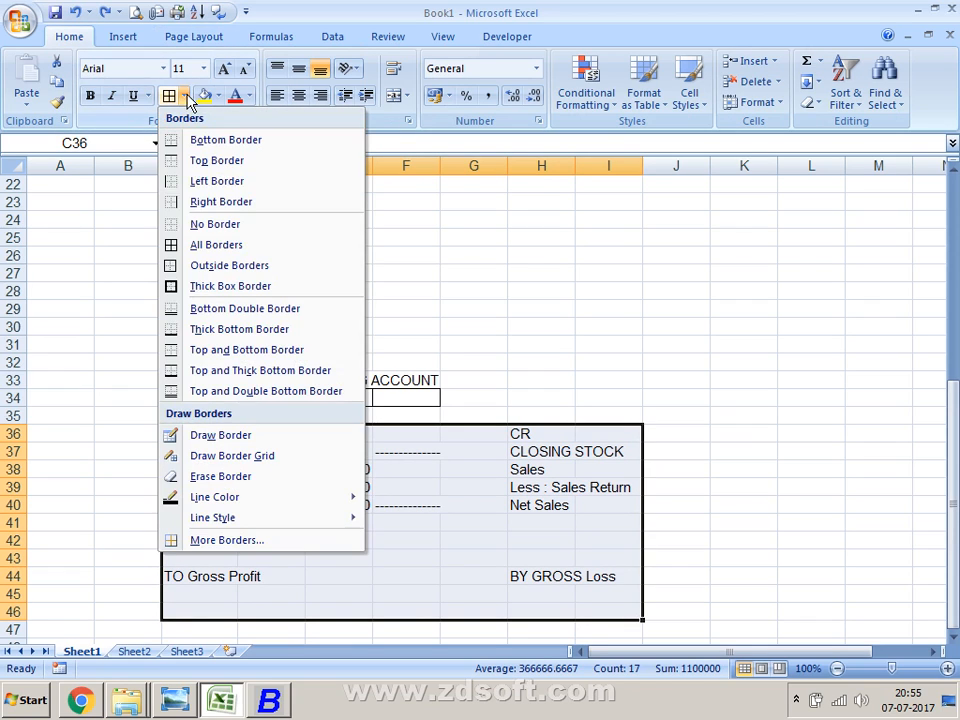
left_click(181, 289)
left_click(79, 366)
Outline the debit-side amount column, range E36:E46, with a thick box border.
left_click_drag(336, 431, 326, 617)
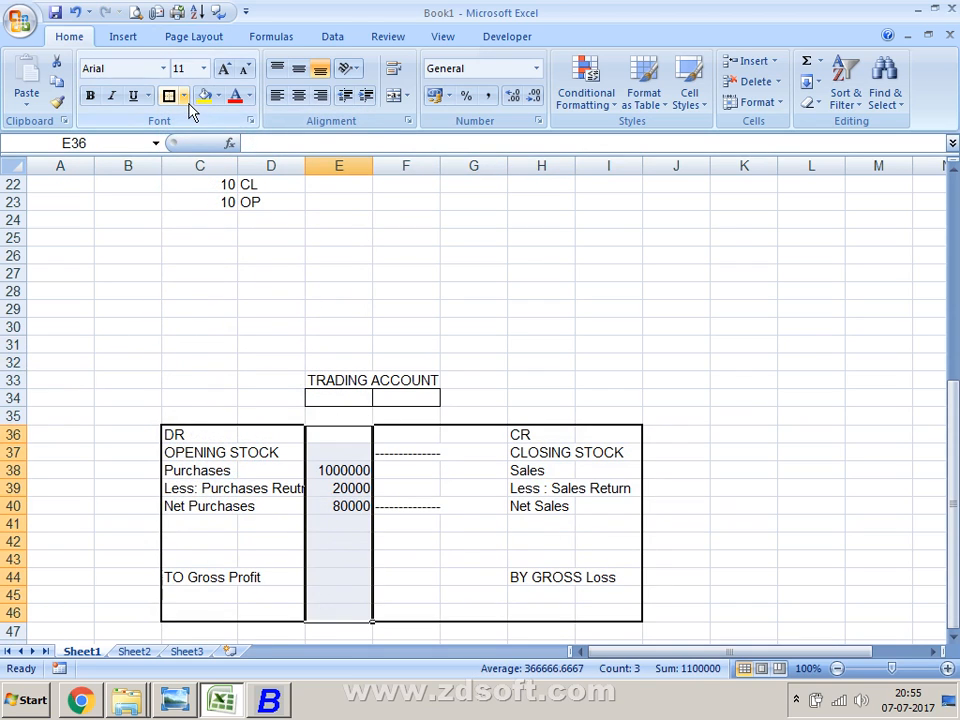
left_click(184, 96)
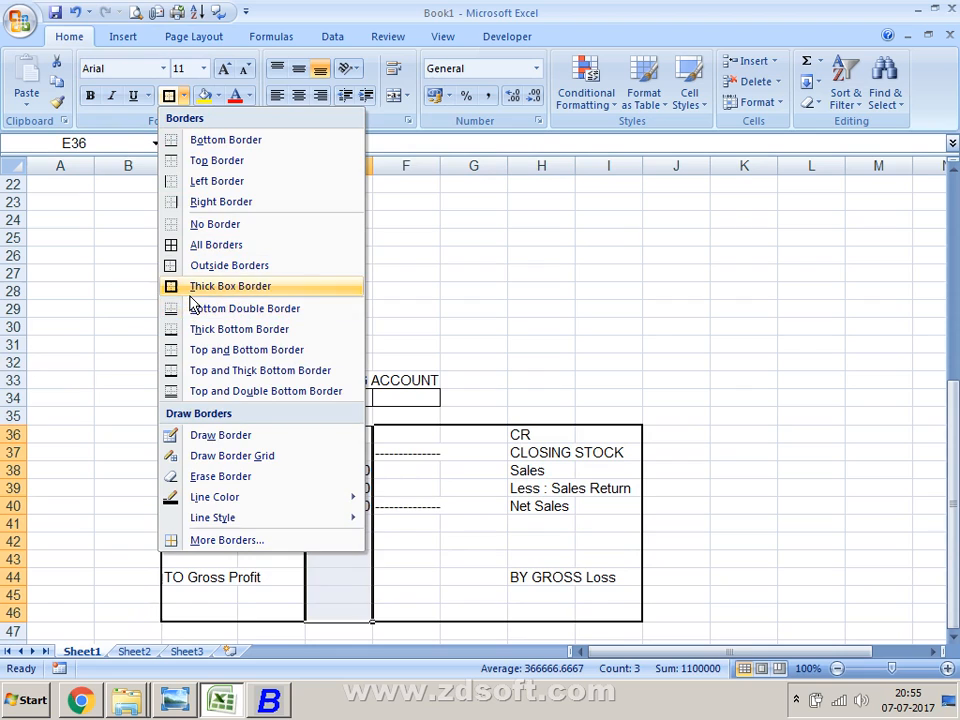
left_click(193, 286)
left_click(141, 328)
left_click(520, 594)
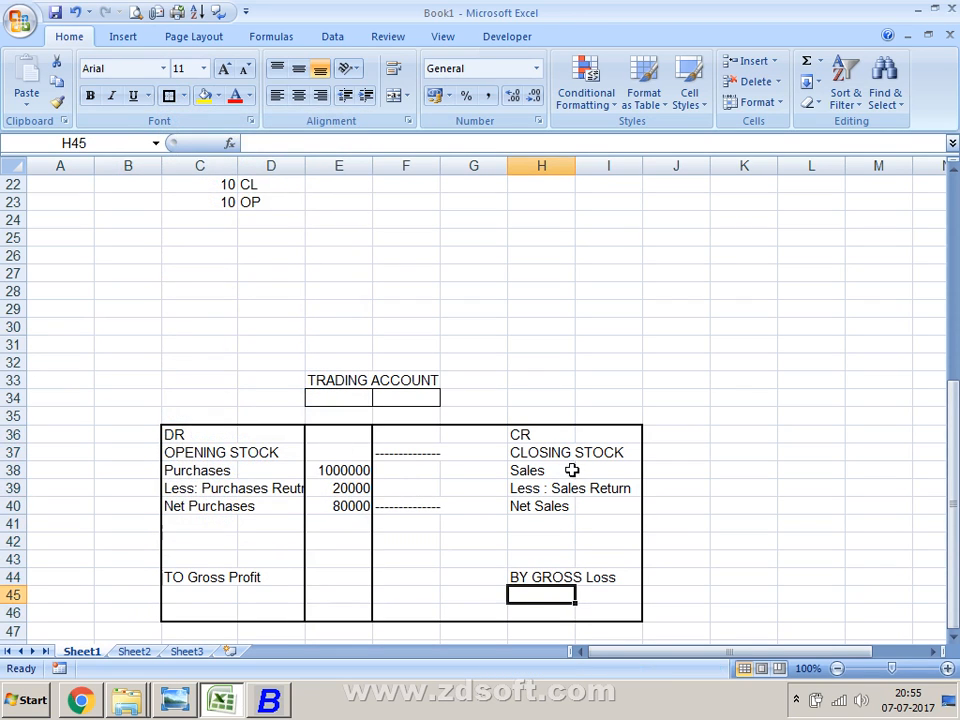
Outline the credit-side amount column, range J36:J46, with a thick box border.
left_click(606, 417)
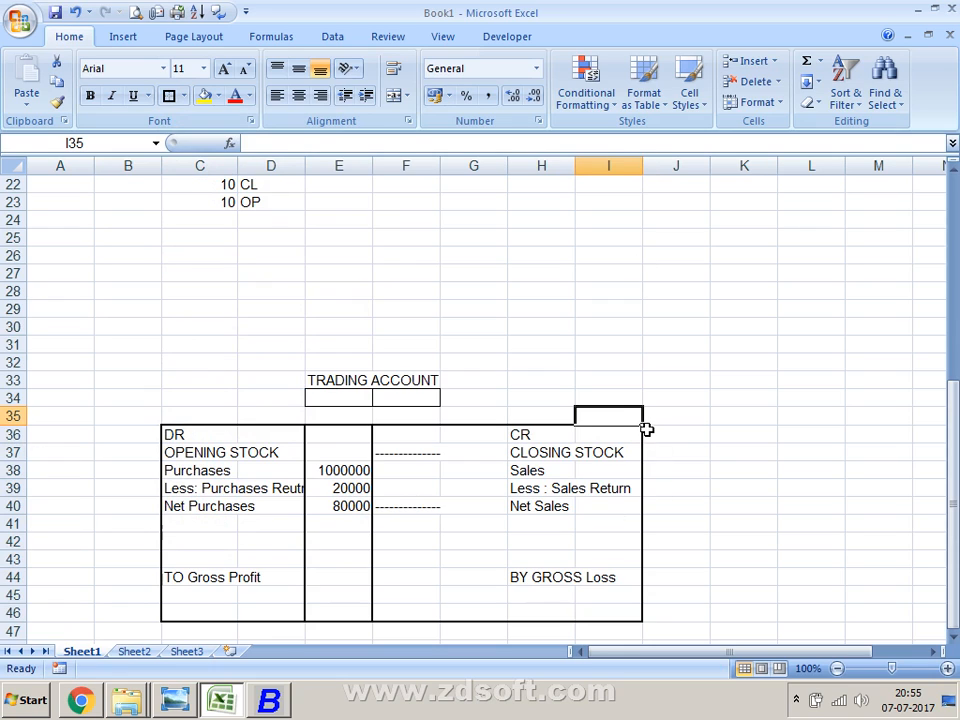
left_click_drag(646, 429, 652, 615)
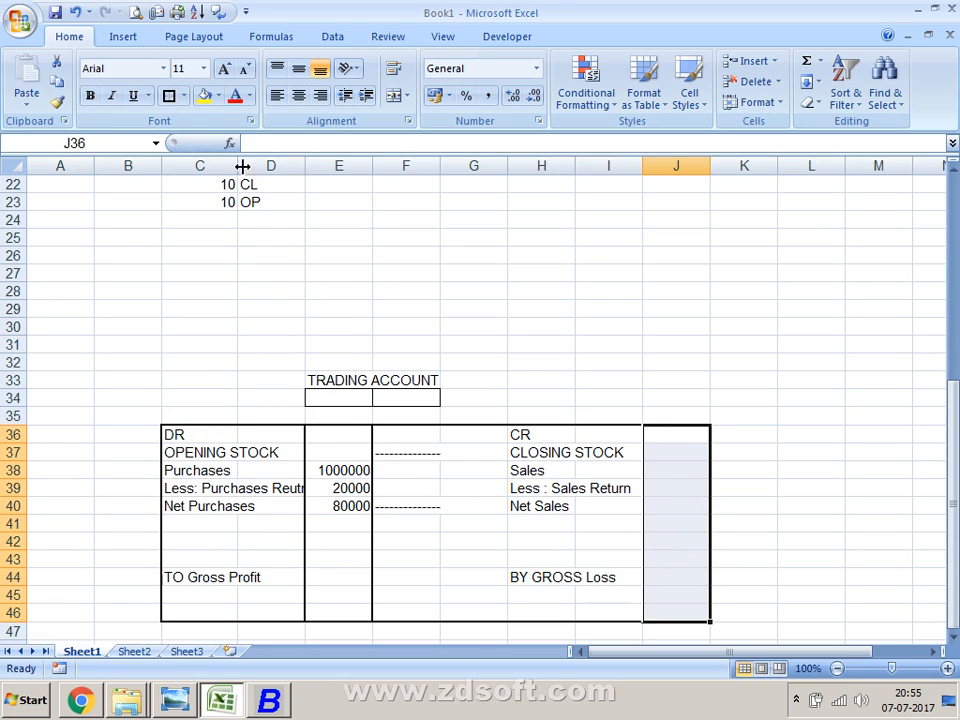
left_click(171, 97)
Merge and center the TRADING ACCOUNT title across cells C33:J33.
left_click_drag(384, 507, 382, 490)
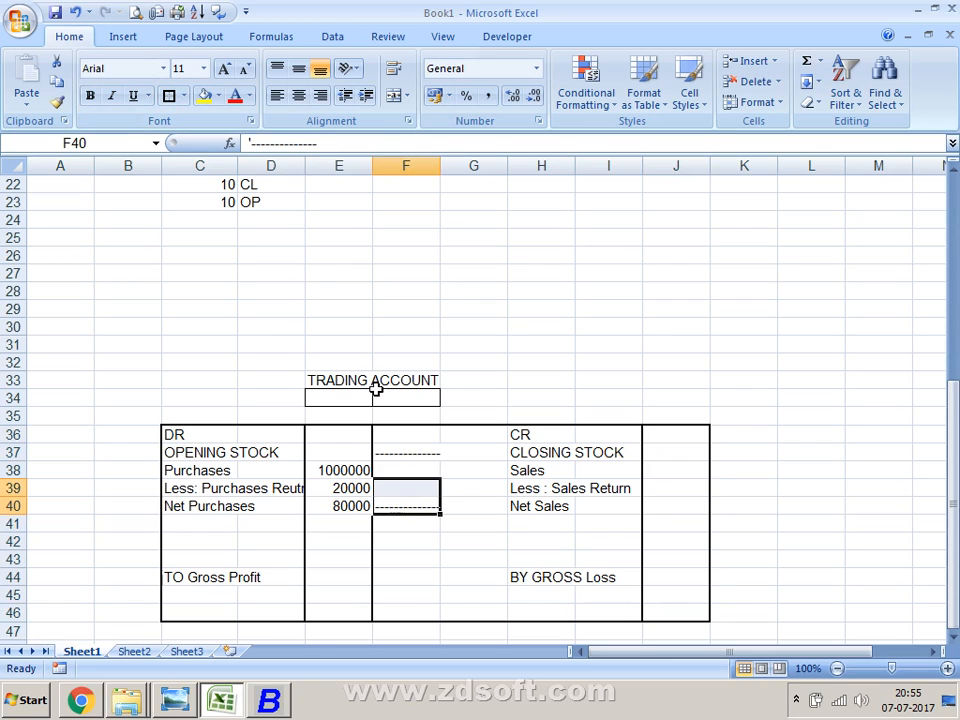
left_click(347, 375)
left_click_drag(208, 375, 670, 382)
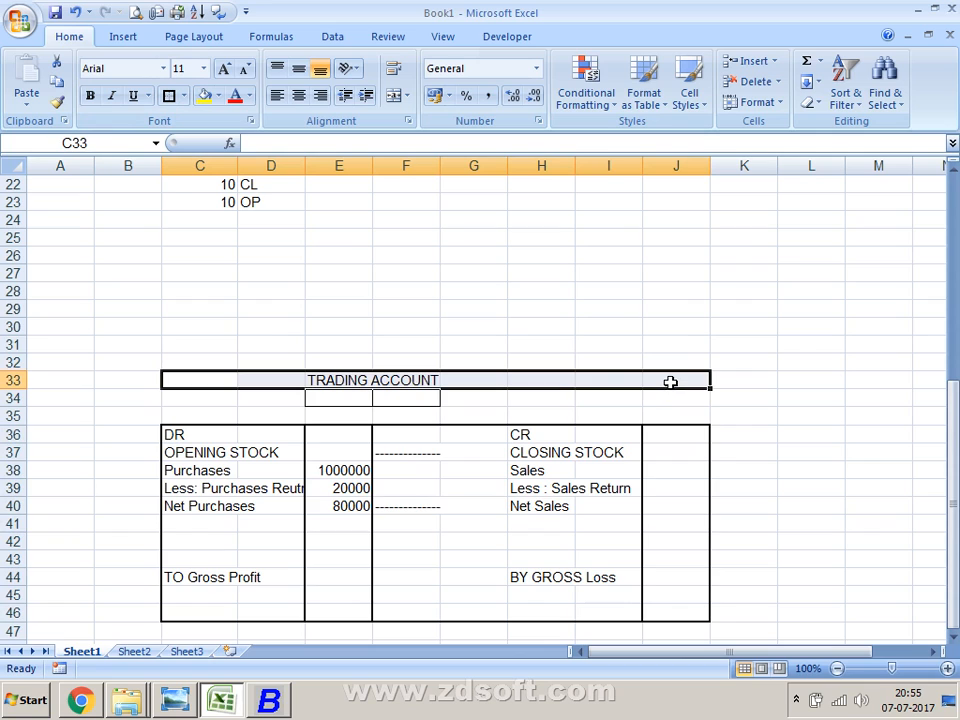
left_click(393, 95)
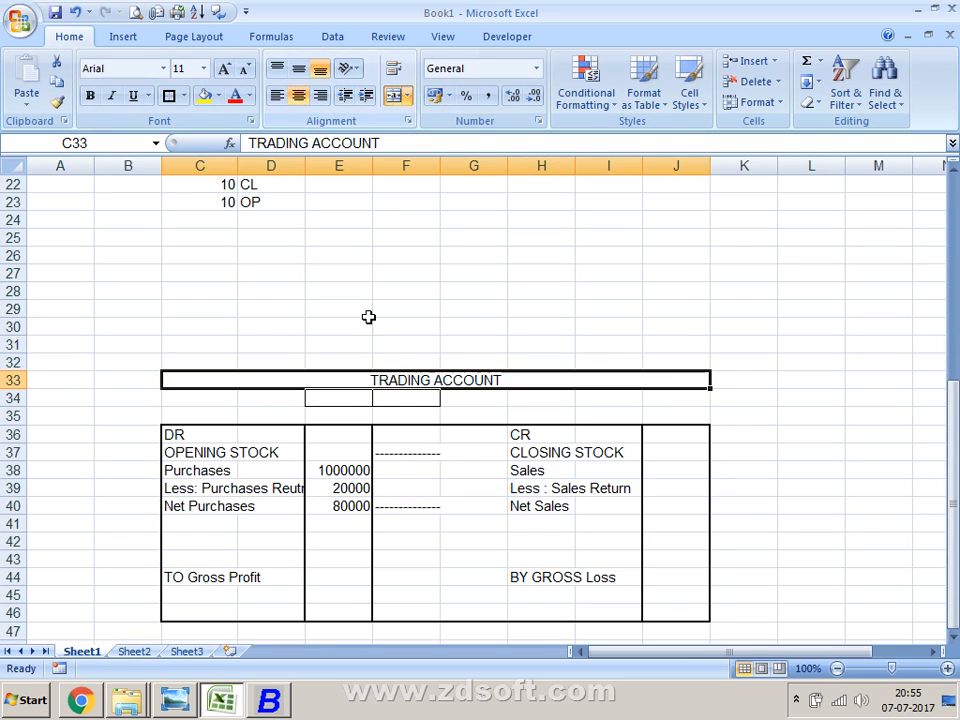
Put a thick box border around the merged TRADING ACCOUNT title in row 33.
left_click_drag(347, 398, 424, 388)
left_click(430, 361)
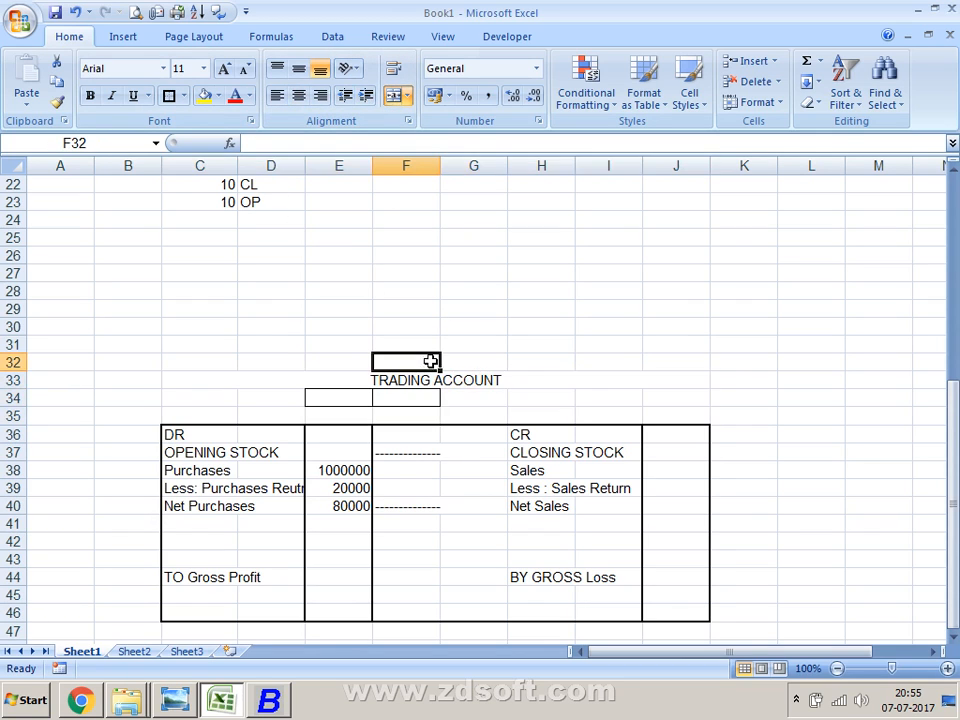
left_click(420, 378)
left_click(169, 96)
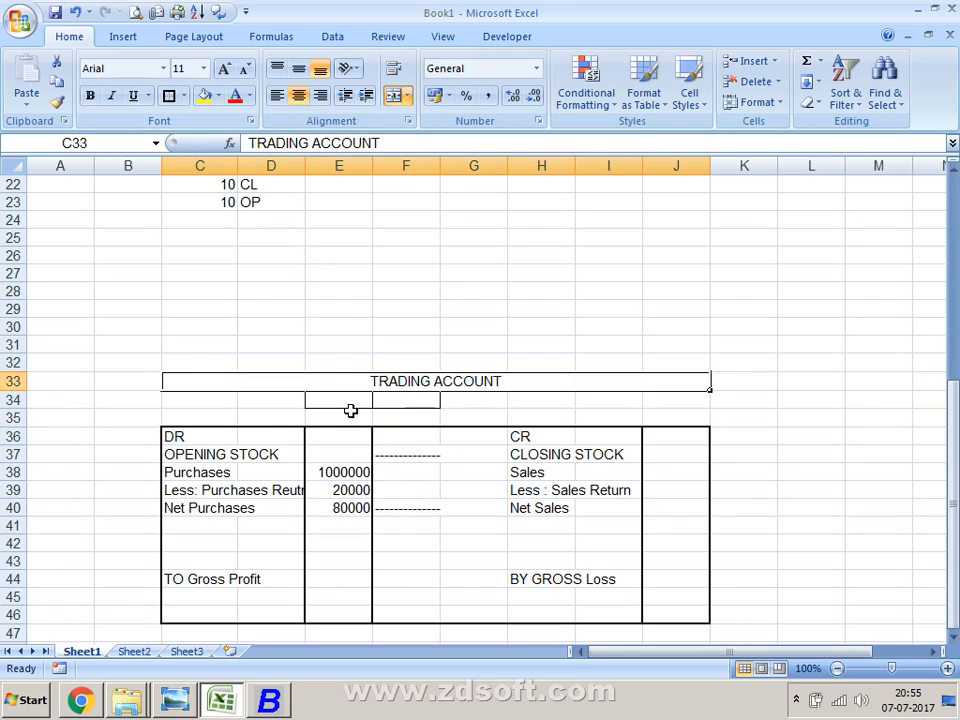
Remove all borders from the empty cells E34:F34 below the title.
left_click_drag(350, 404, 382, 400)
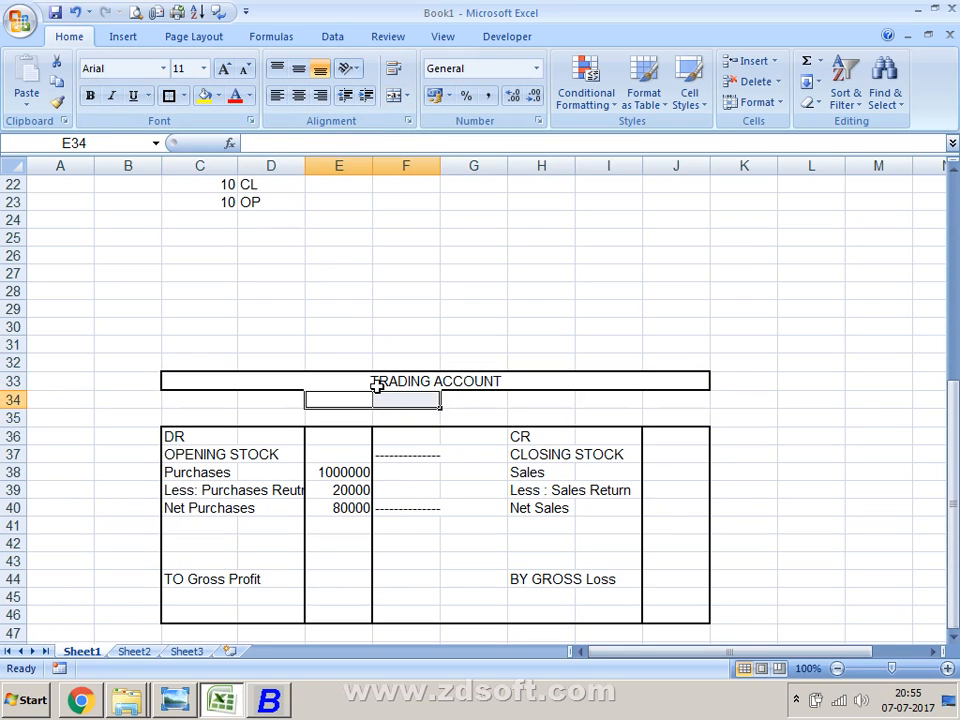
left_click(185, 96)
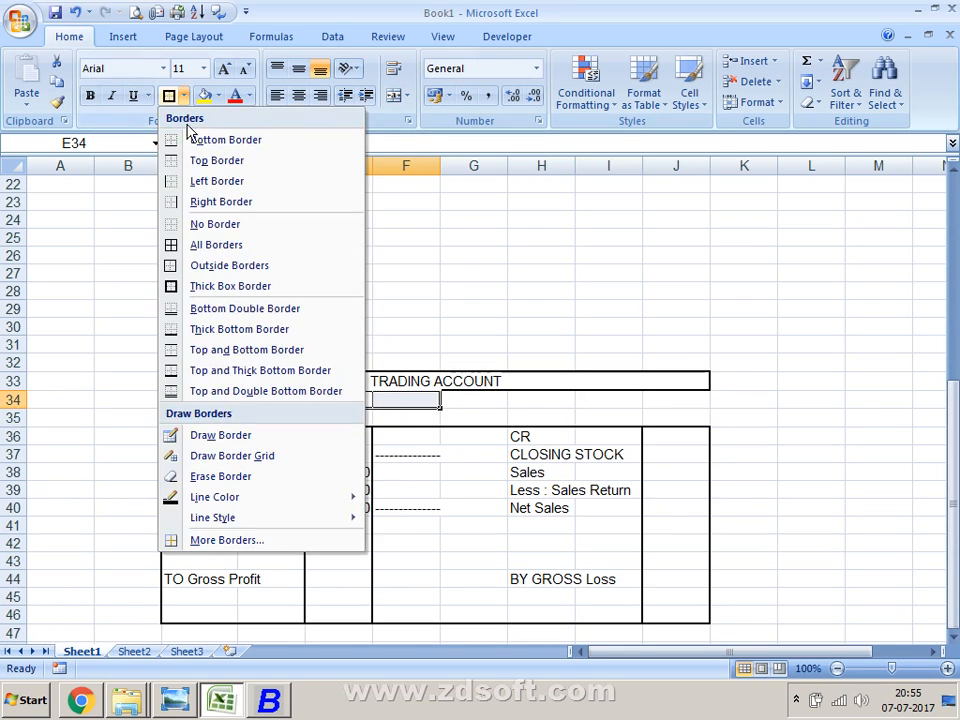
left_click(206, 226)
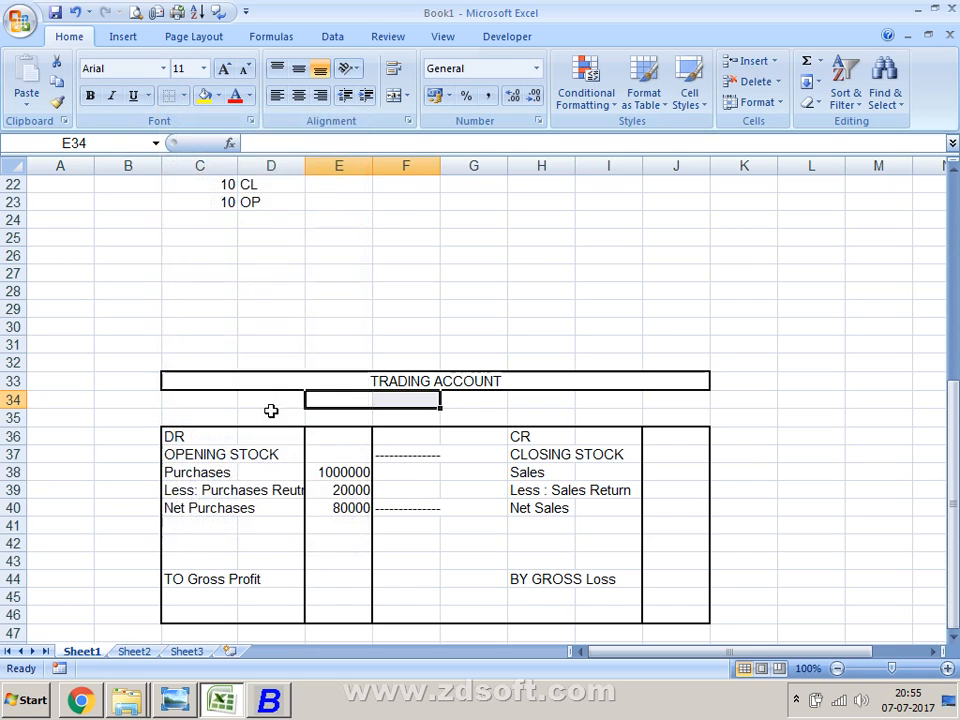
left_click(271, 410)
Reapply the thick box border to the TRADING ACCOUNT title to restore its bottom edge.
left_click(285, 381)
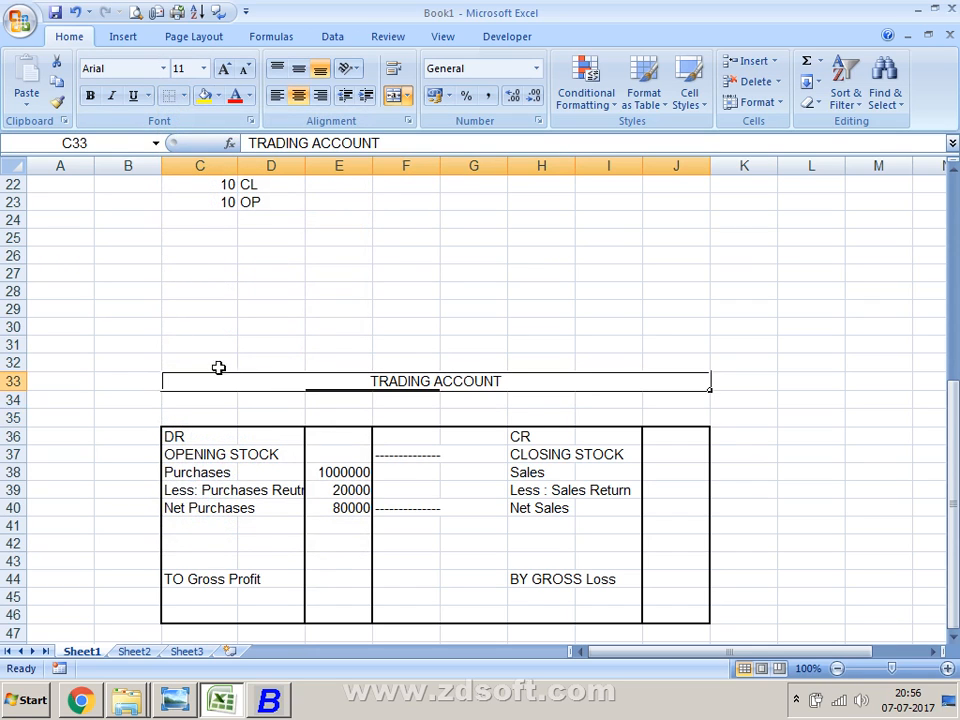
left_click(184, 96)
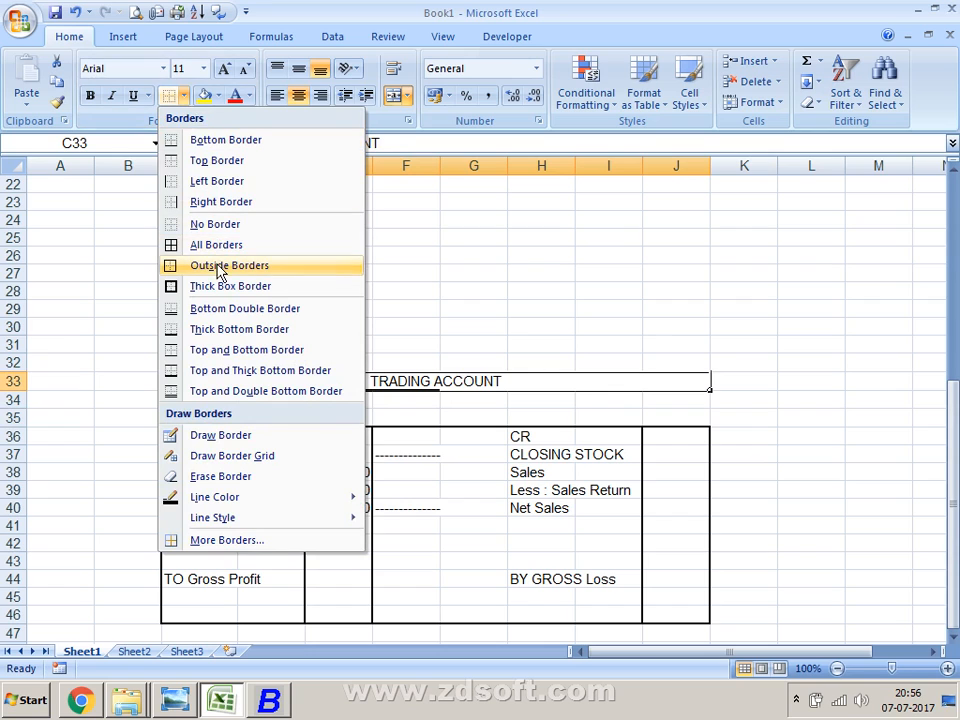
left_click(228, 286)
left_click(103, 326)
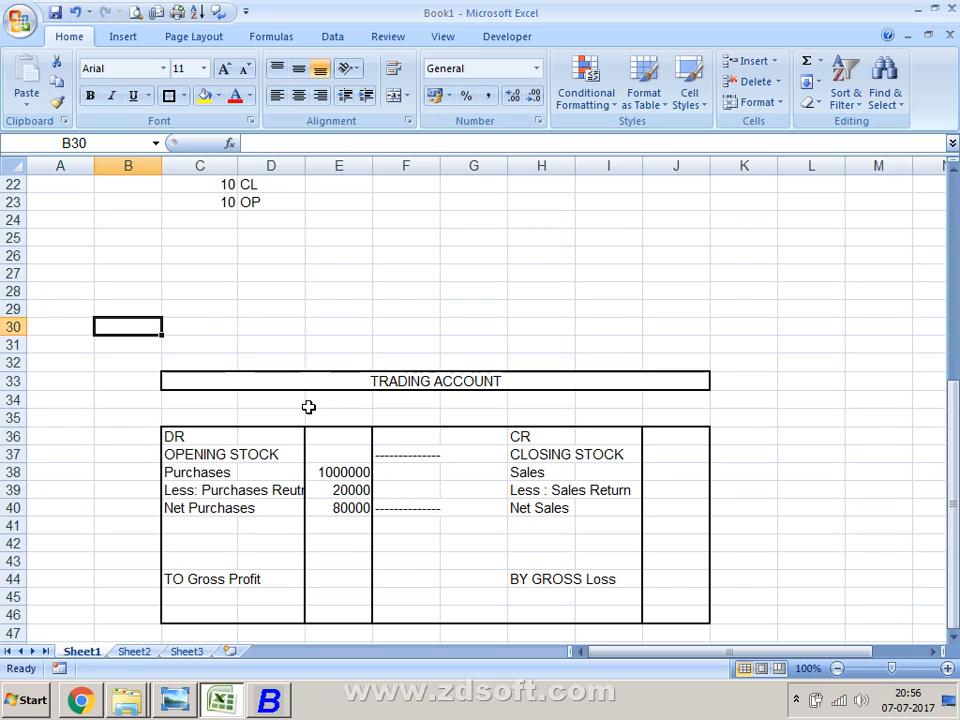
left_click(278, 450)
left_click(202, 473)
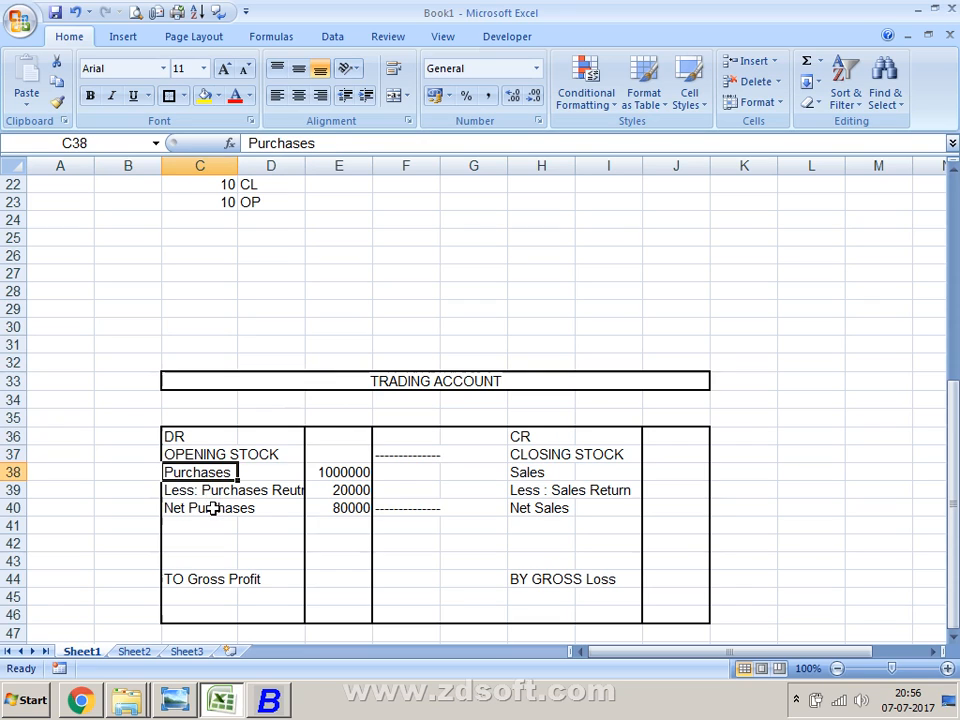
left_click(213, 509)
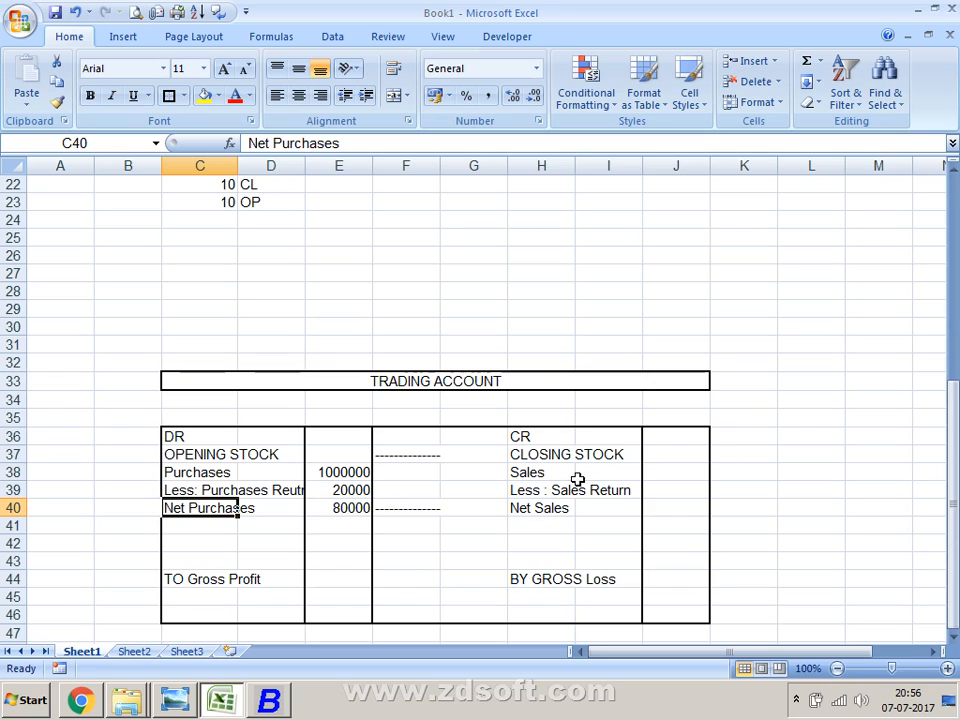
left_click(552, 435)
left_click(551, 453)
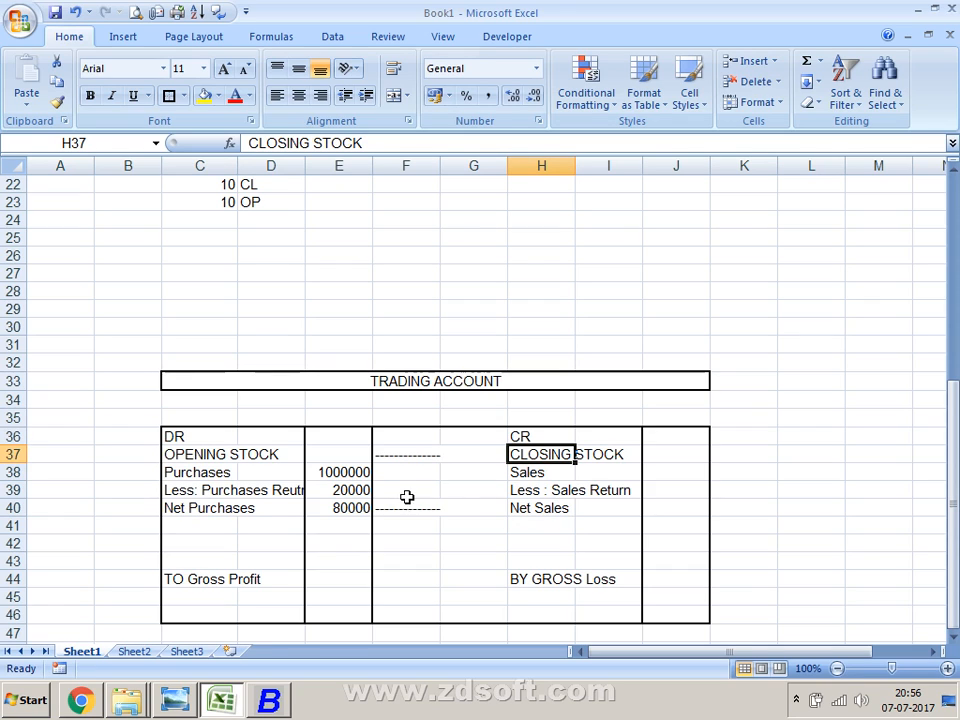
Enter 1000000 as the opening stock amount in cell F37, replacing the dashed placeholder.
left_click(407, 449)
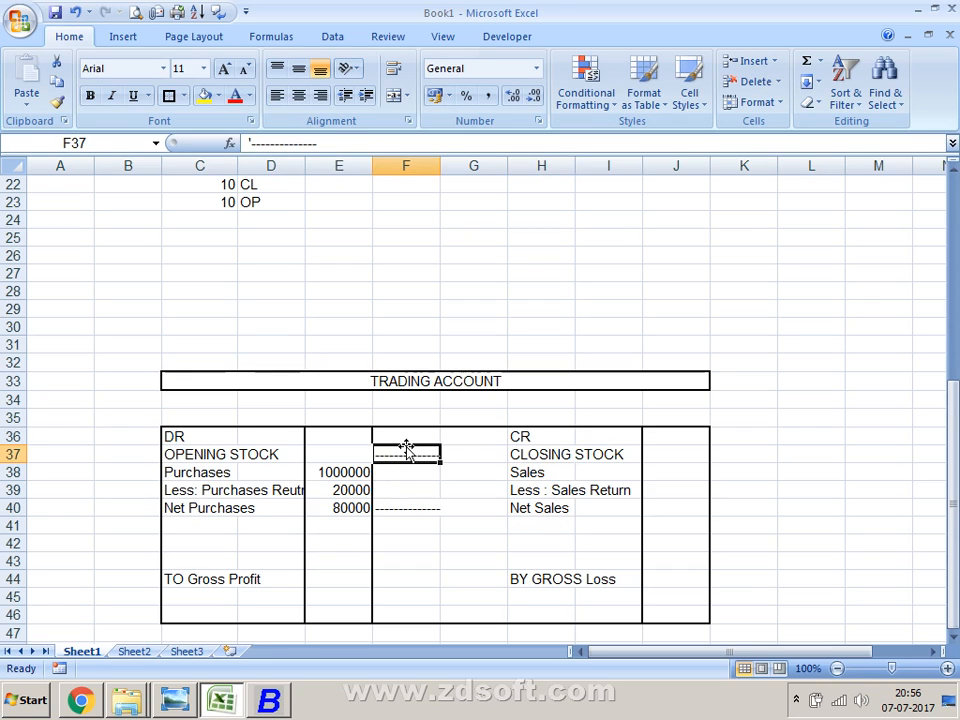
type("1000000")
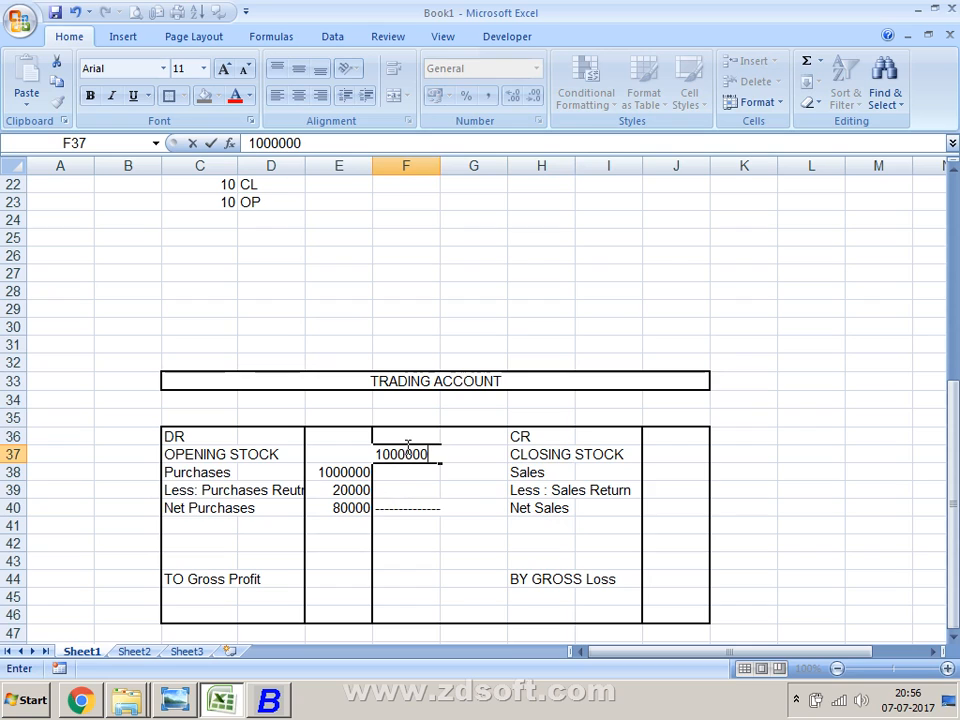
key("Return")
Enter the date line "AS 31-3-2017" in cell F34 below the TRADING ACCOUNT title.
key("Up")
key("Up")
key("Up")
key("Up")
type("as")
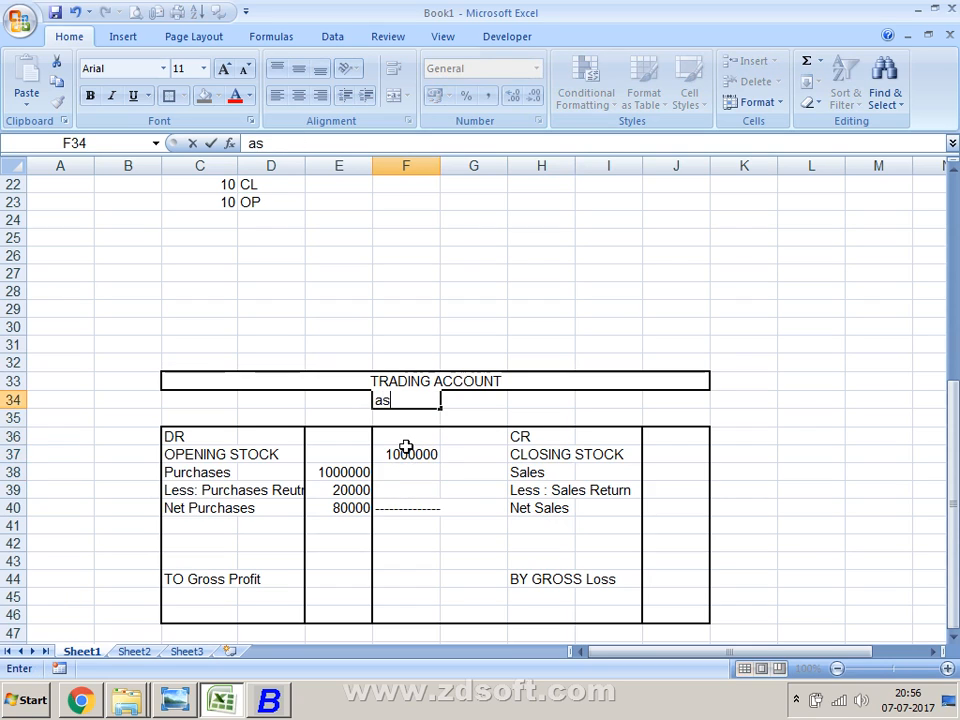
key("BackSpace")
type("AS 31-3-201")
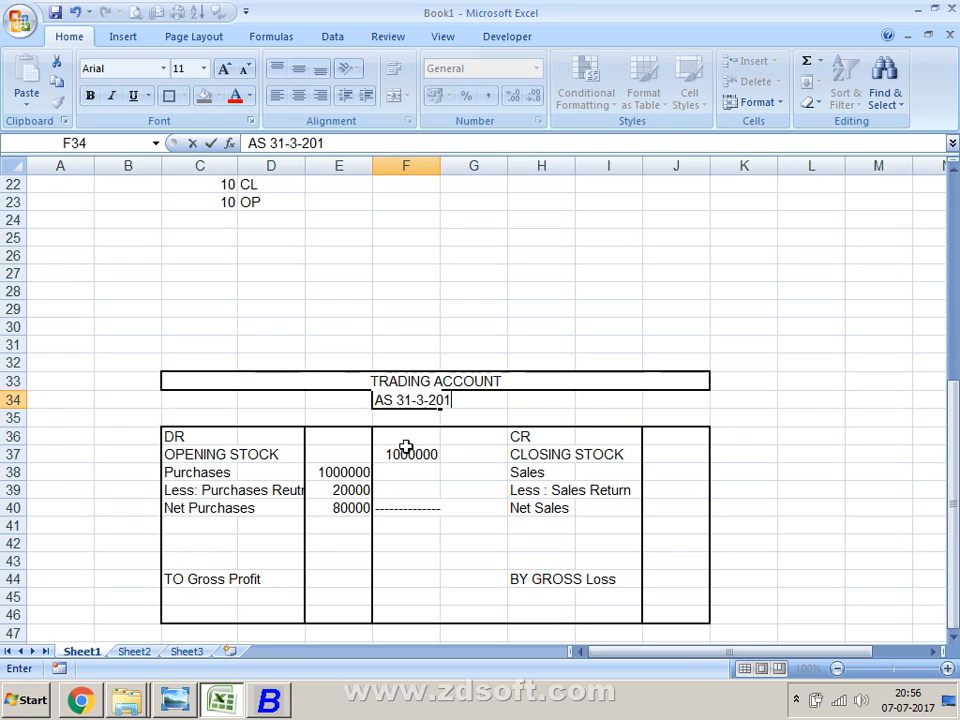
type("7")
key("Return")
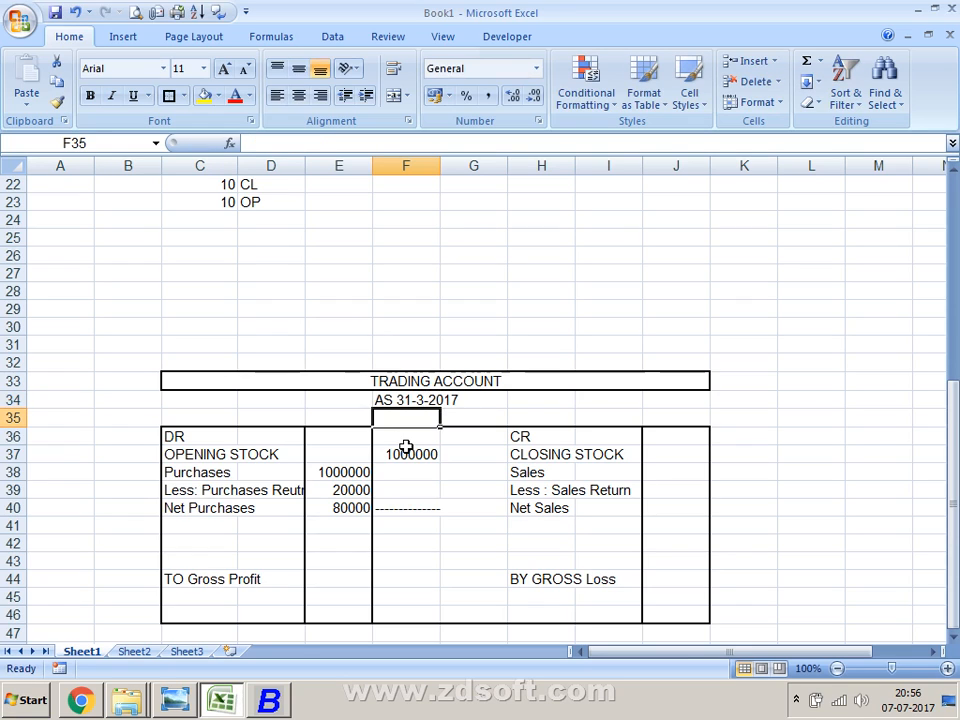
Start a list of sample figures above the account with the label "op" in F27 and 10000000 in G27.
key("Up")
key("Down")
key("Down")
key("Up")
key("Up")
key("Up")
key("Up")
key("Up")
key("Up")
key("Up")
key("Up")
key("Up")
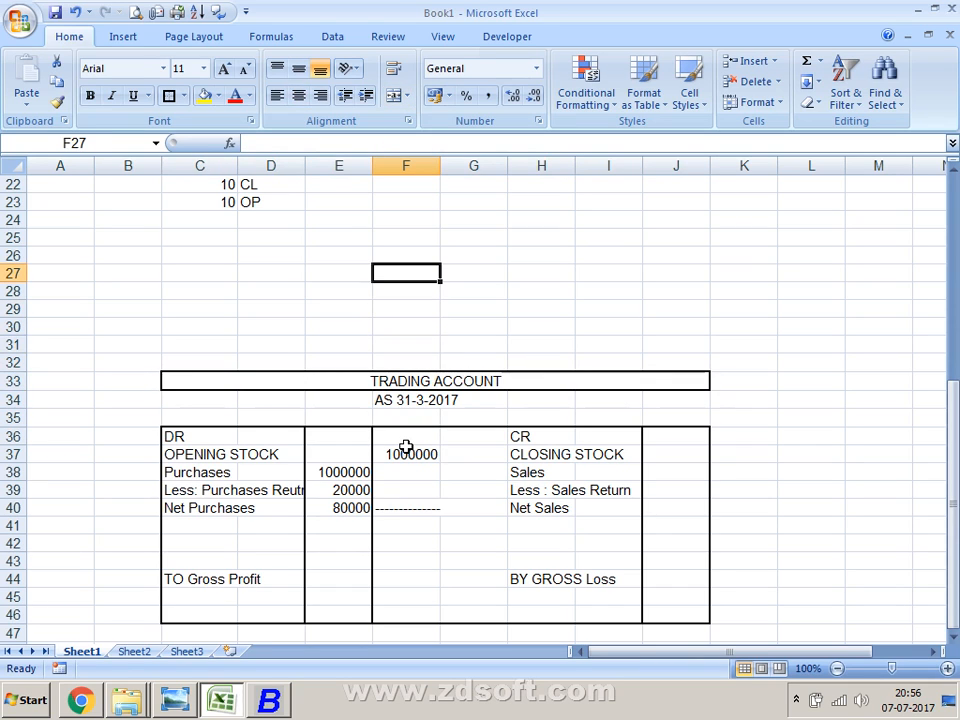
type("op")
key("Return")
key("Up")
key("Right")
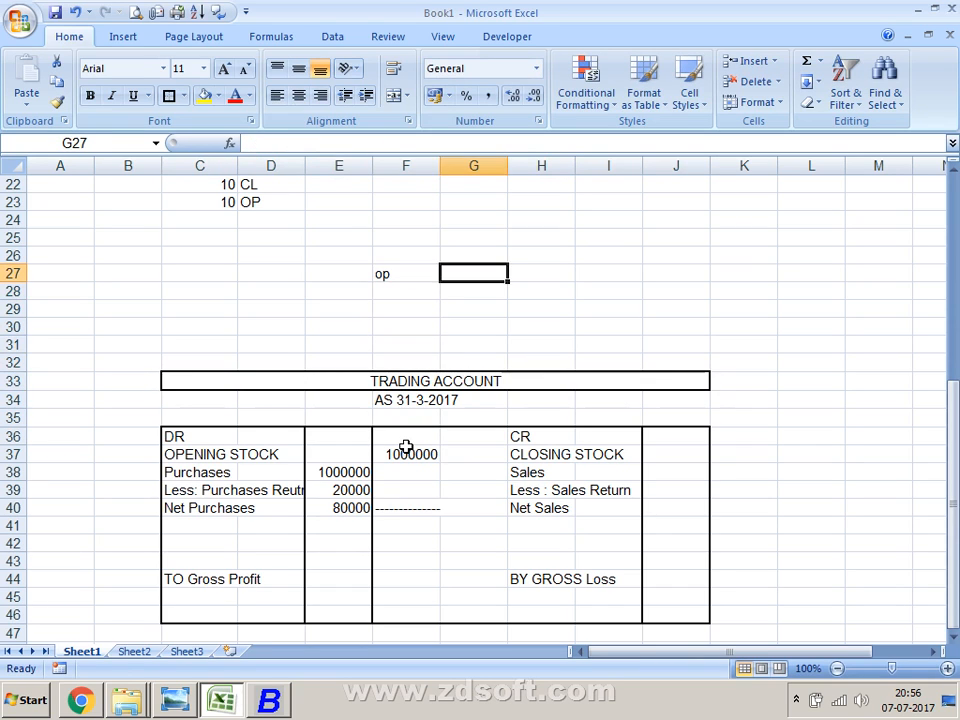
type("10000000")
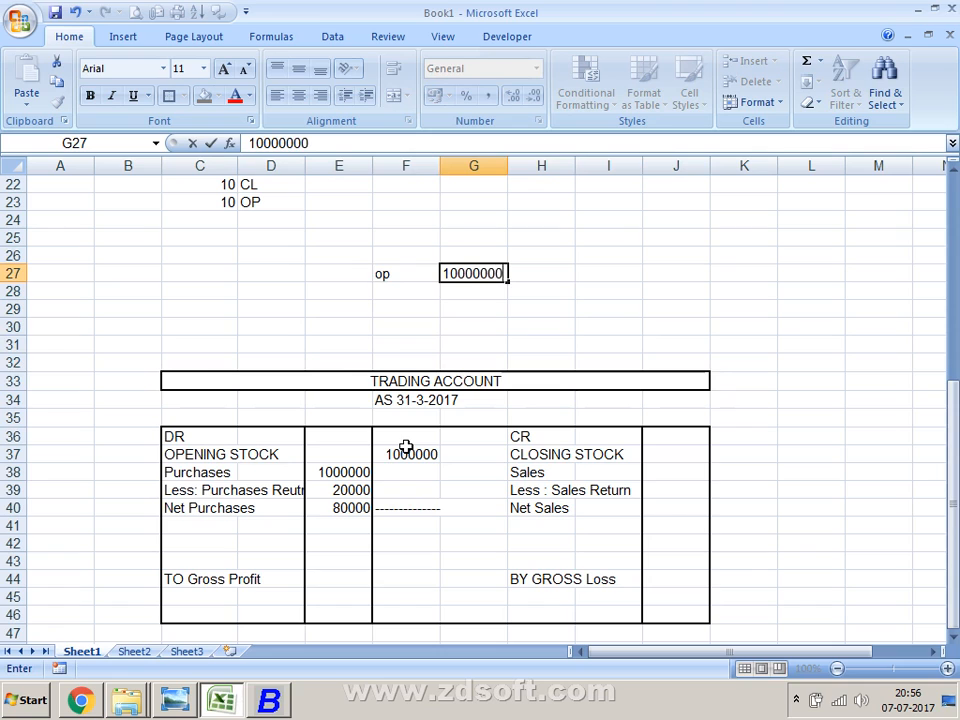
key("Return")
Add a Purchases entry to the sample figures in row 28 with the amount 100000.
key("Left")
type("s")
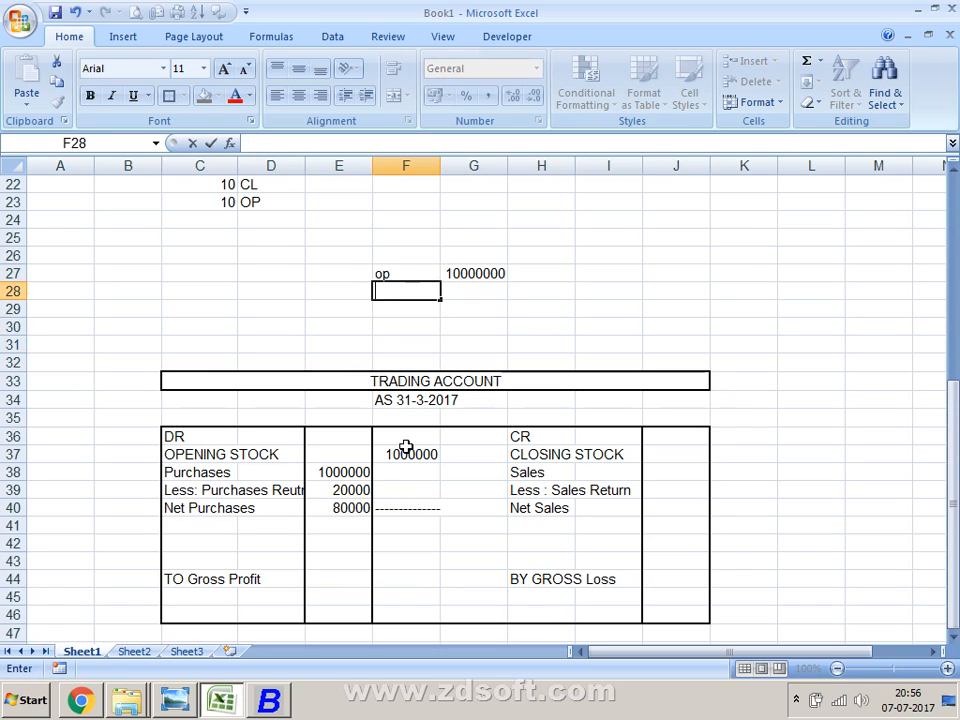
type("urchases")
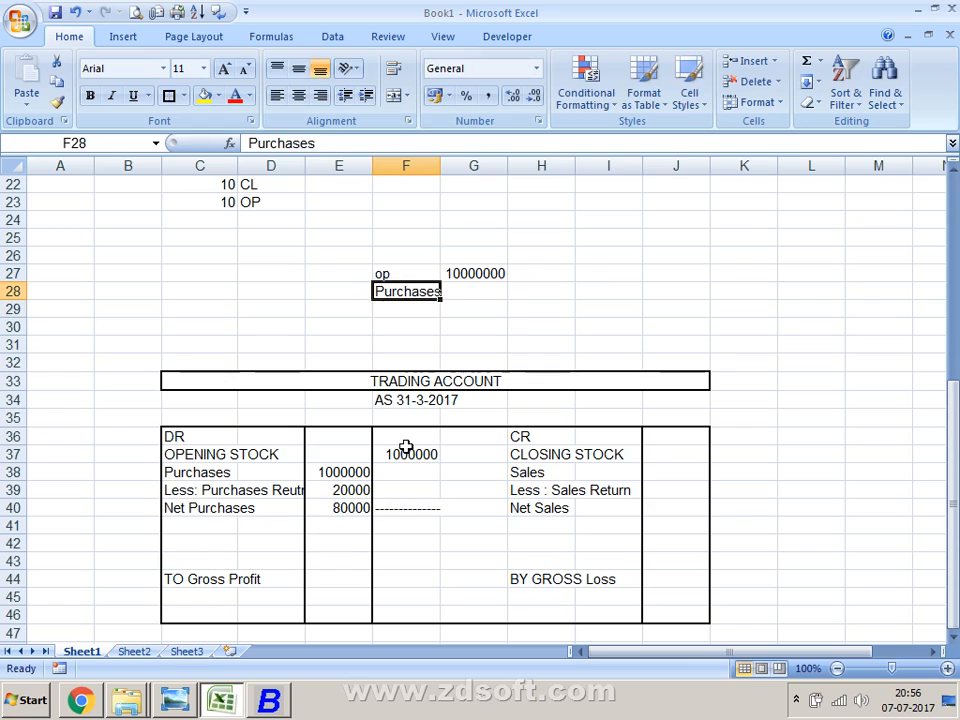
key("Right")
type("90")
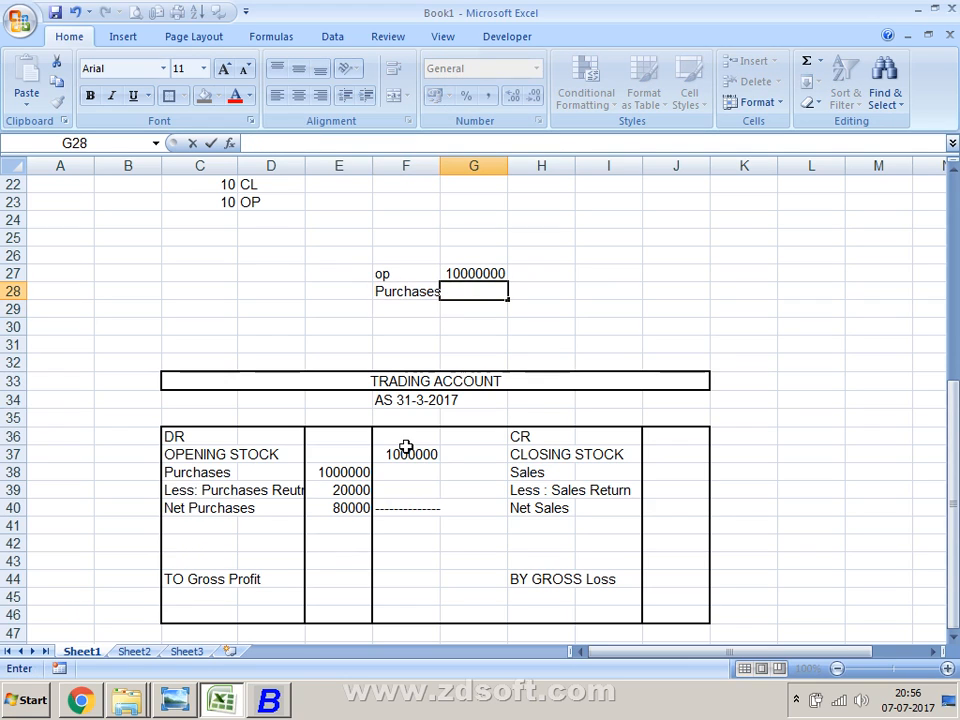
type("00000")
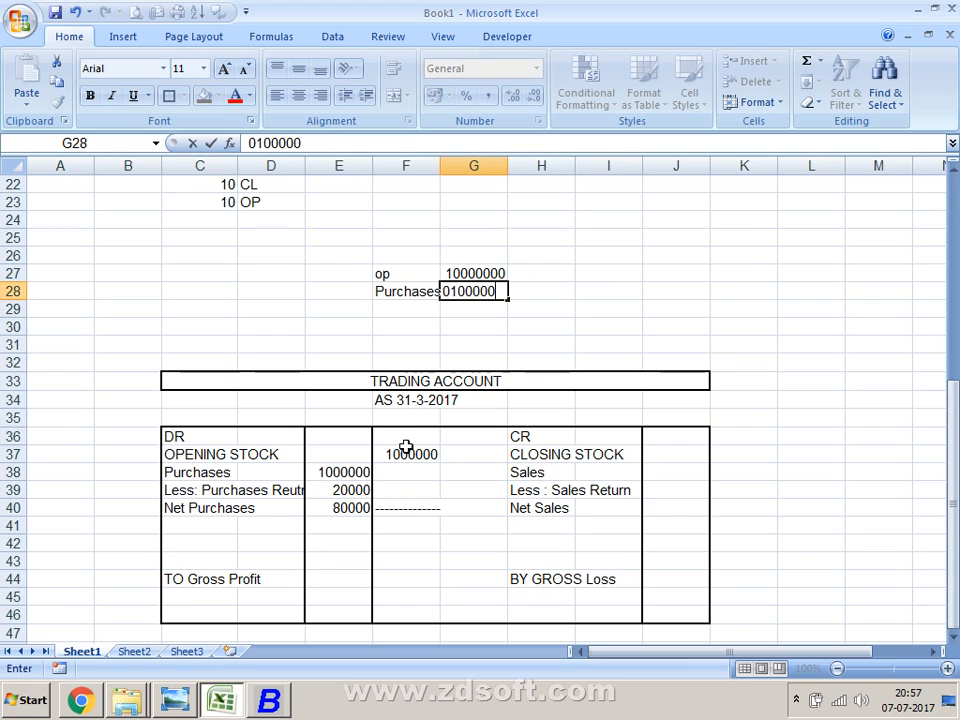
key("Return")
Add a "purchases return" entry in row 29 with the amount 20000.
key("Left")
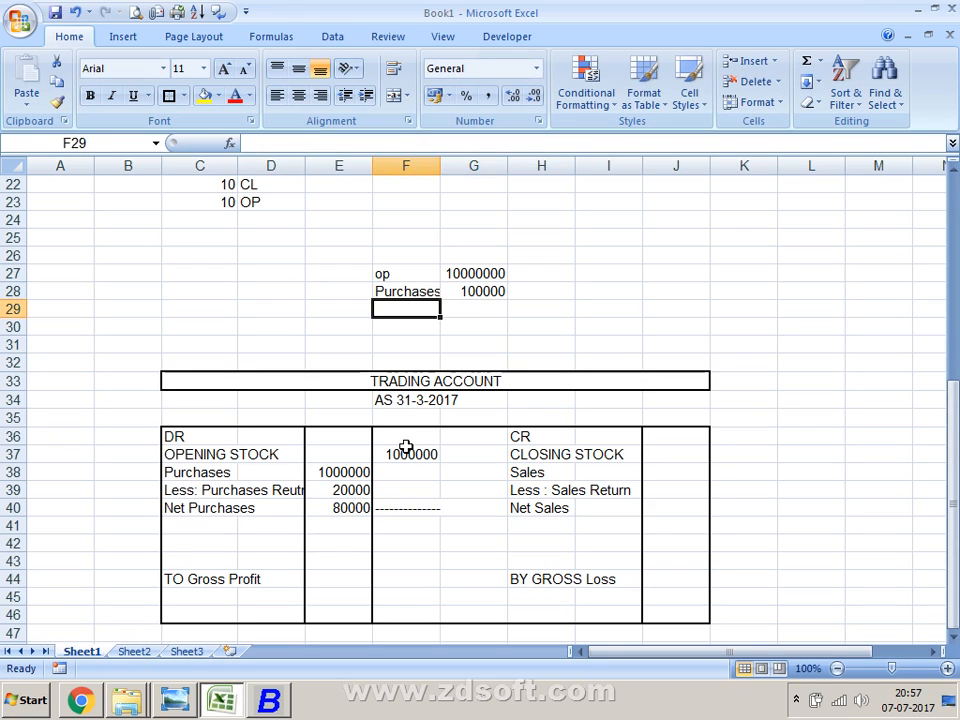
type("purchase")
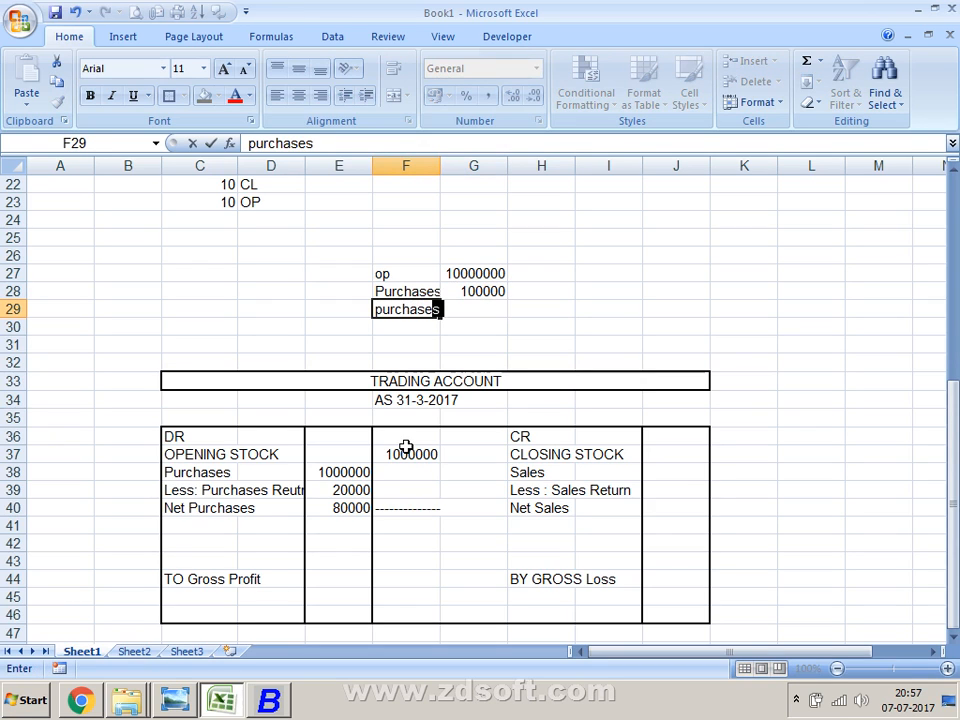
type("s return")
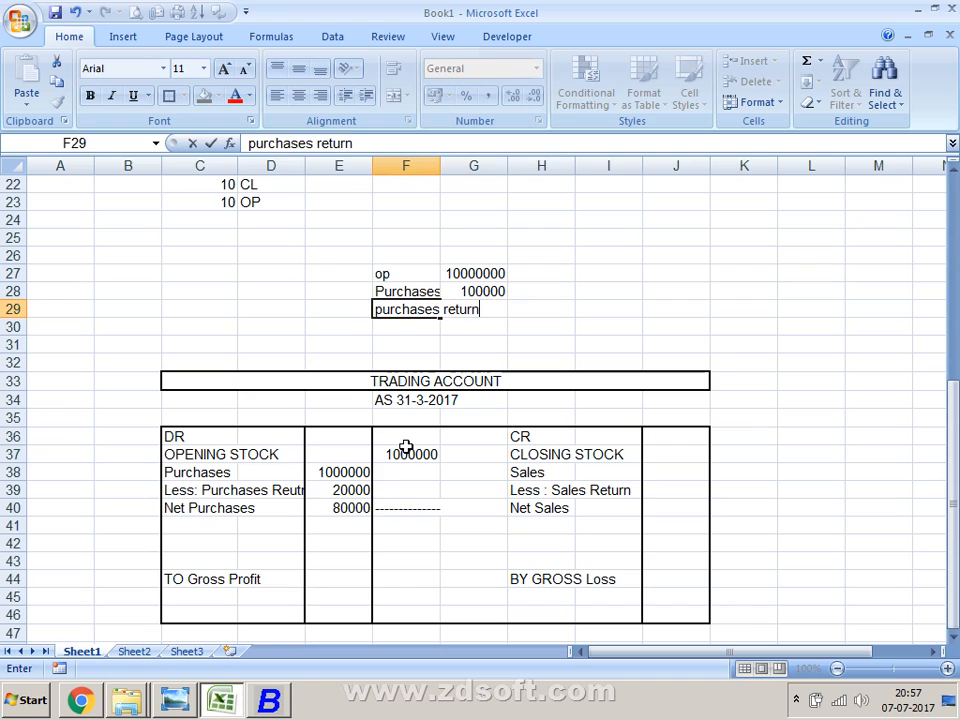
key("Tab")
type("200000")
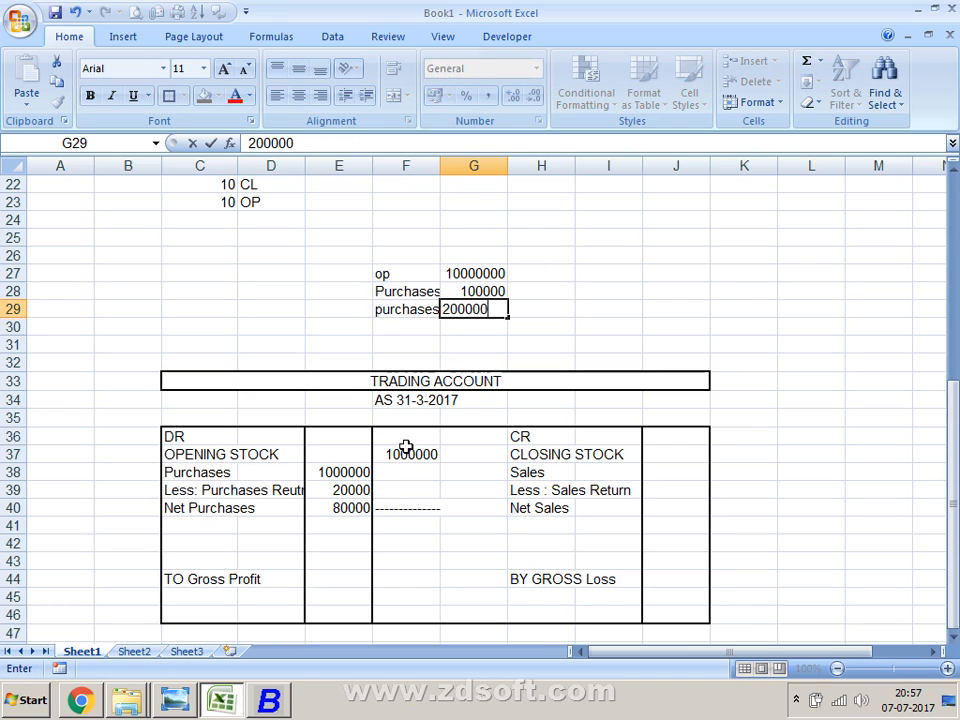
key("Return")
AutoFit the width of column F to the "purchases return" label in F29.
key("Up")
key("Left")
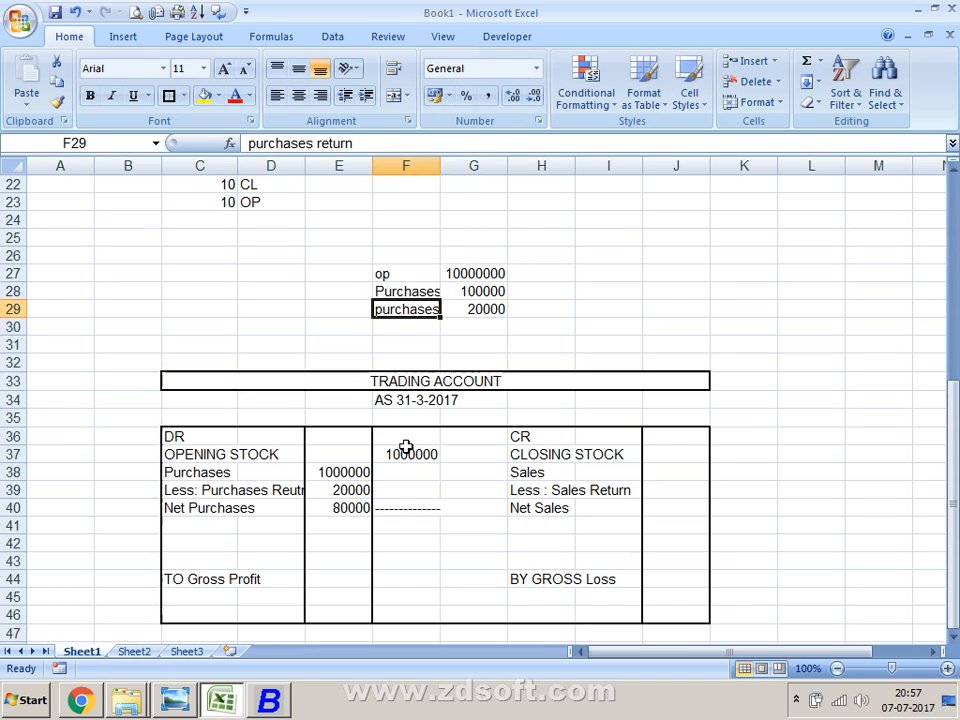
key("alt")
key("o")
key("i")
Add a "sales" entry in row 30 of the sample figures with the amount 1200000.
key("Right")
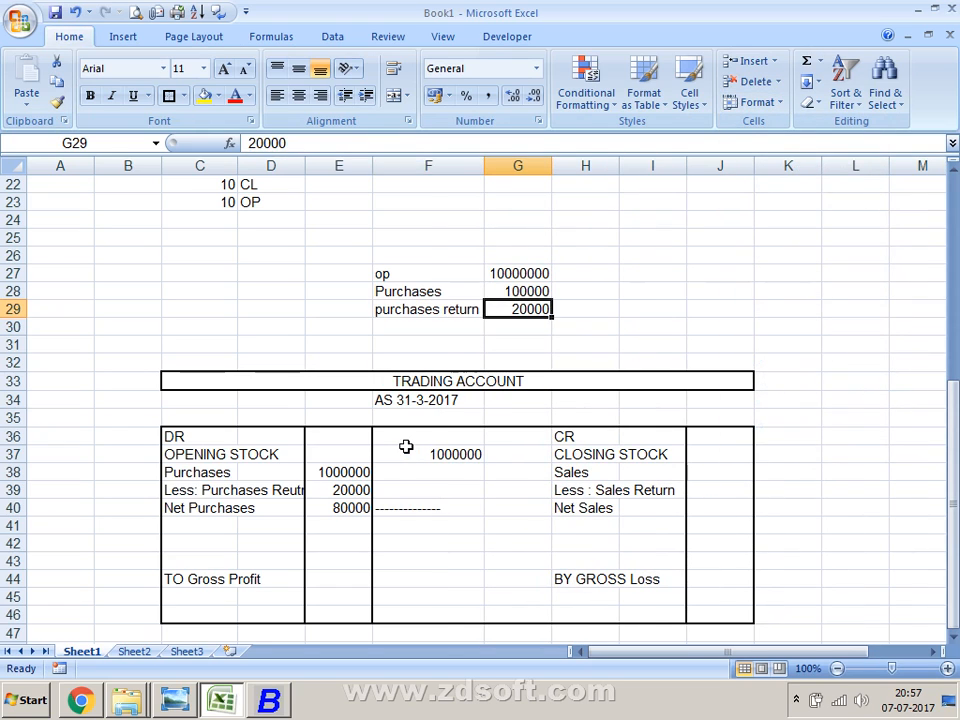
key("Down")
key("Left")
type("sale")
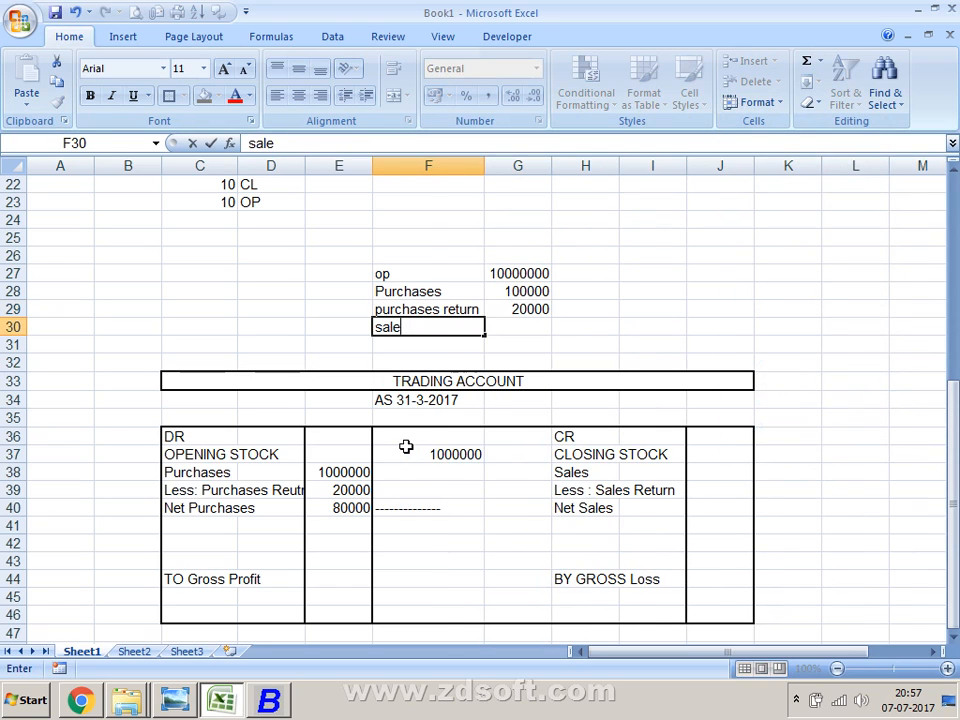
type("s")
key("Return")
key("Up")
key("Right")
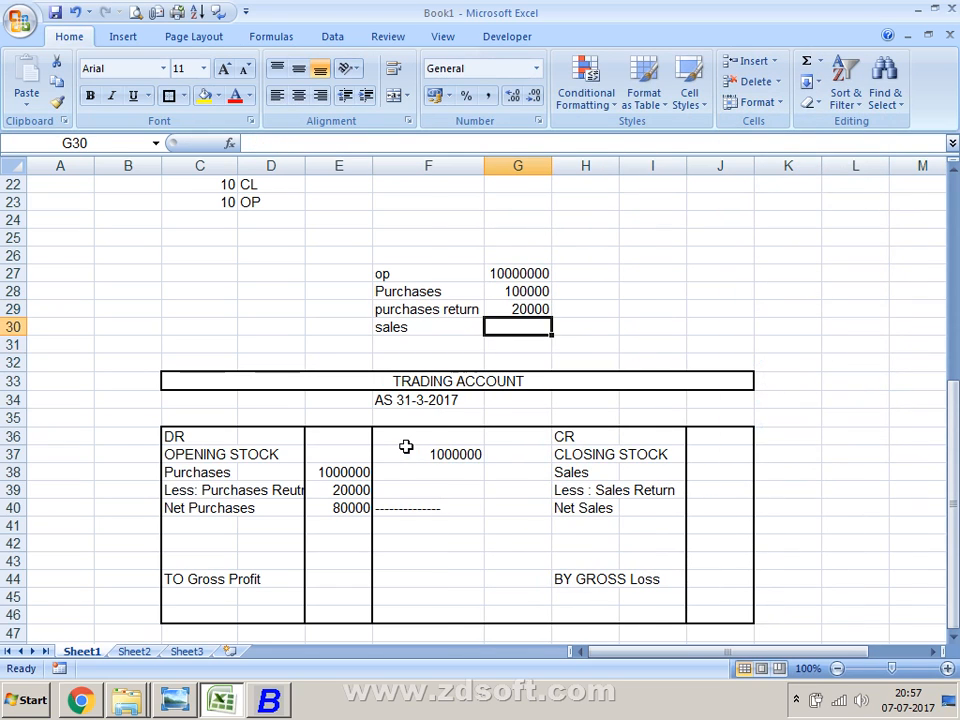
type("1200000")
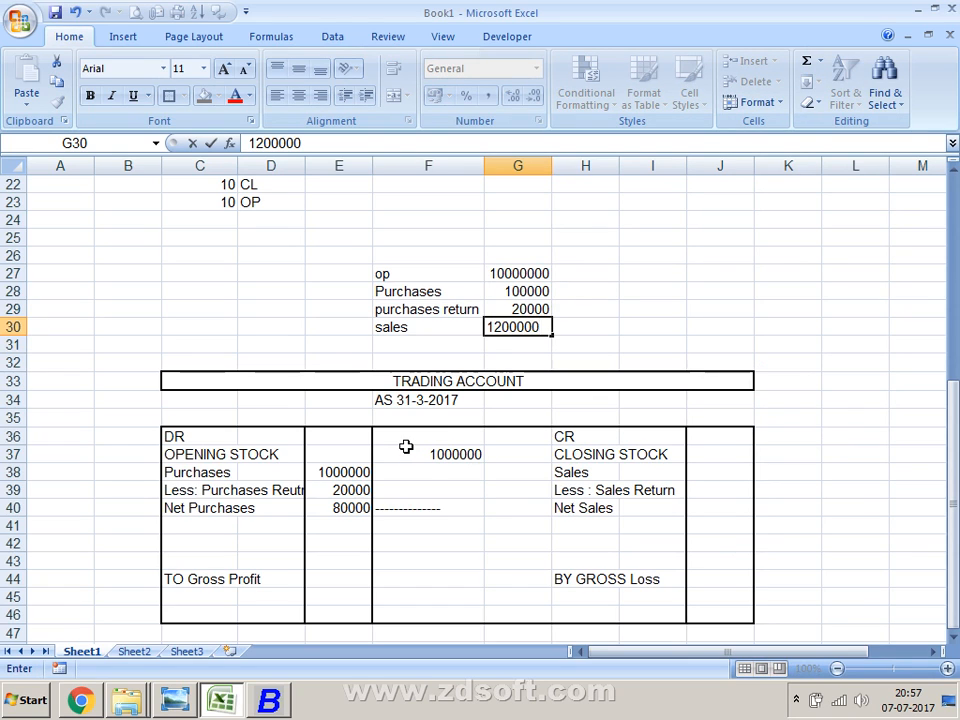
key("Return")
Add a "closing stock" entry in row 31 of the sample figures with the amount 800000.
key("Left")
type("c")
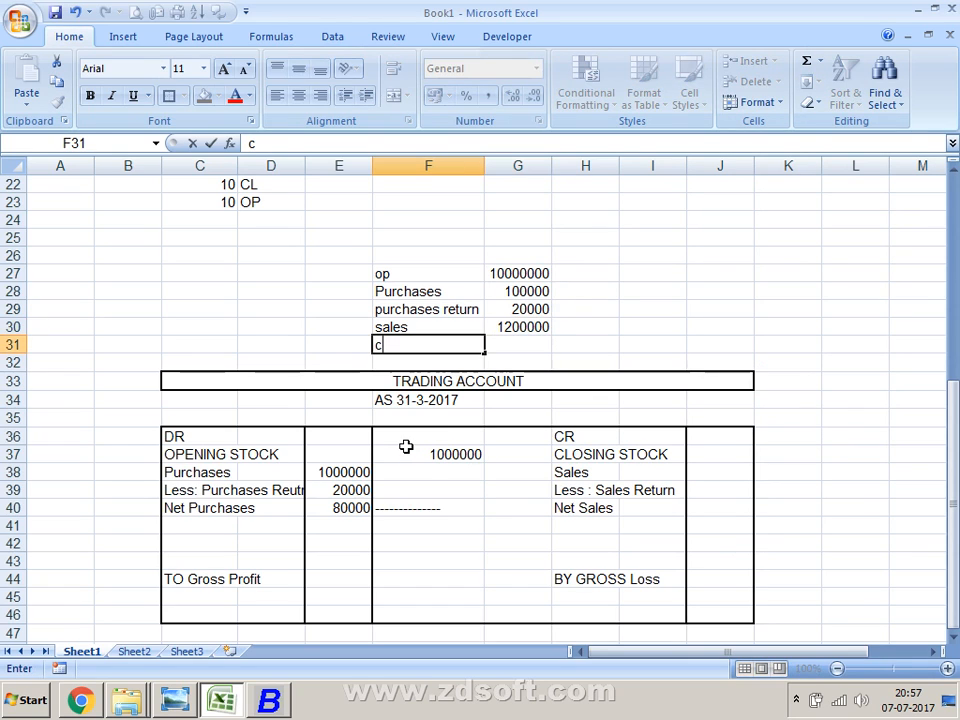
type("losing stock")
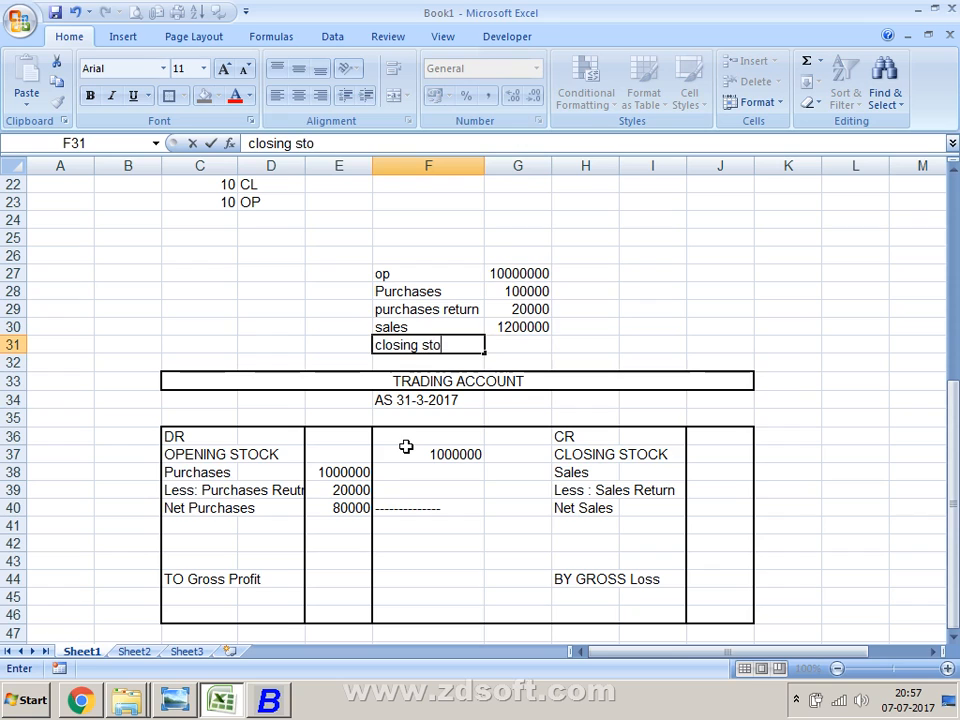
key("Return")
key("Up")
key("Right")
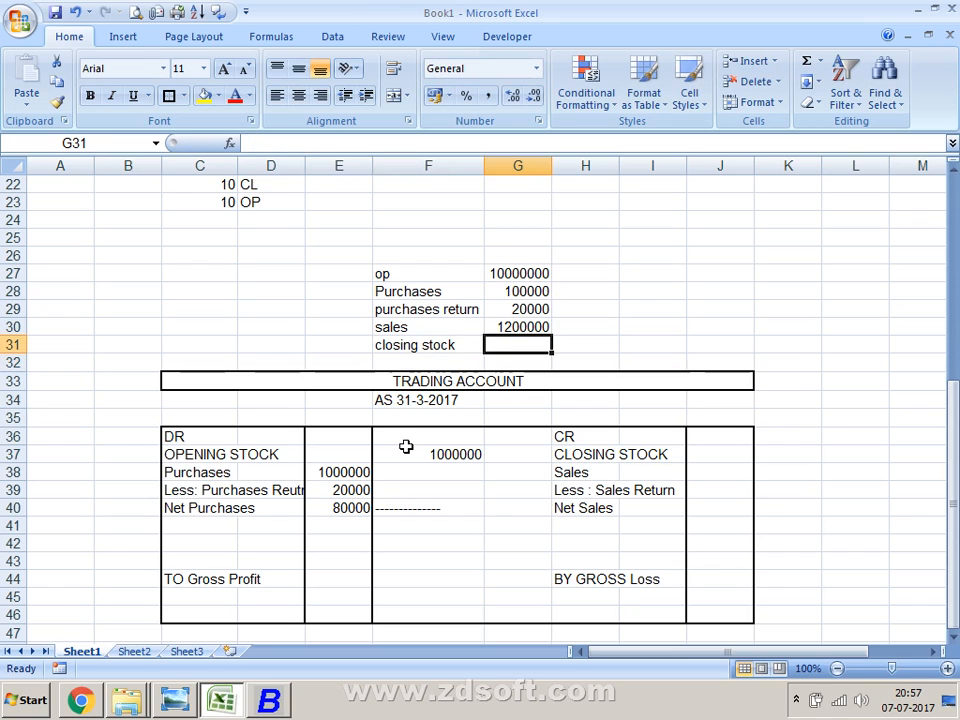
type("800000")
key("Return")
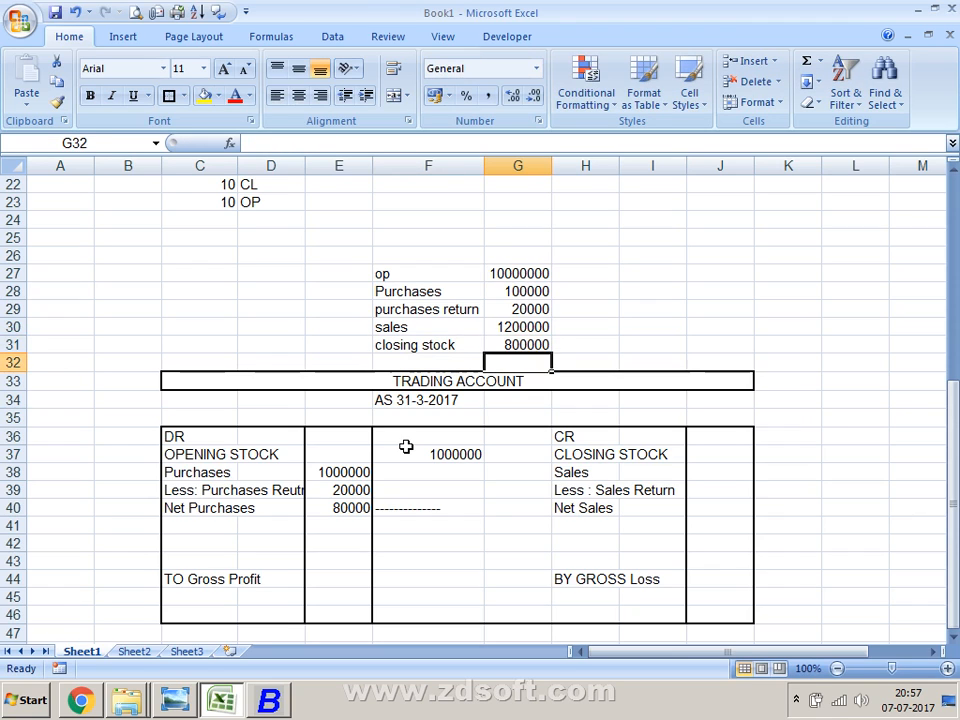
Correct the "op" amount in G27 to 100000.
key("Up")
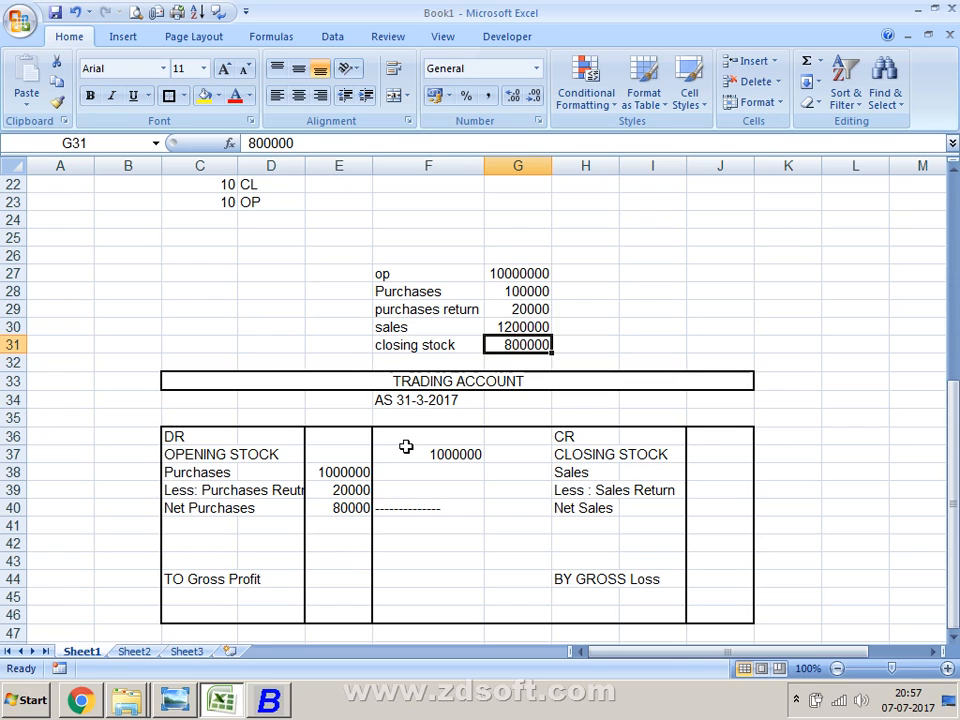
key("Up")
key("Up")
key("Up")
key("Up")
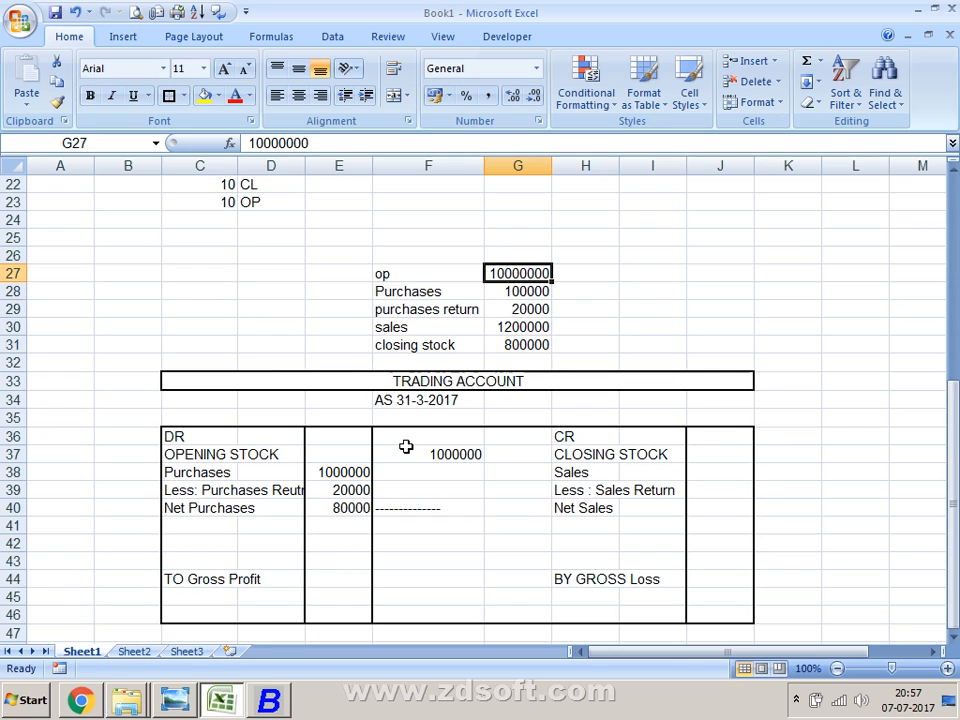
key("F2")
key("F1")
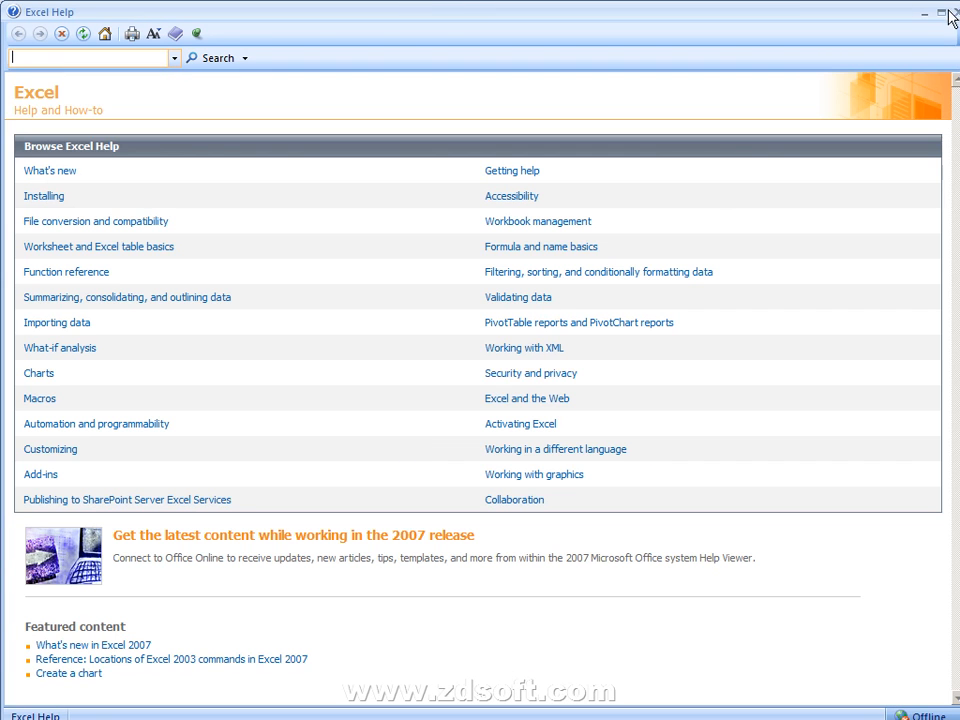
left_click(951, 14)
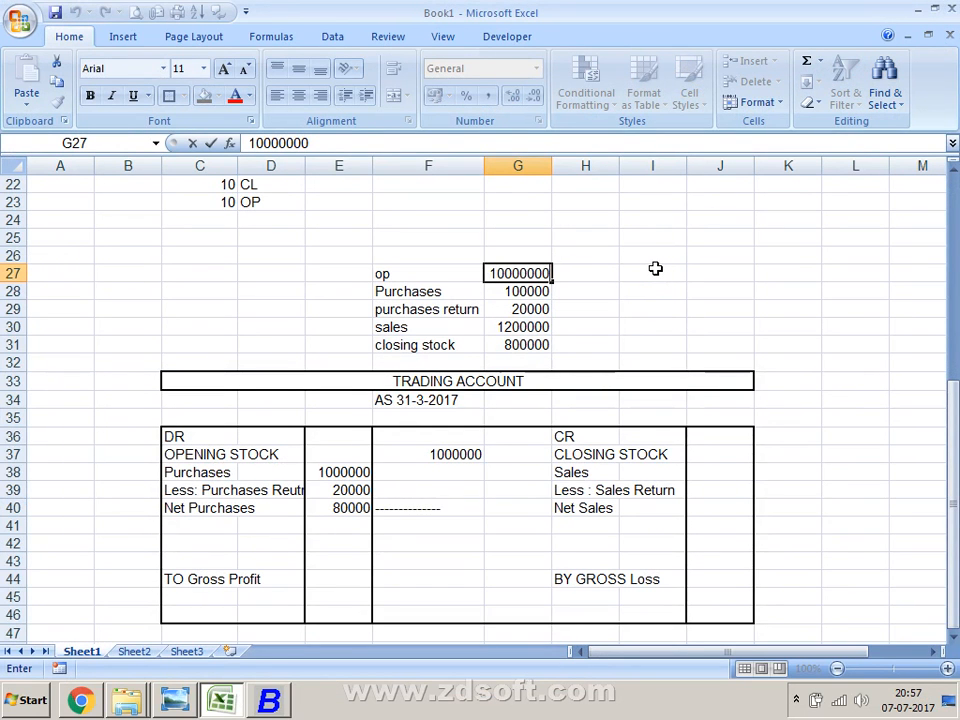
key("BackSpace")
key("BackSpace")
key("Return")
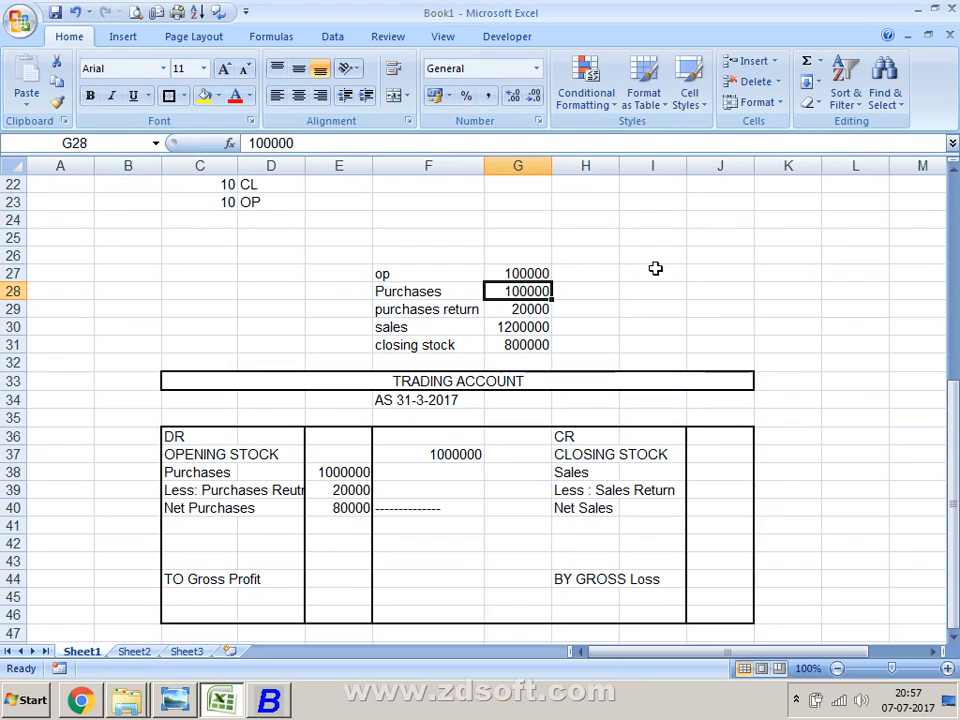
Correct the opening stock amount in cell F37 of the trading account to 100000.
key("Down")
key("Down")
key("Down")
key("Down")
key("Down")
key("Down")
key("Down")
key("Down")
key("Down")
key("Left")
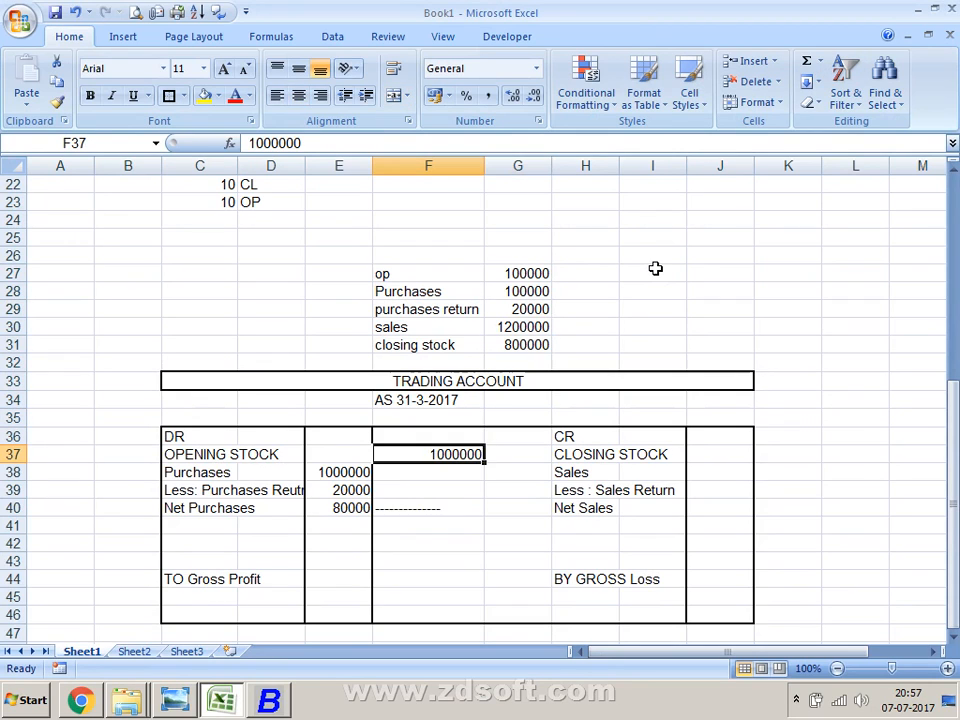
key("F2")
key("BackSpace")
key("Return")
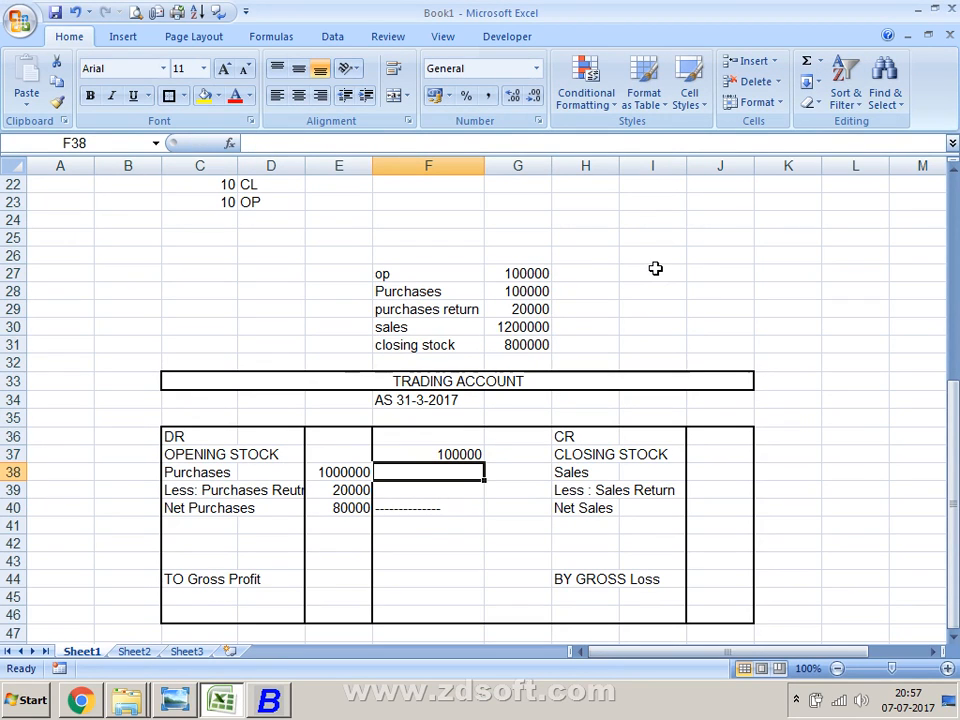
left_click(289, 452)
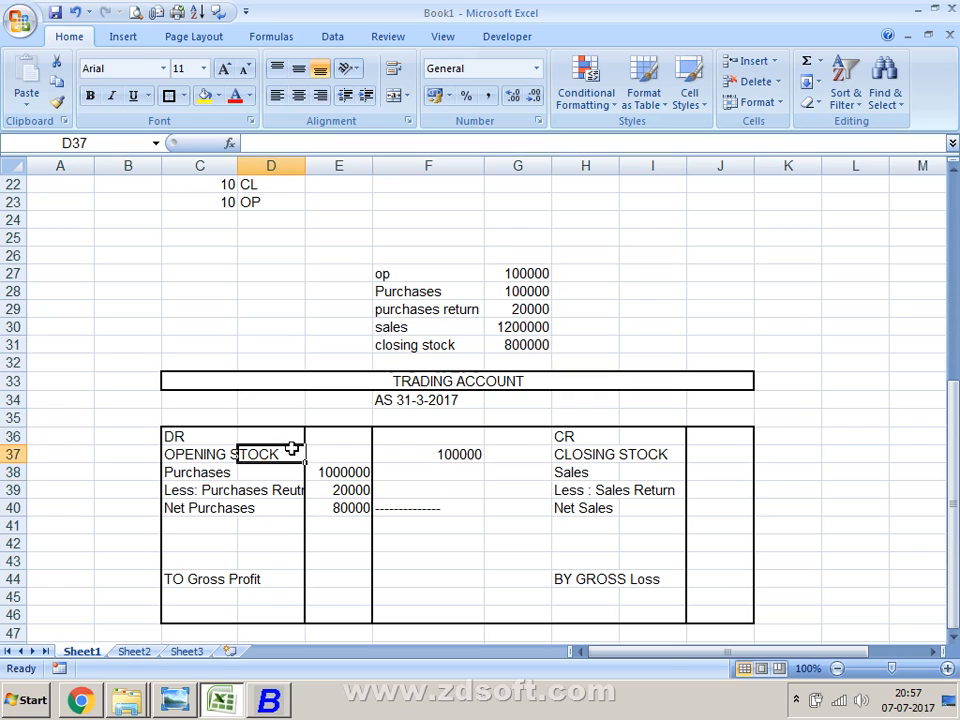
left_click(186, 452)
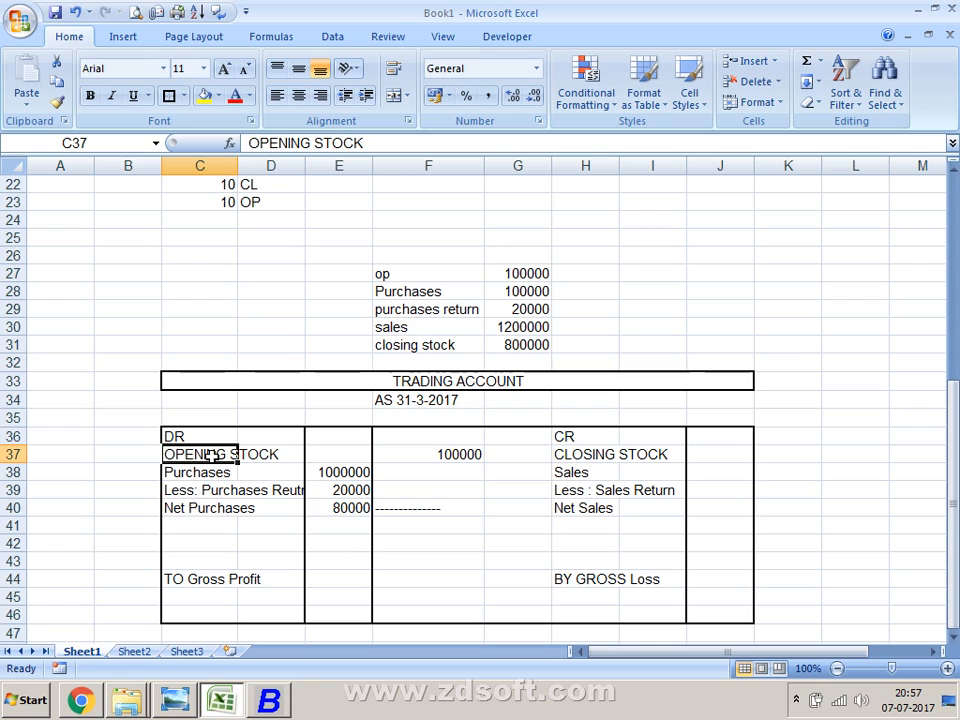
left_click(535, 293)
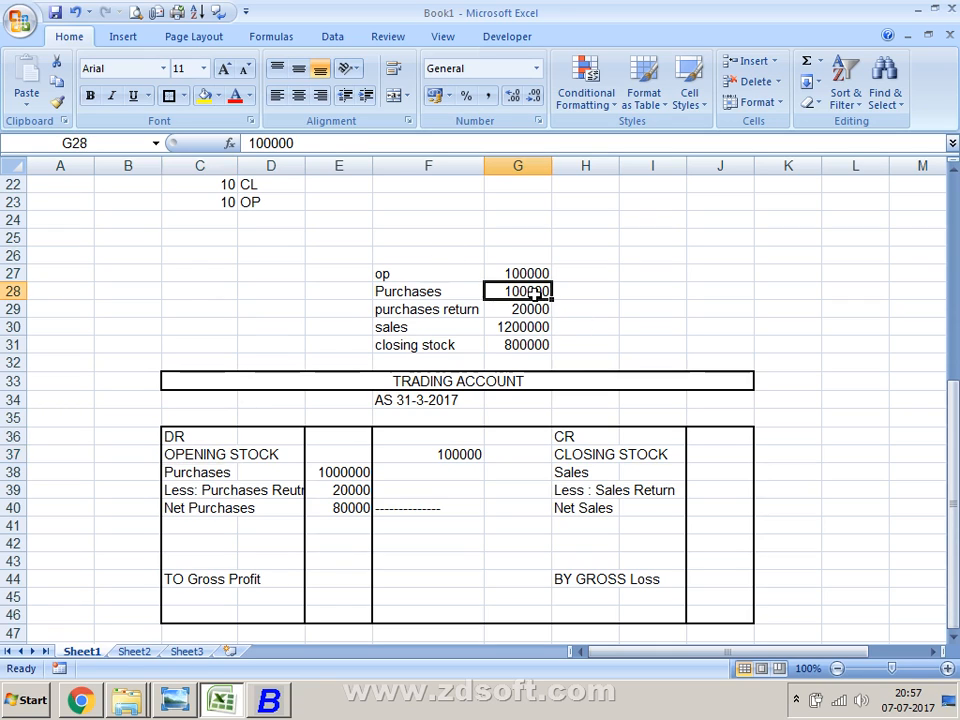
Correct the purchases amount in cell E38 of the trading account to 100000.
left_click(368, 470)
double_click(368, 472)
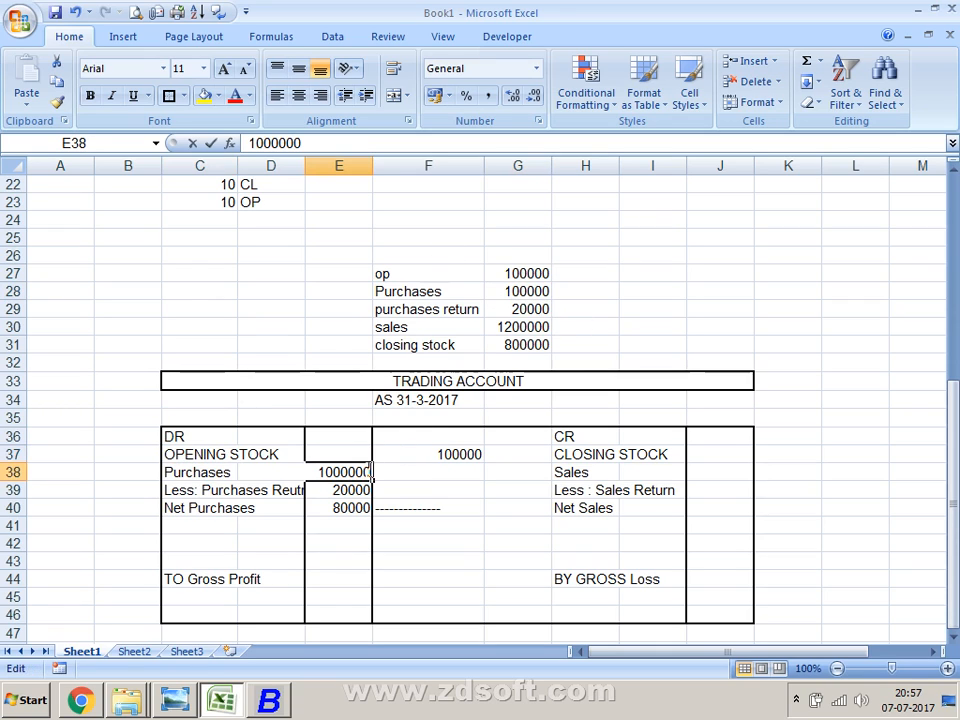
key("BackSpace")
key("Return")
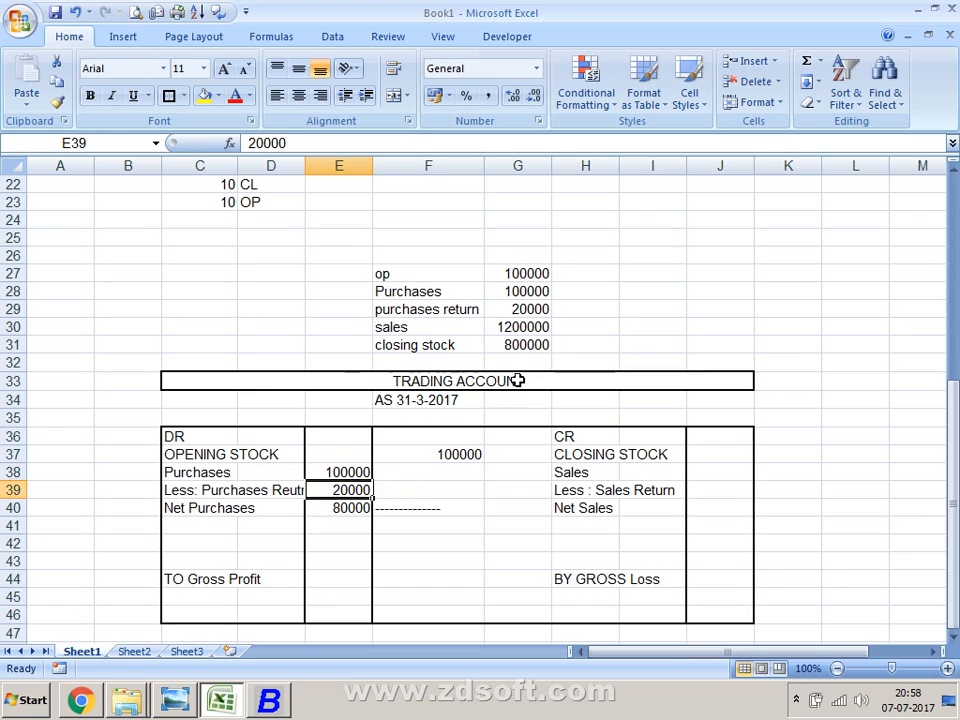
Replace the dashes beside Net Purchases in cell F40 with the amount 80000.
left_click(517, 311)
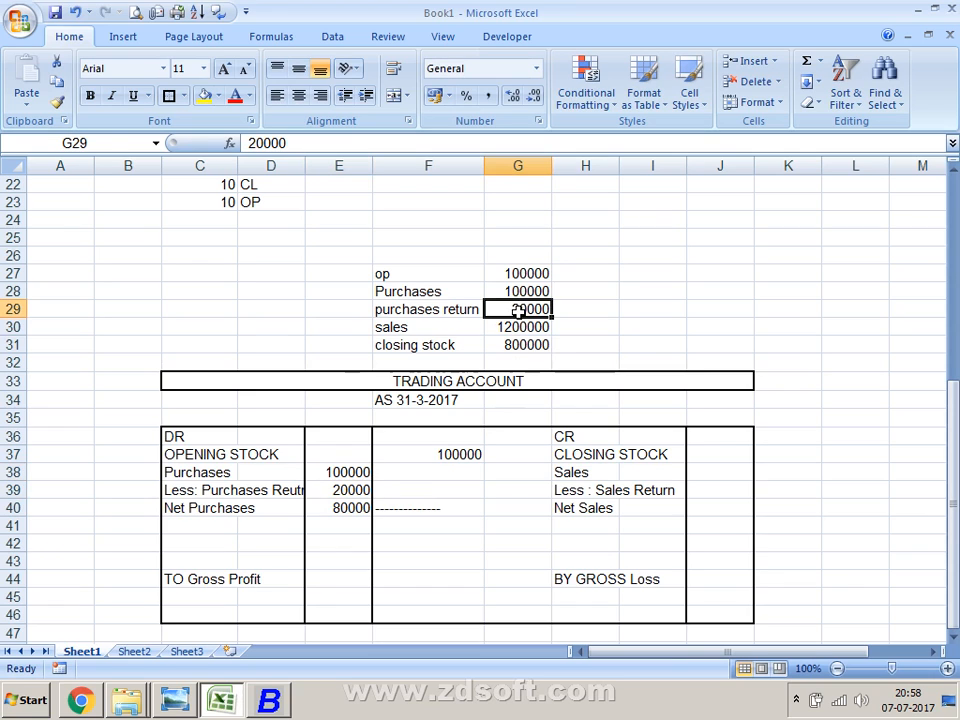
left_click(362, 507)
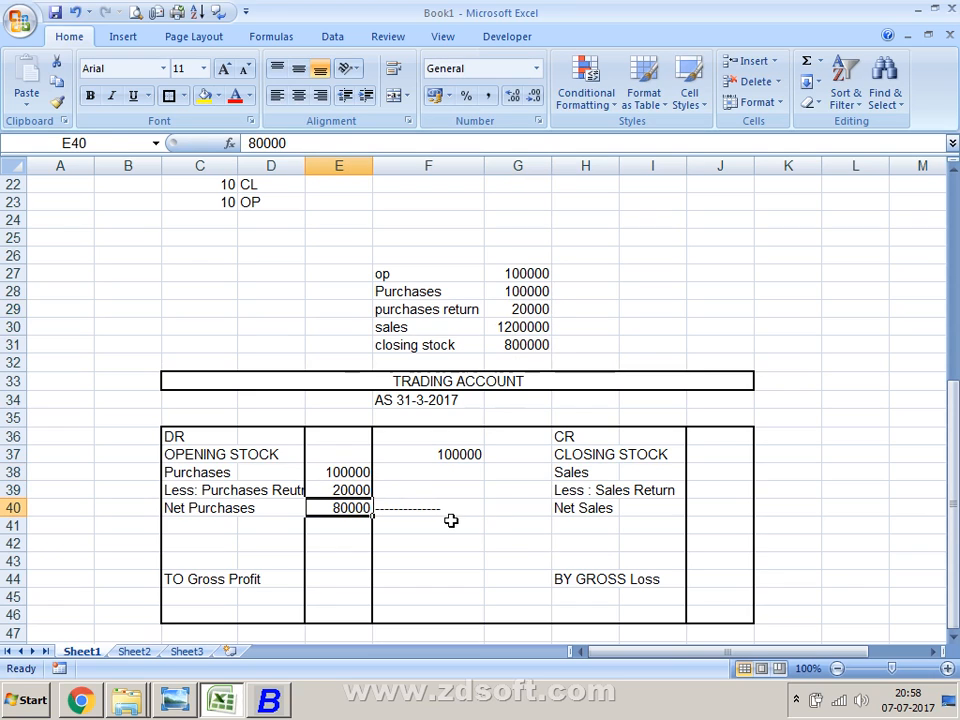
left_click(416, 509)
type("80000")
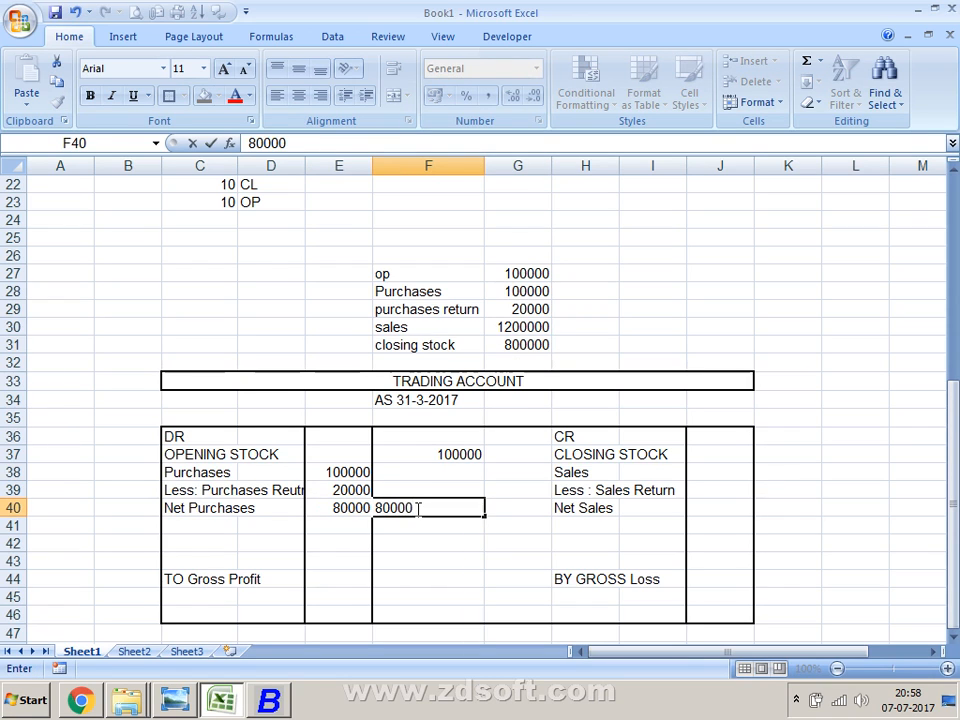
key("Return")
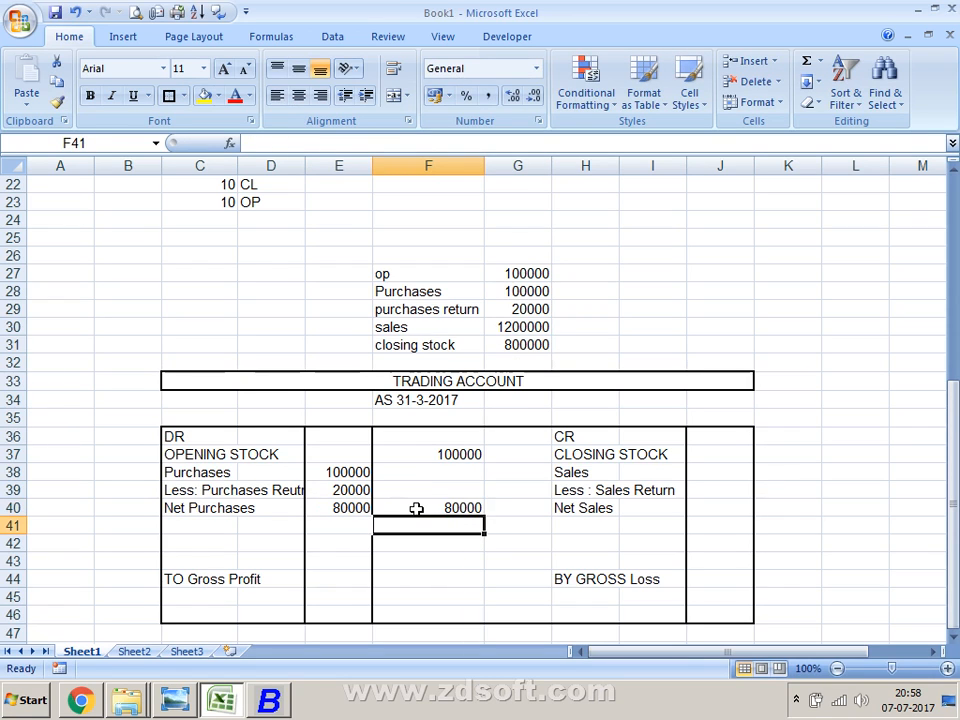
Enter 800000 as the closing stock amount in cell J37 on the credit side.
key("Up")
key("Up")
key("Up")
key("Up")
key("Right")
key("Right")
key("Right")
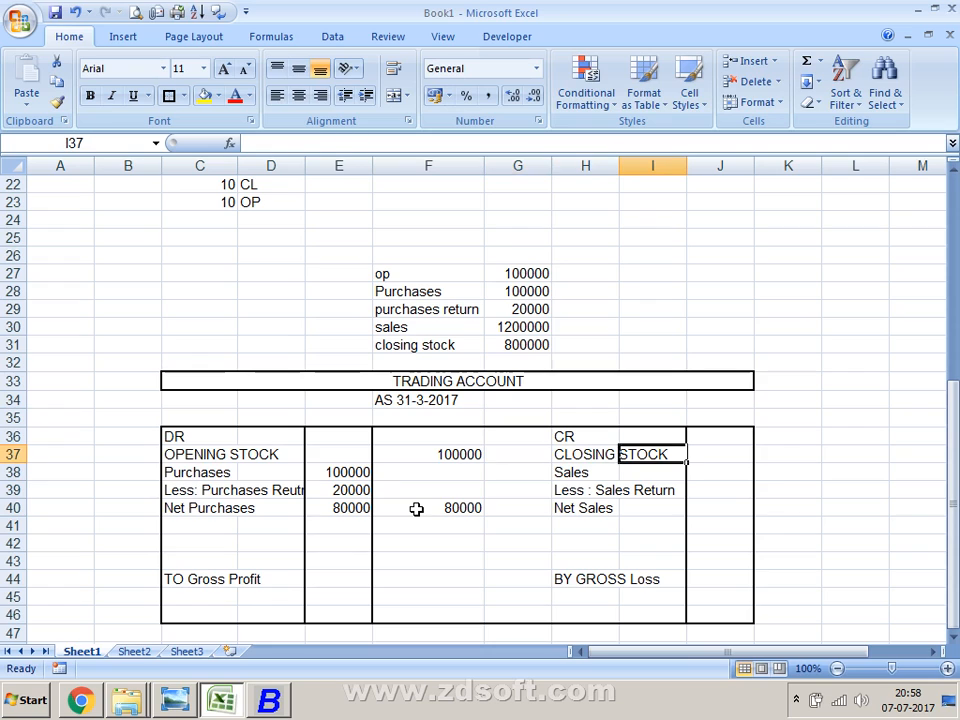
key("Right")
type("800000")
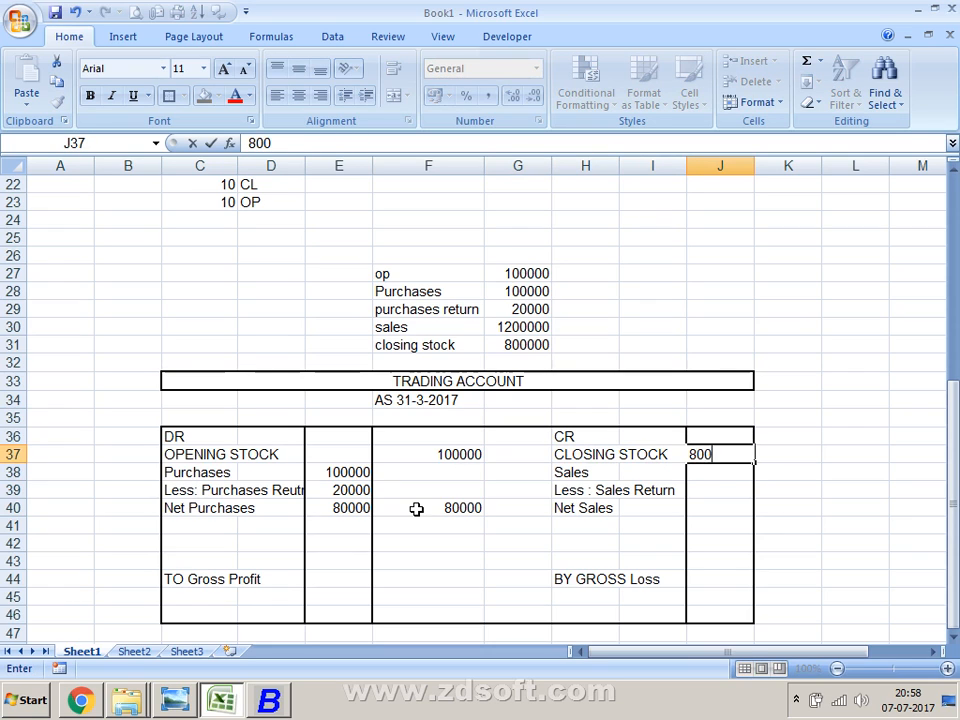
key("Return")
key("Return")
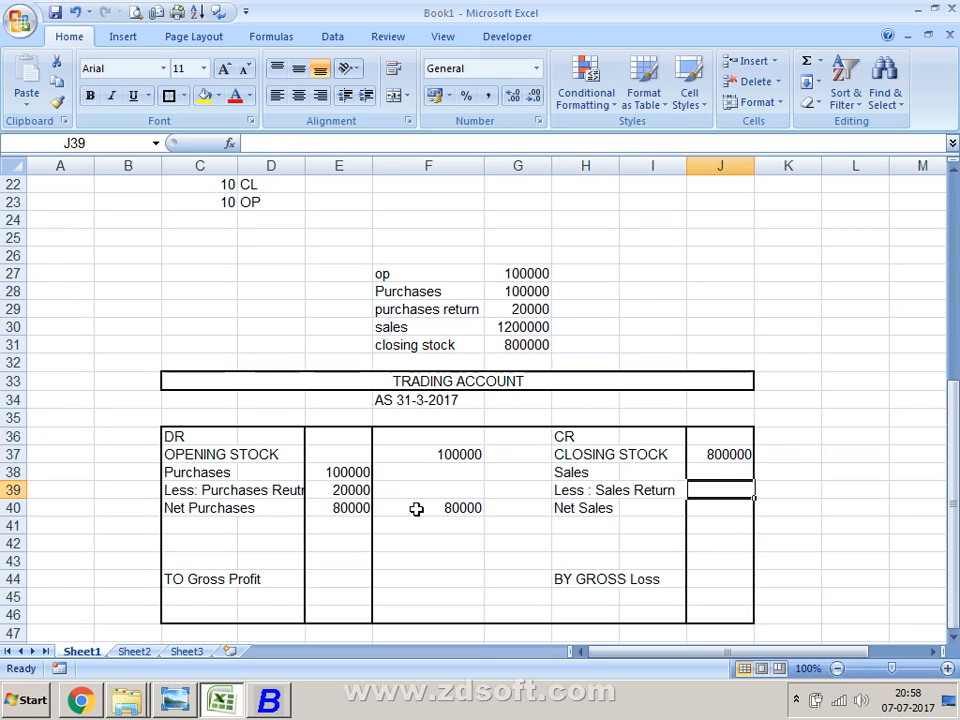
key("Left")
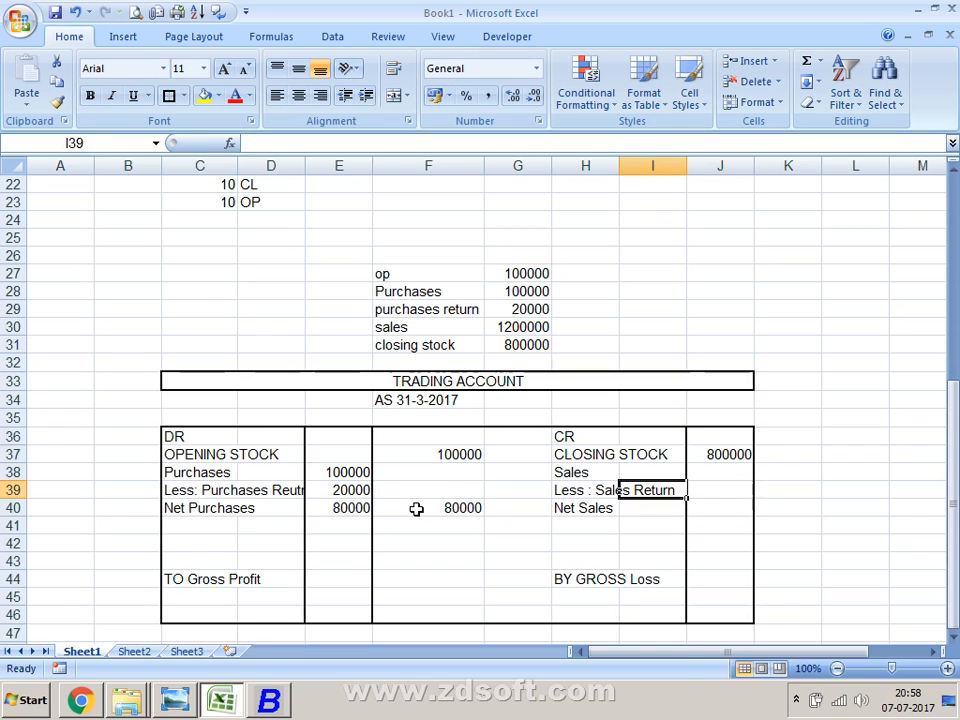
key("Up")
type("12")
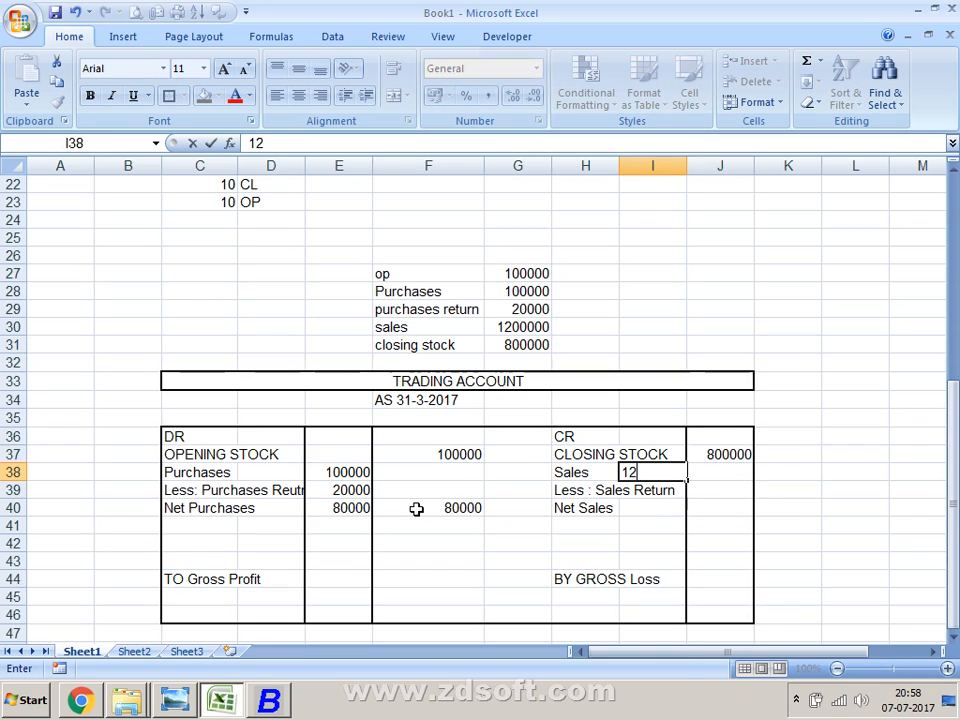
type("0000")
key("BackSpace")
key("BackSpace")
key("BackSpace")
Enter 1200000 as the net sales amount in cell J40.
key("Down")
key("Down")
key("Right")
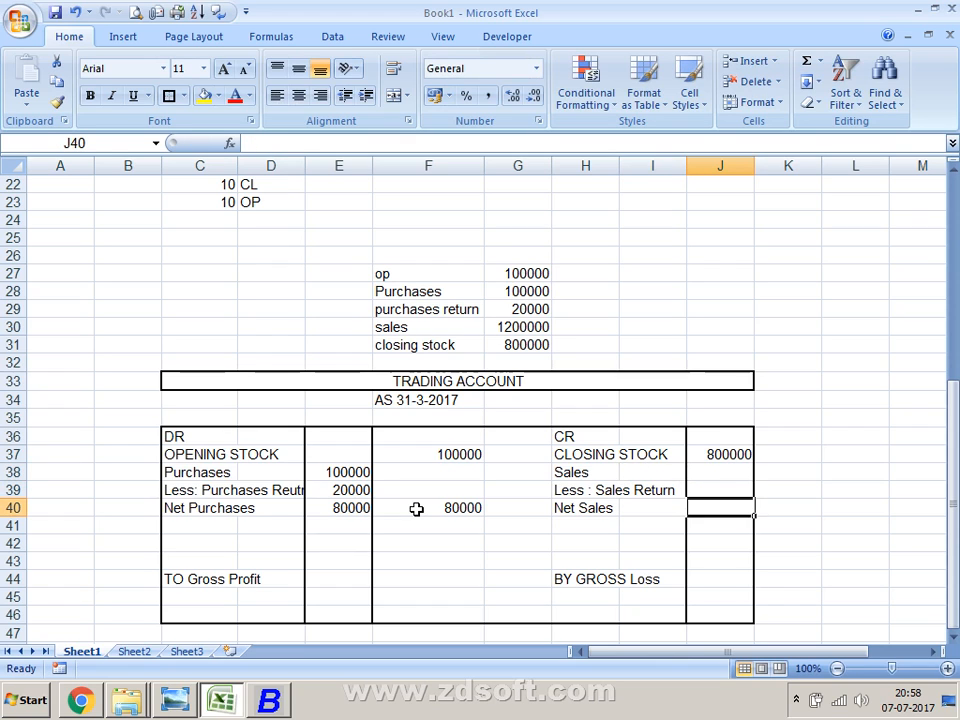
type("1200000")
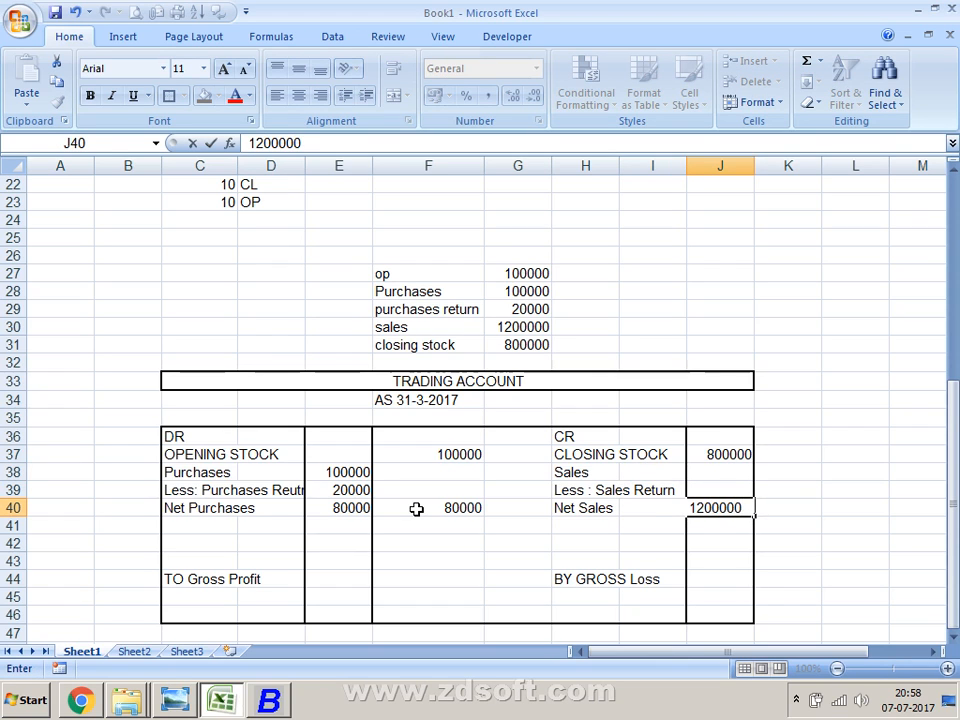
key("Return")
key("Up")
key("Up")
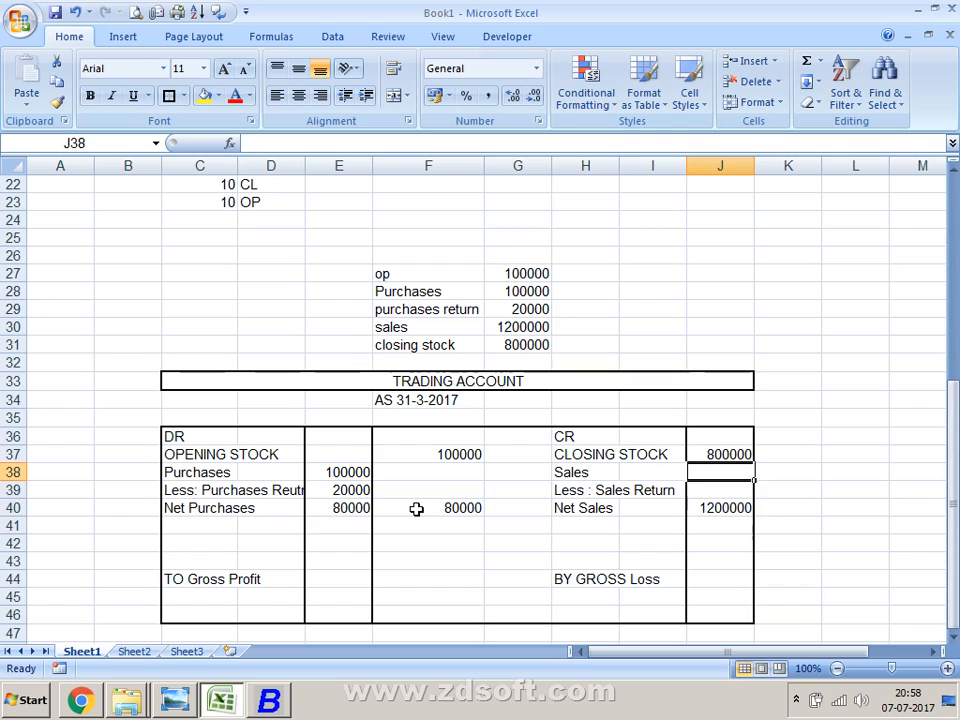
Correct the net sales amount in cell J40 to 120000.
left_click(521, 291)
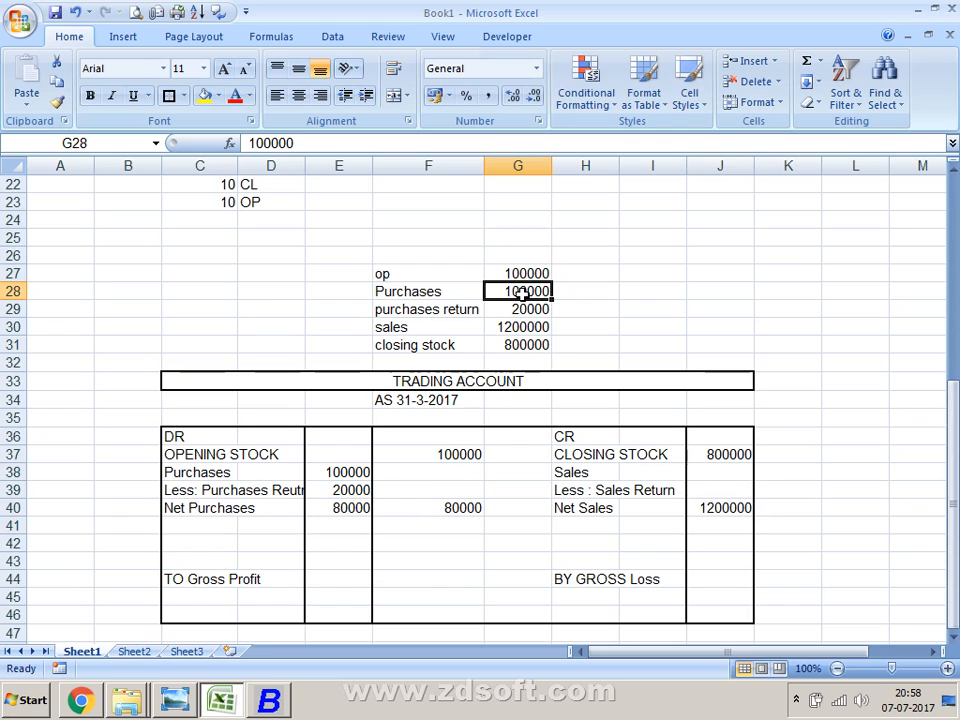
left_click(476, 450)
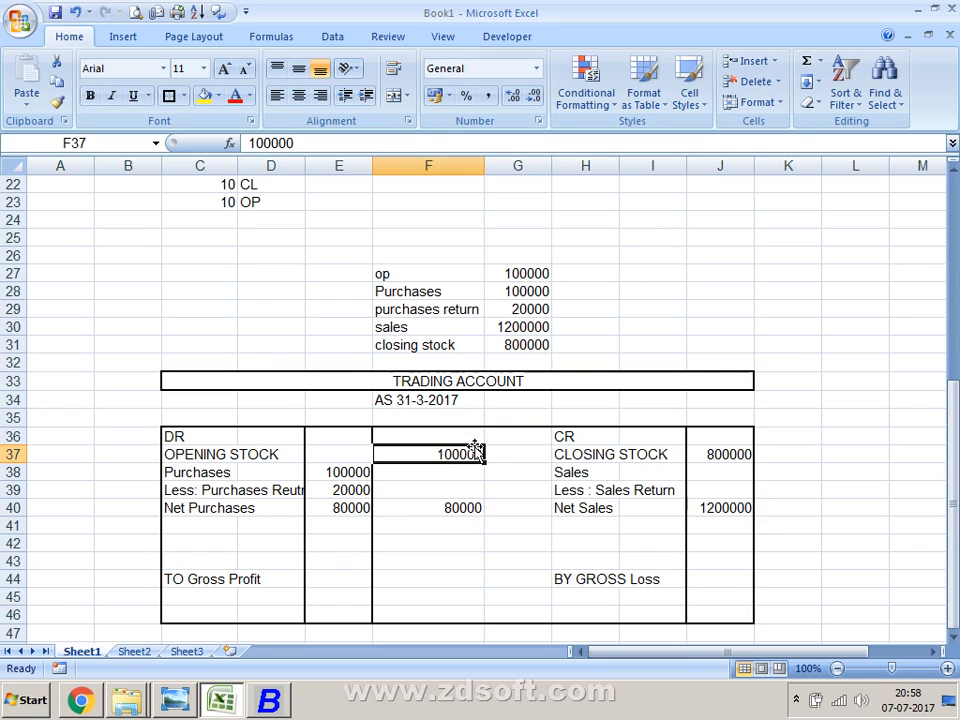
left_click(748, 510)
key("F2")
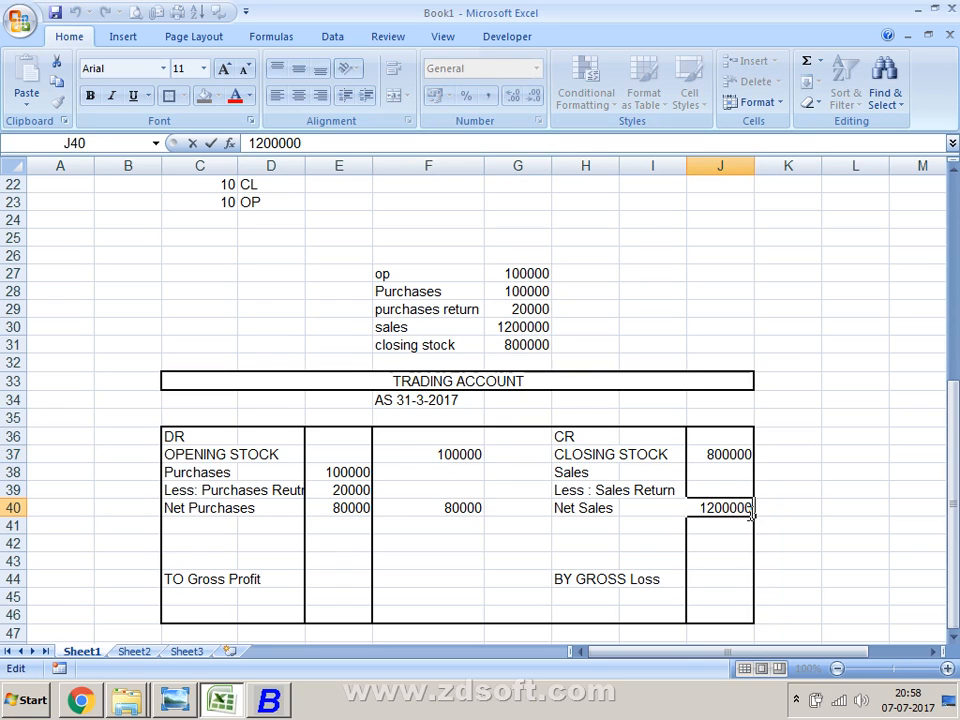
key("BackSpace")
key("Return")
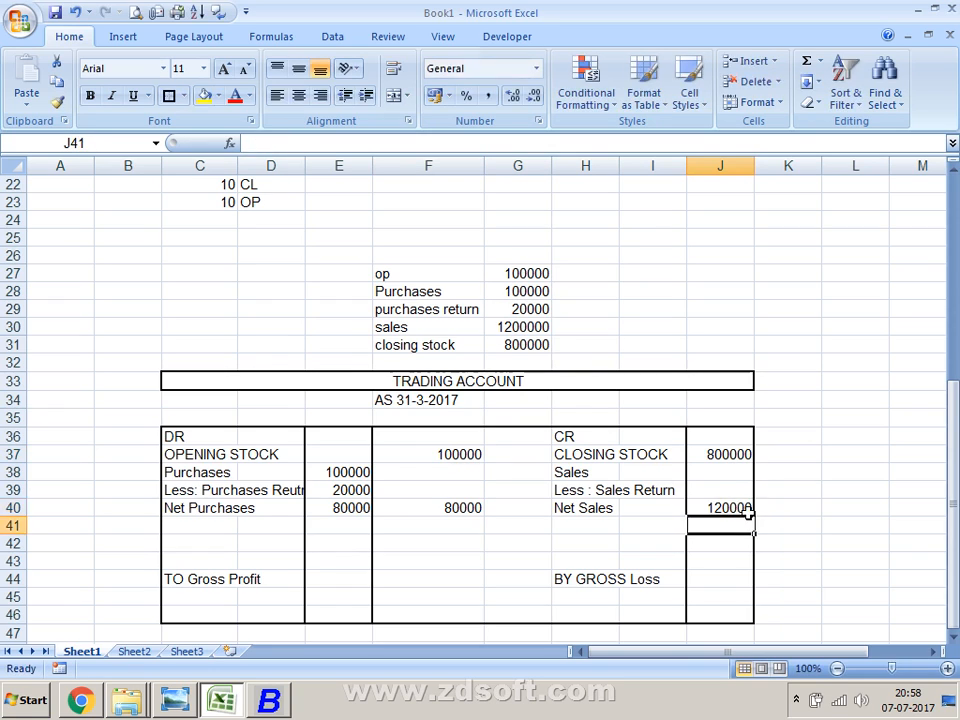
Change the closing stock amount in cell J37 to 180000.
key("Up")
key("Up")
key("Up")
key("F2")
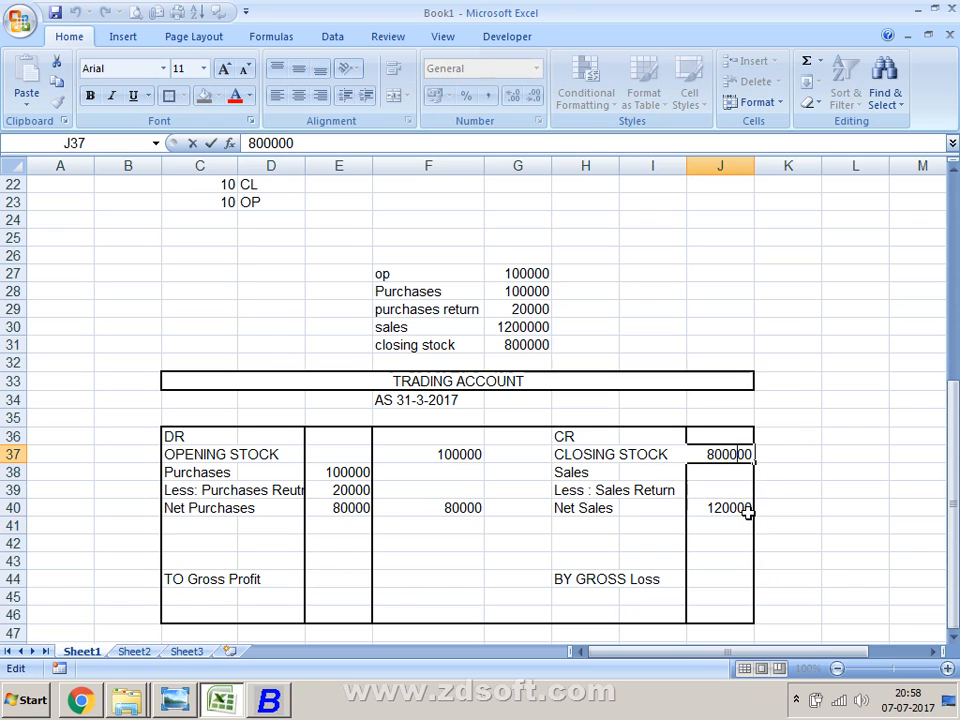
key("Home")
type("1")
key("Right")
key("Right")
key("BackSpace")
key("Return")
Check the sum of the credit amounts in J37:J40 and enter the total 300000 in cell J46.
left_click(709, 454)
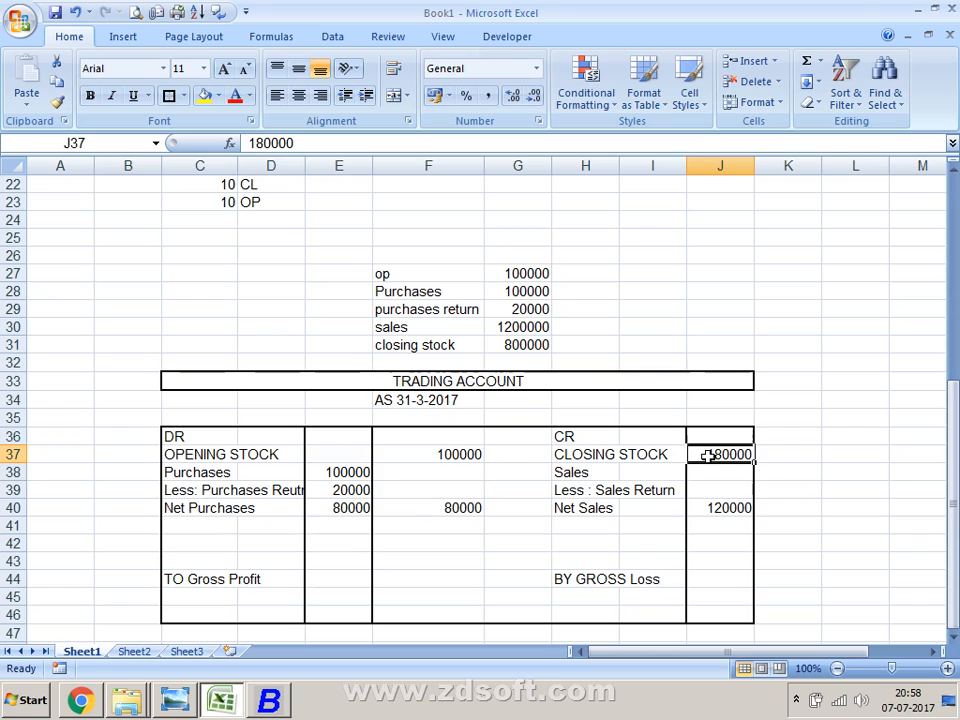
left_click(706, 509)
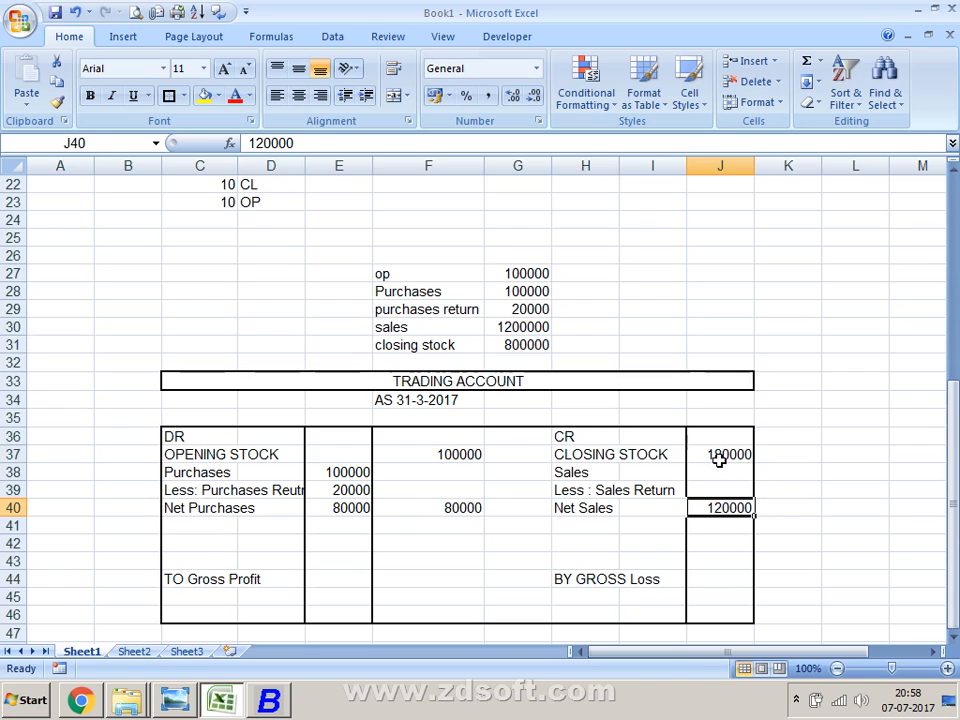
left_click_drag(716, 454, 720, 509)
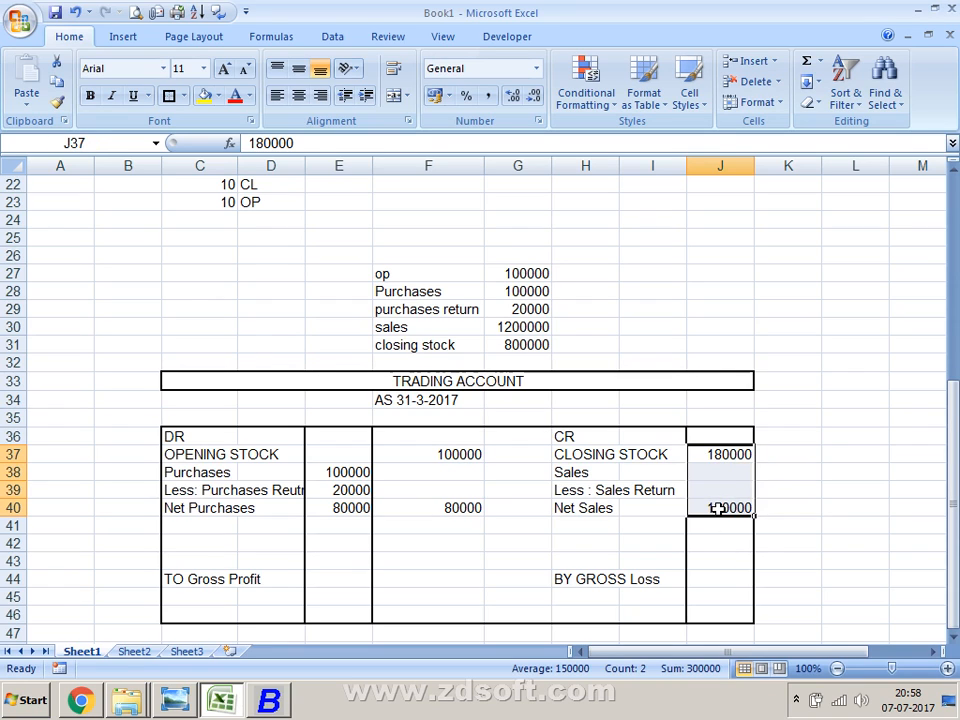
left_click(707, 616)
type("300000")
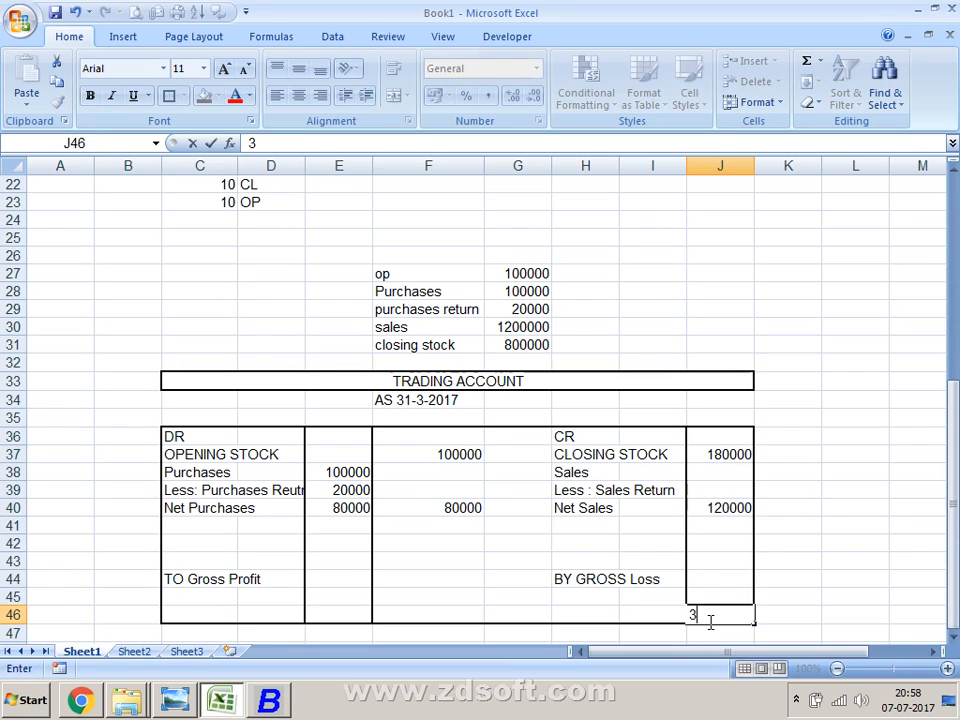
key("Return")
Enter the matching debit-side total 300000 in cell E46.
key("Left")
key("Left")
key("Left")
key("Left")
key("Left")
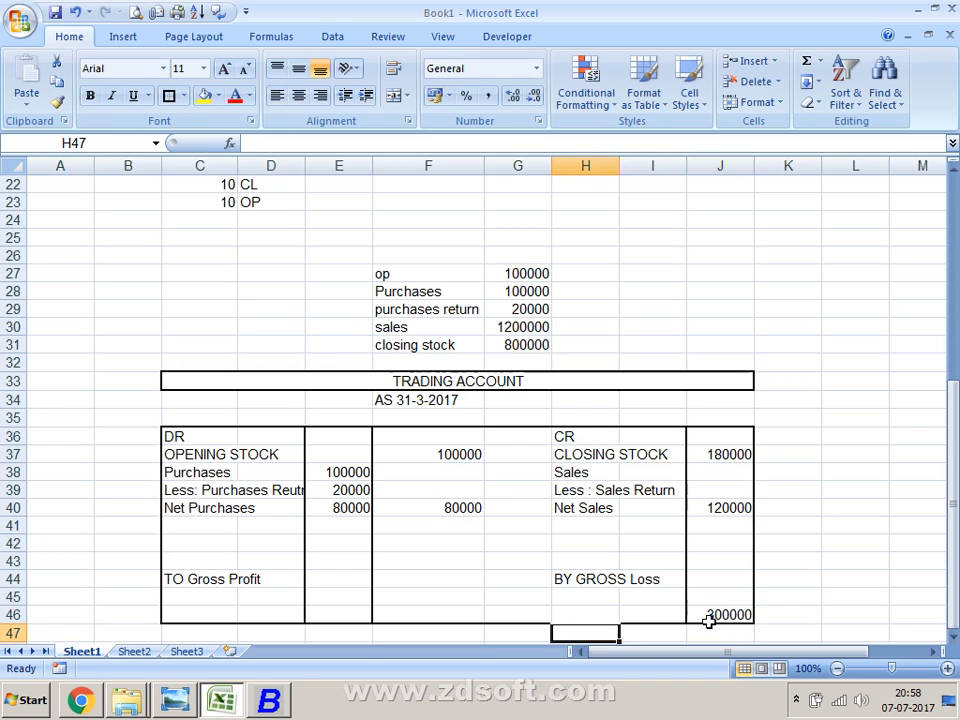
key("Up")
type("300000")
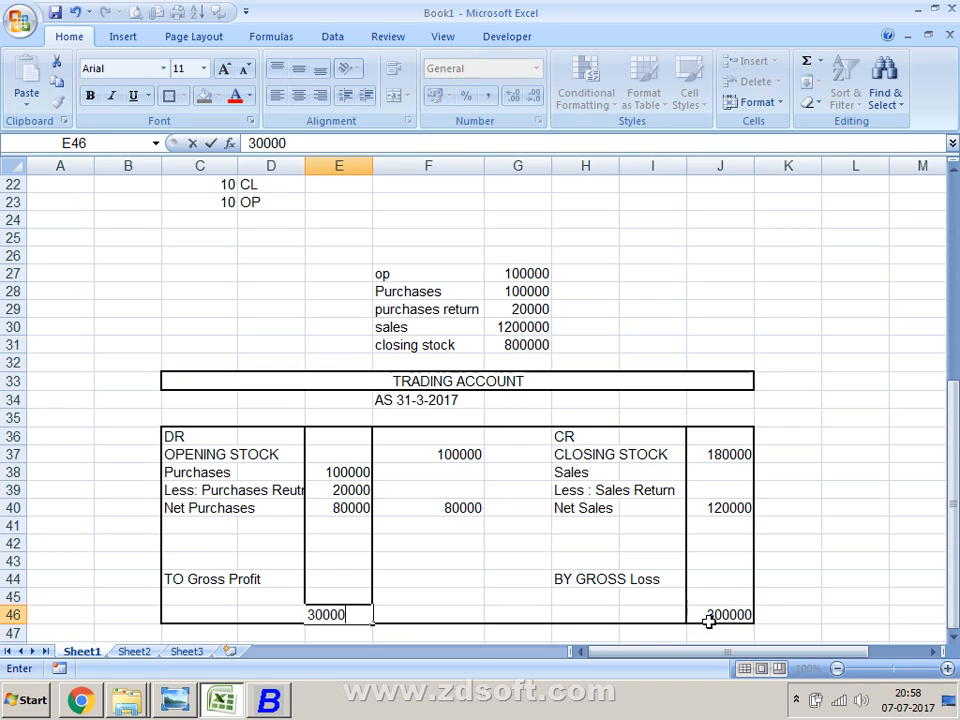
key("Return")
Examine the net purchases and opening stock amounts on the debit side of the trading account.
key("Up")
key("Up")
key("Up")
key("Up")
key("Up")
key("Up")
key("Up")
key("Up")
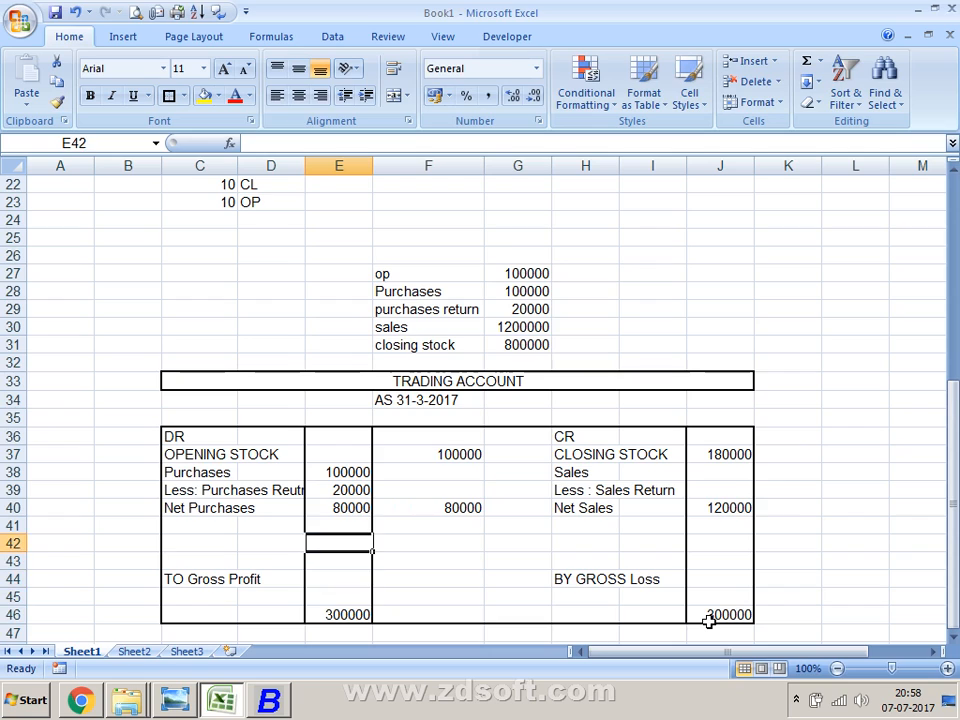
key("Down")
key("Right")
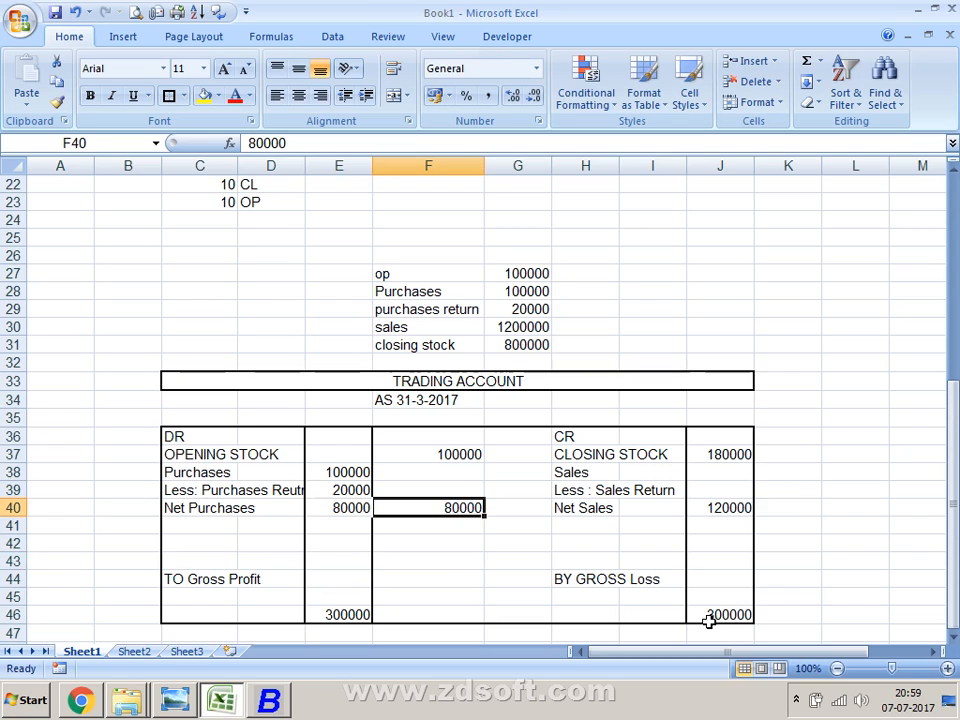
key("Up")
key("Up")
key("Up")
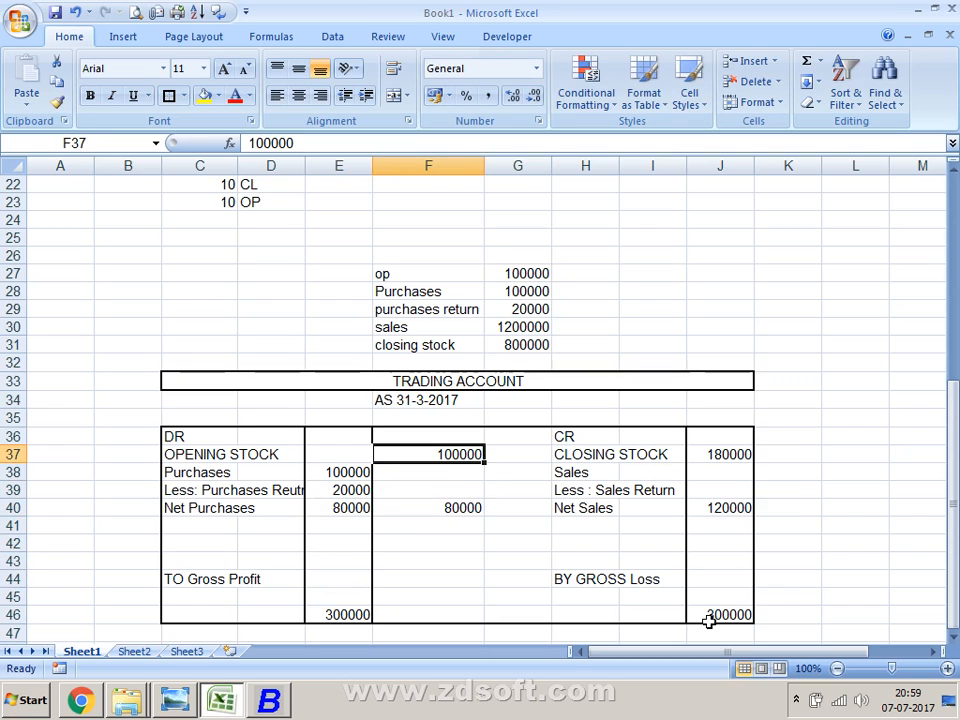
key("Down")
key("Down")
key("Down")
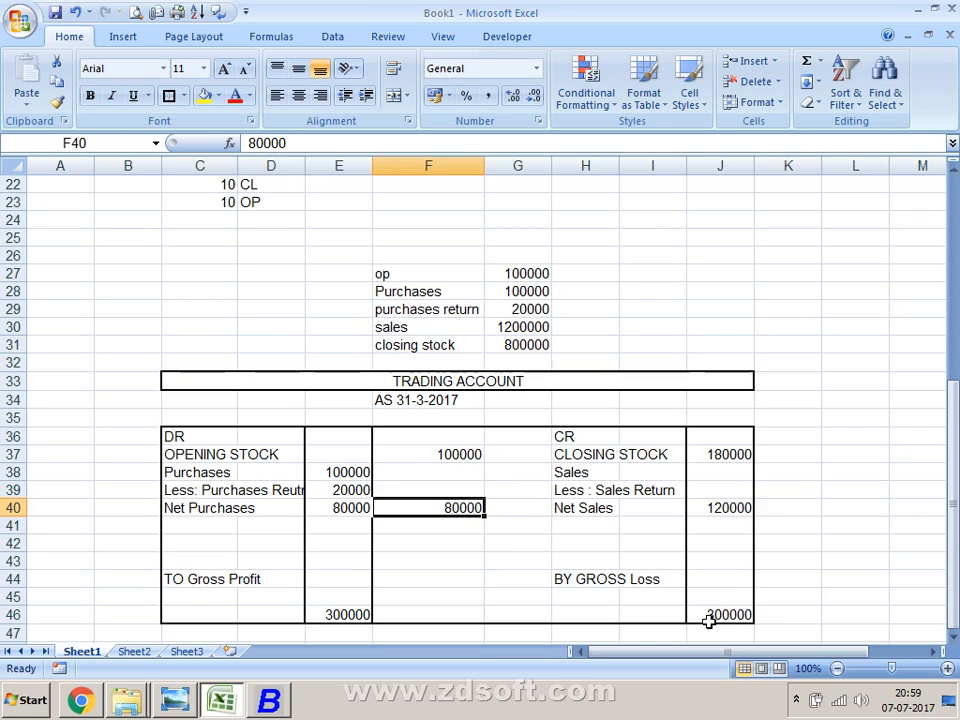
Examine the net sales and closing stock amounts on the credit side of the trading account.
key("Right")
key("Right")
key("Right")
key("Right")
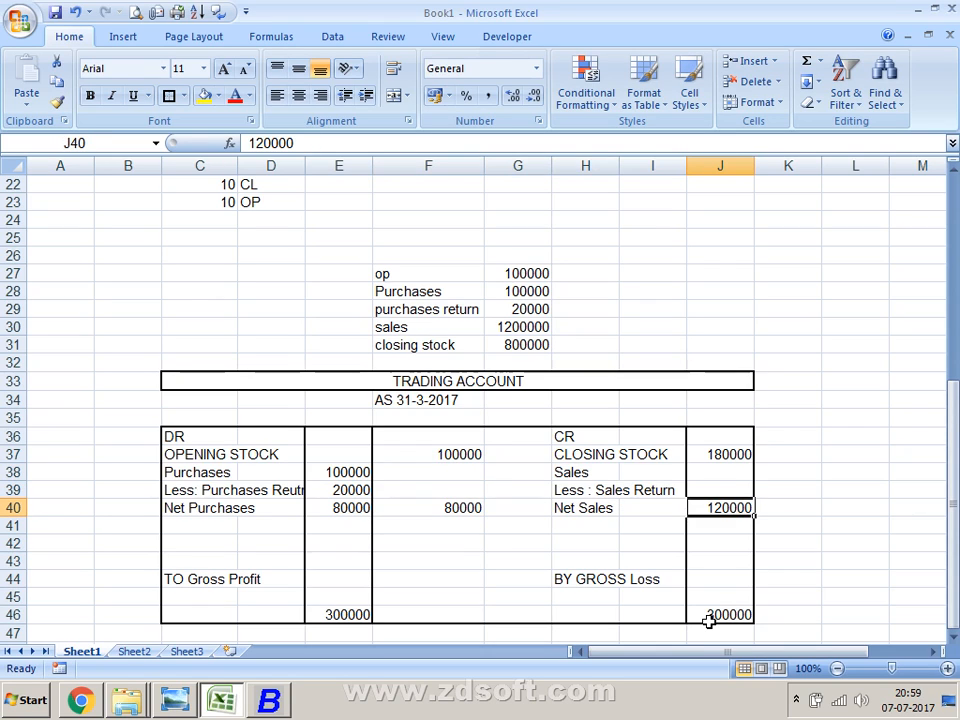
key("Up")
key("Up")
key("Up")
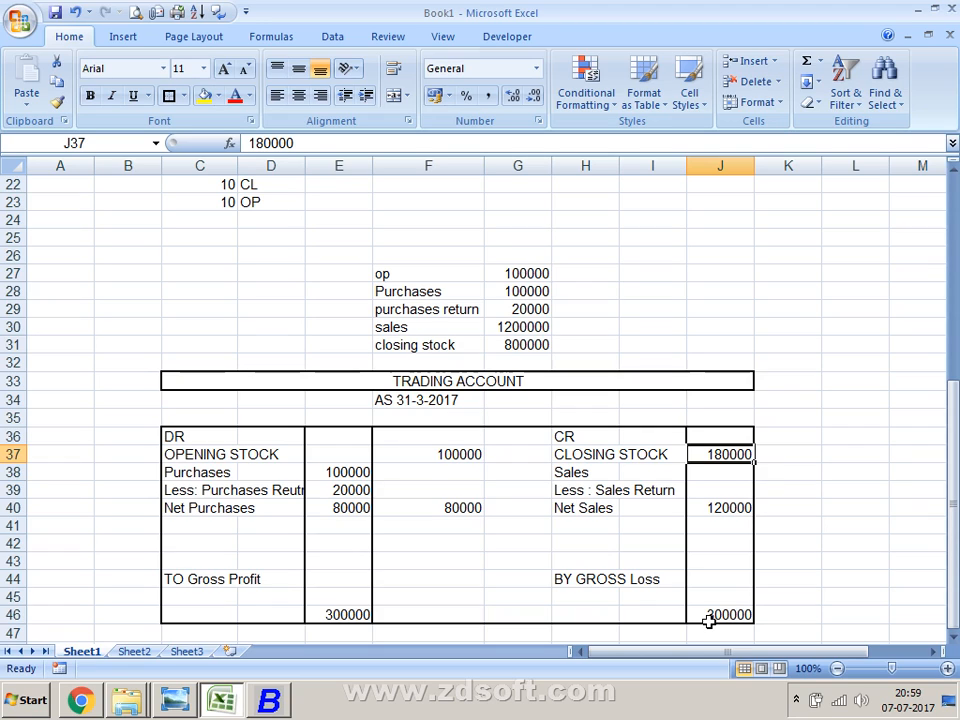
key("Up")
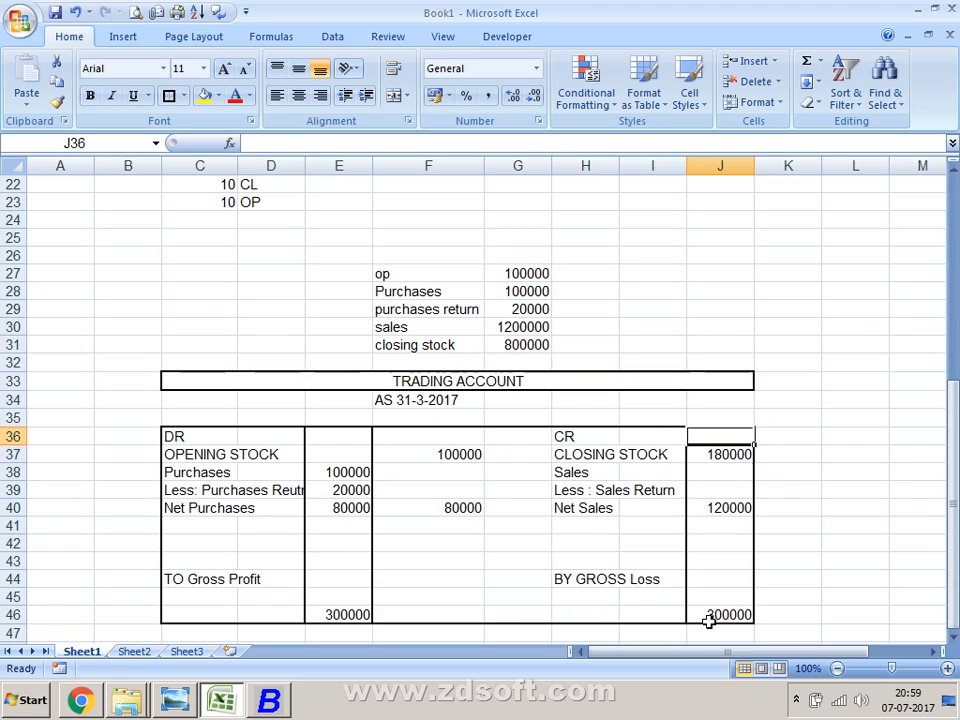
key("Down")
key("Down")
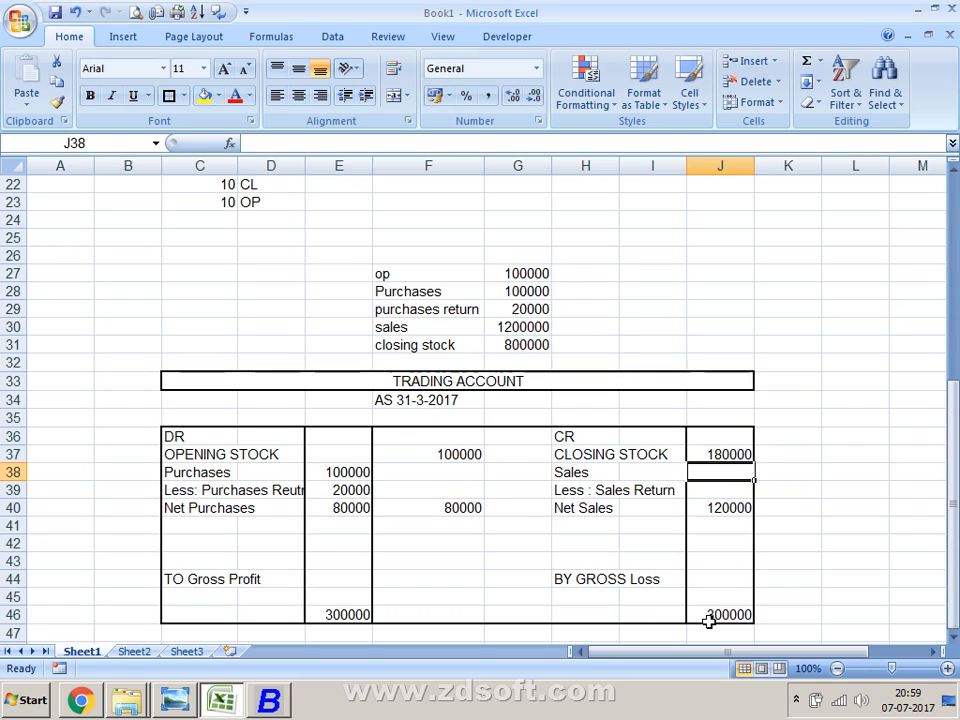
key("Up")
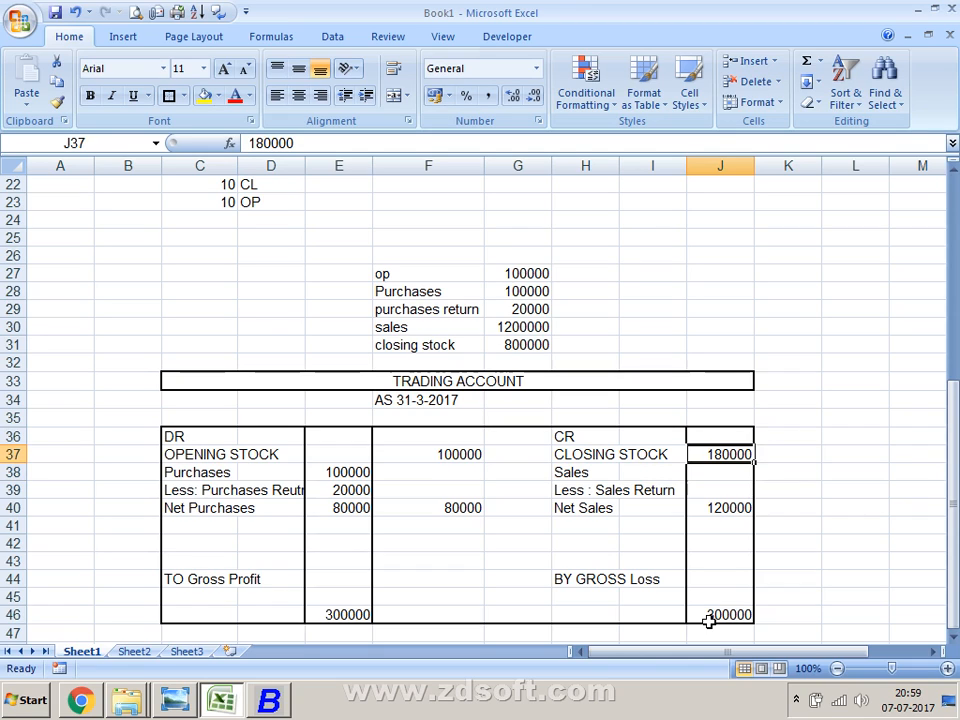
Enter the example amount 100 in both L37 and M37, beside the trading account.
key("Right")
key("Right")
type("100")
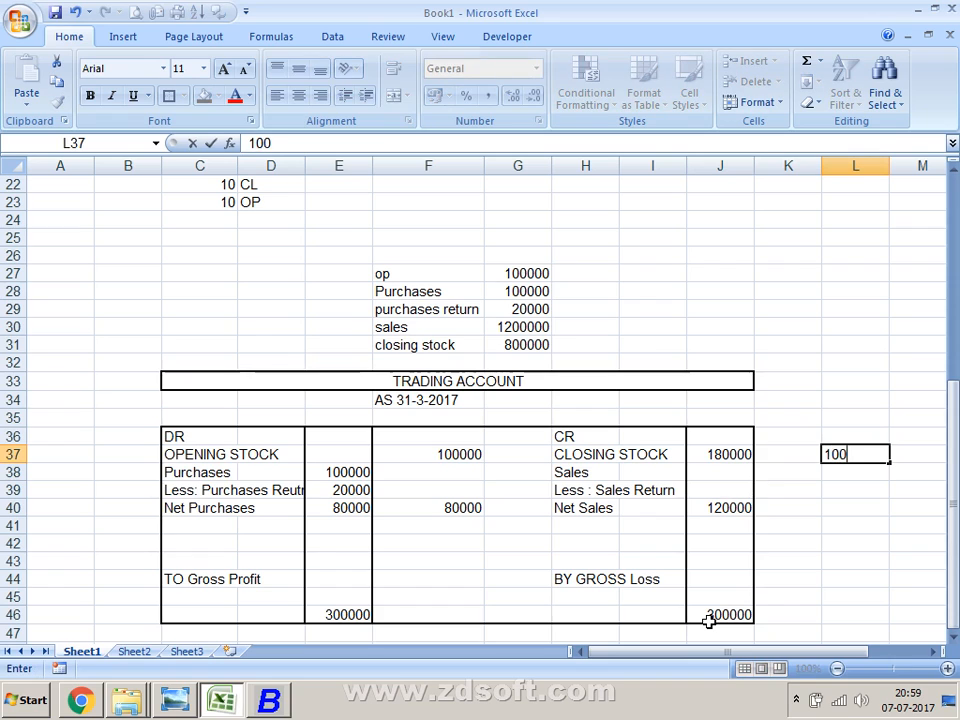
key("Return")
key("Up")
key("Right")
type("100")
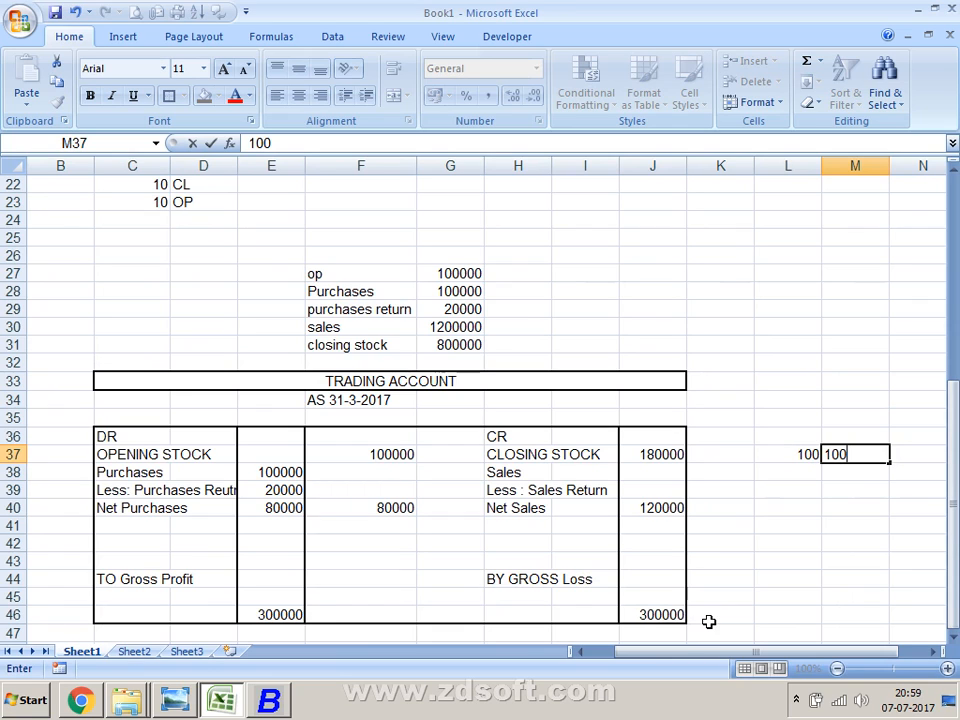
key("Return")
Enter the 50% rate in L38 and set the example amount in M37 to 50.
key("Left")
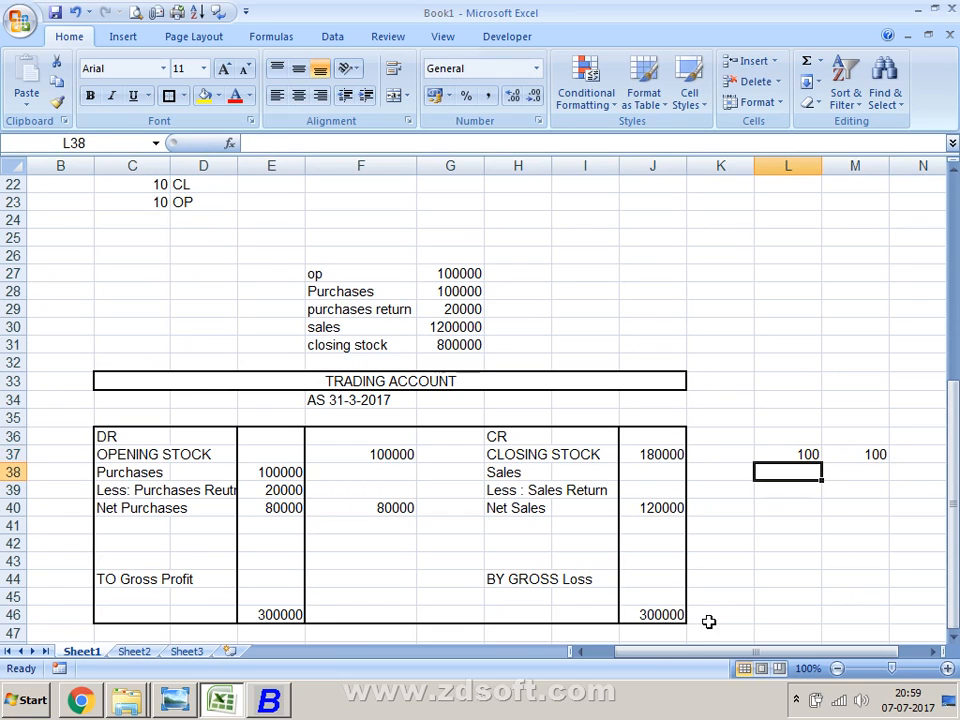
type("50")
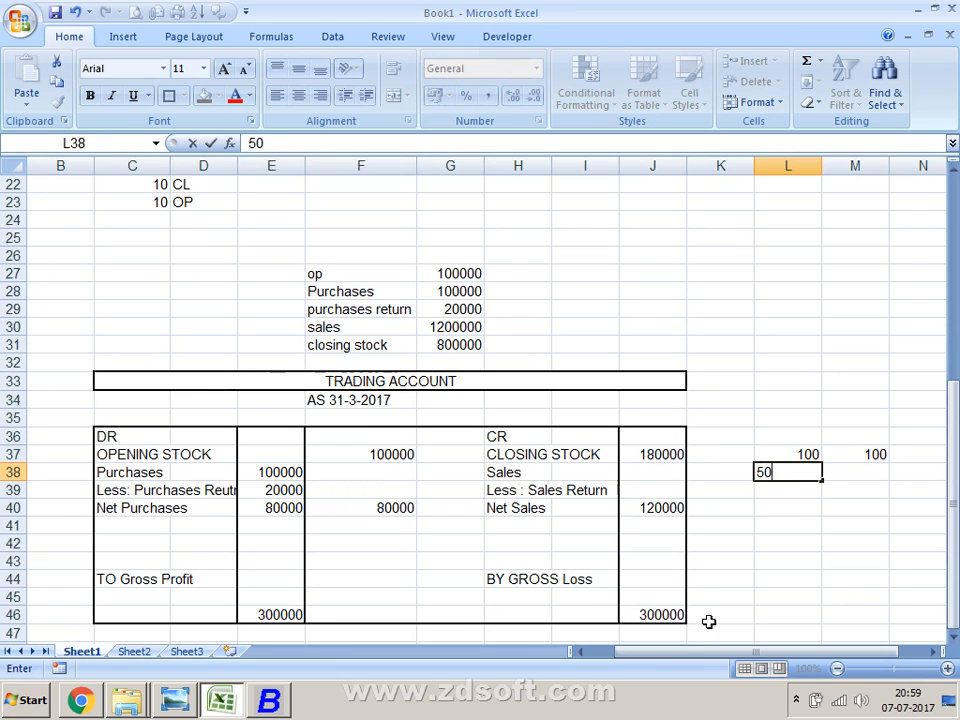
type("%")
key("Up")
key("Down")
key("Right")
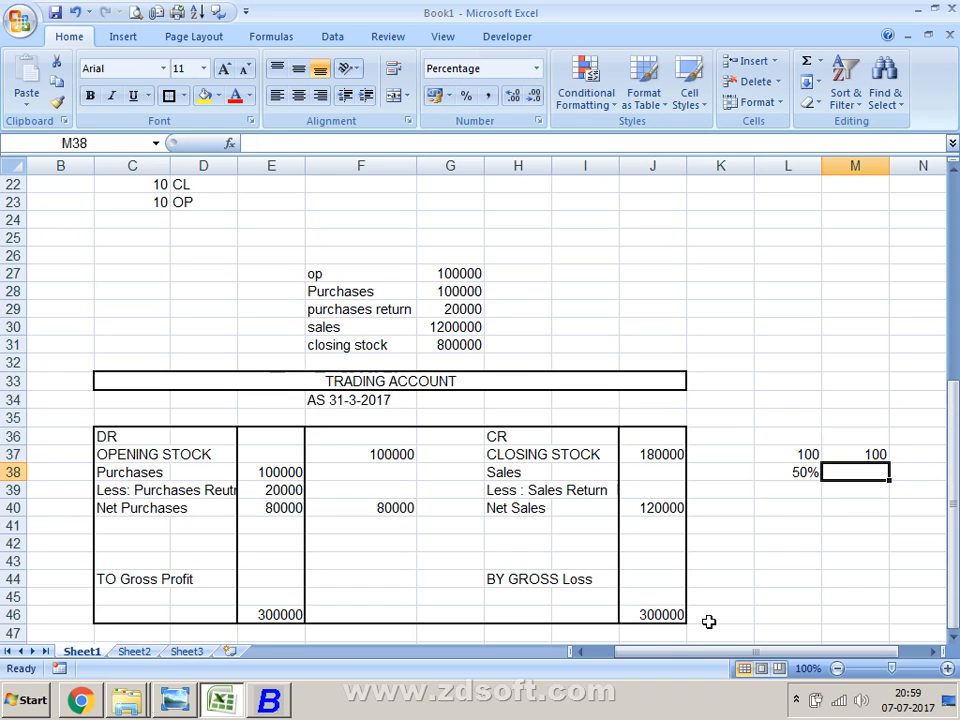
key("Up")
type("50")
key("Return")
key("Up")
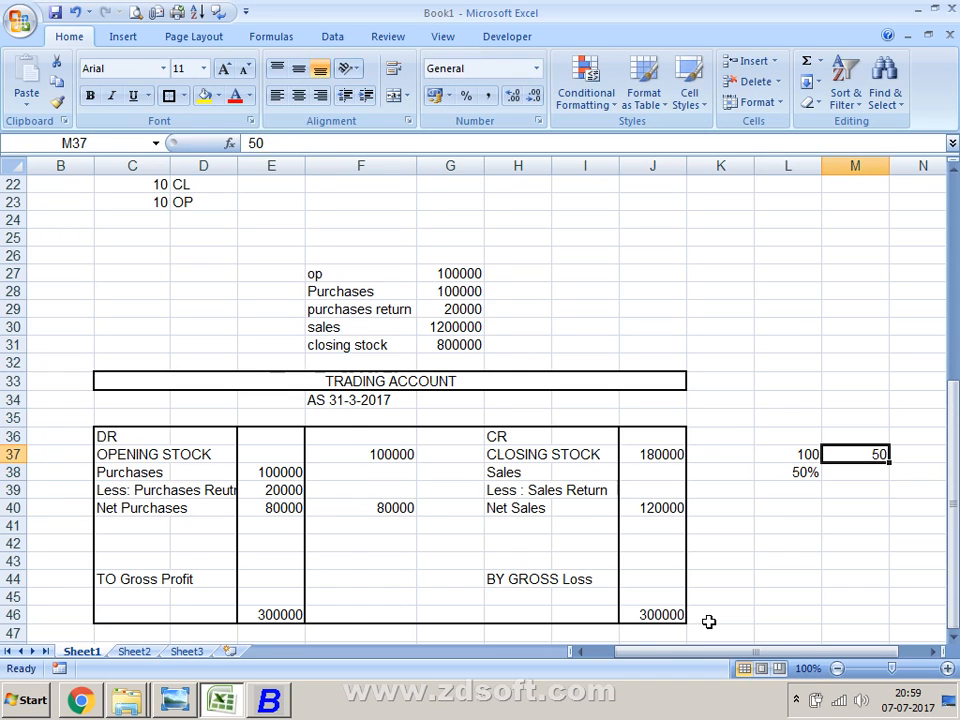
Add the two example amounts in N37 with the formula =L37+M37.
key("Right")
type("=")
key("Left")
key("Left")
type("+")
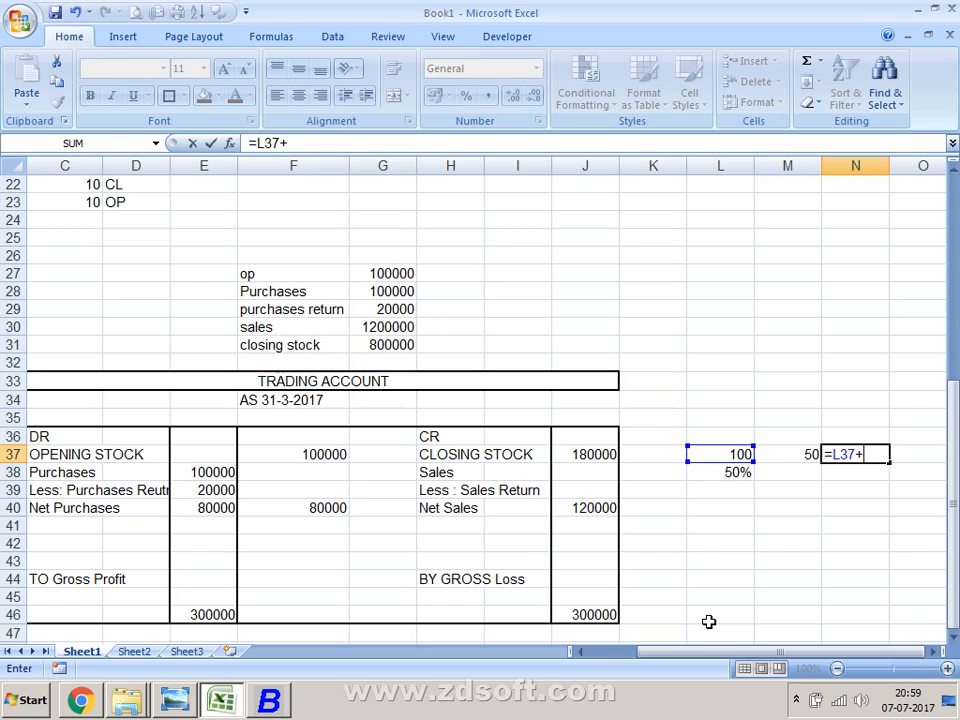
key("Left")
key("Return")
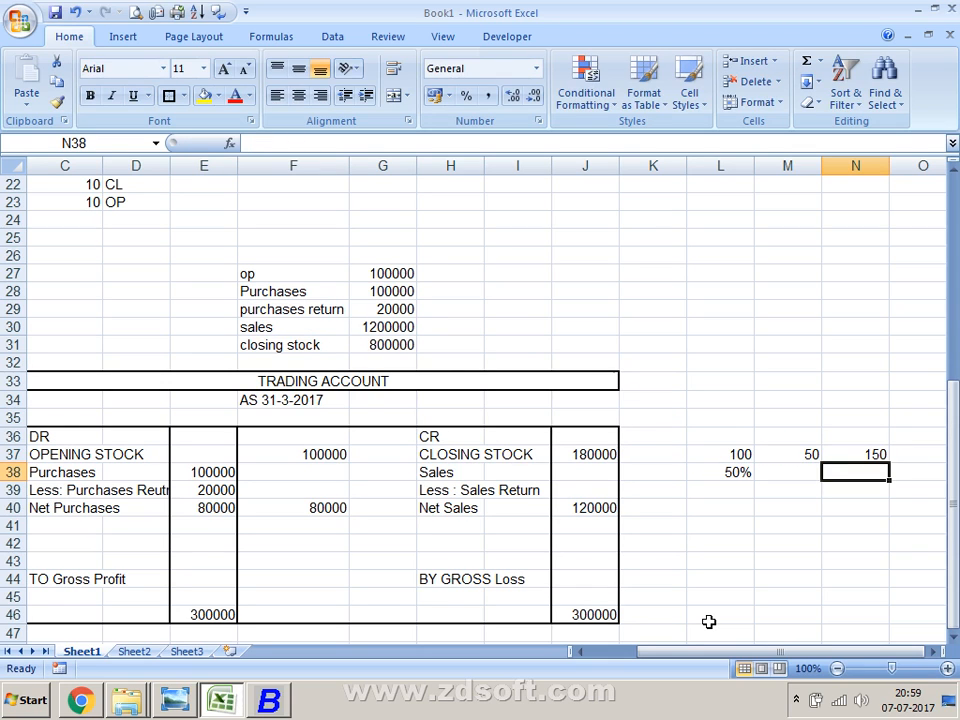
Examine the opening stock and net purchases amounts in column F of the debit side.
key("Left")
key("Left")
key("Left")
key("Left")
key("Left")
key("Left")
key("Left")
key("Left")
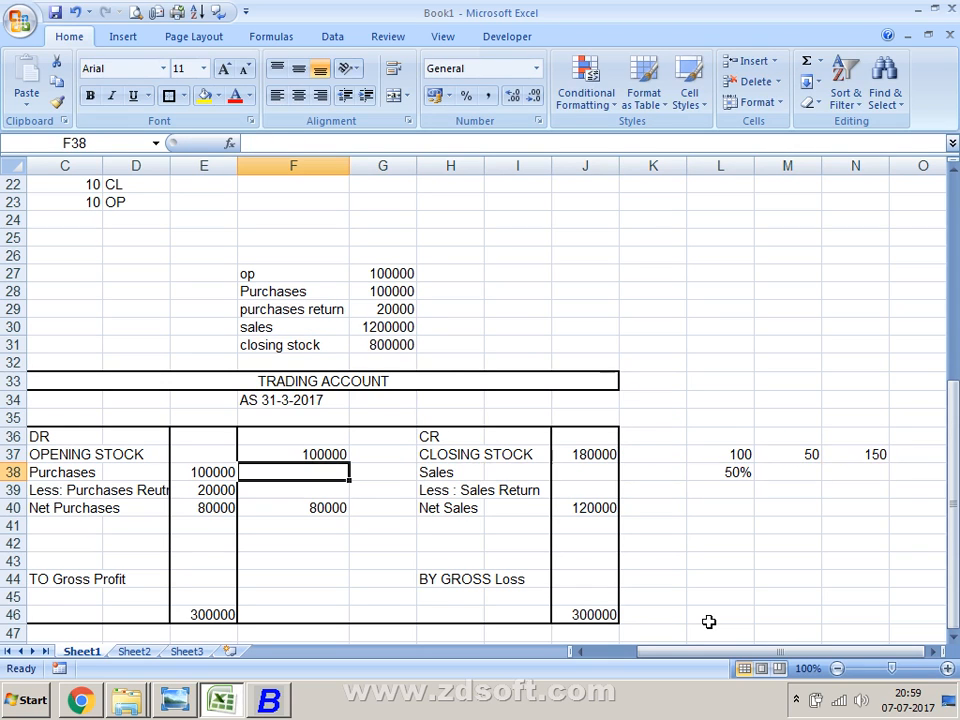
key("Up")
key("Up")
key("Down")
key("Down")
key("Down")
key("Down")
key("Up")
key("Up")
key("Up")
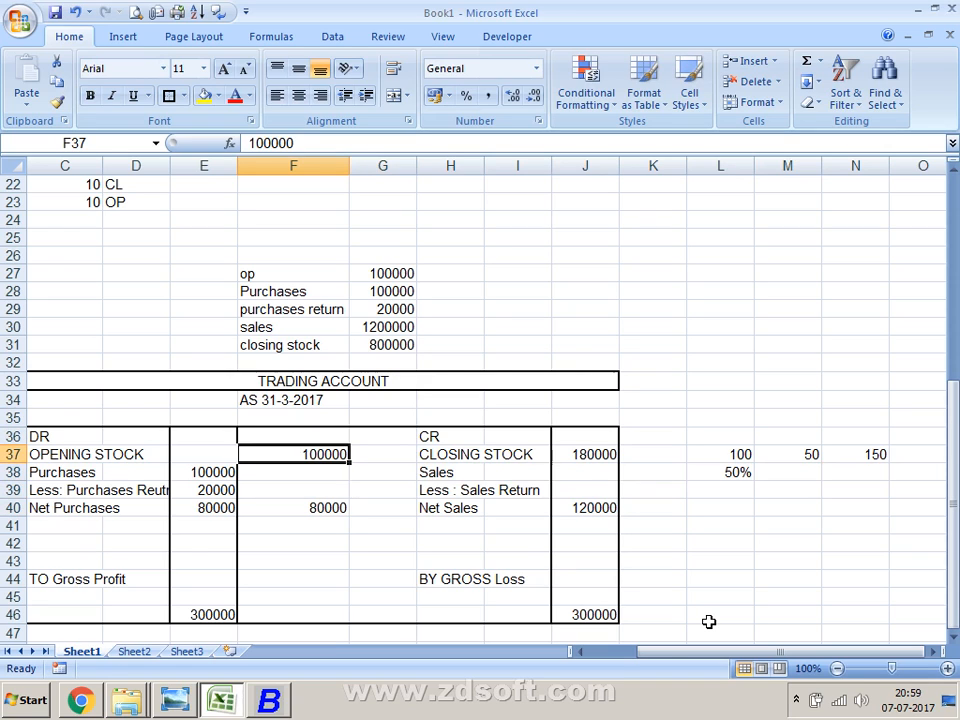
Examine the closing stock and net sales amounts in J37 and J40.
key("Down")
key("Right")
key("Right")
key("Down")
key("Right")
key("Right")
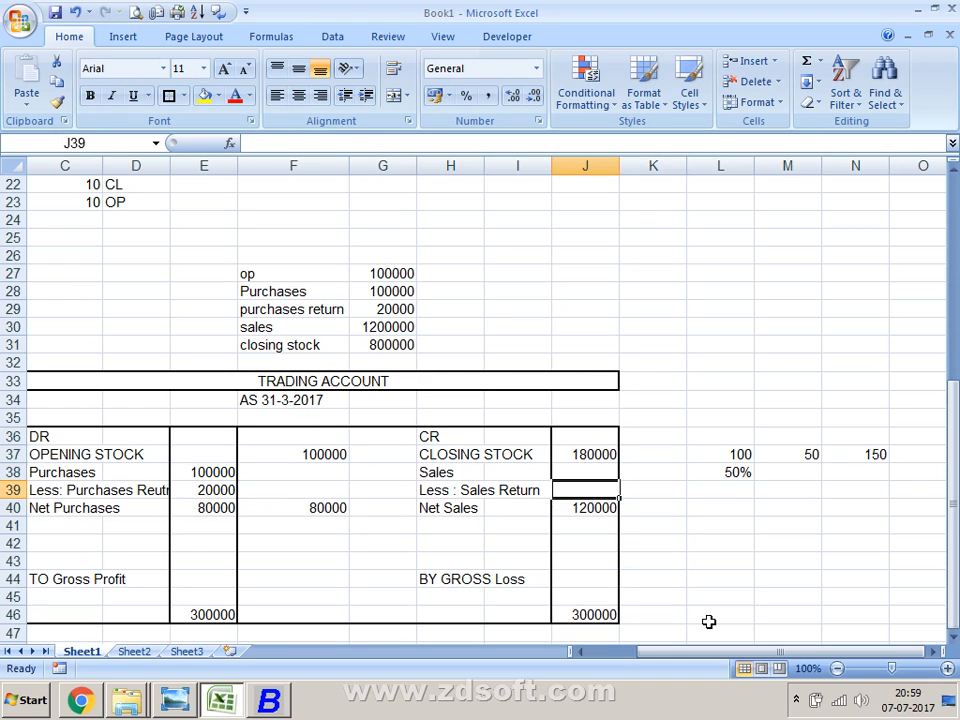
key("Up")
key("Up")
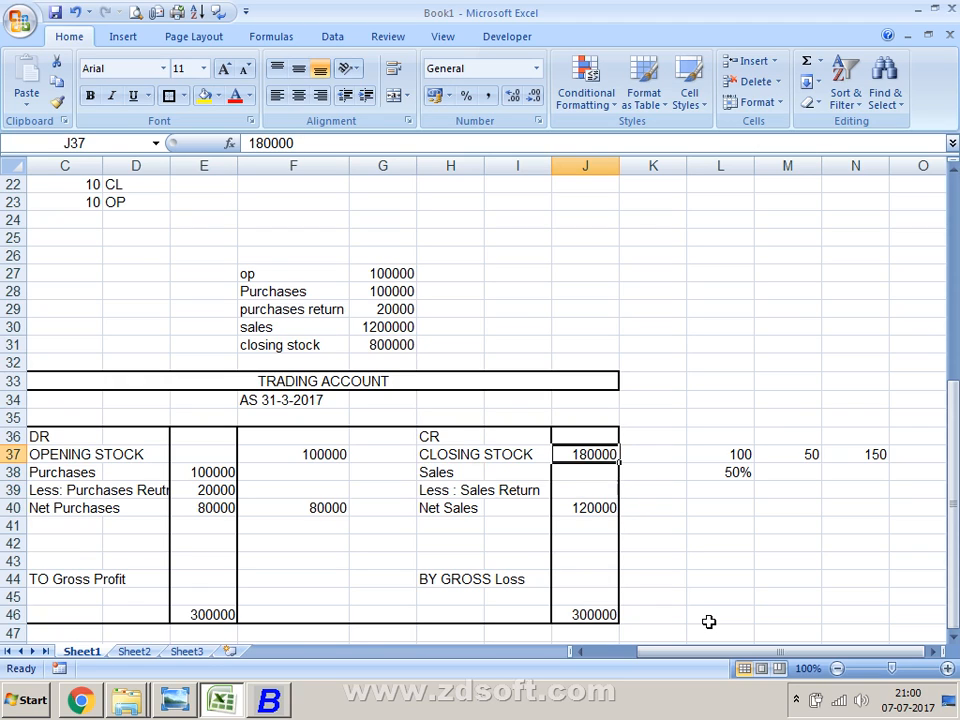
key("Down")
key("Down")
key("Down")
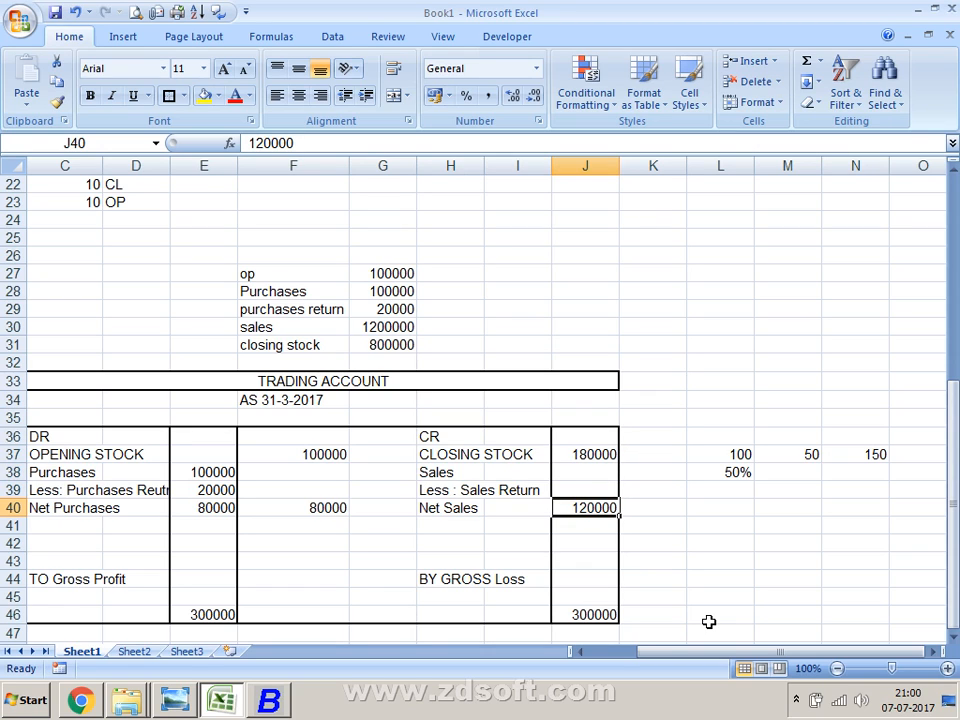
Compare the net purchases amount in F40 with the net sales amount in J40.
key("Left")
key("Left")
key("Left")
key("Left")
key("Right")
key("Right")
key("Right")
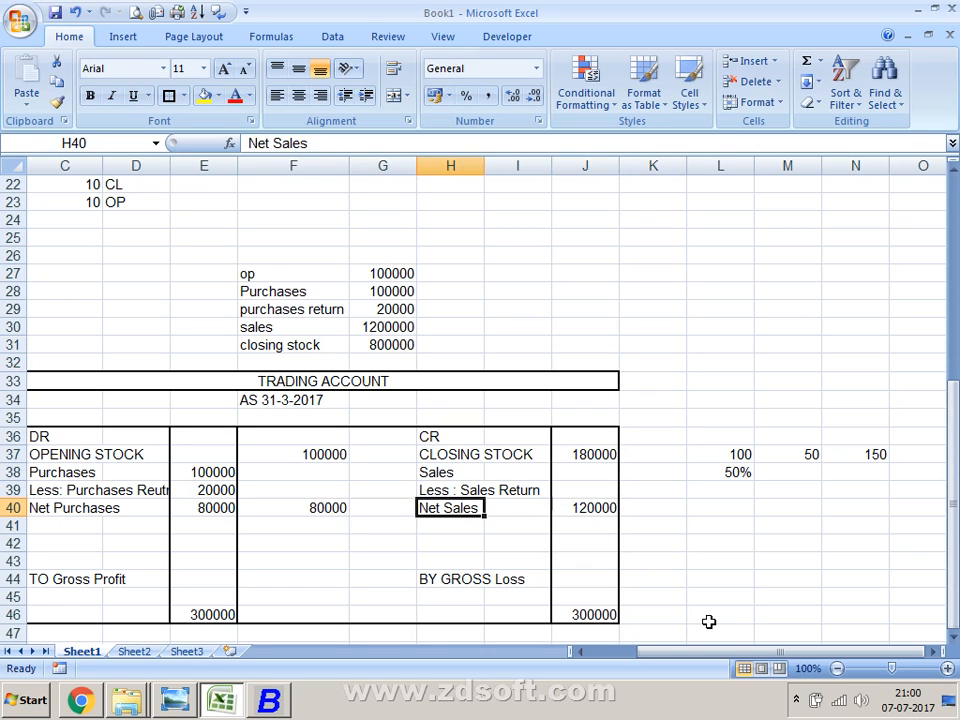
key("Right")
key("Left")
key("Left")
key("Left")
key("Left")
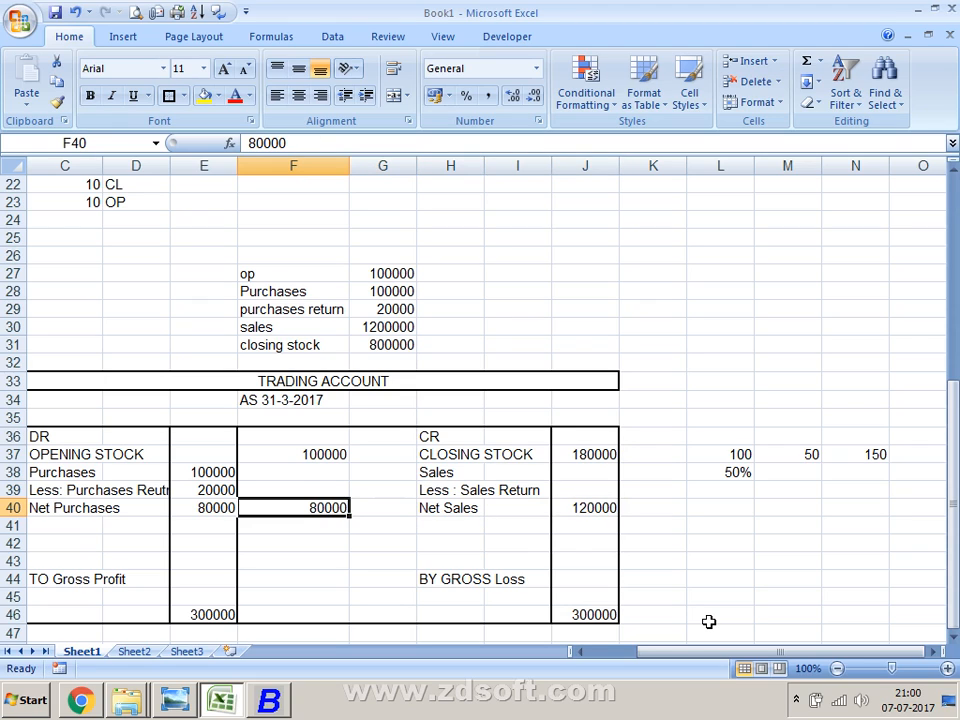
key("Right")
key("Right")
key("Right")
key("Right")
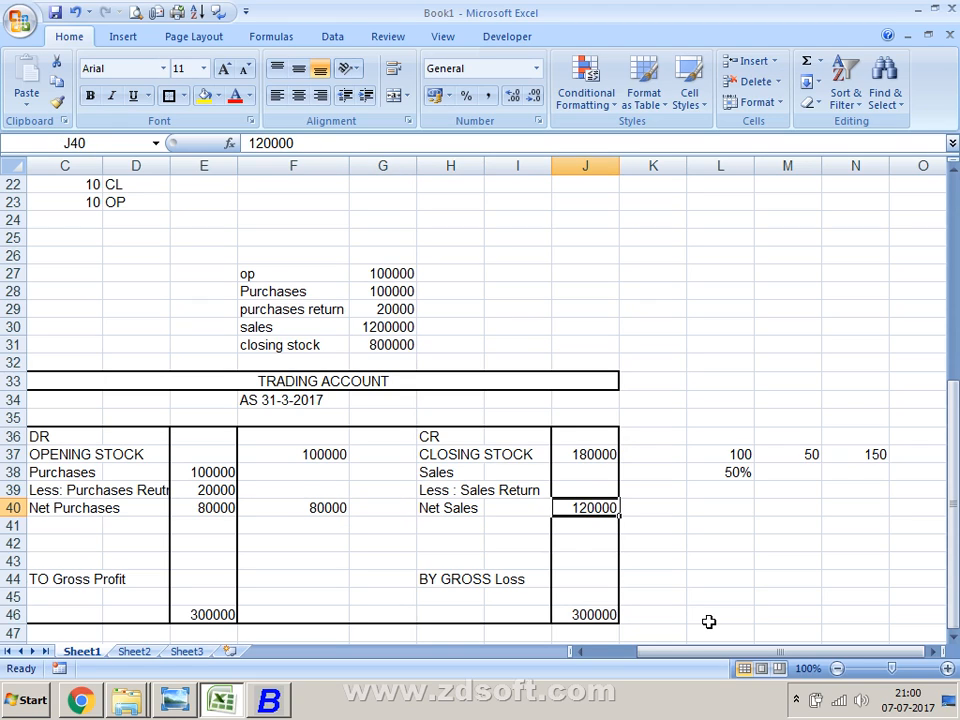
Review the example addition in L37:N37, including the formula in N37.
key("Right")
key("Right")
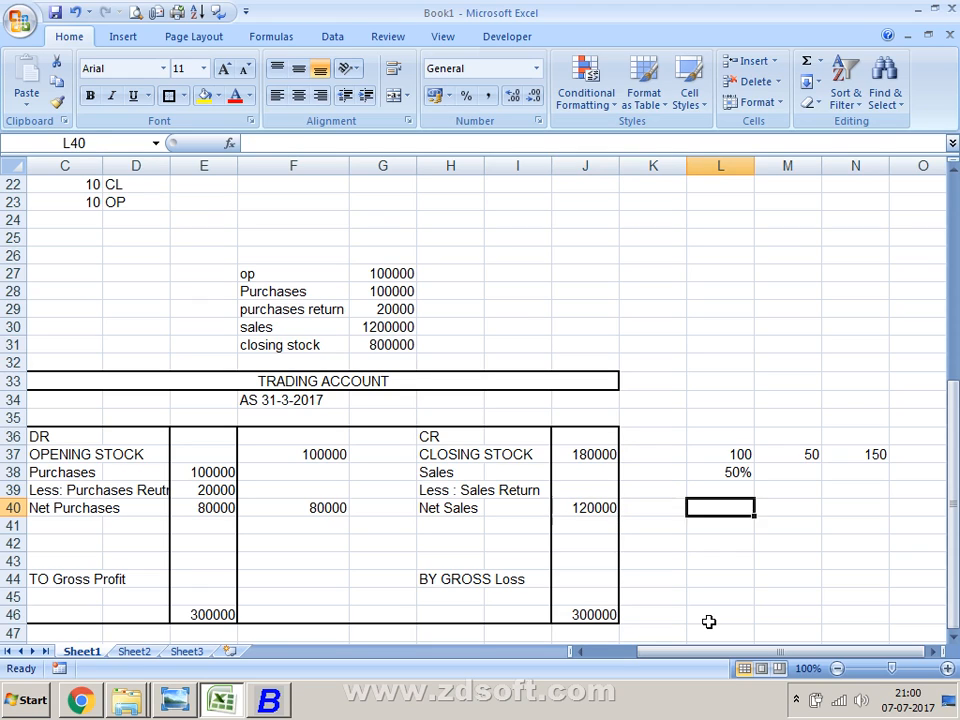
key("Up")
key("Up")
key("Up")
key("Right")
key("Right")
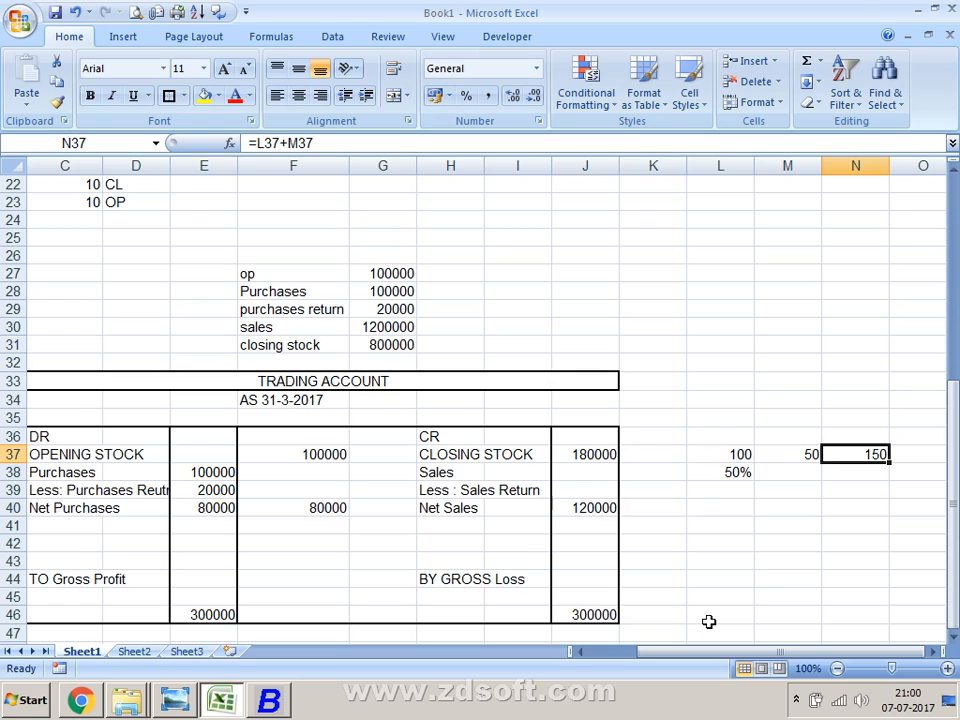
Recheck the closing stock amount against net sales on the credit side of the account.
key("Left")
key("Left")
key("Left")
key("Left")
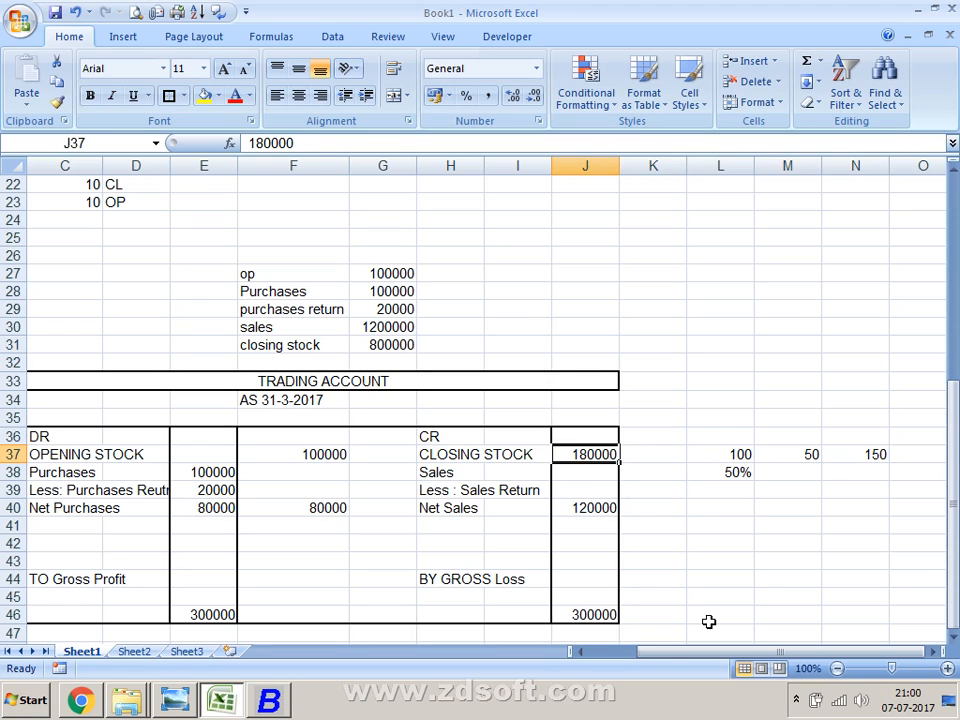
key("Down")
key("Down")
key("Down")
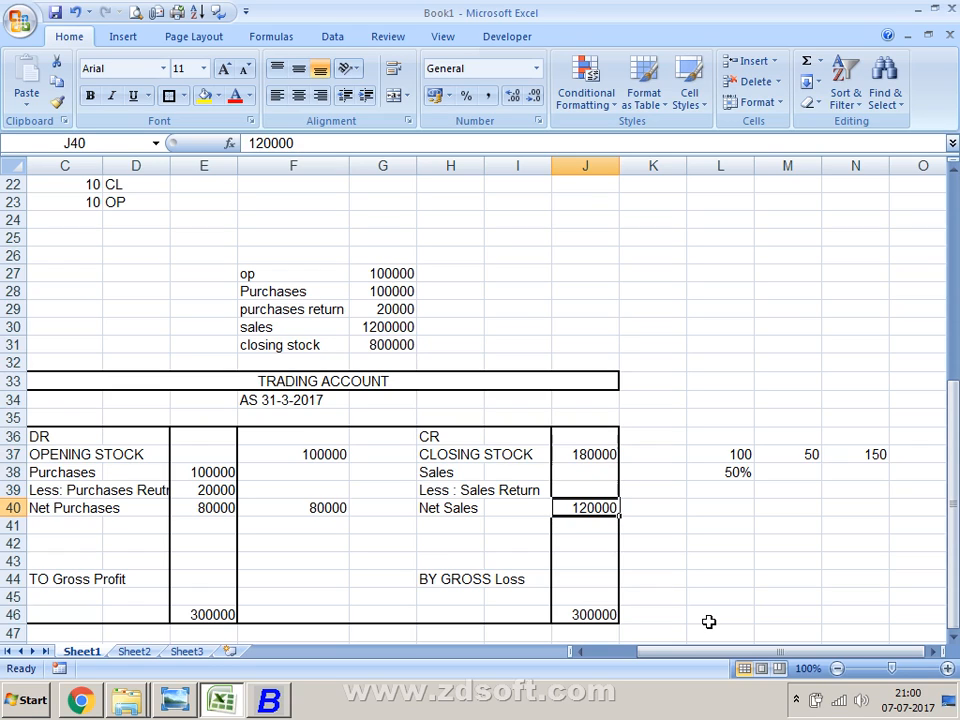
key("Up")
key("Up")
key("Up")
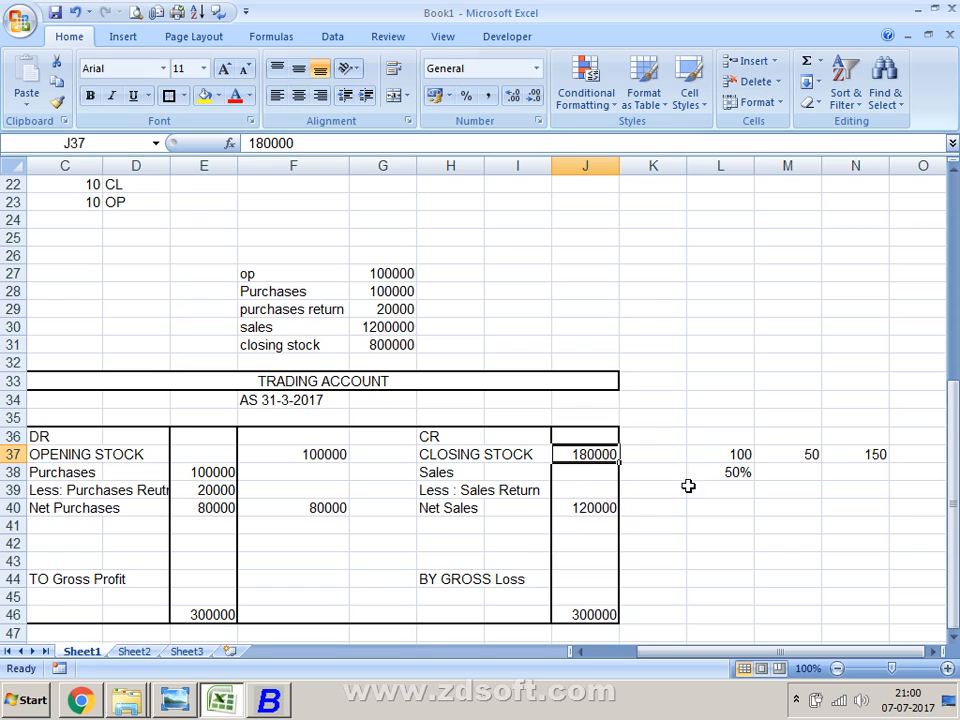
Clear the example amounts, rate and formula from L37:N38 beside the trading account.
left_click(710, 458)
left_click_drag(720, 457, 894, 461)
key("Delete")
Enter 1000000 in L36 and 80000 in L37, beside the trading account.
key("Up")
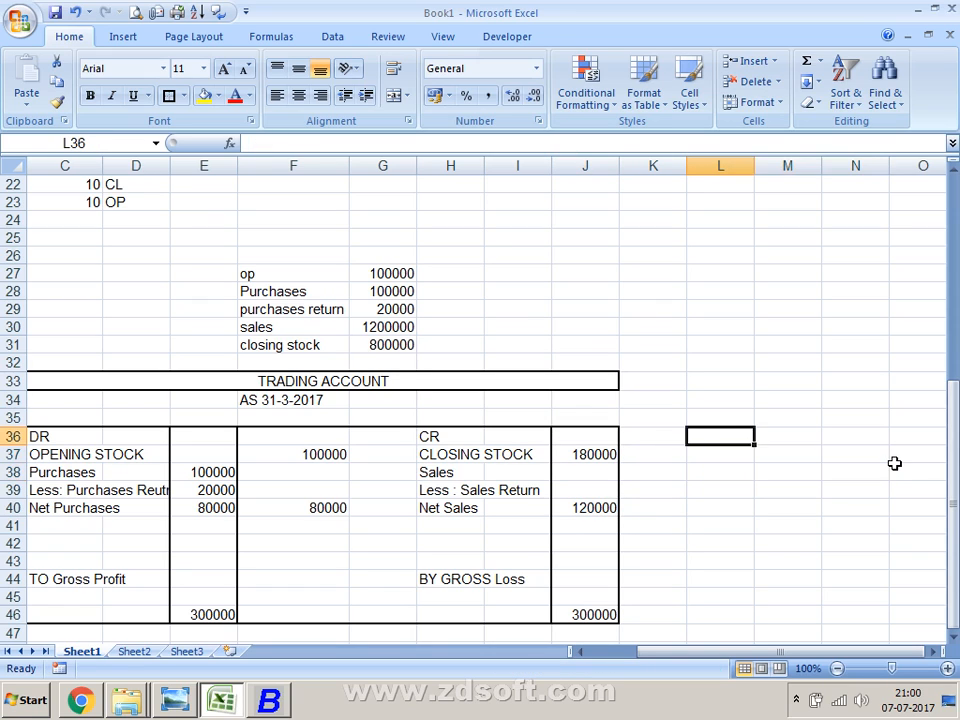
key("Left")
key("Right")
type("1000000")
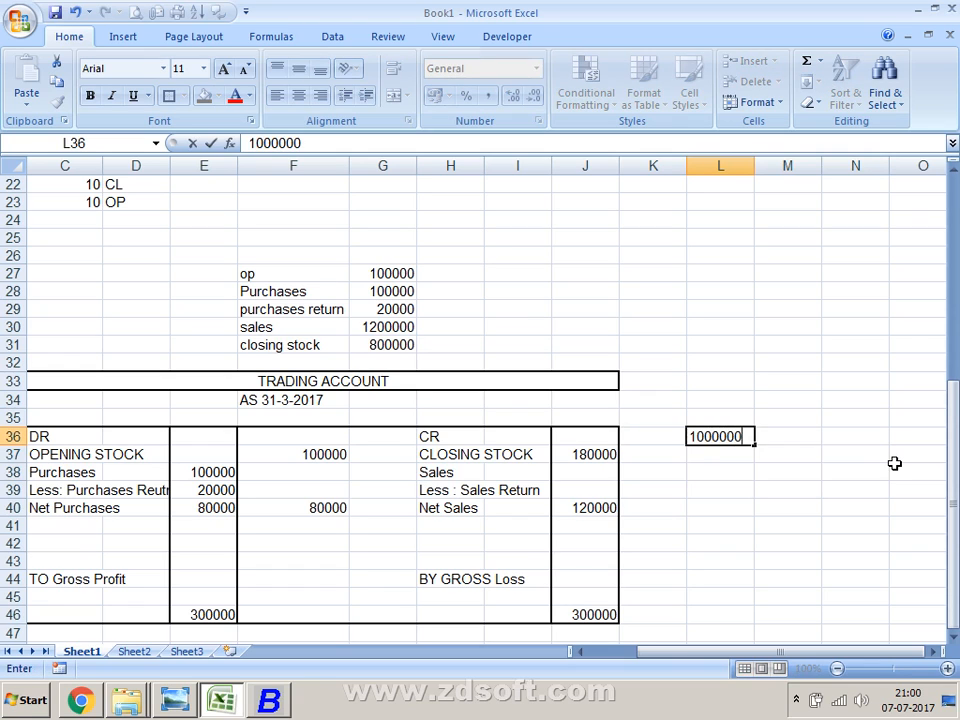
key("Return")
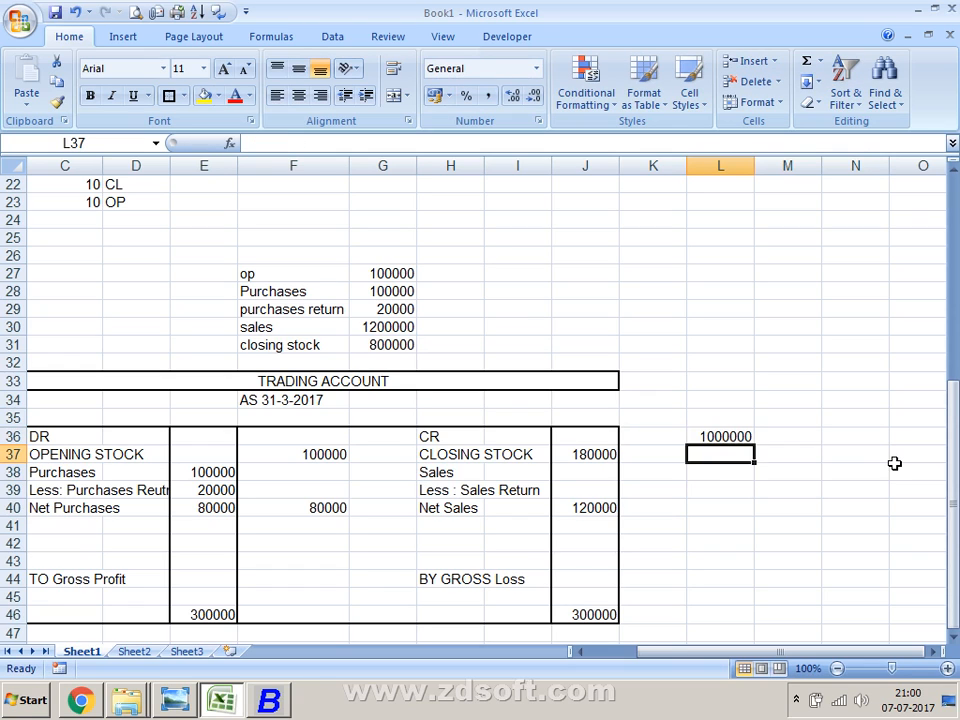
type("80000")
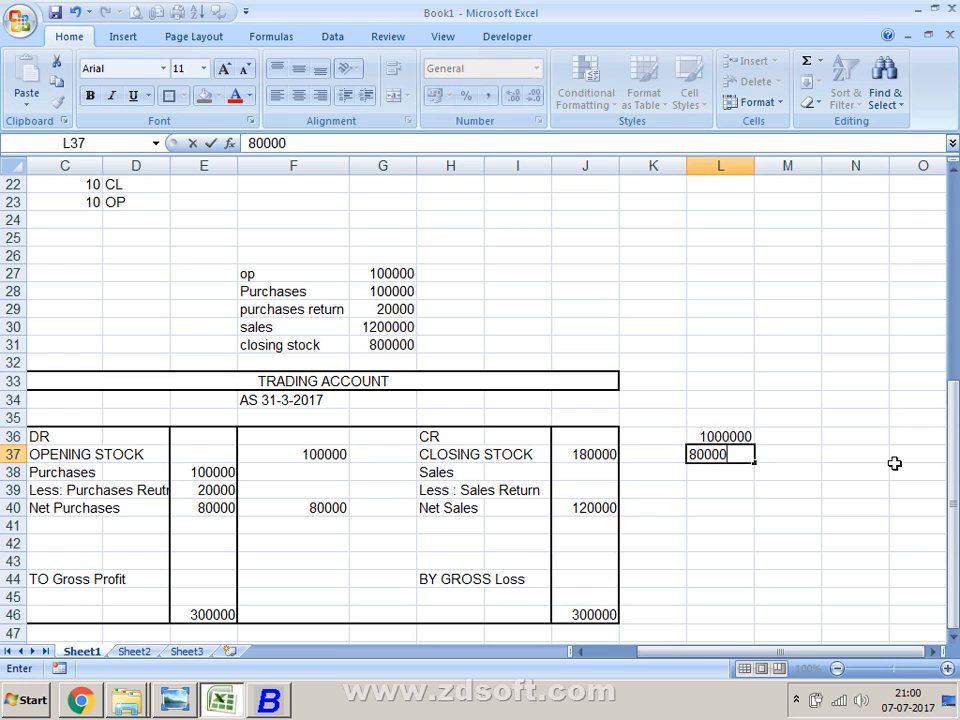
key("Return")
Total the two amounts in L38 with =L37+L36 and format it as a number with separators and two decimals.
type("=")
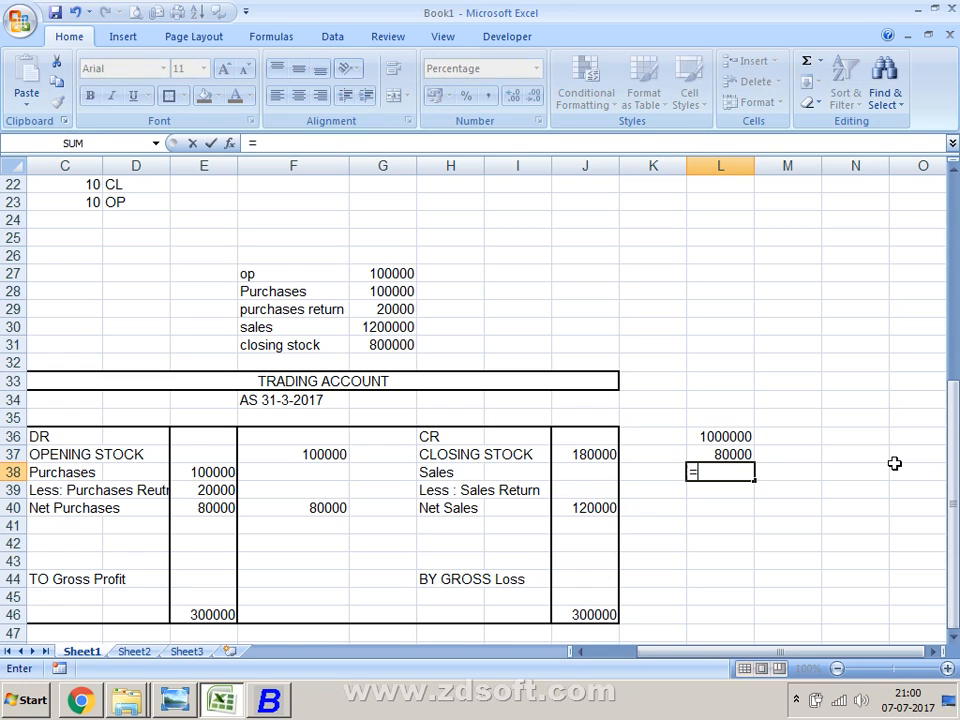
key("Up")
type("+")
key("Up")
key("Up")
key("Return")
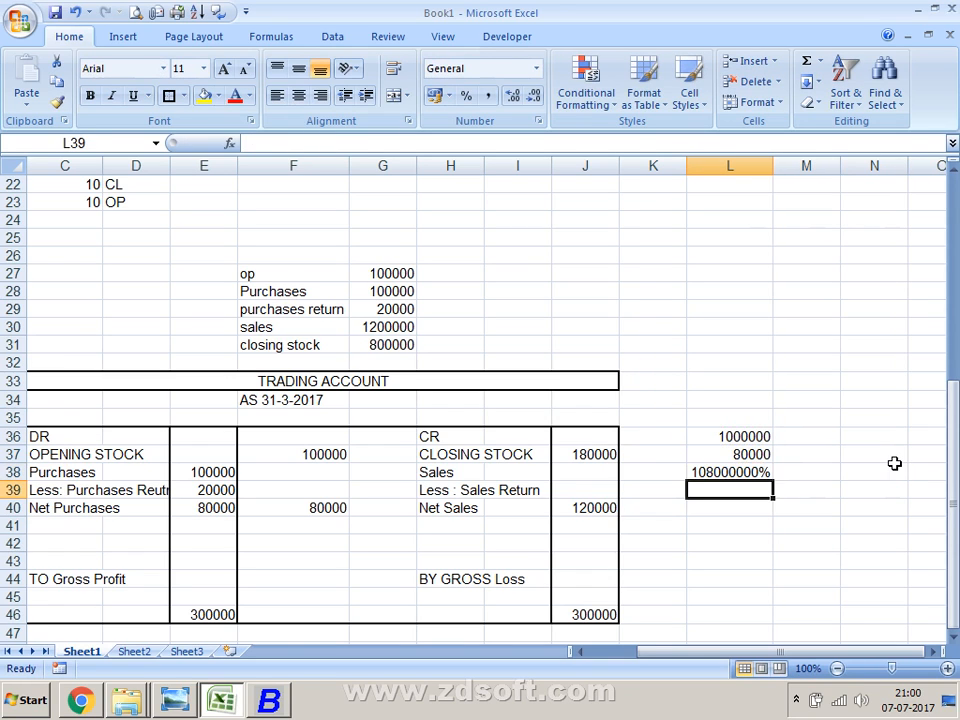
key("Up")
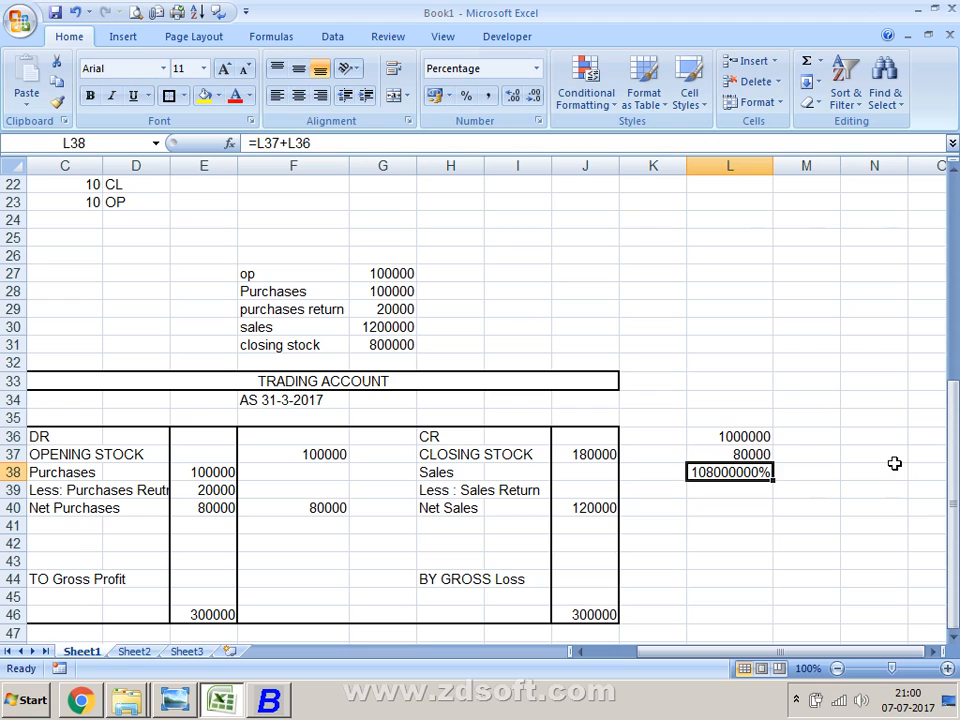
key("ctrl+shift+1")
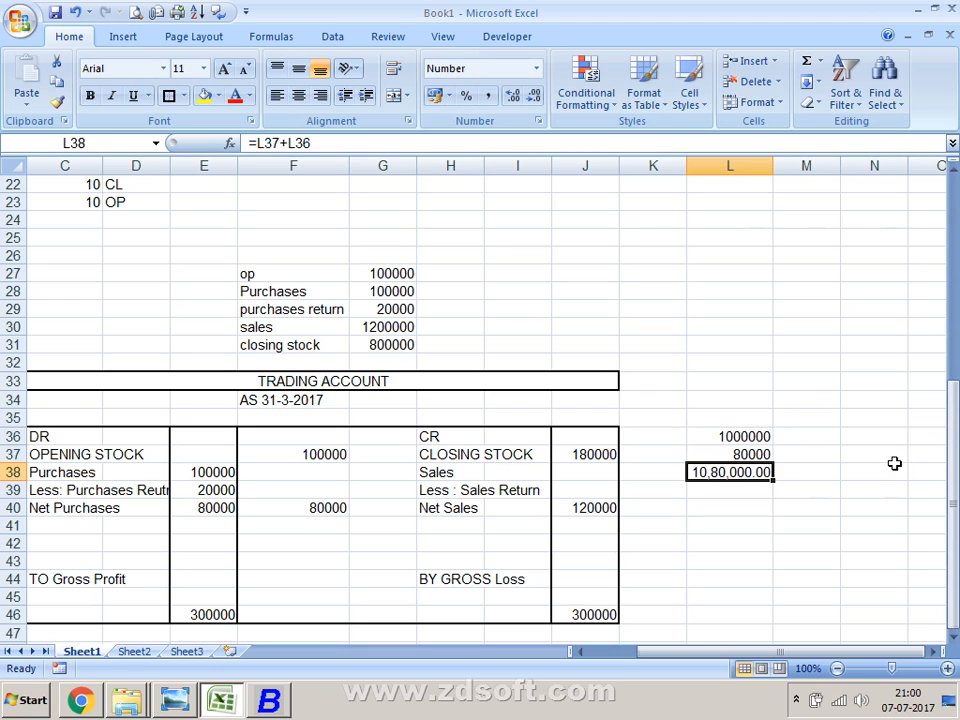
Correct the upper amount in L36 to 100000.
key("Up")
key("Up")
key("F2")
key("BackSpace")
key("Return")
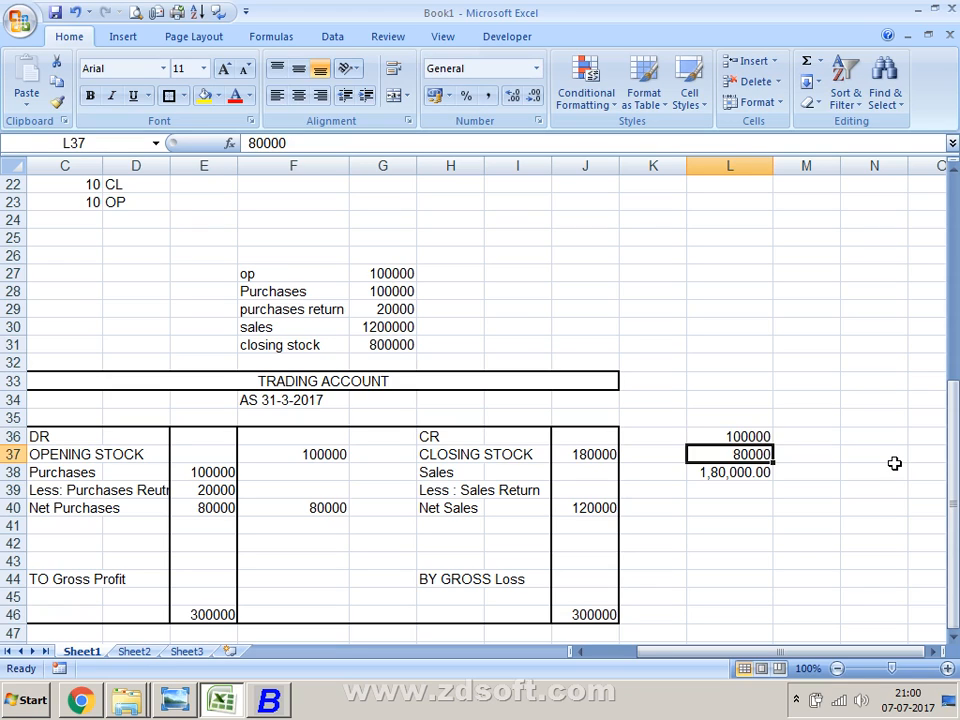
Label the total in L38 as cost in the adjacent cell M38.
key("Down")
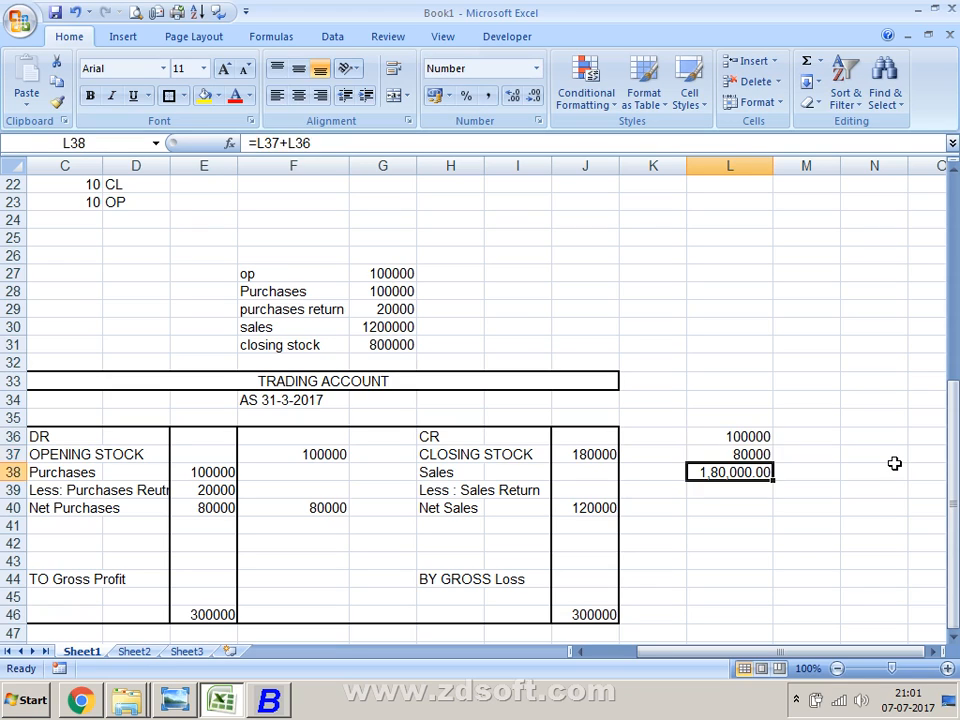
key("Right")
type("cost")
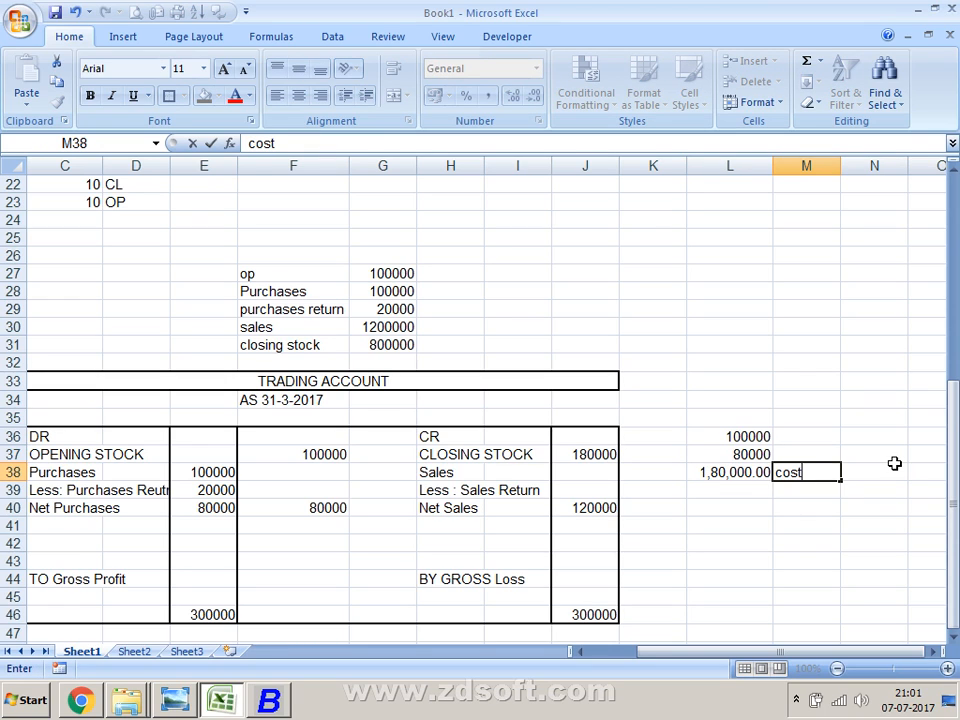
key("Return")
key("Up")
key("Left")
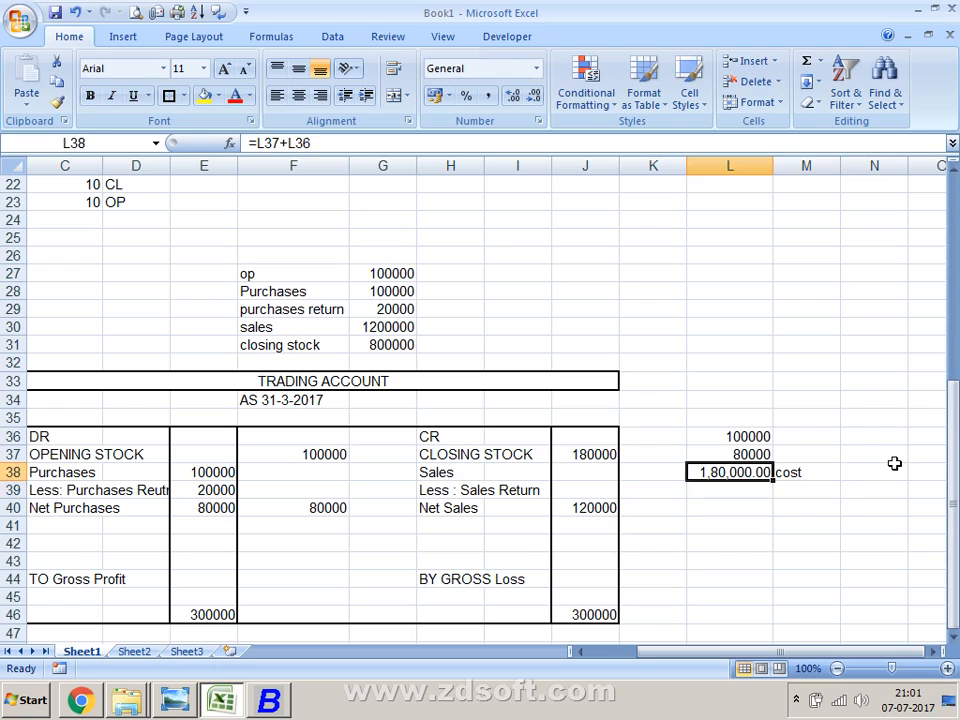
key("Right")
left_click(895, 465)
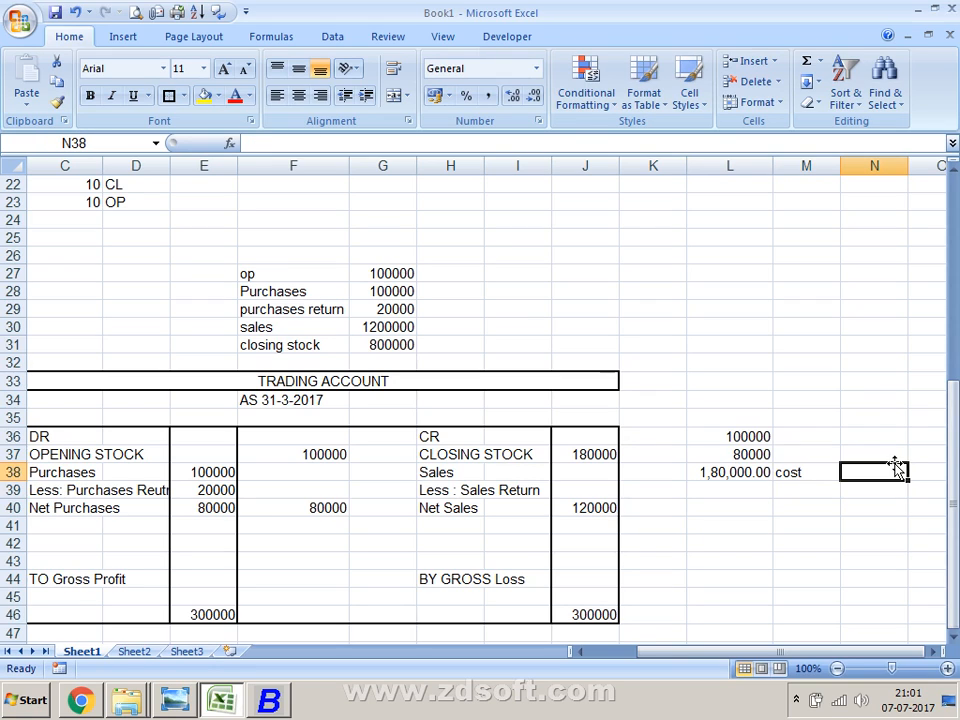
key("Left")
key("Left")
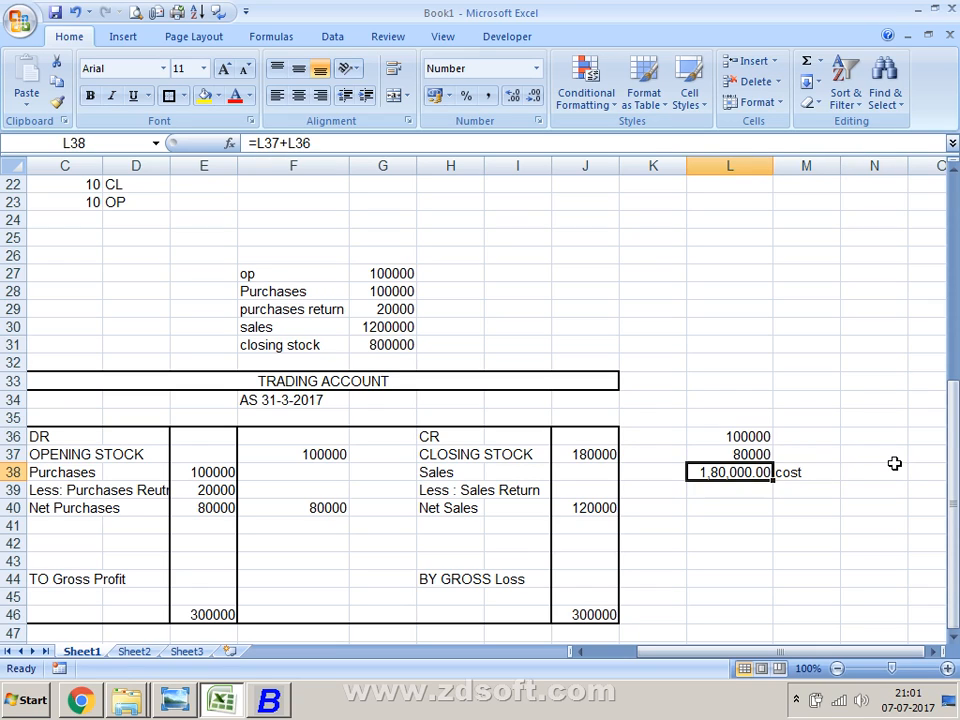
Enter the note profit+rent+salary+ in N38, beside the cost label.
left_click(896, 466)
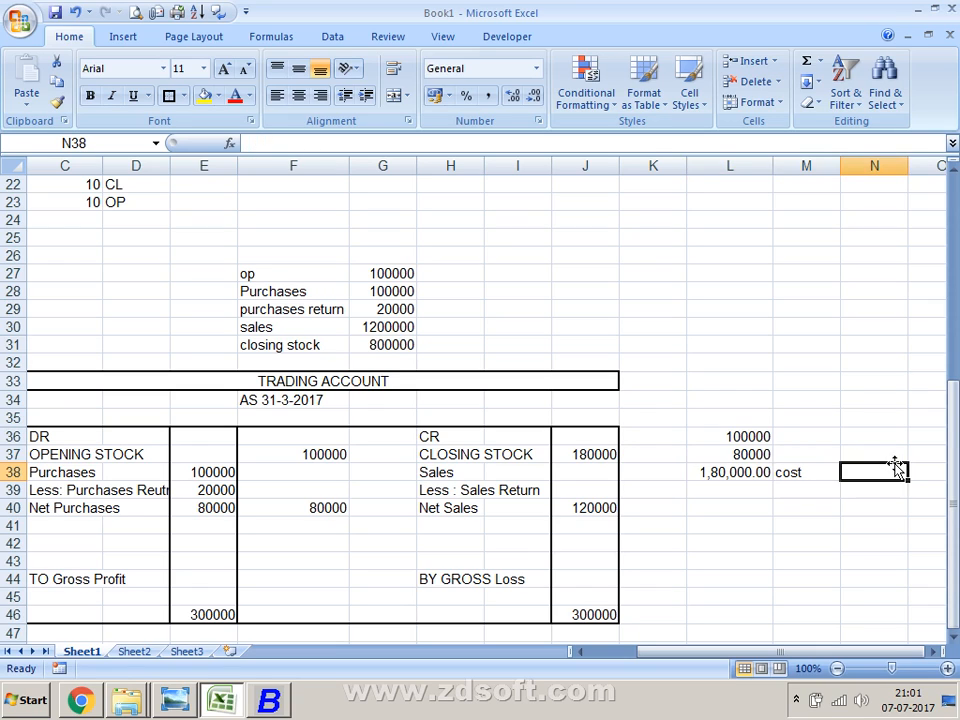
type("prof")
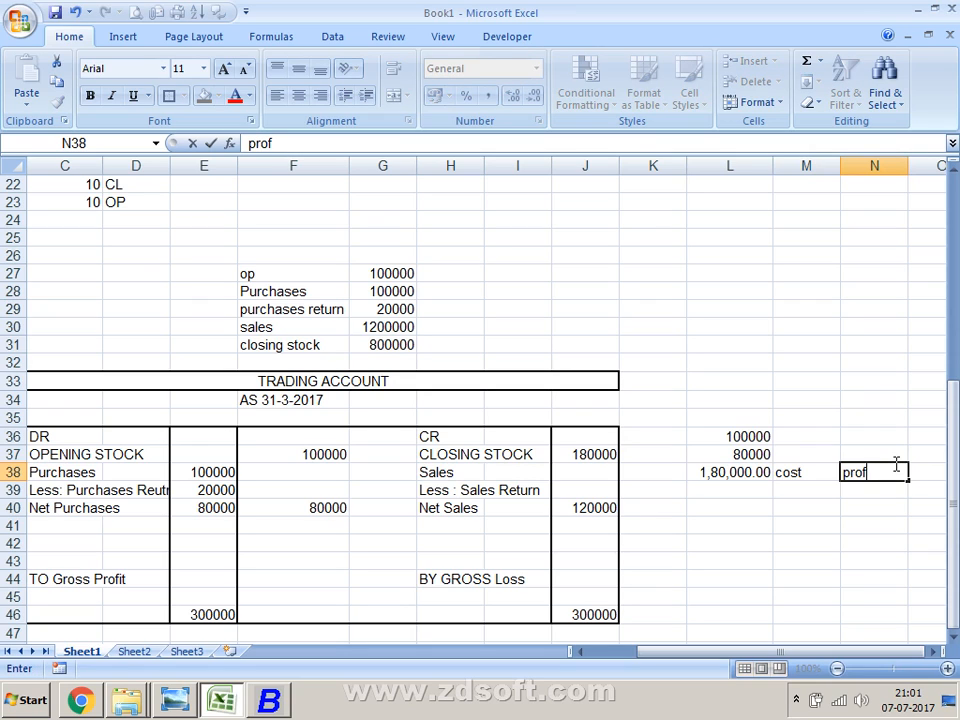
type("it+rent")
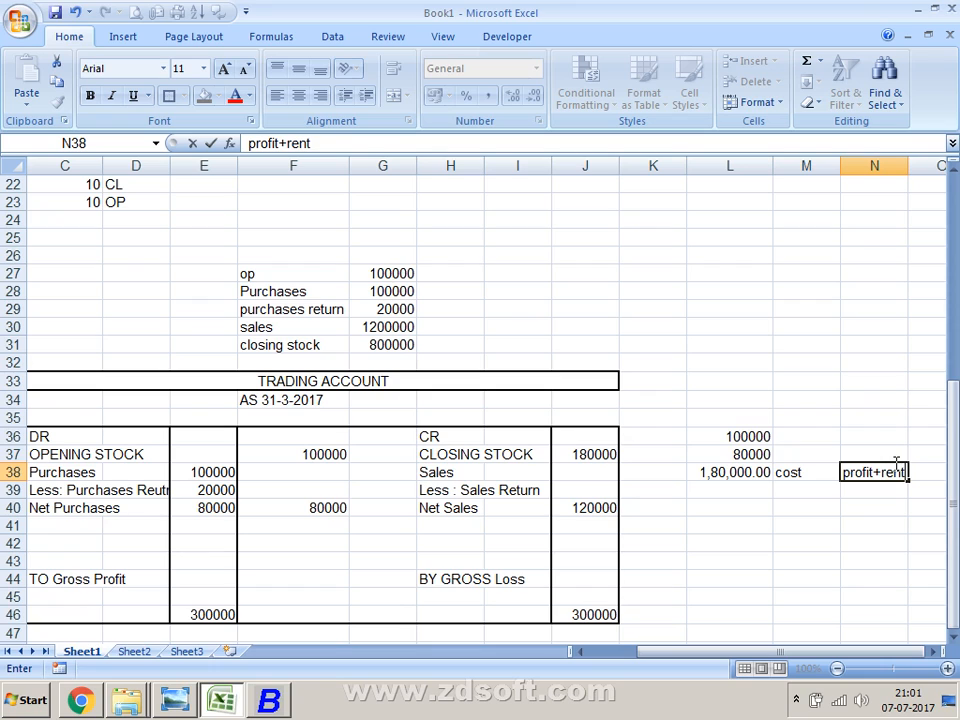
type("+salary+")
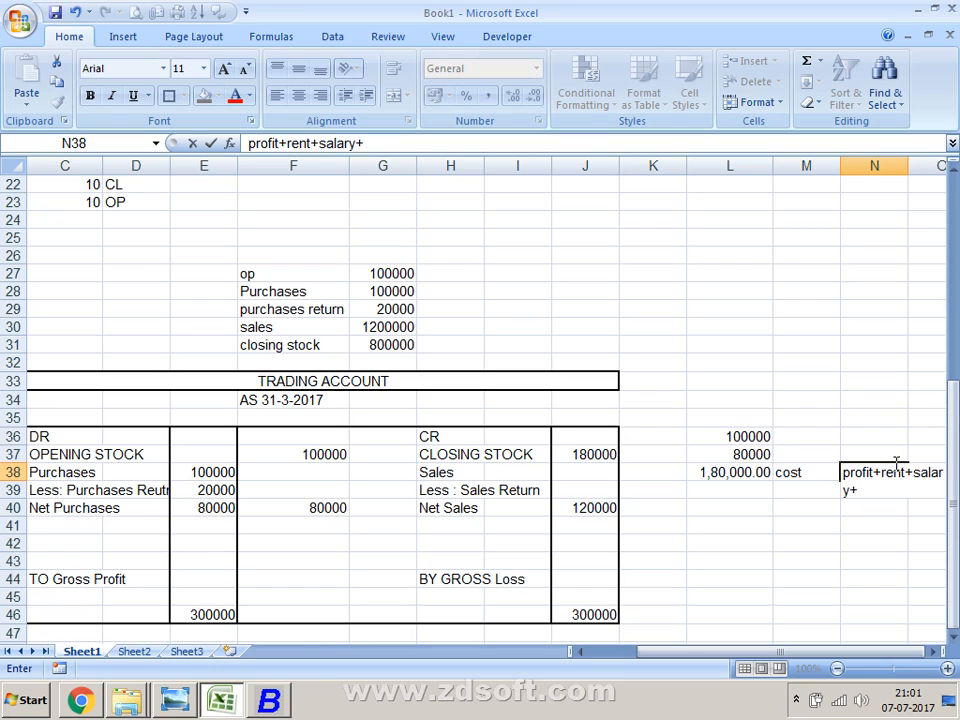
key("Return")
Calculate 80% of the cost in L39 with =80%*L38.
key("Left")
key("Left")
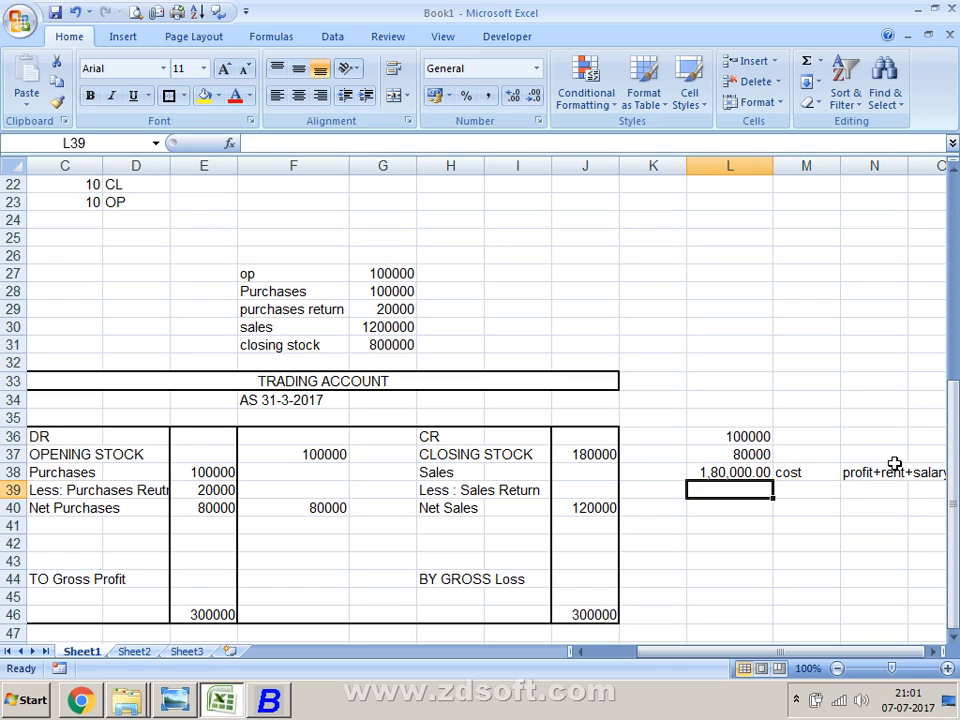
type("=6")
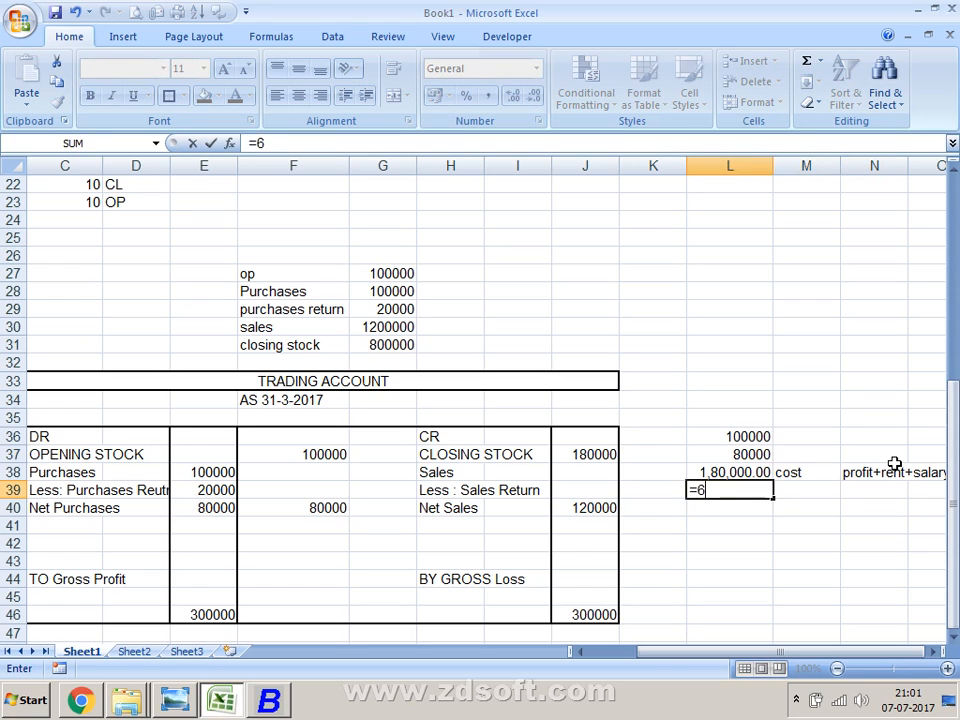
key("BackSpace")
type("80%*L38")
key("Return")
key("Up")
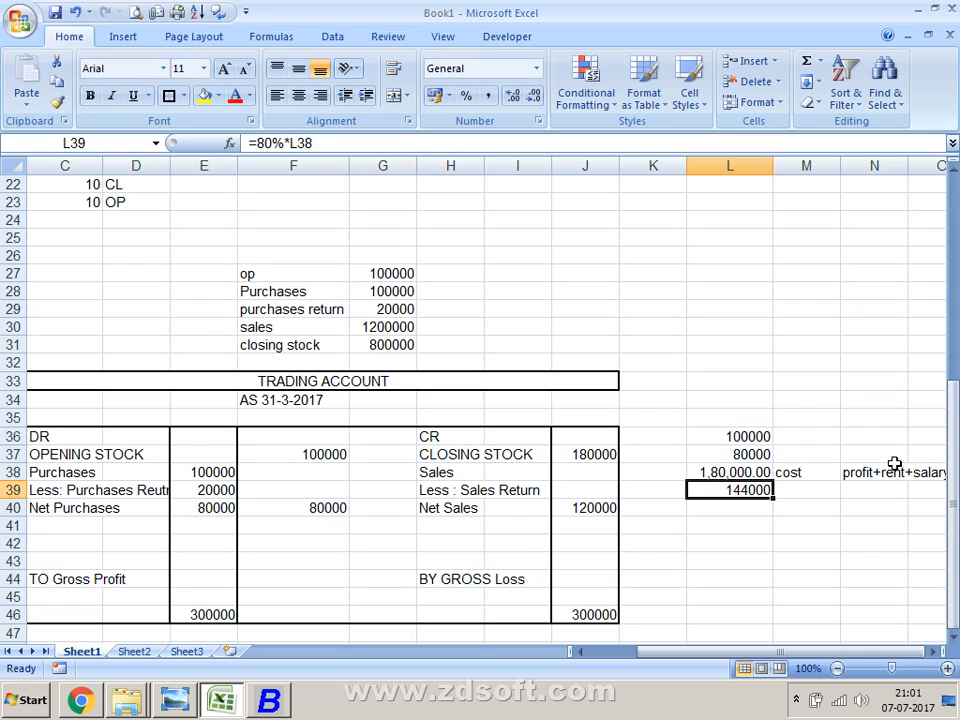
key("Down")
type("=")
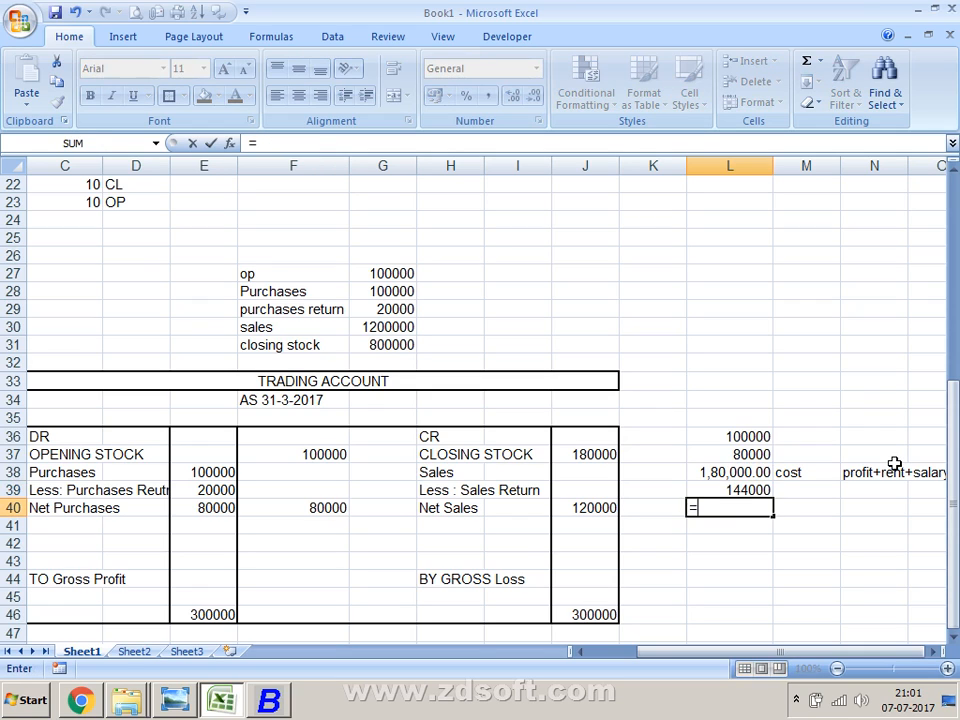
key("Up")
key("Escape")
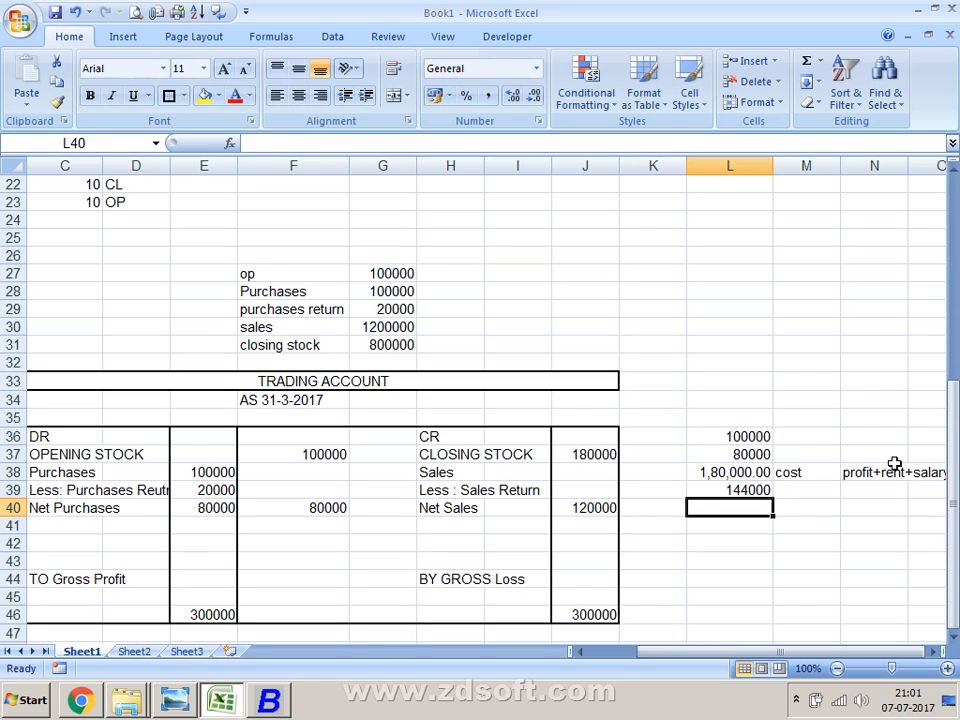
Compare the cost total in L38 with the 80% calculation in L39.
key("Up")
key("Up")
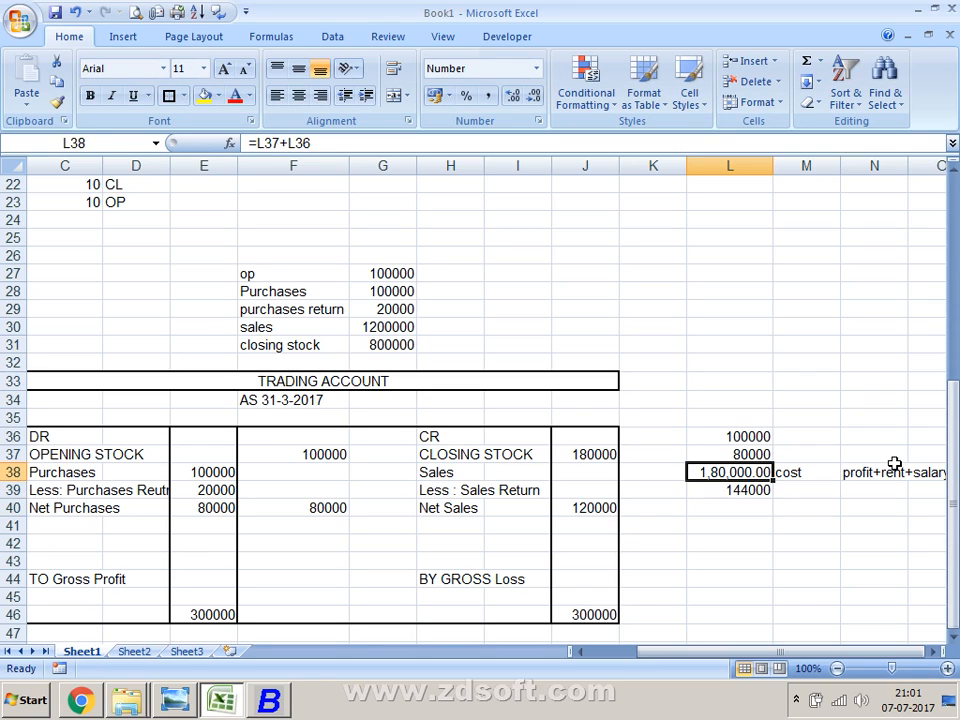
key("Down")
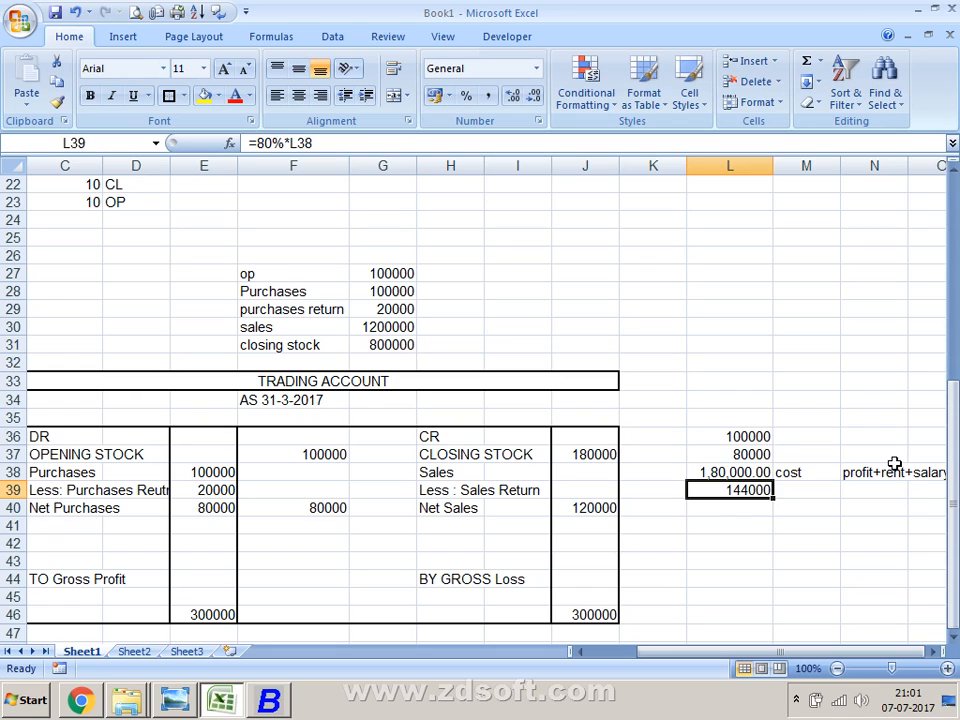
key("Up")
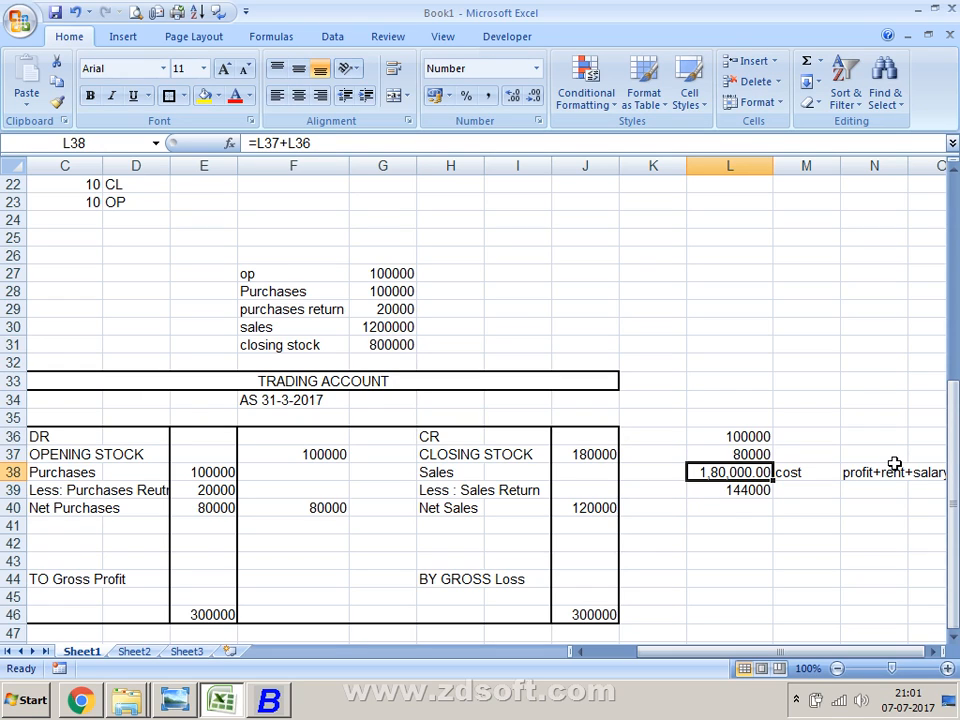
key("Down")
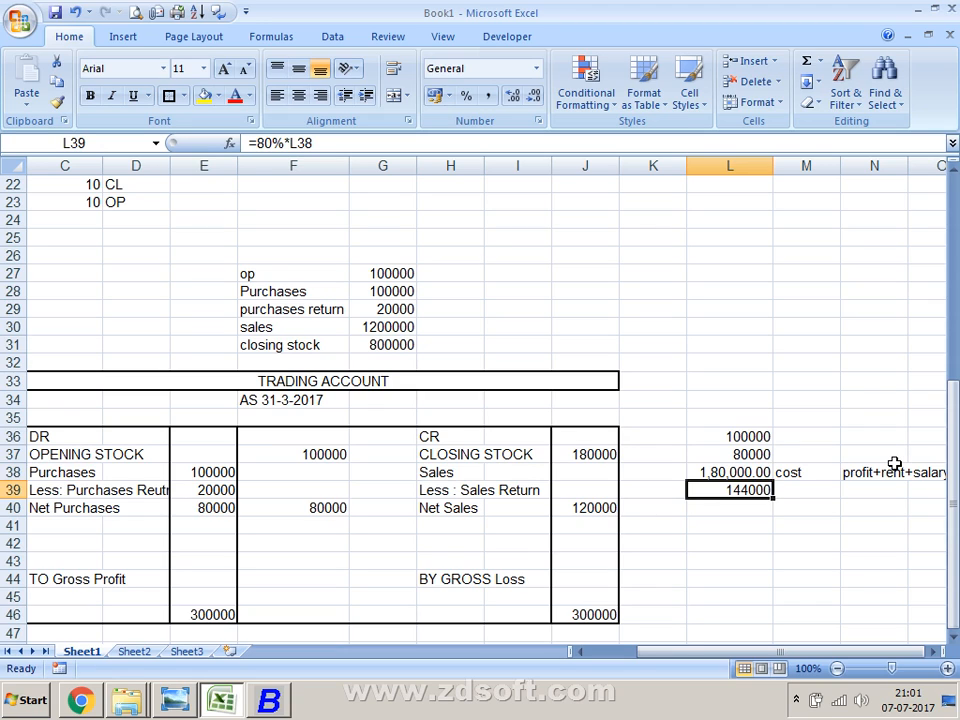
key("Down")
key("Up")
key("Up")
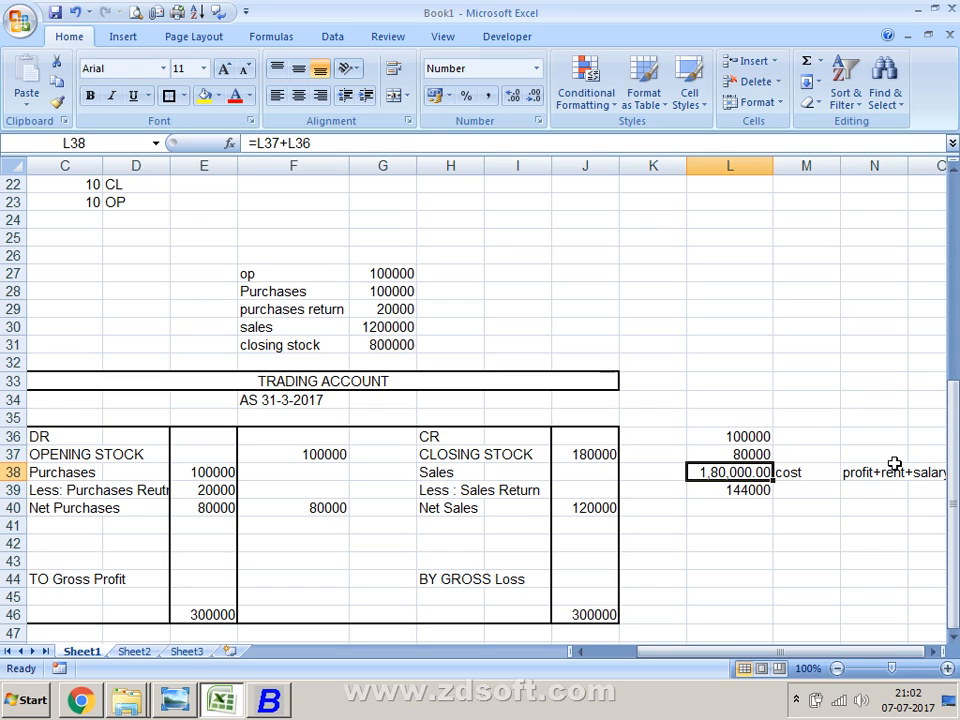
key("Down")
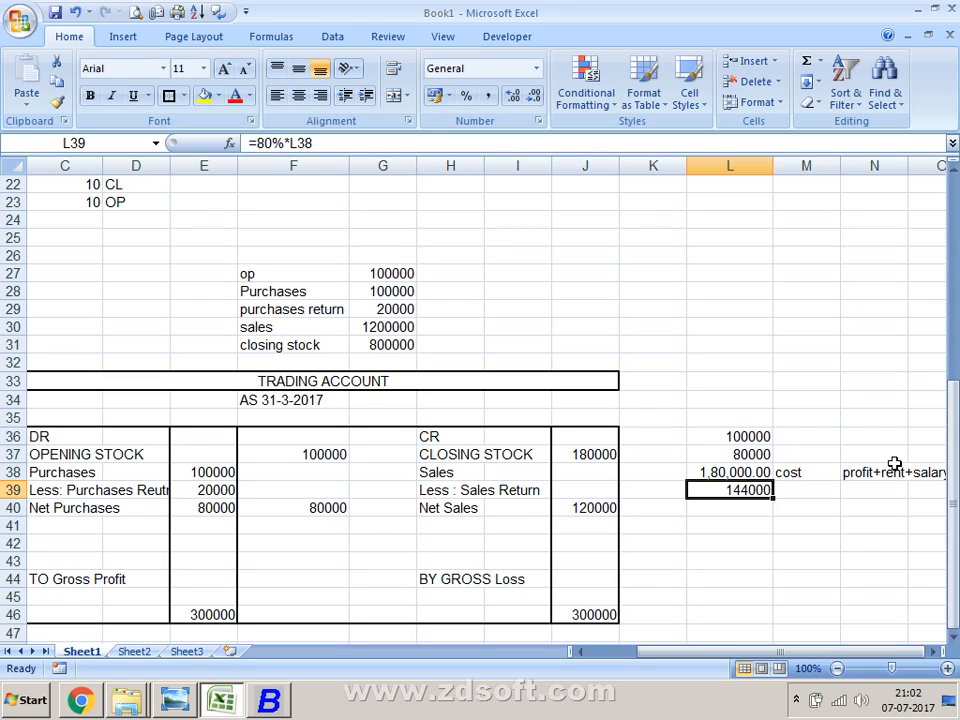
Calculate 20% of the cost in L40 with =L38*20%.
key("Down")
type("=")
key("Up")
key("Up")
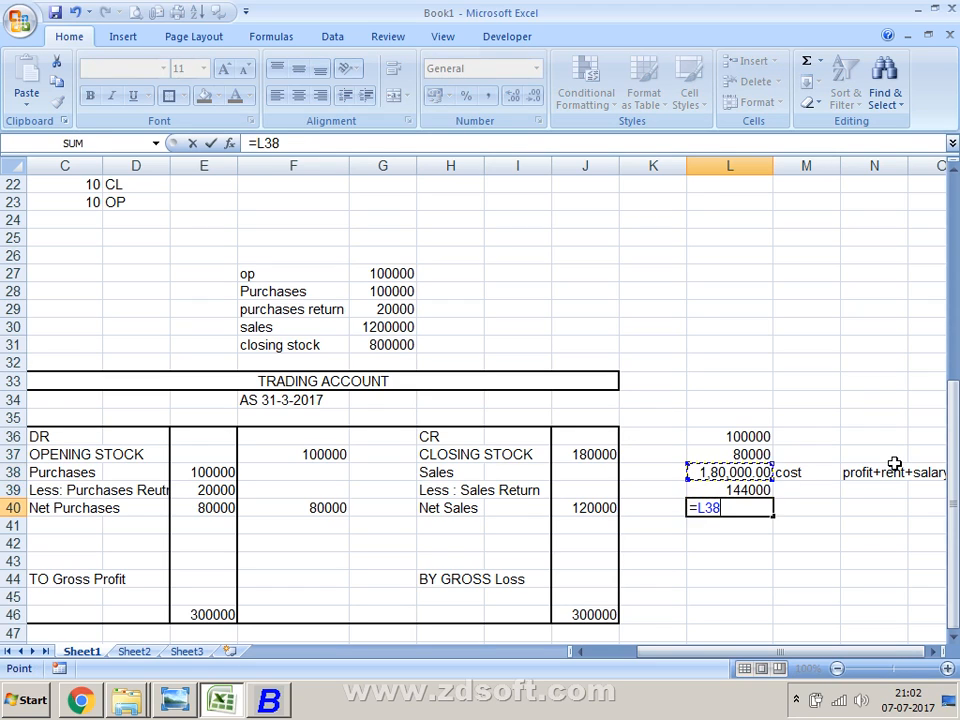
type("*20%^")
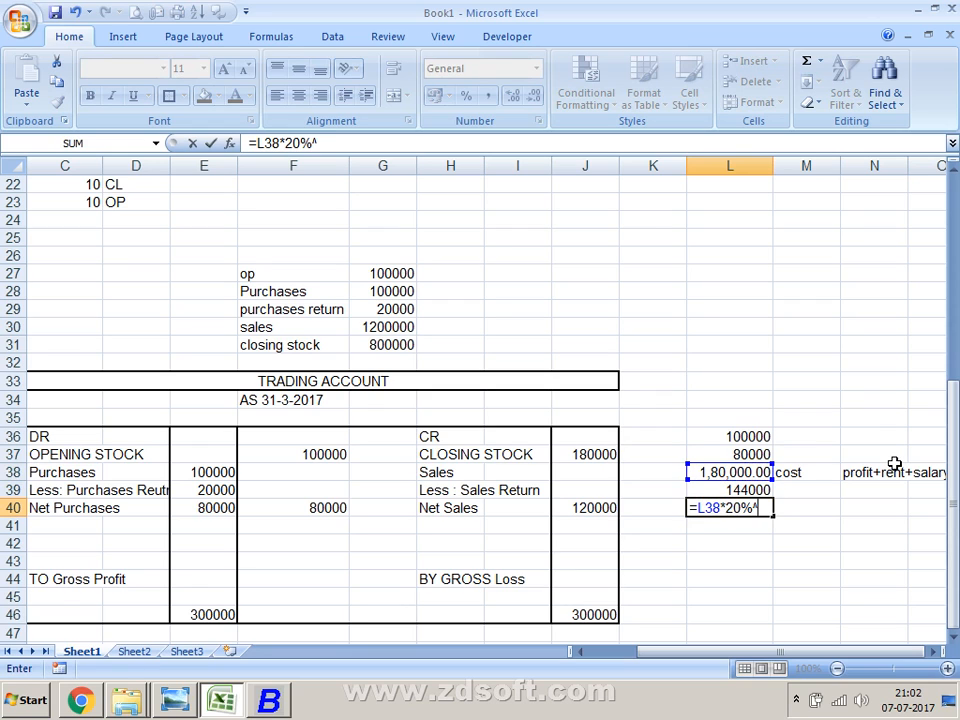
key("BackSpace")
key("Return")
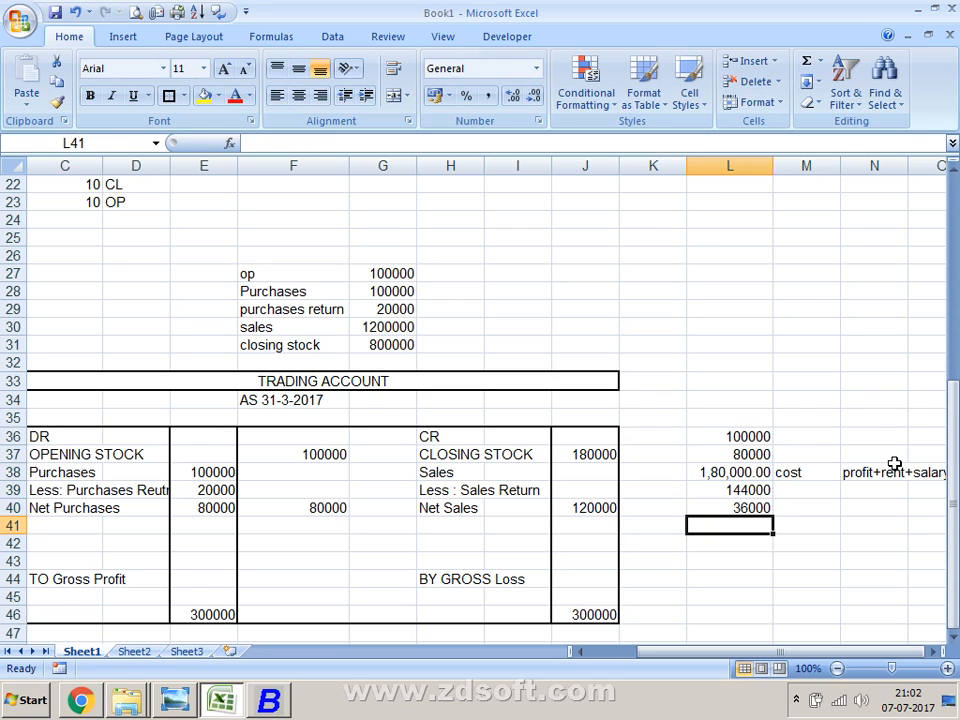
Subtract the 20% amount from the cost in L41 with =L38-L40.
type("=")
key("Up")
key("Up")
key("Up")
type("-")
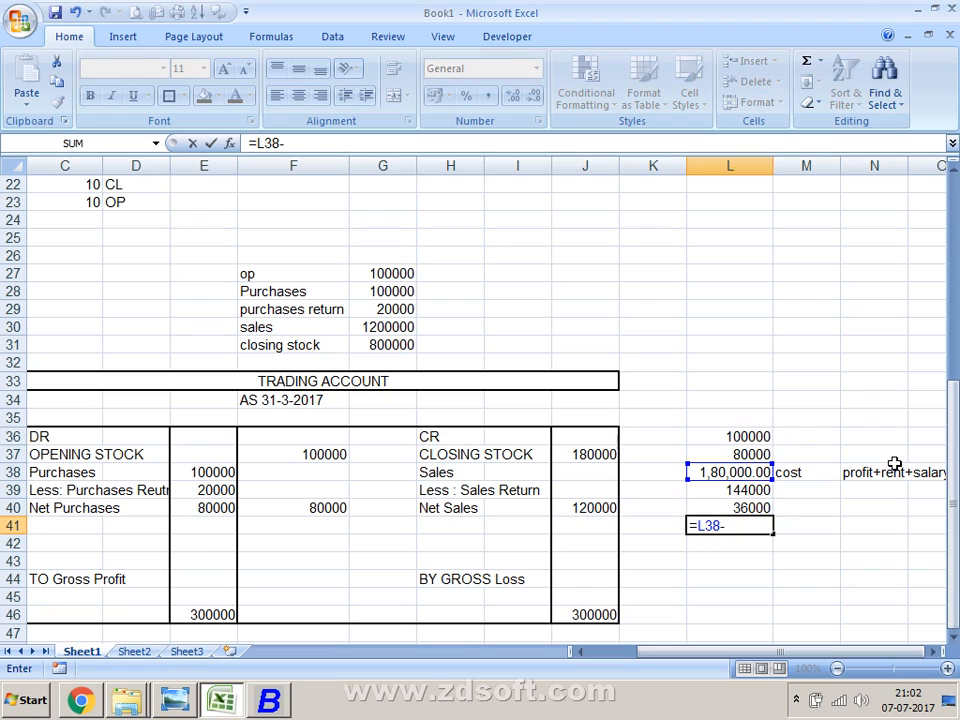
key("Up")
key("Return")
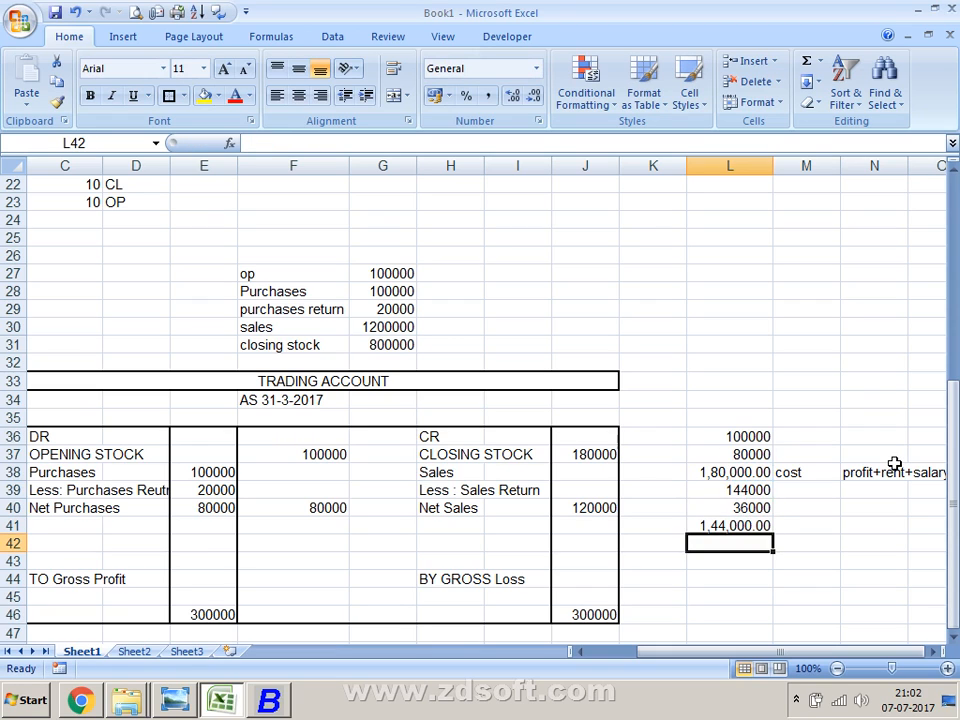
Review the side calculation from the two amounts in L36 and L37 through the cost to the 80% figure in L39.
key("Up")
key("Up")
key("Up")
key("Up")
key("Up")
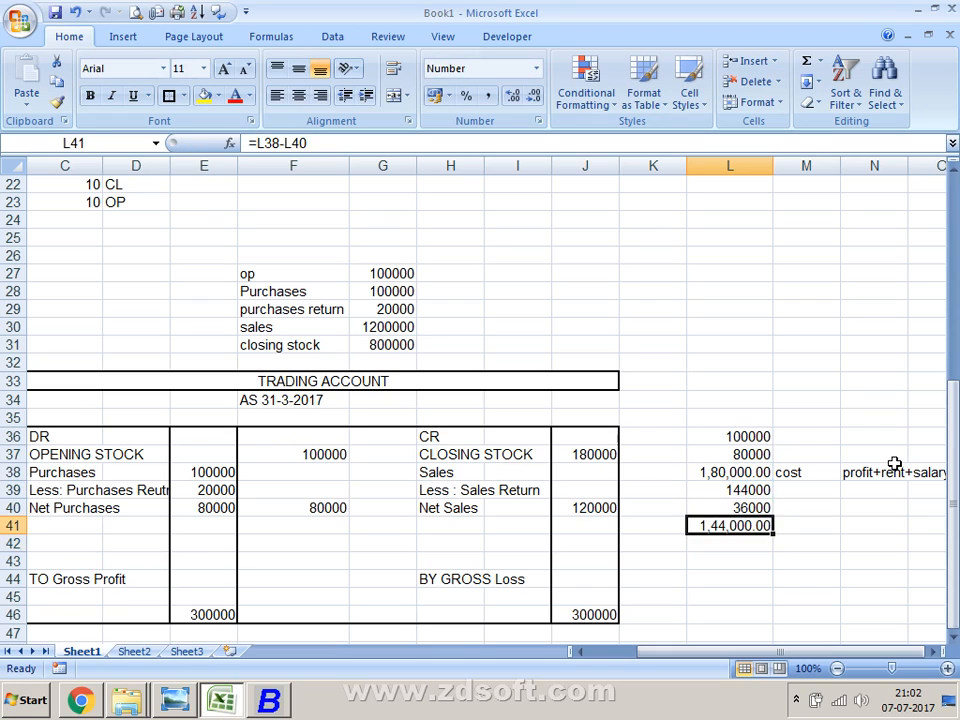
key("Up")
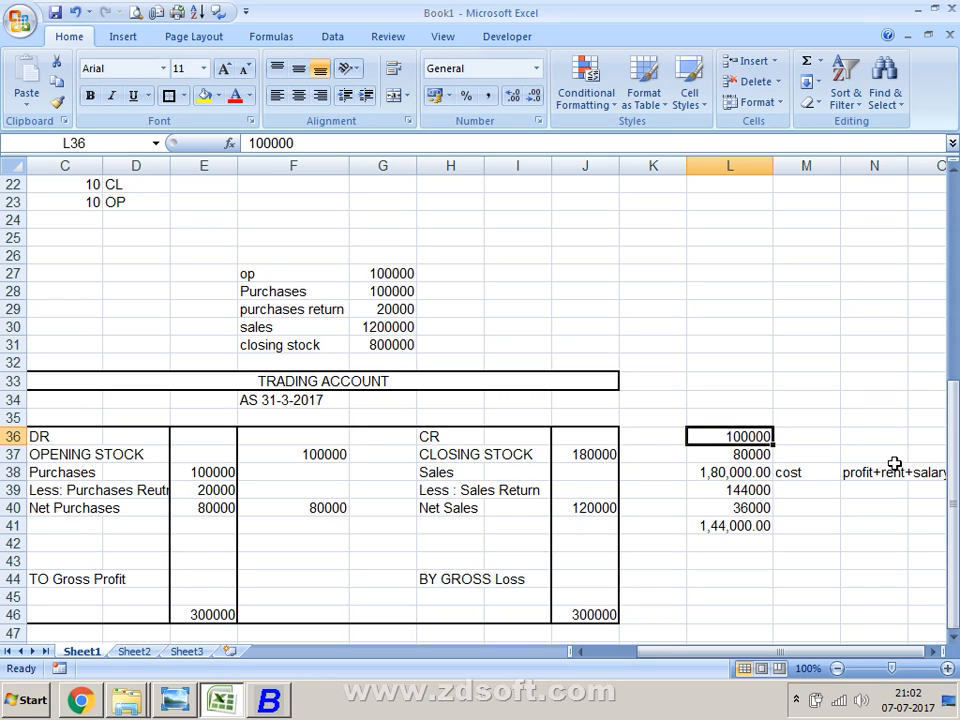
key("Down")
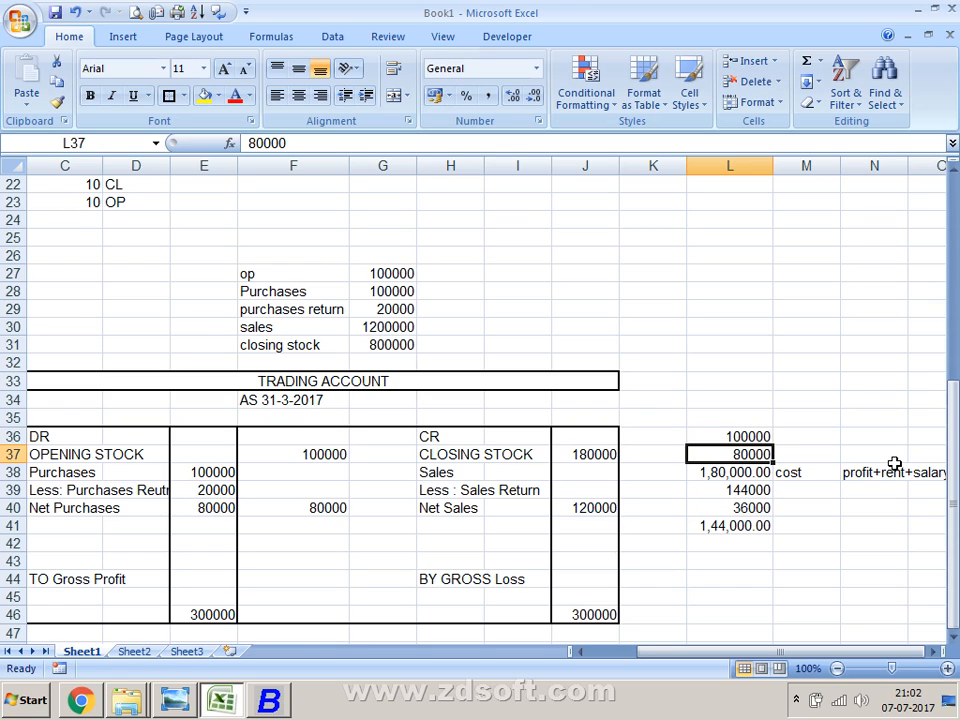
key("Down")
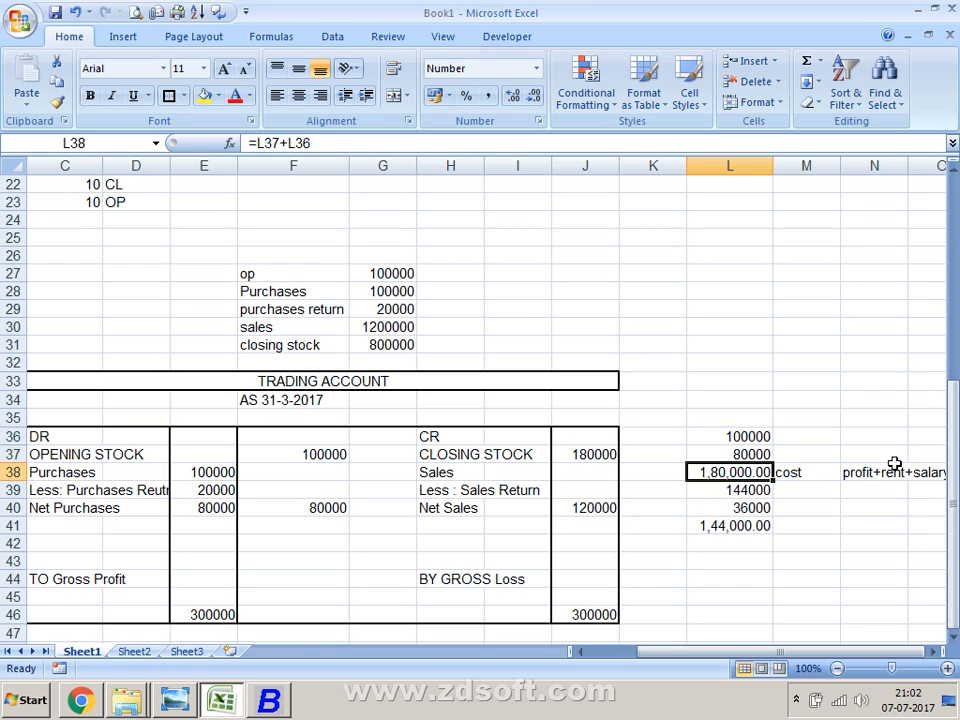
key("Down")
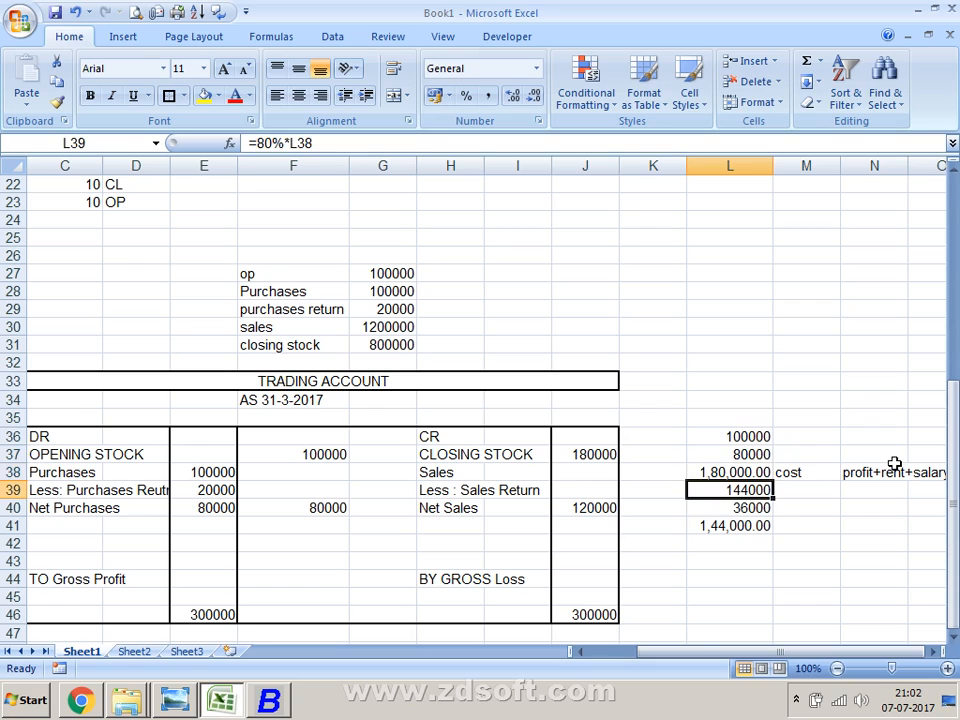
Enter 80% in M39, beside the 80% calculation.
key("Right")
type("80")
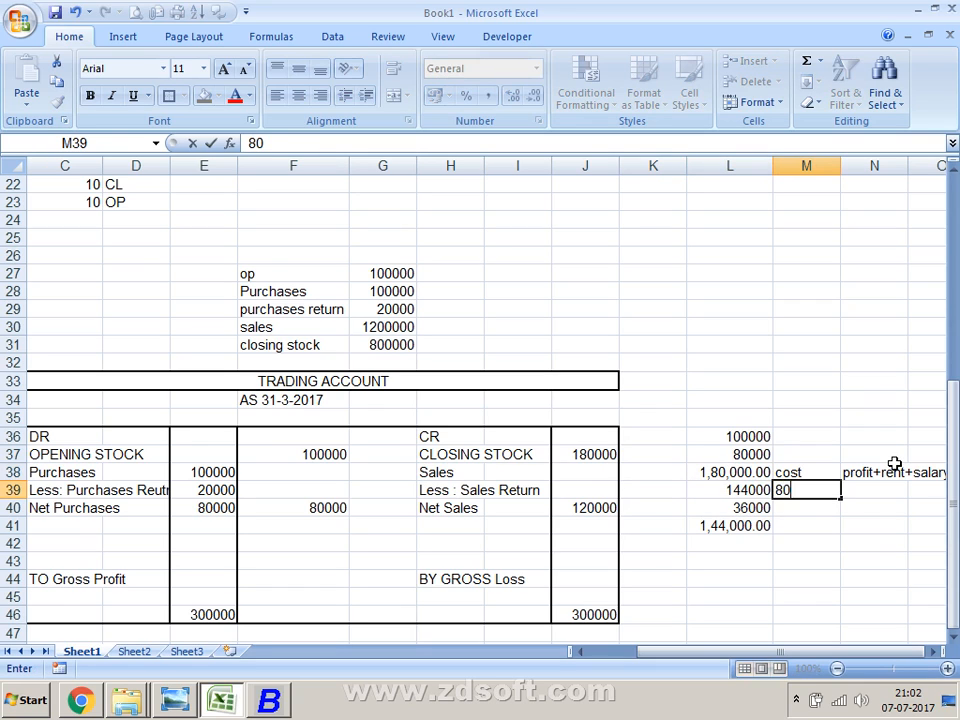
type("%")
key("Return")
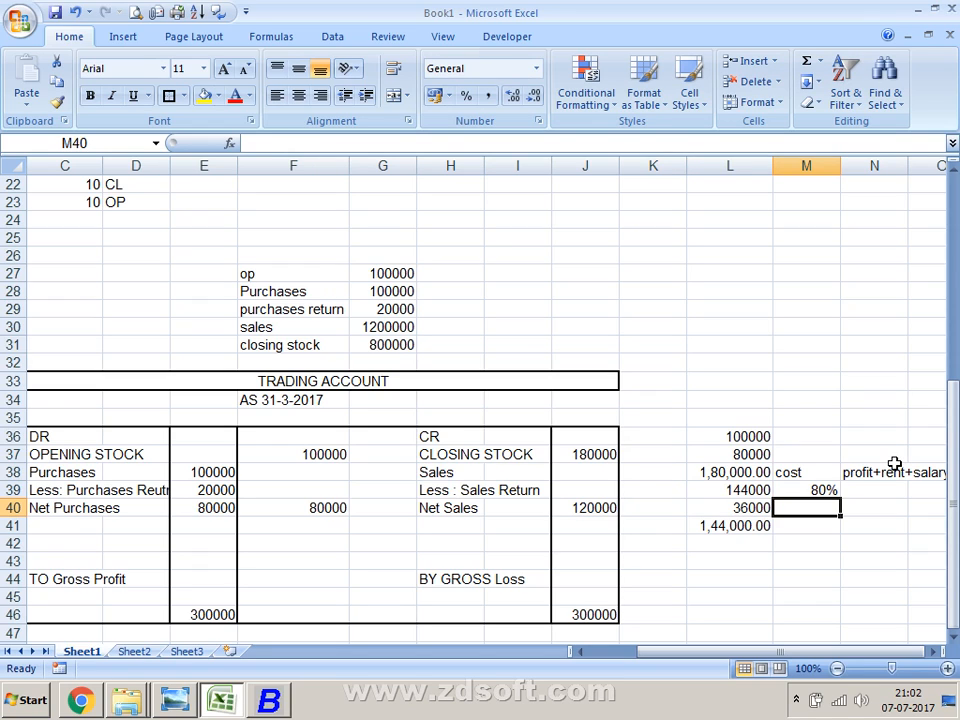
Enter 1 in N39, below the profit, rent and salary note.
key("Up")
key("Left")
key("Up")
key("Down")
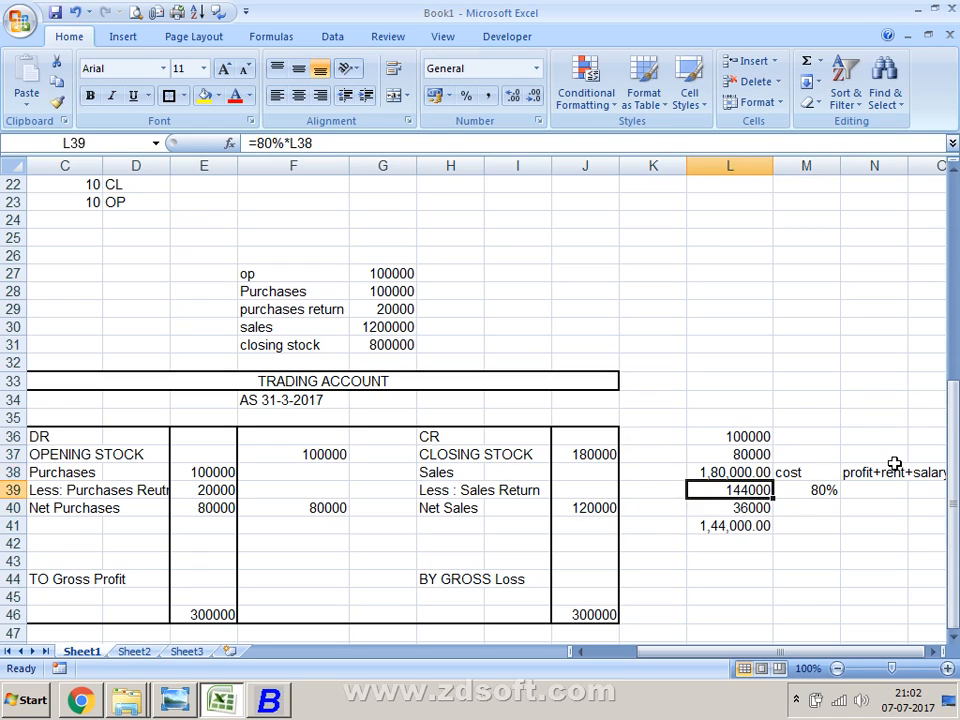
key("Right")
key("Right")
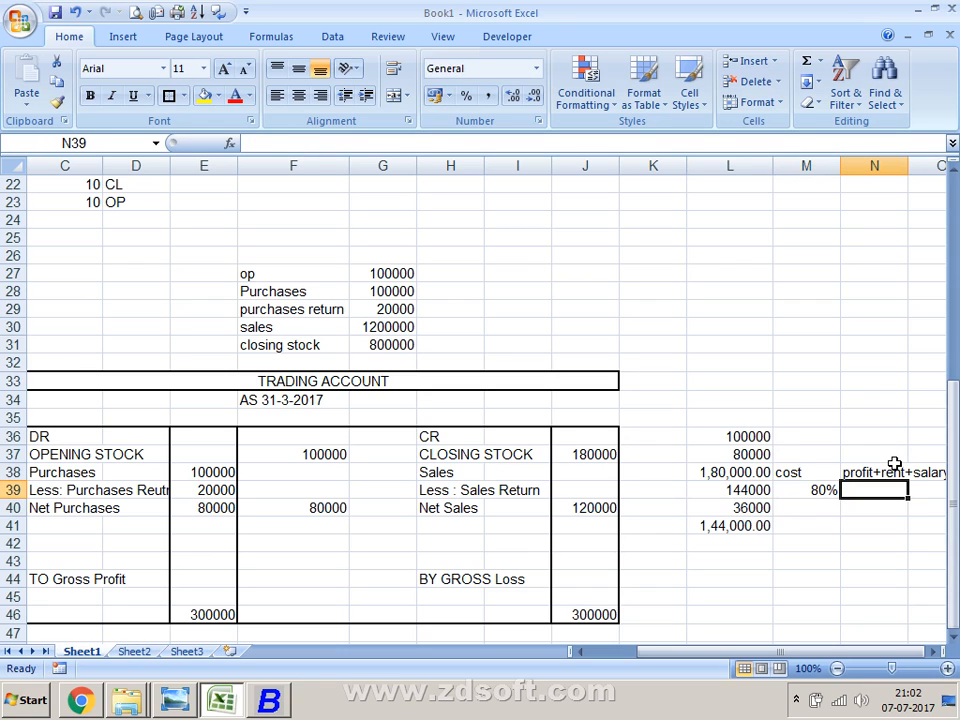
type("1")
key("Return")
Enter 100 in O39 and 80 in O40 as small example amounts.
key("Up")
key("Right")
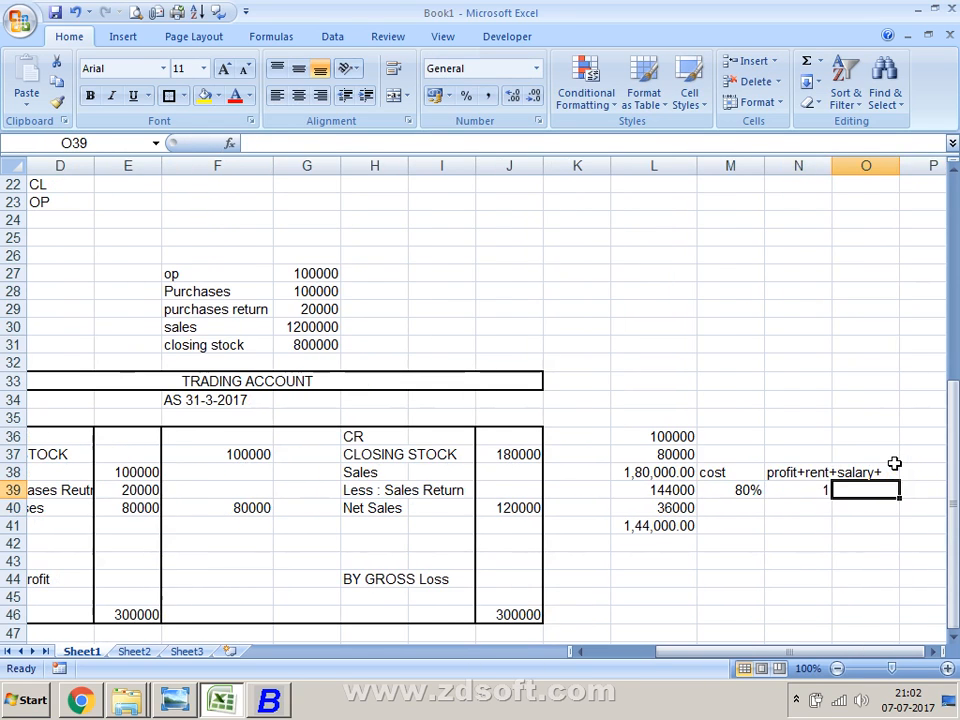
type("100")
key("Return")
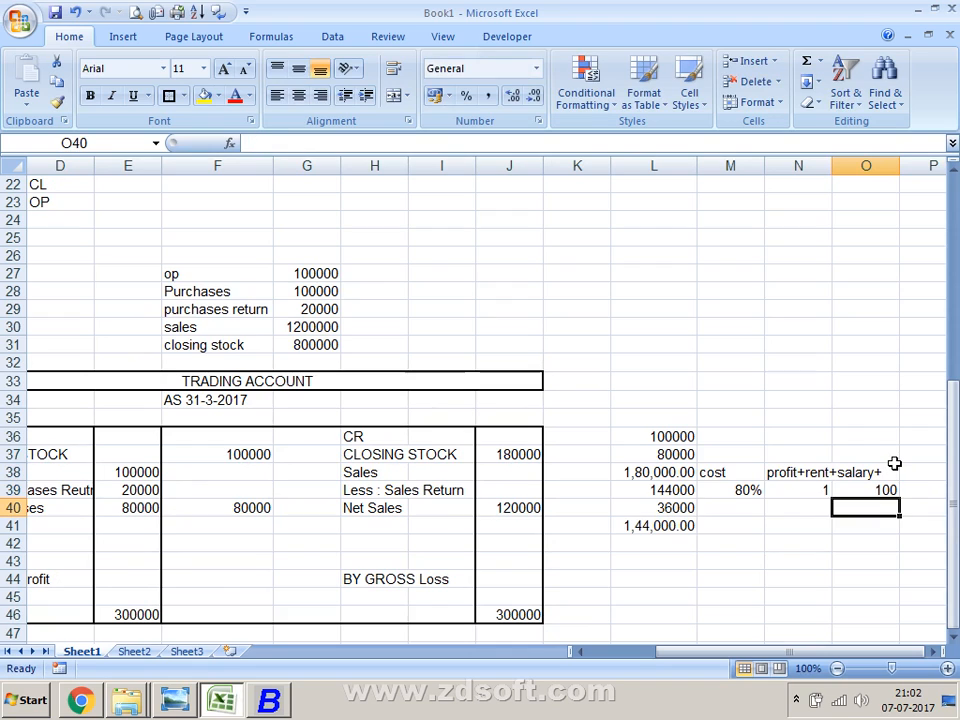
type("80")
key("Return")
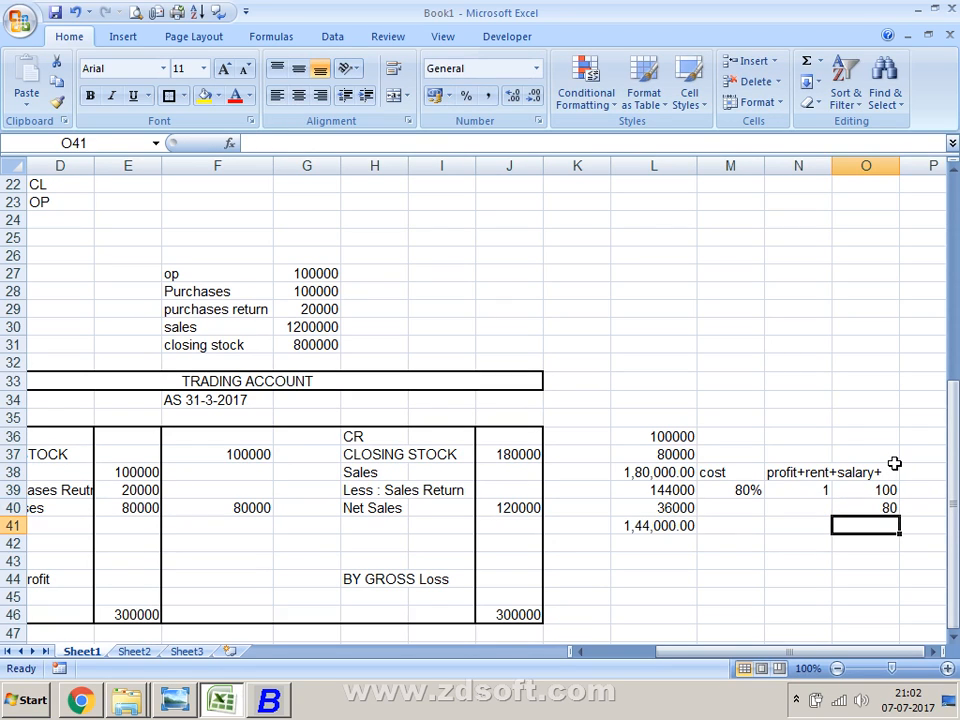
Total the two example amounts in O41 with =O40+O39.
type("=")
key("Up")
type("+")
key("Up")
key("Up")
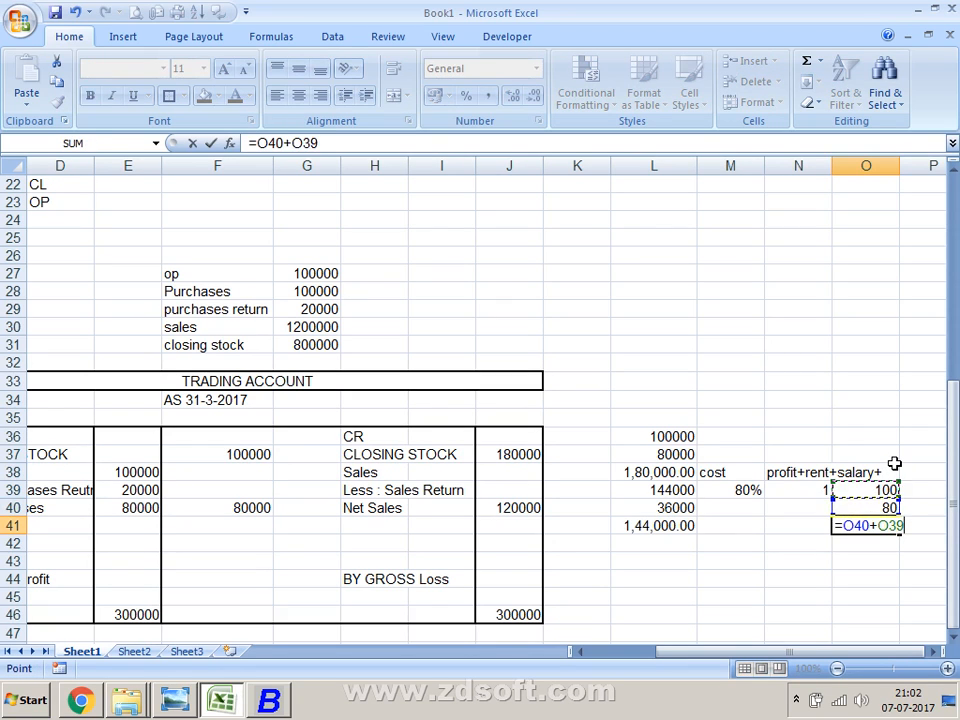
key("Return")
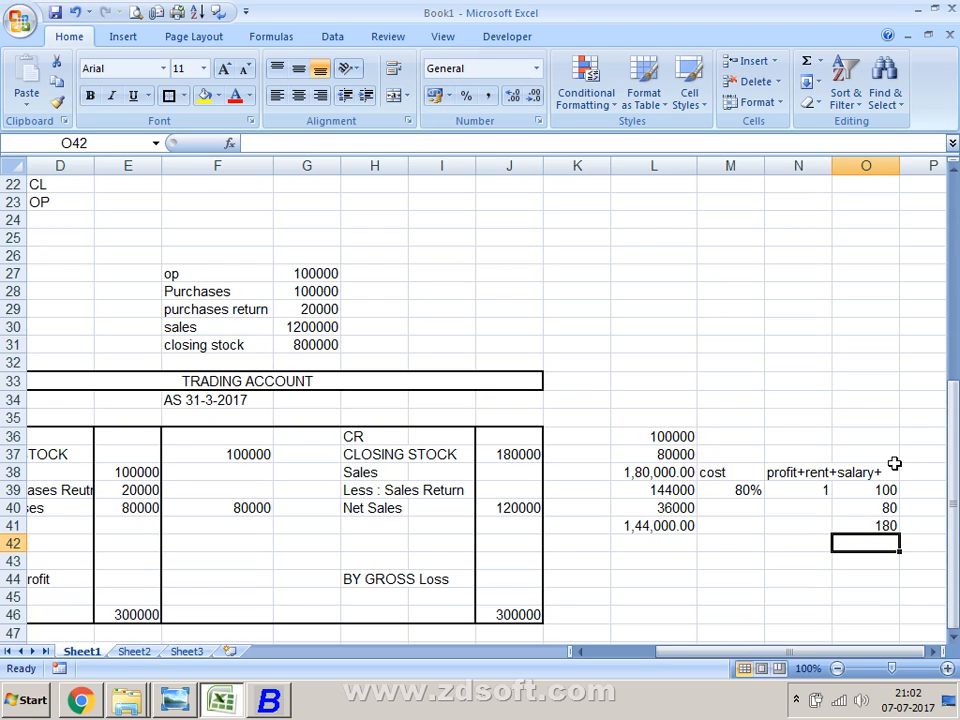
key("Left")
key("Left")
key("Left")
key("Left")
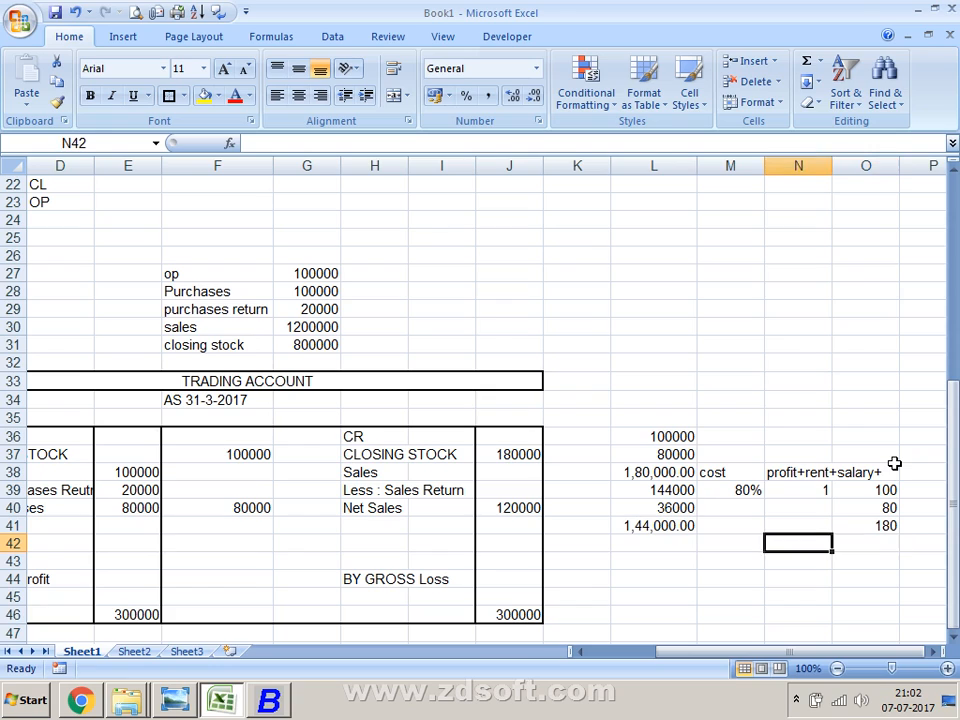
Review the side calculations beside the trading account, selecting the cost figures in L36:L41.
key("Up")
key("Up")
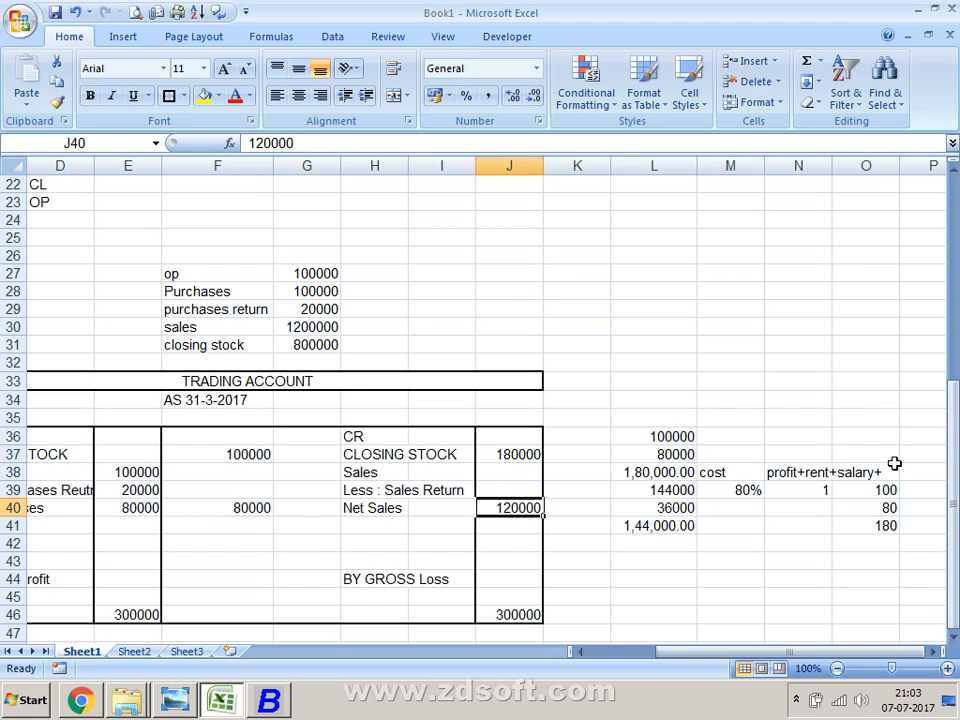
key("Right")
key("Right")
key("Up")
key("Up")
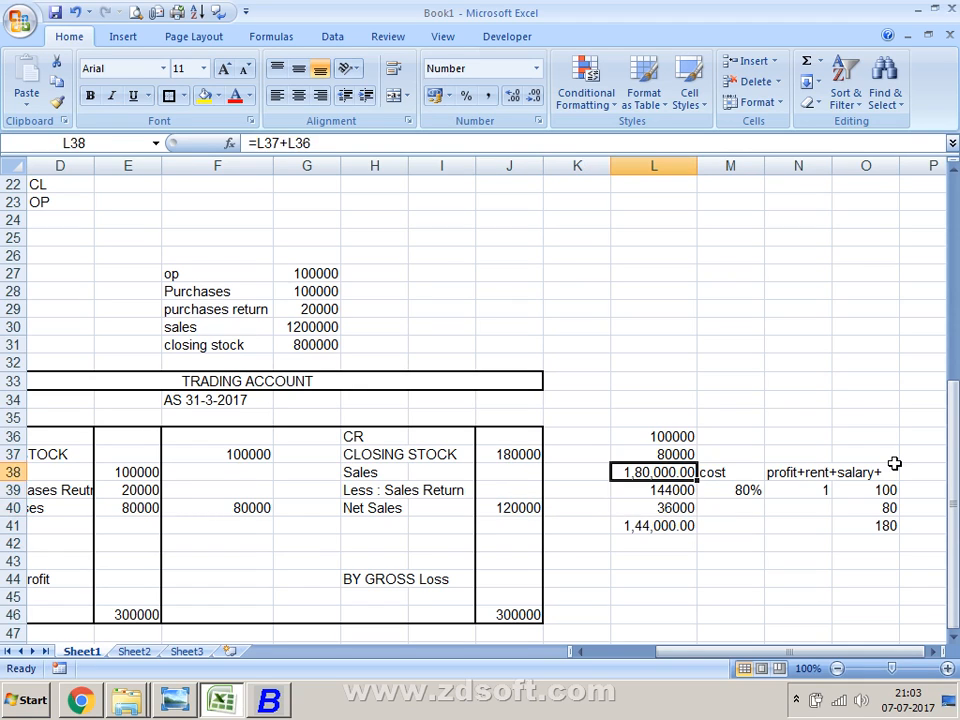
key("Up")
key("Up")
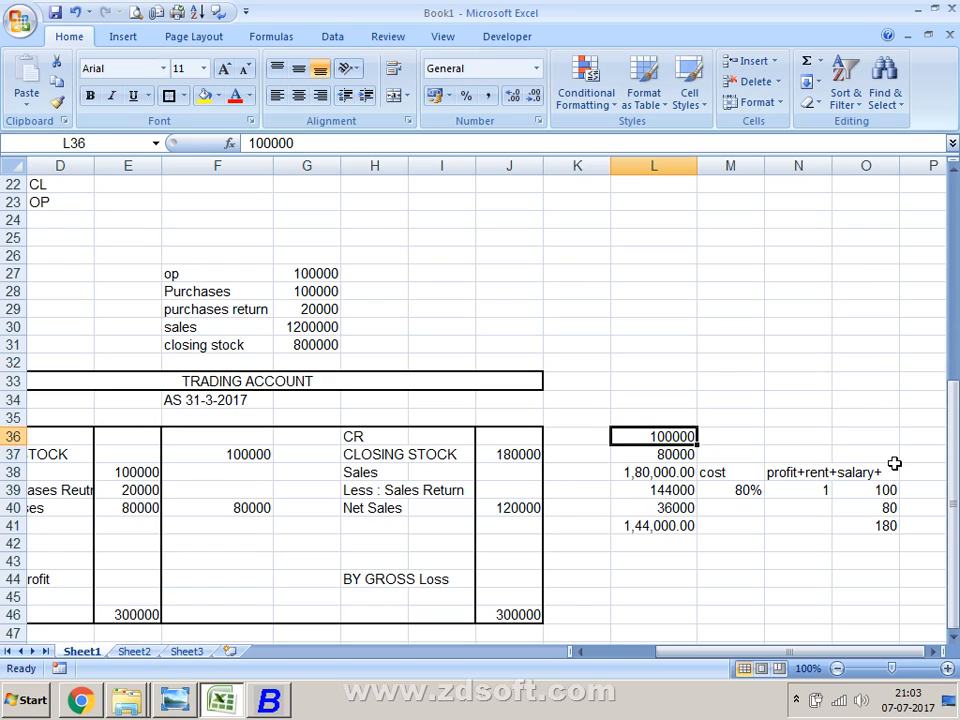
key("shift+Down")
key("shift+Down")
key("shift+Down")
key("shift+Down")
key("shift+Down")
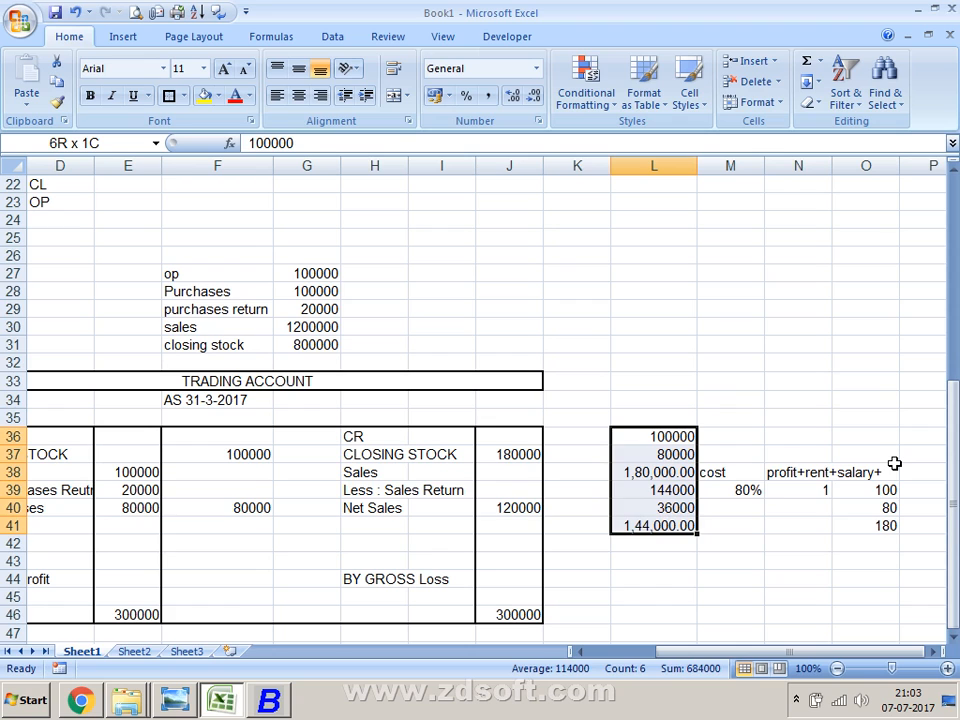
Go back to the debit side of the trading account and examine its entries from the DR heading to OPENING STOCK.
key("Left")
key("Left")
key("Left")
key("Left")
key("Left")
key("Left")
key("Left")
key("Left")
key("Left")
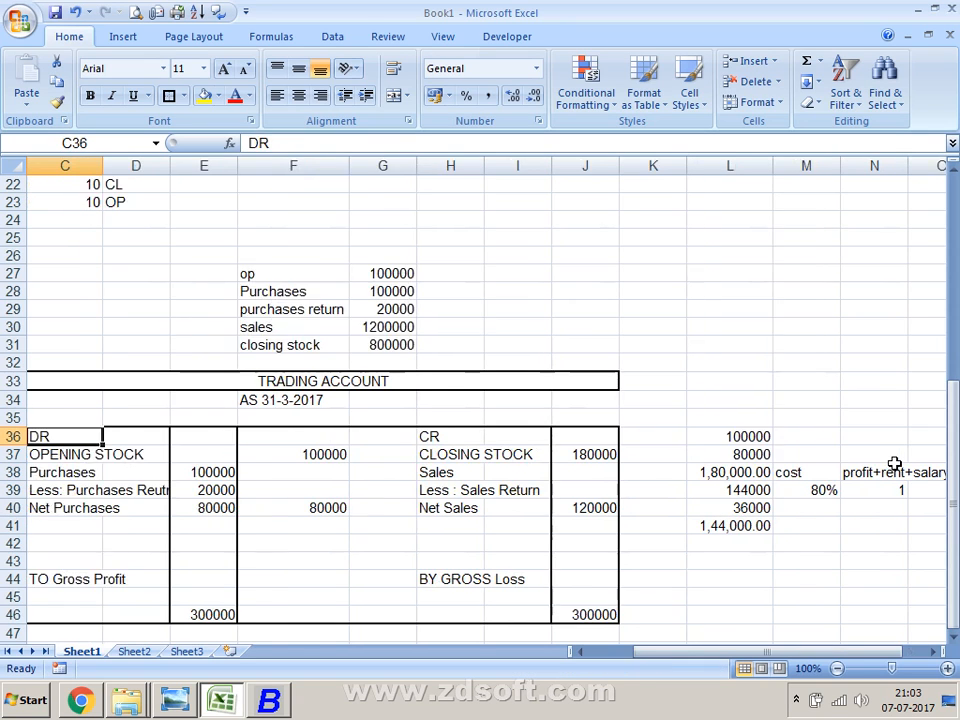
key("Left")
key("Left")
key("Right")
key("Right")
key("Down")
key("Right")
key("Left")
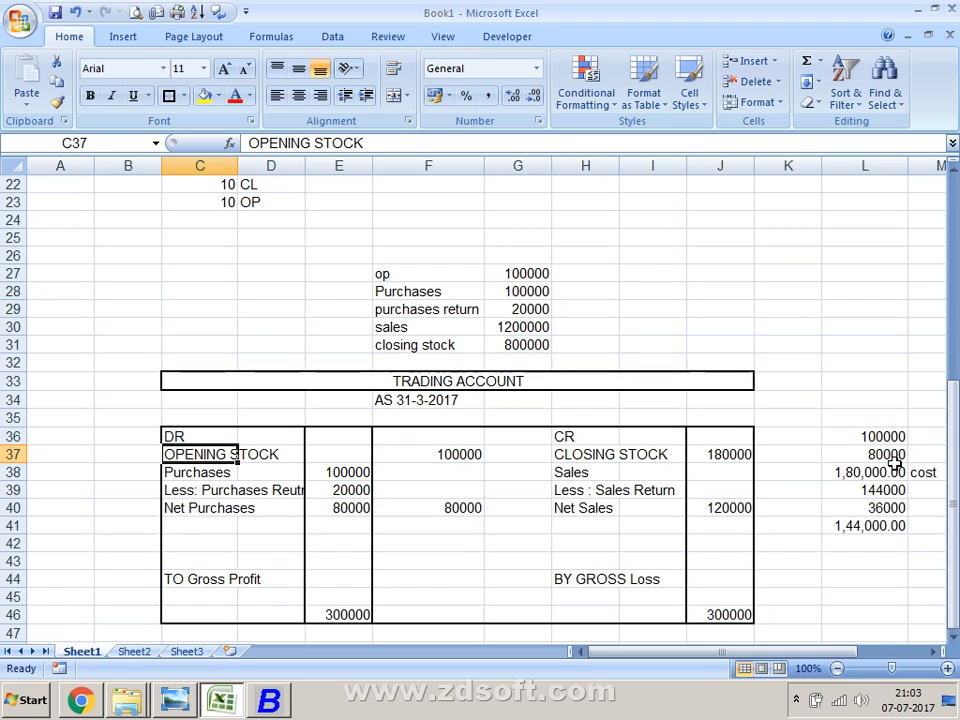
Review the trading account's date line and the opening stock entry with its amount on the debit side.
key("Up")
key("Up")
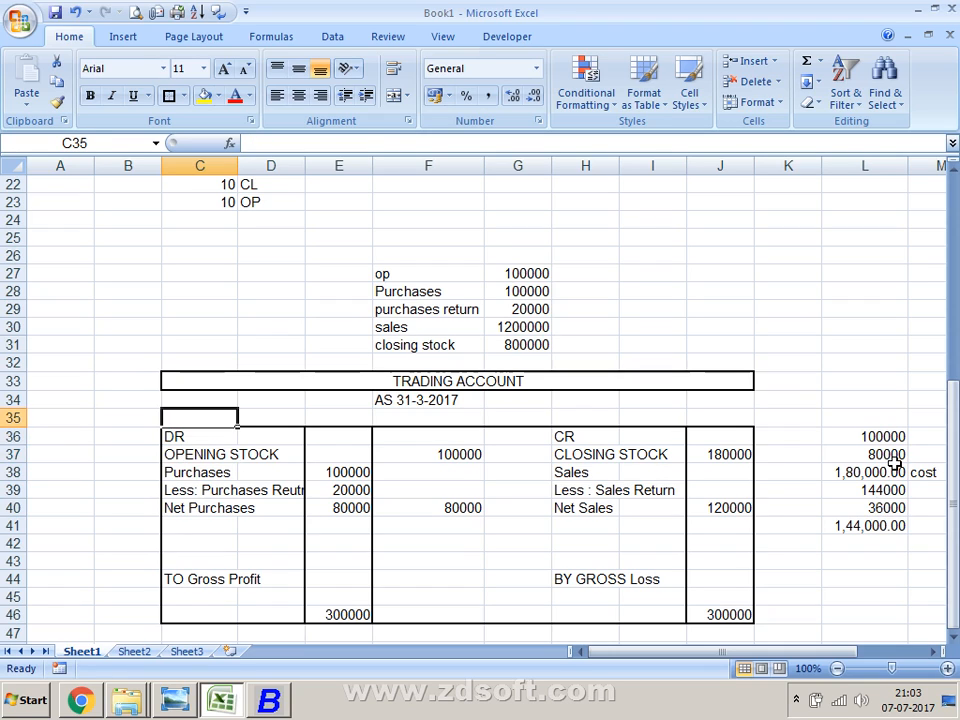
key("Up")
key("Up")
key("Down")
key("Right")
key("Right")
key("Right")
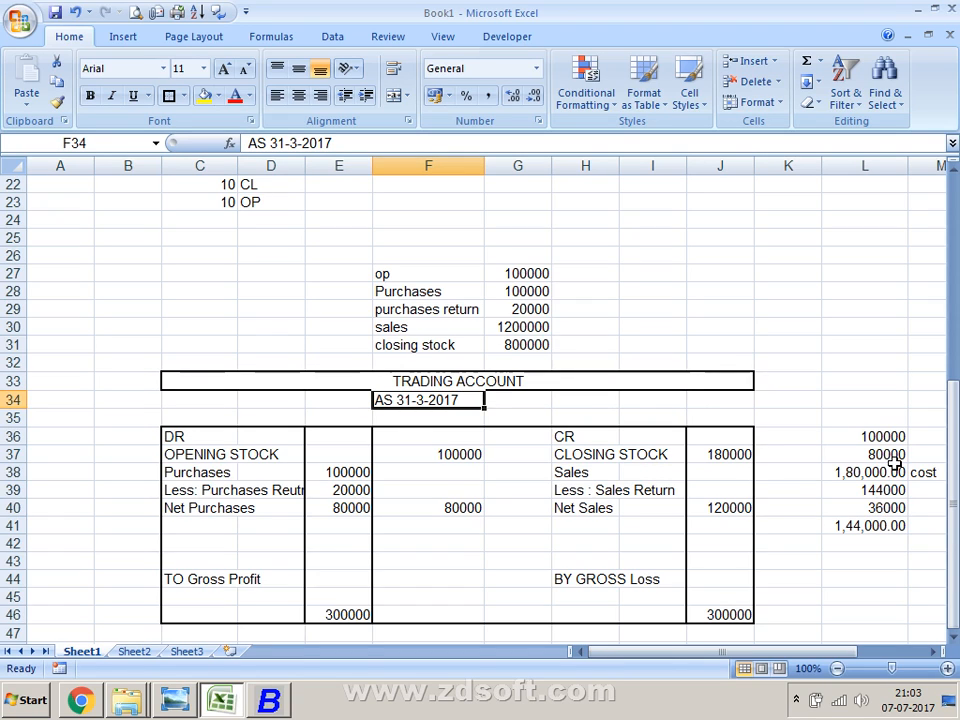
key("Down")
key("Down")
key("Down")
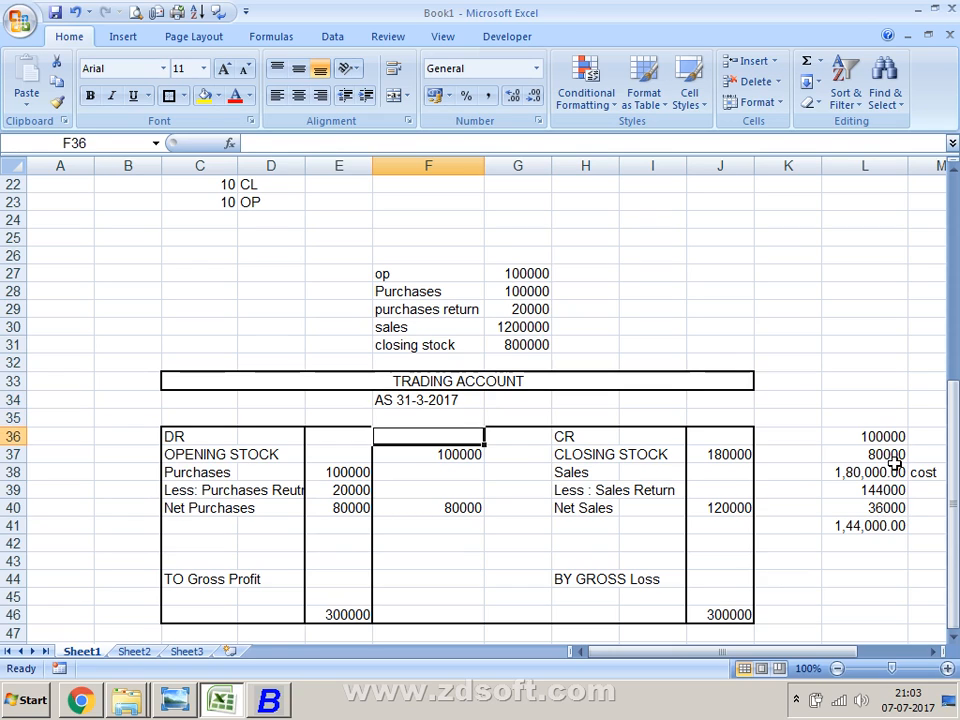
key("Left")
key("Left")
key("Left")
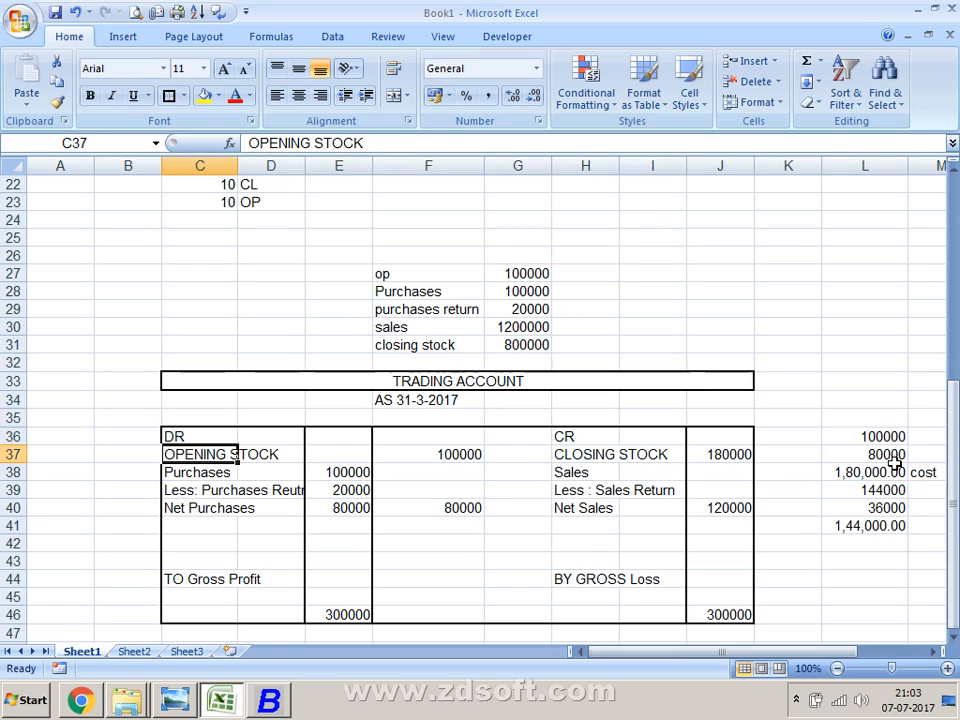
key("Left")
key("Right")
key("Right")
key("Right")
key("Right")
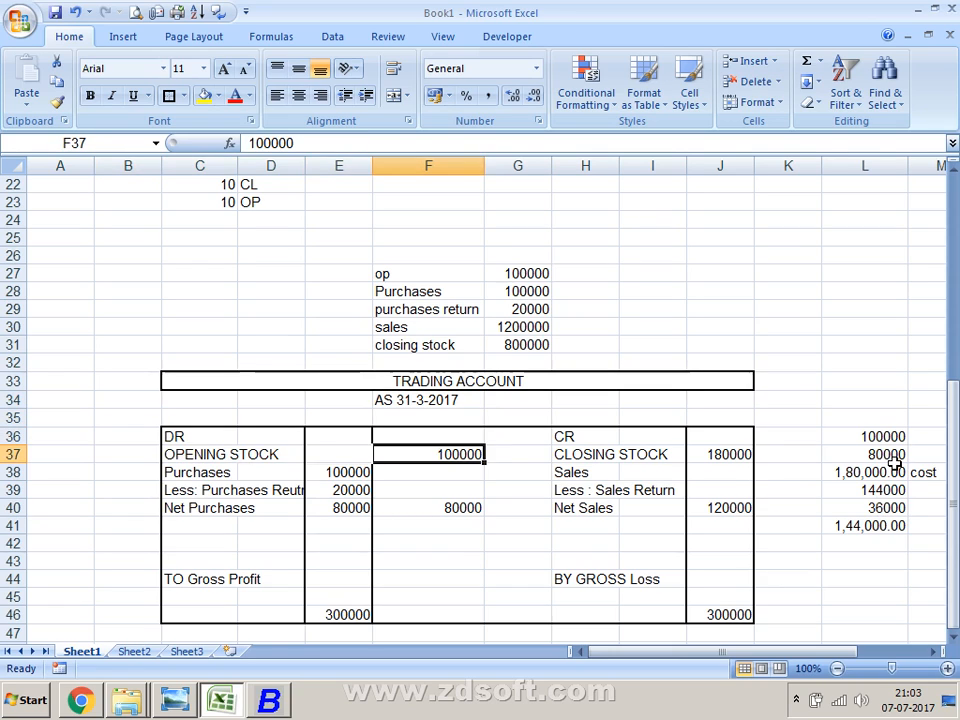
Add the label F.Y in B35 and the financial year's start date 01-4-2017 in C35.
key("Left")
key("Left")
key("Left")
key("Left")
key("Up")
key("Up")
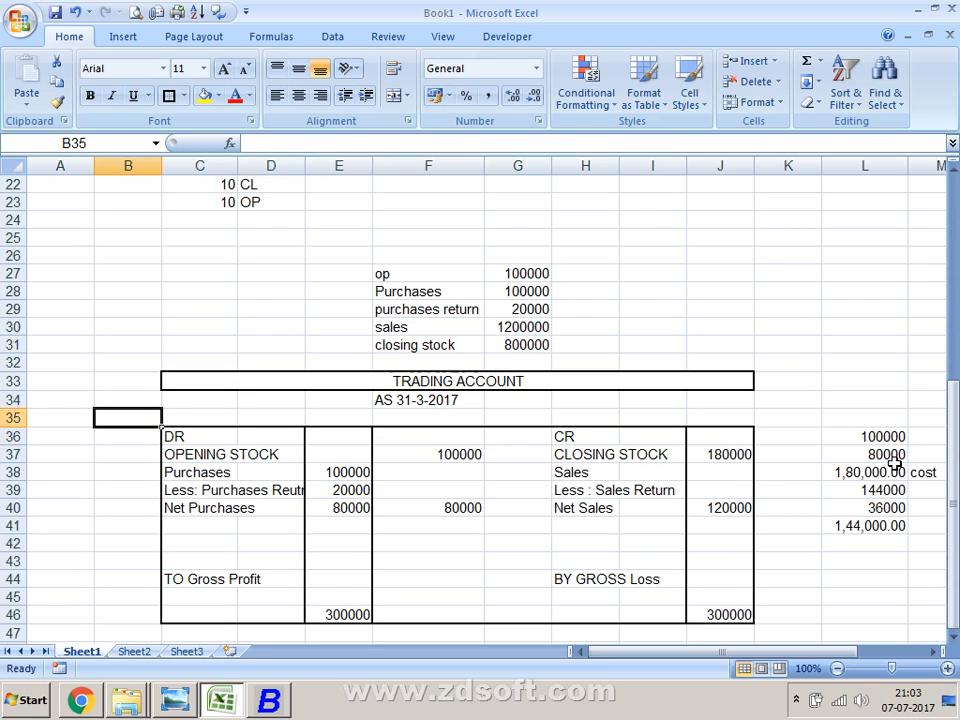
type("f")
key("BackSpace")
type("F")
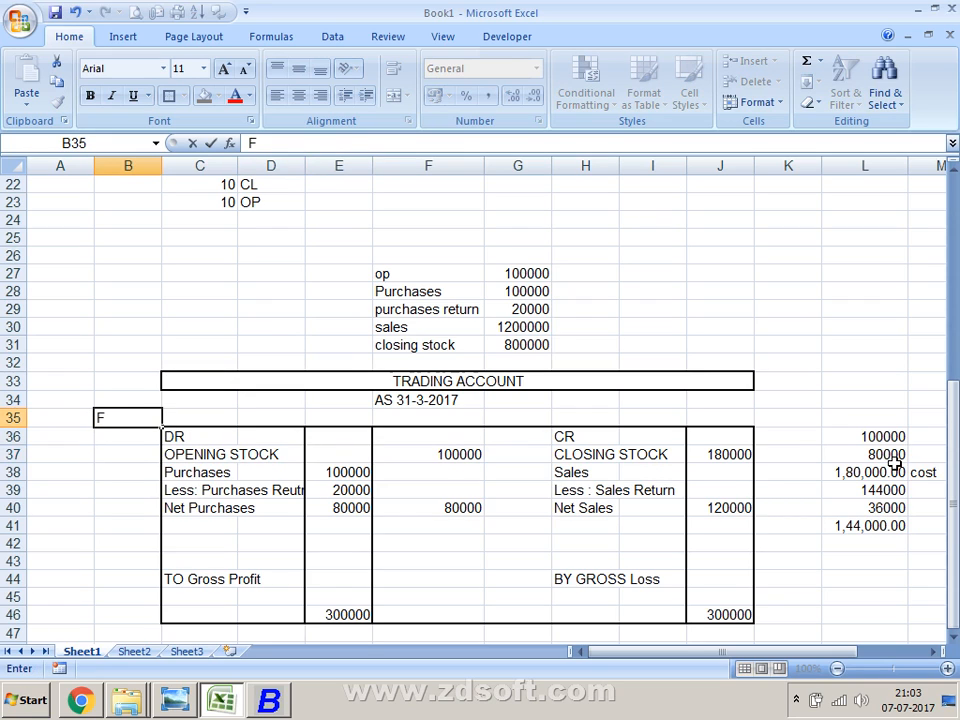
type(".Y")
key("Right")
type("01")
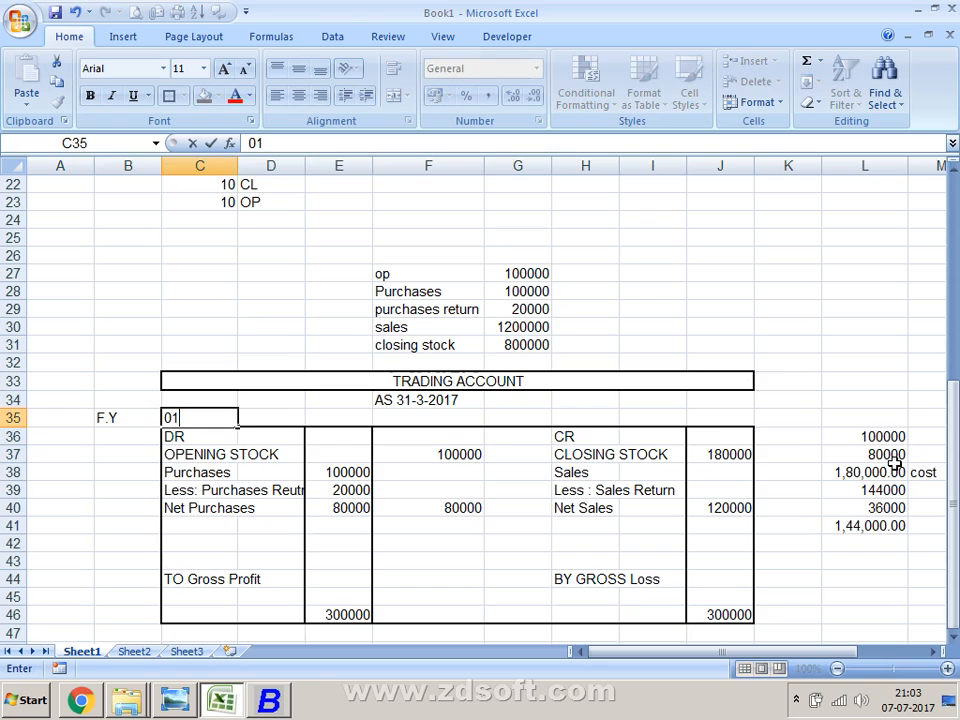
type("-4-2017")
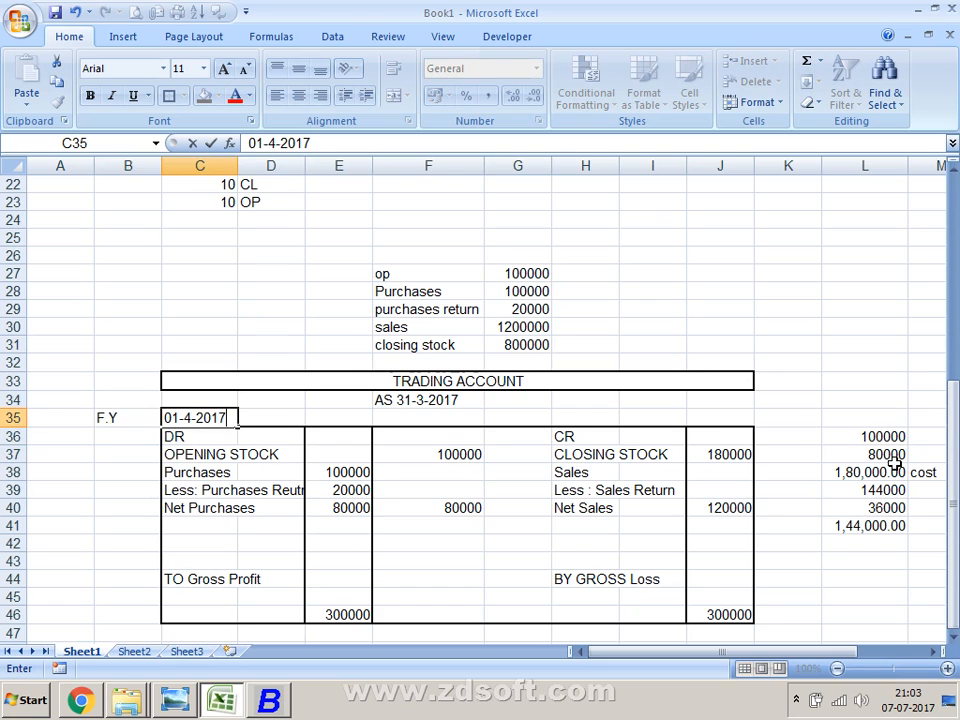
key("Return")
key("Return")
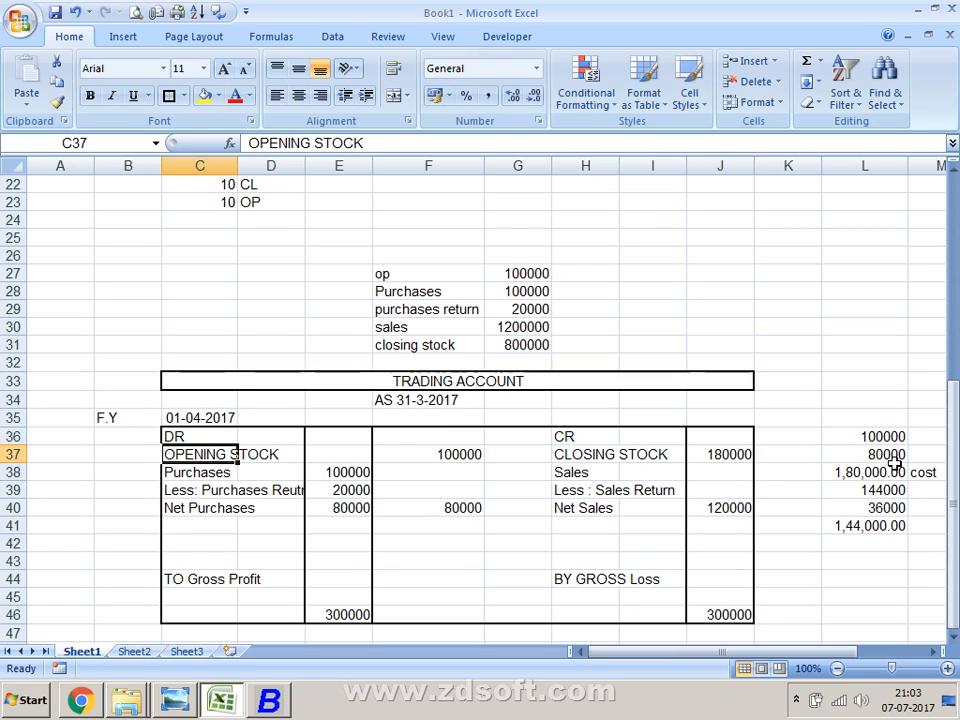
Enter the previous year-end date 31-3-2017 in C34, directly above the financial year's start date.
key("Up")
key("Up")
key("Up")
type("31-3")
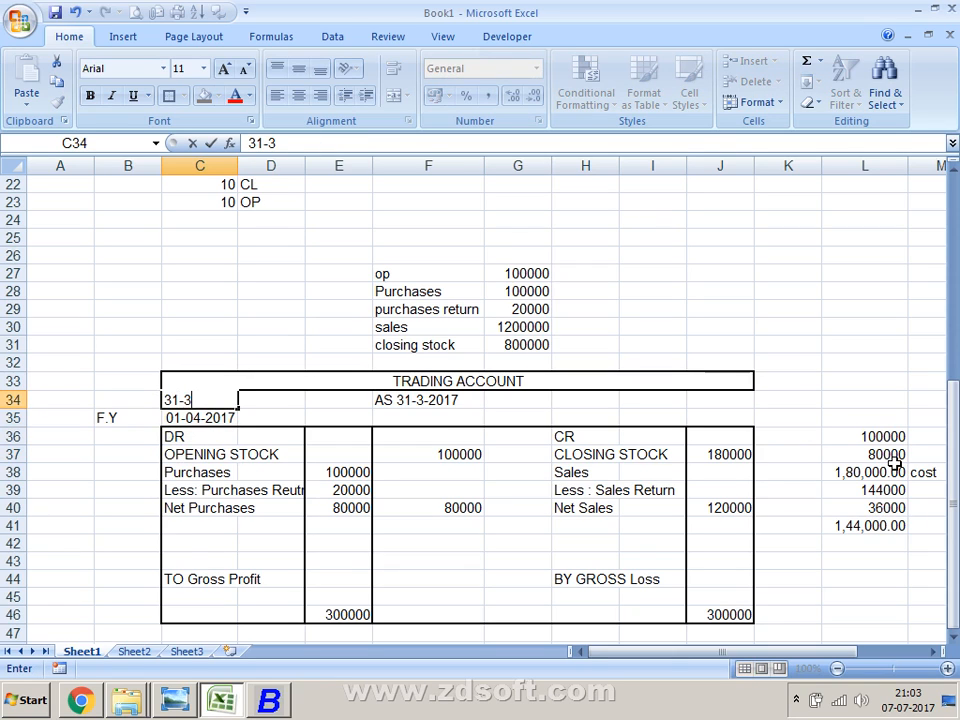
type("-2017")
key("Return")
Enter the financial year's end date 31-3-2018 in J35, above the credit side's amount column.
key("Right")
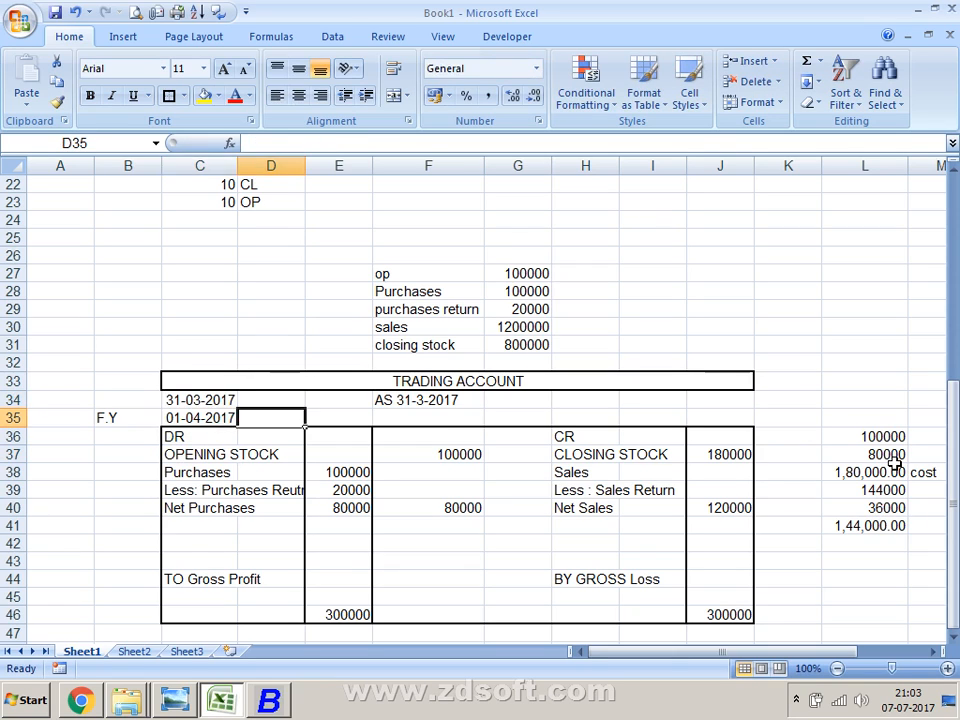
key("Right")
key("Right")
key("Right")
key("Right")
key("Right")
key("Right")
key("Down")
key("Down")
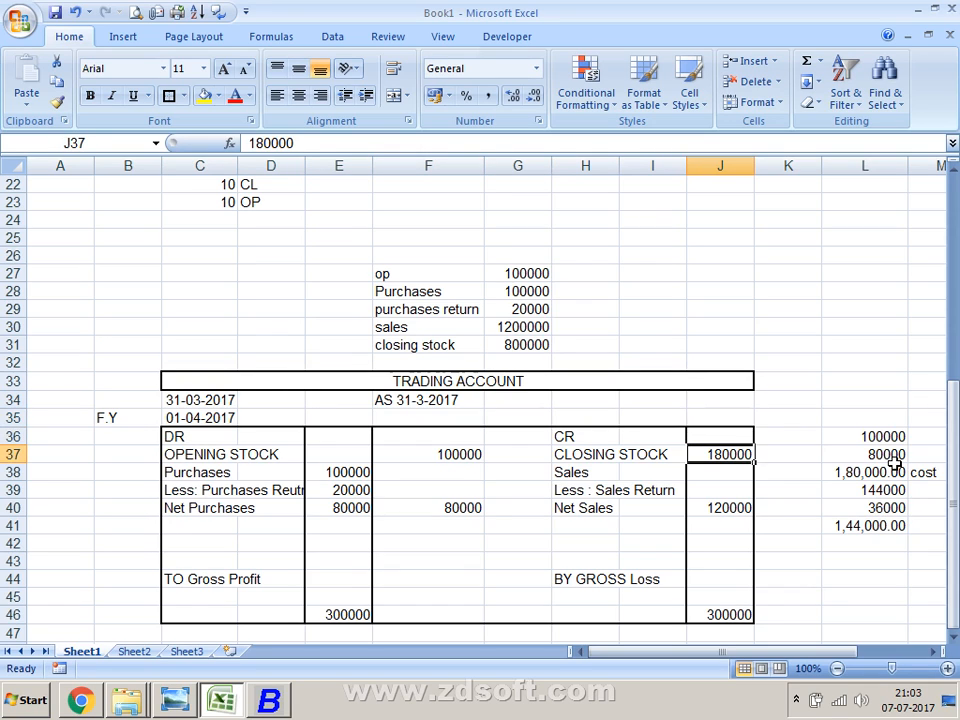
key("Up")
key("Up")
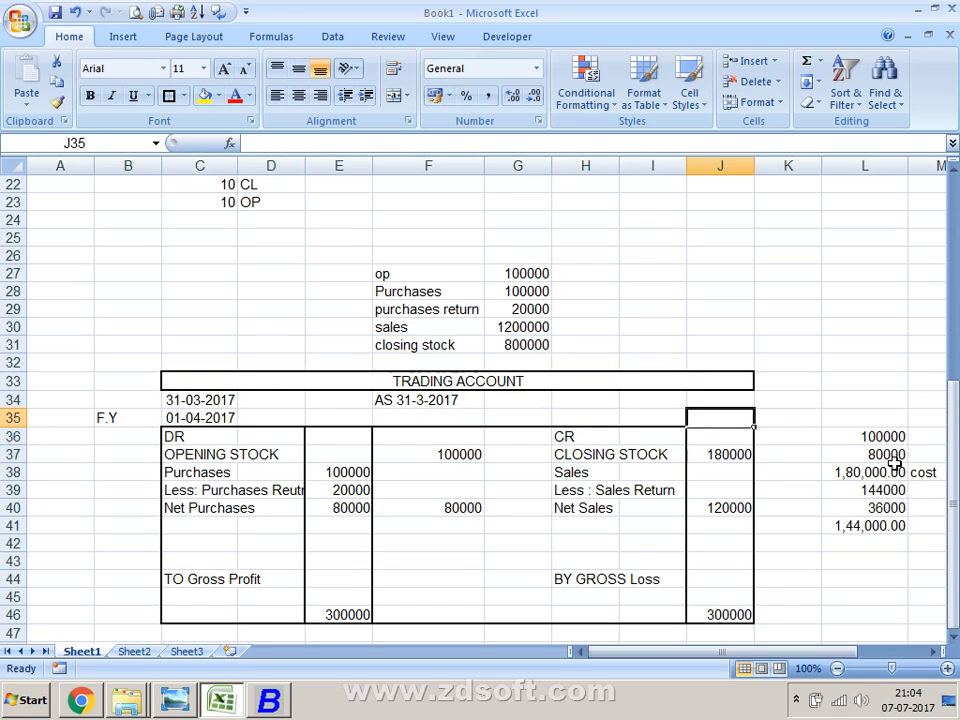
type("31-3-20")
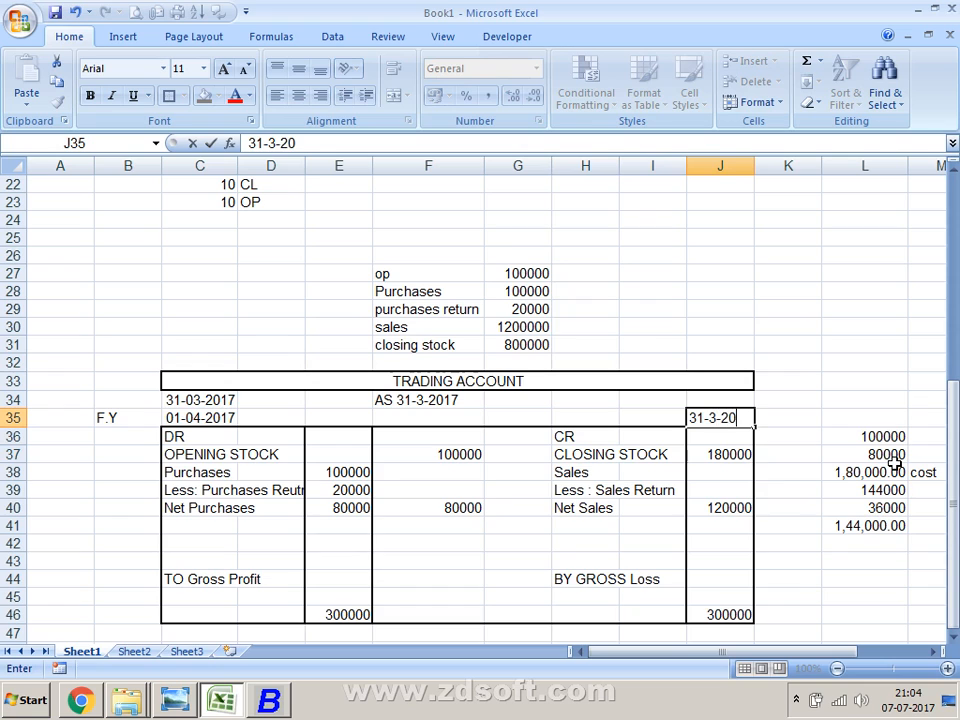
type("18")
key("Return")
Enter the next financial year's start date 01-4-2018 in K35, beside the year-end date.
key("Up")
key("Right")
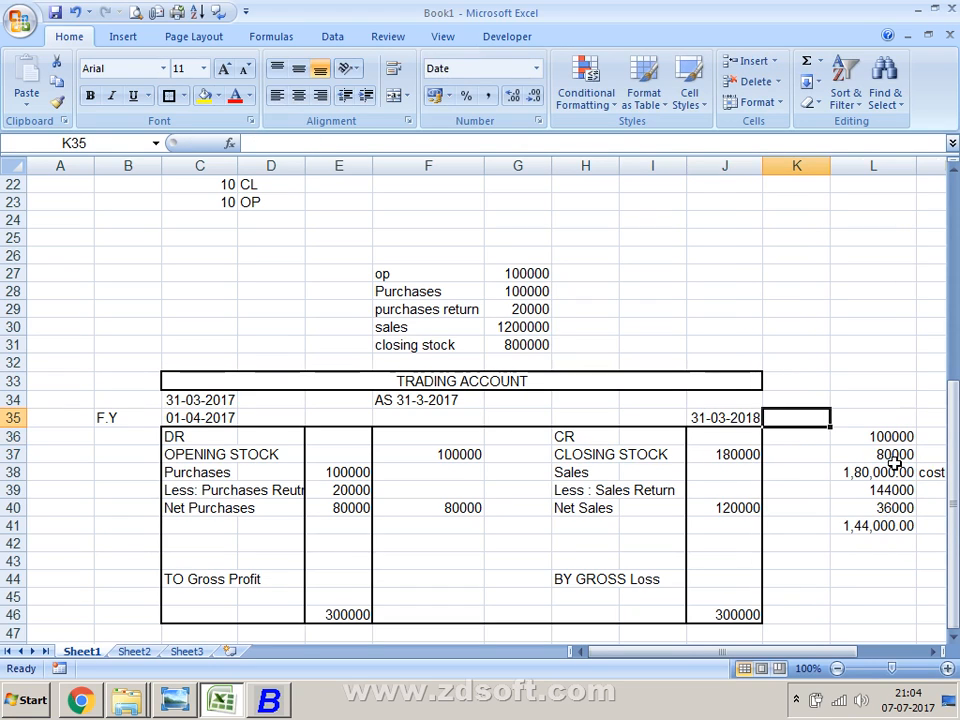
type("01-04-2018")
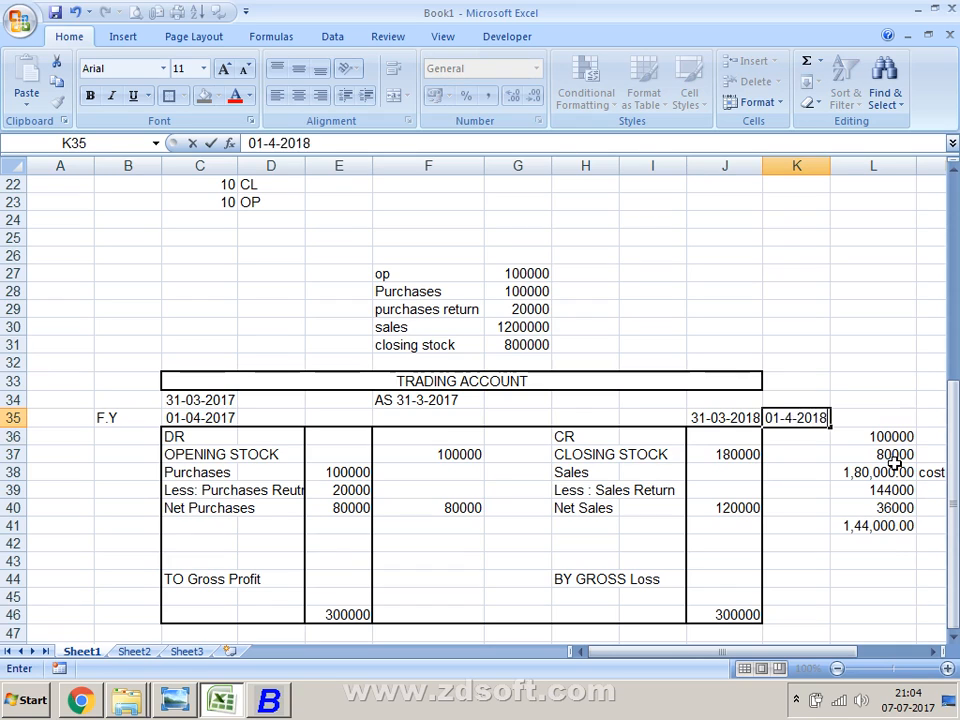
key("Return")
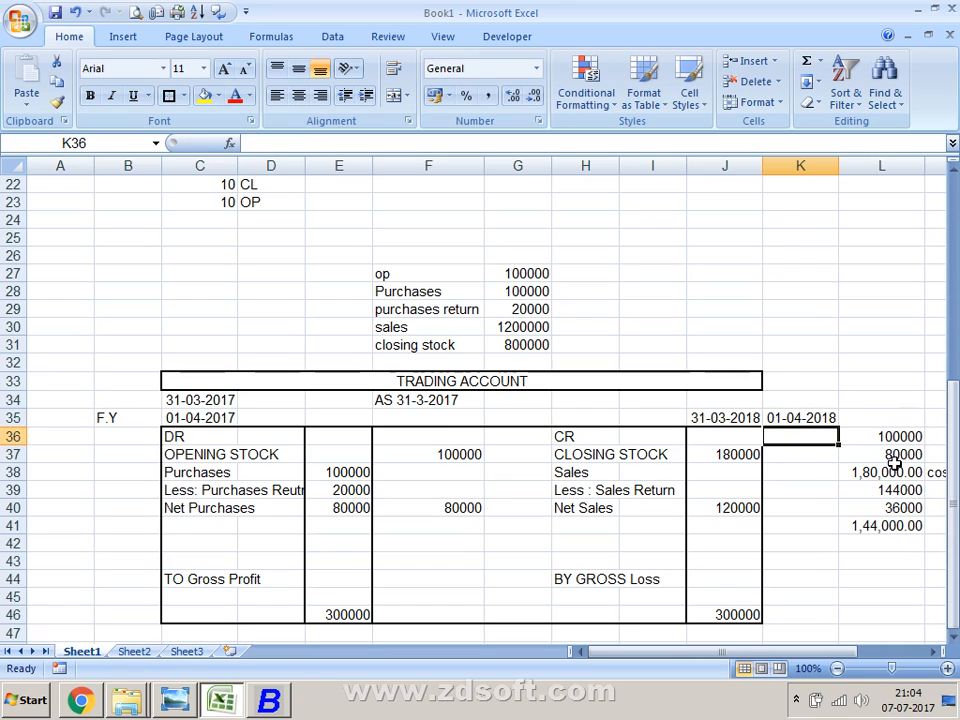
Change the date line under the TRADING ACCOUNT title in F34 to AS 01-4-2017 TO 31-3-2018.
key("Left")
key("Left")
key("Left")
key("Left")
key("Left")
key("Left")
key("Left")
key("Left")
key("Left")
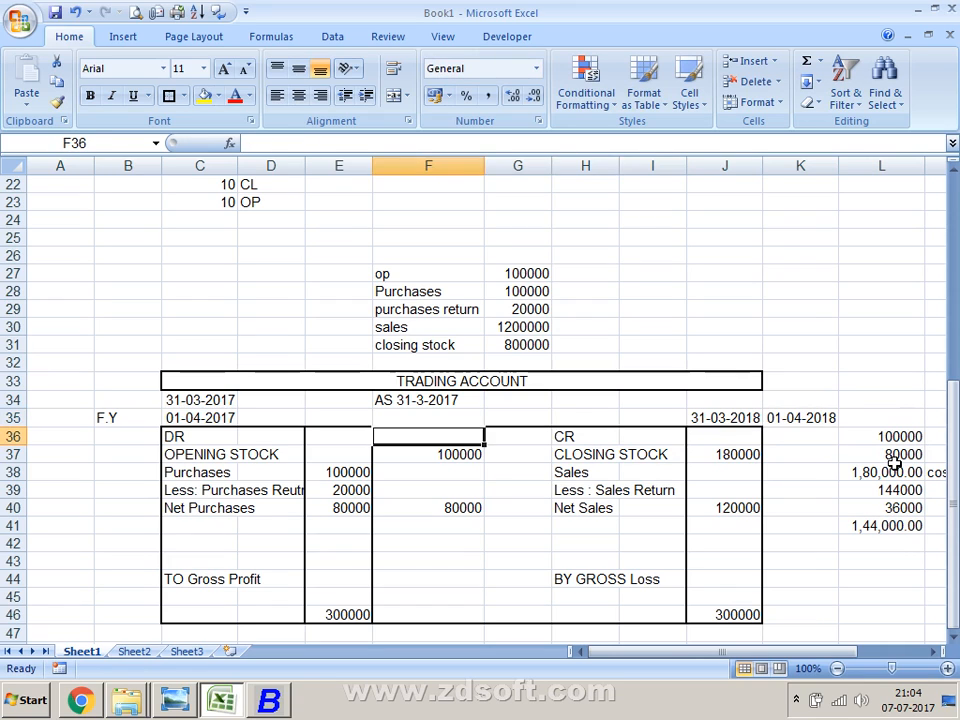
key("Left")
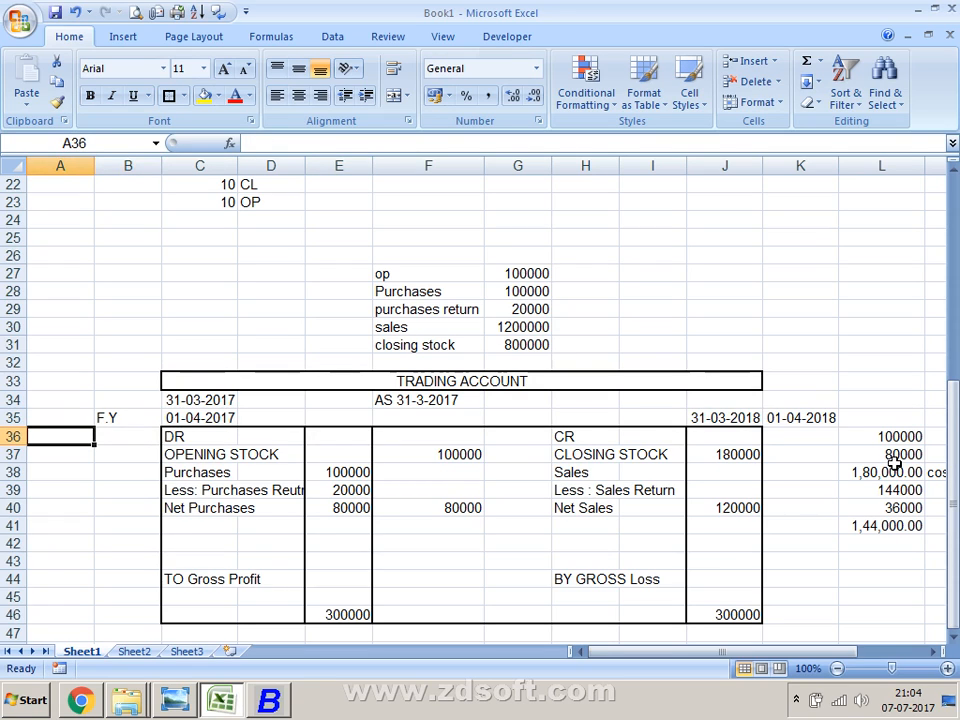
key("Up")
key("Up")
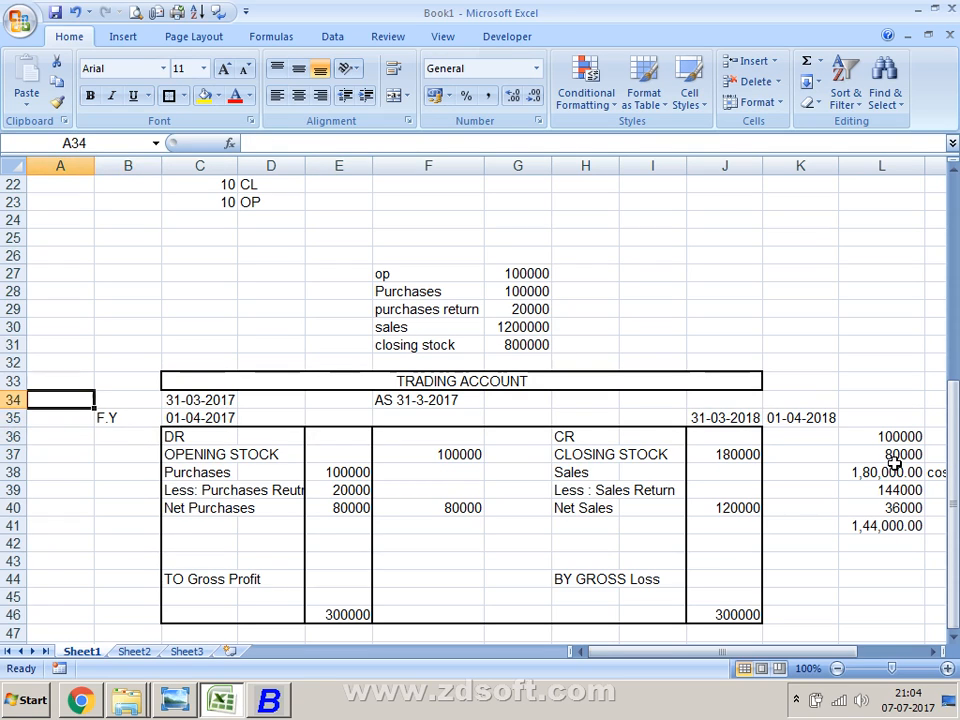
key("Right")
key("Right")
key("Right")
key("Right")
key("Right")
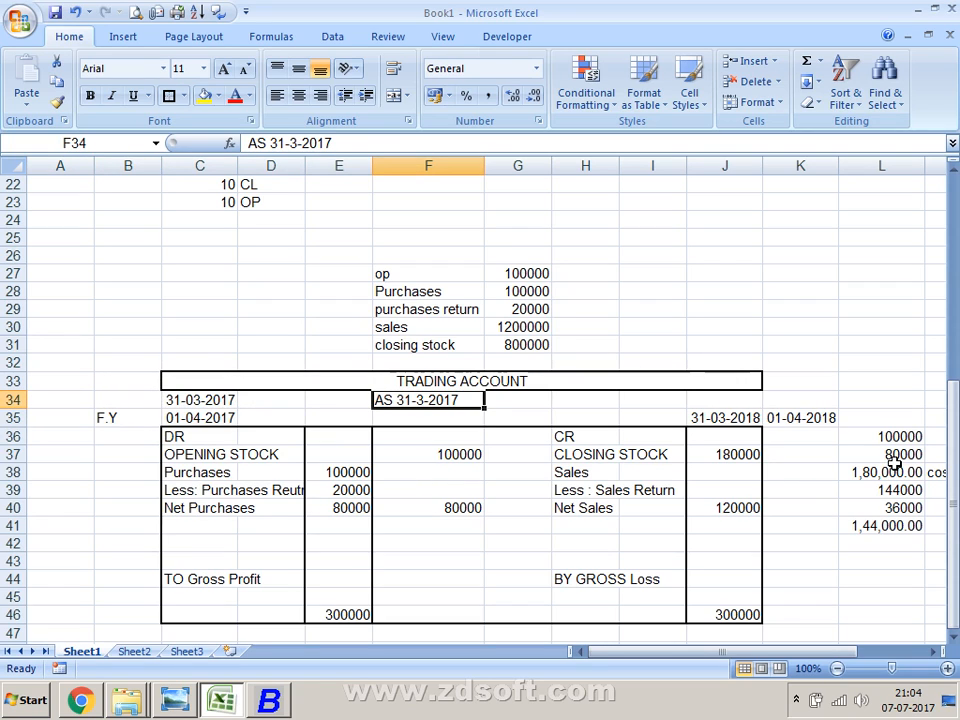
key("F2")
key("BackSpace")
key("BackSpace")
key("BackSpace")
key("BackSpace")
key("BackSpace")
key("BackSpace")
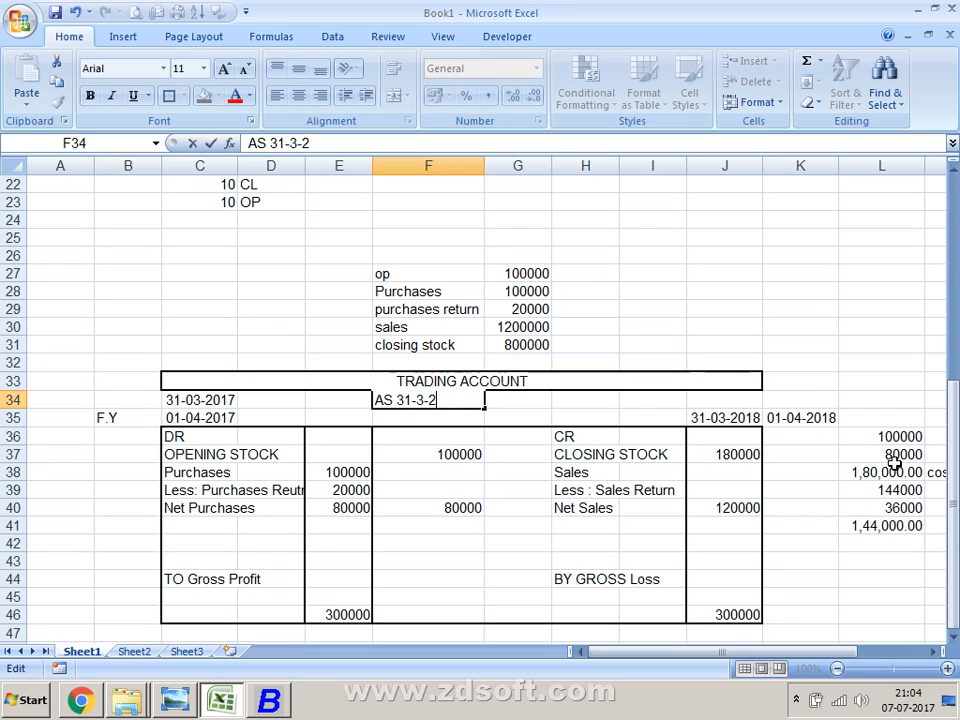
key("BackSpace")
key("BackSpace")
key("BackSpace")
type("01-4-2017 TI")
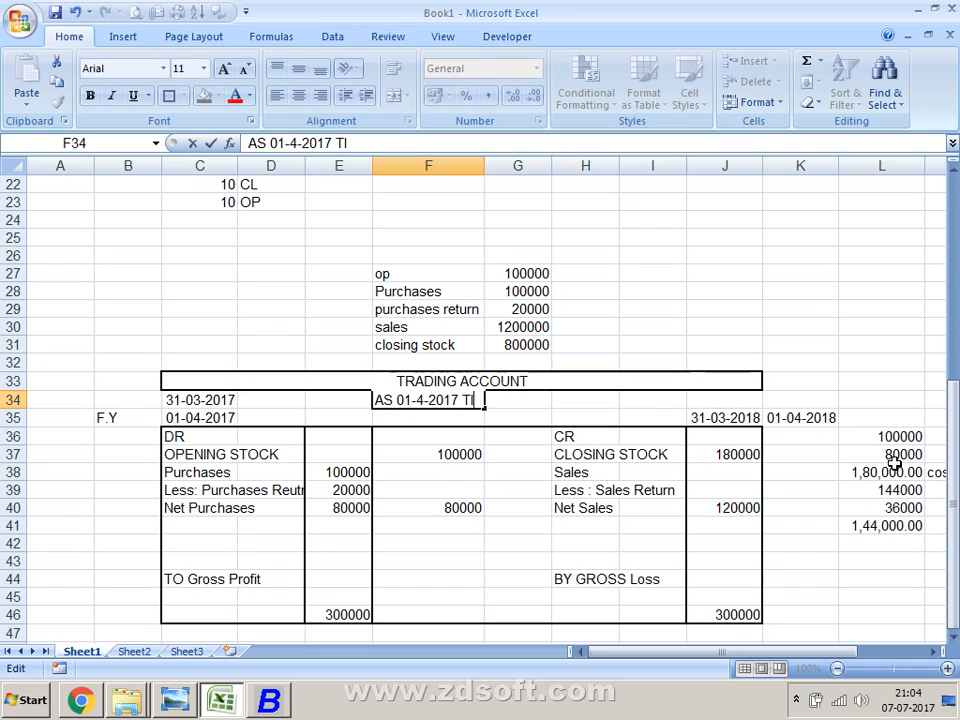
type("=")
key("BackSpace")
key("BackSpace")
type("O 31-3-")
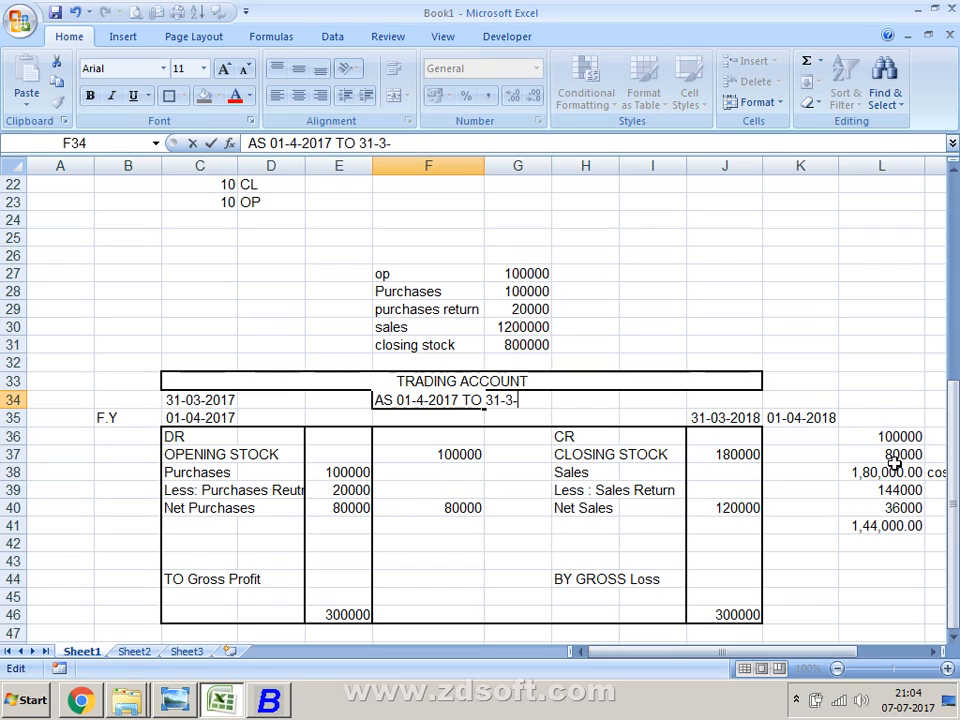
type("2018")
key("Return")
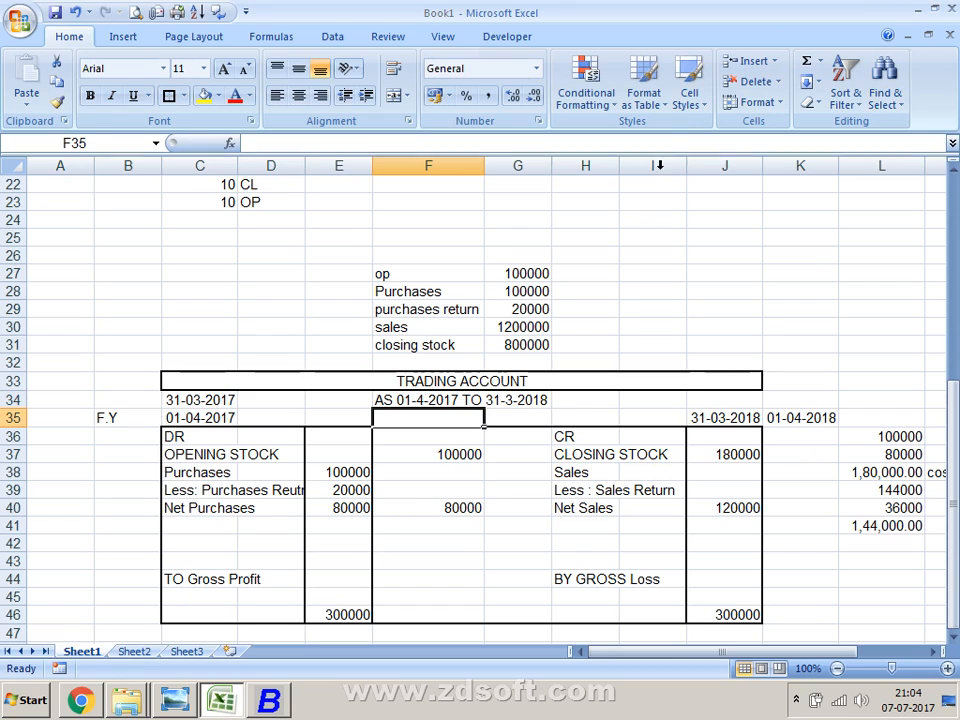
Examine the account period, the previous year-end date, the purchases amount and the opening stock against the source figures.
left_click(466, 400)
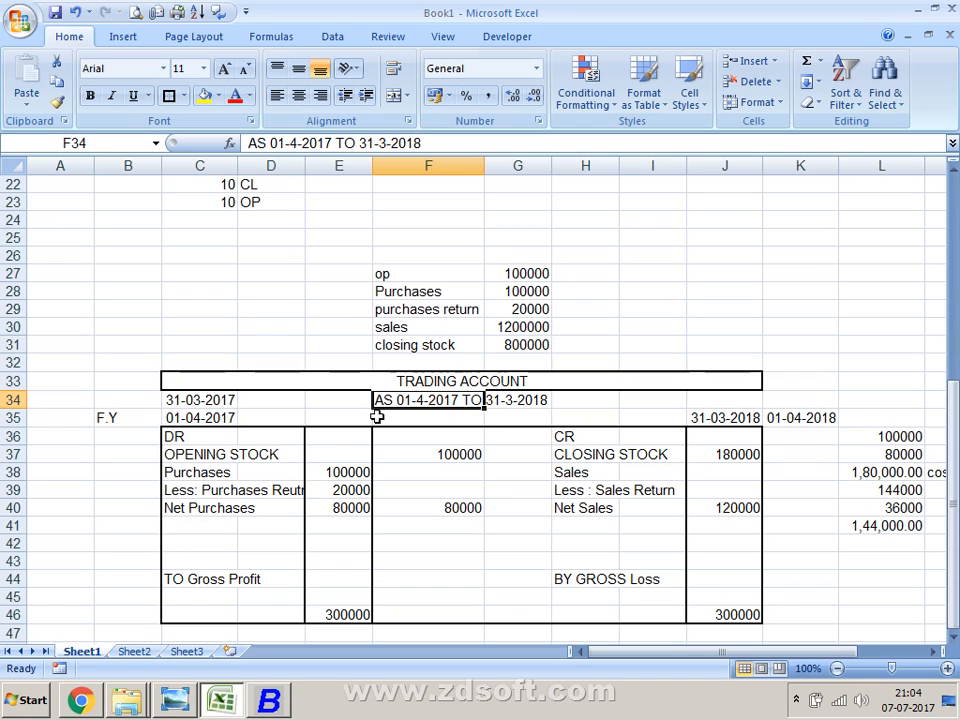
left_click(326, 437)
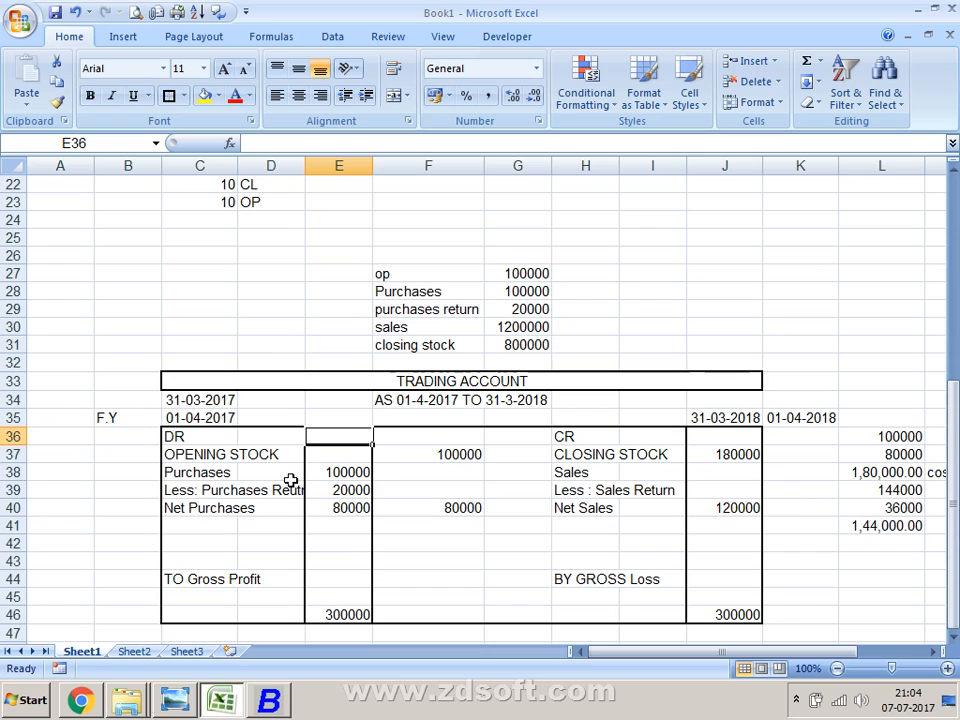
left_click(334, 453)
left_click(330, 472)
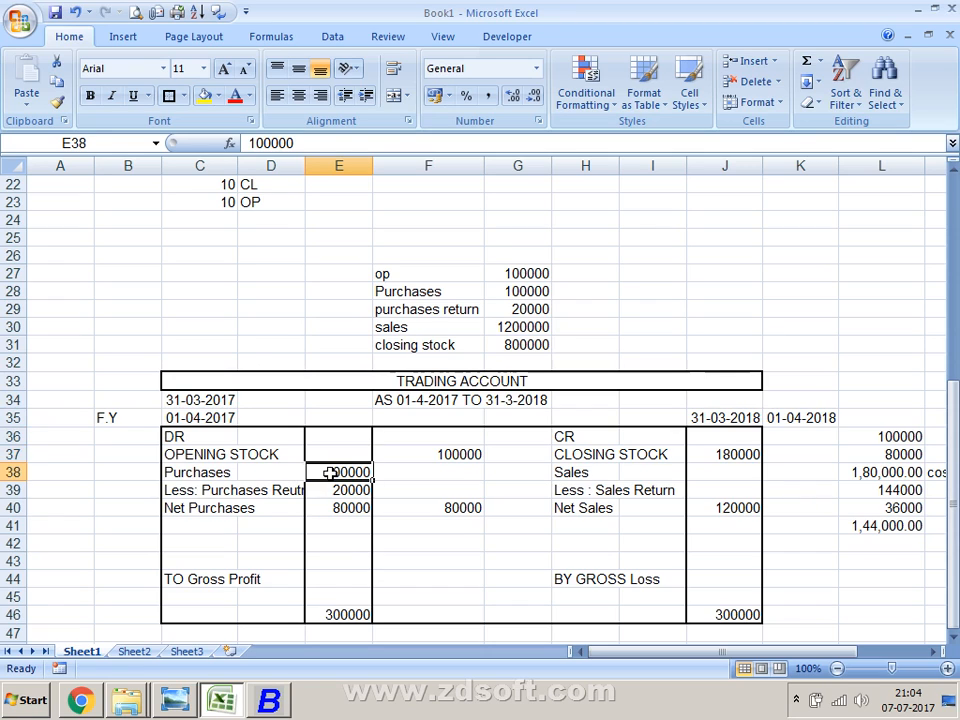
left_click(175, 454)
left_click(182, 398)
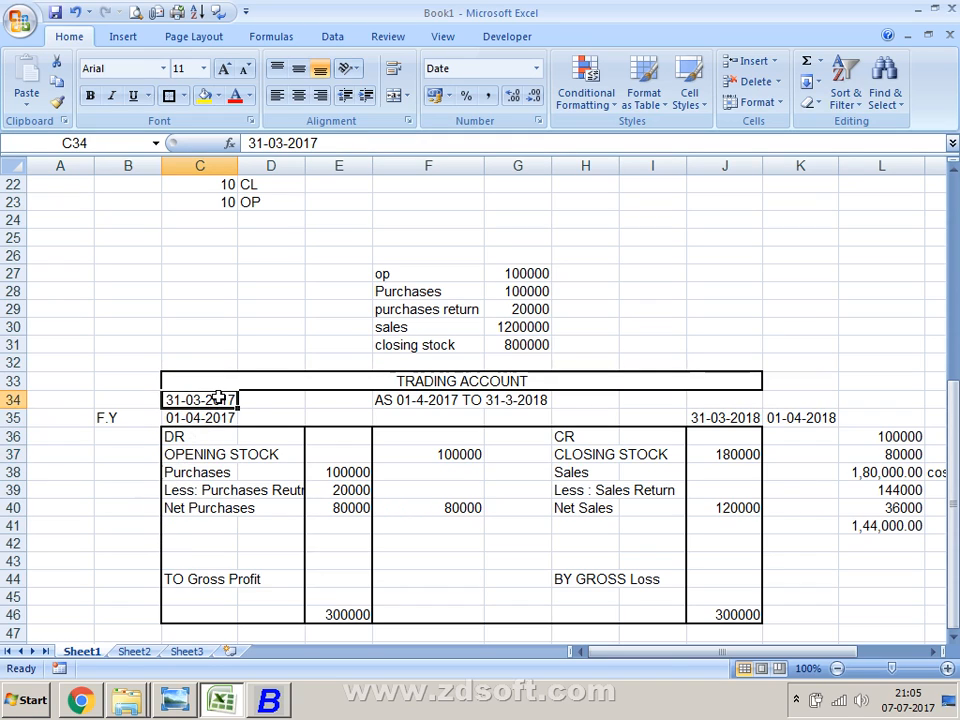
left_click(266, 399)
left_click(241, 451)
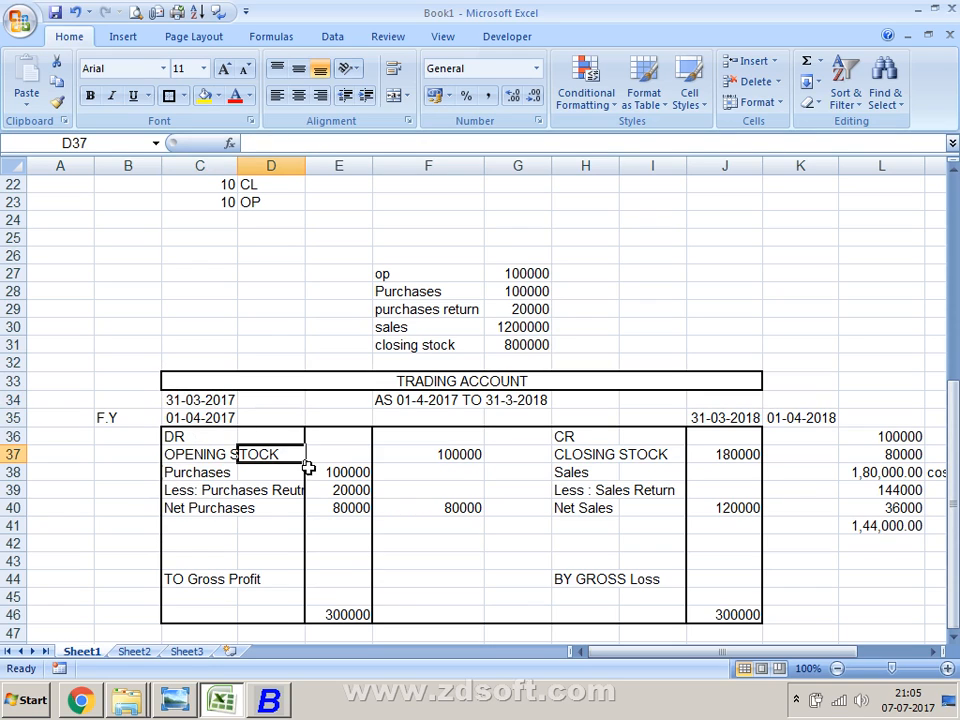
left_click(524, 275)
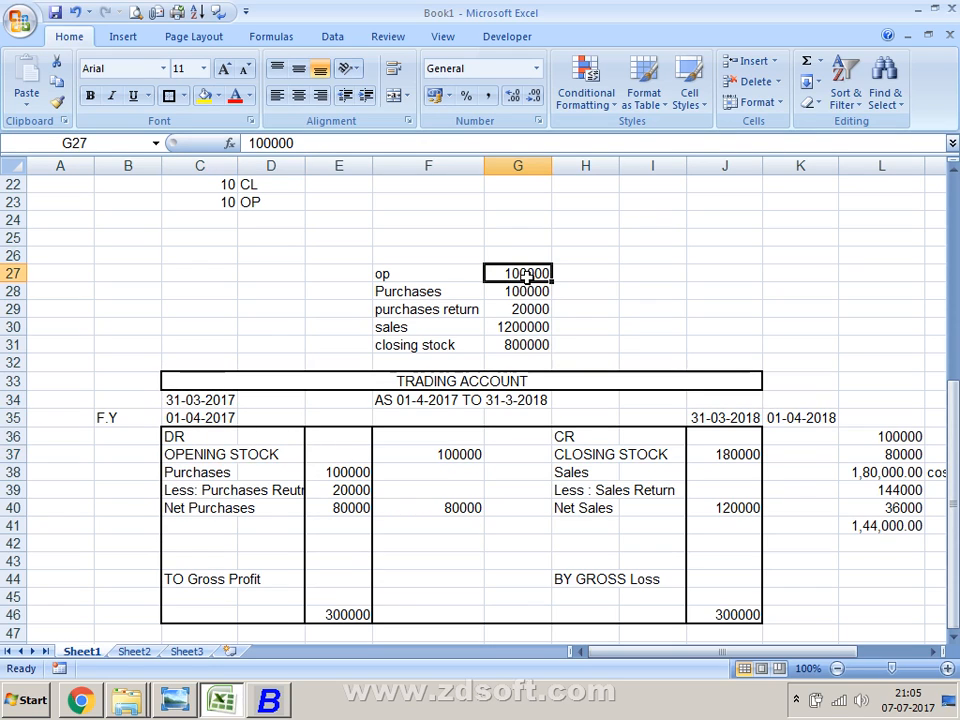
left_click_drag(263, 454, 478, 456)
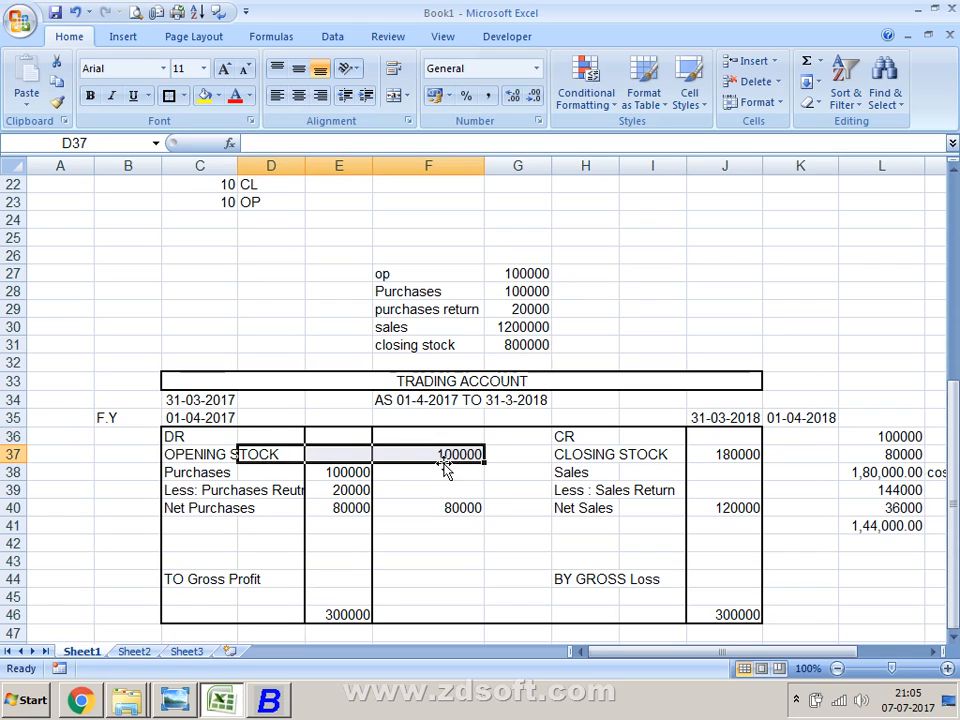
left_click(191, 400)
left_click(192, 453)
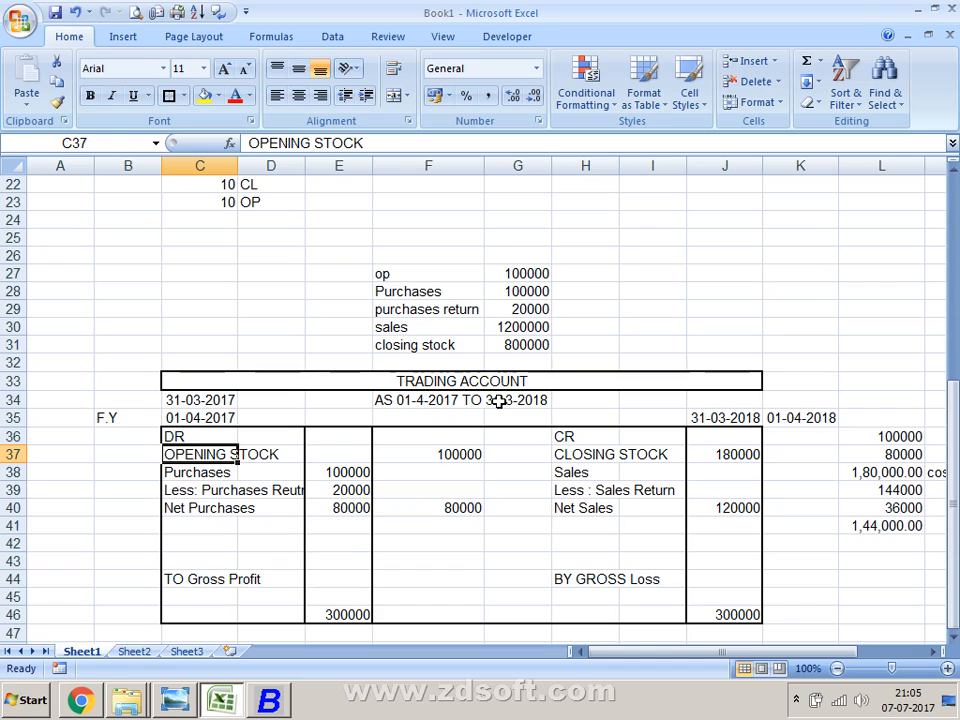
left_click(460, 455)
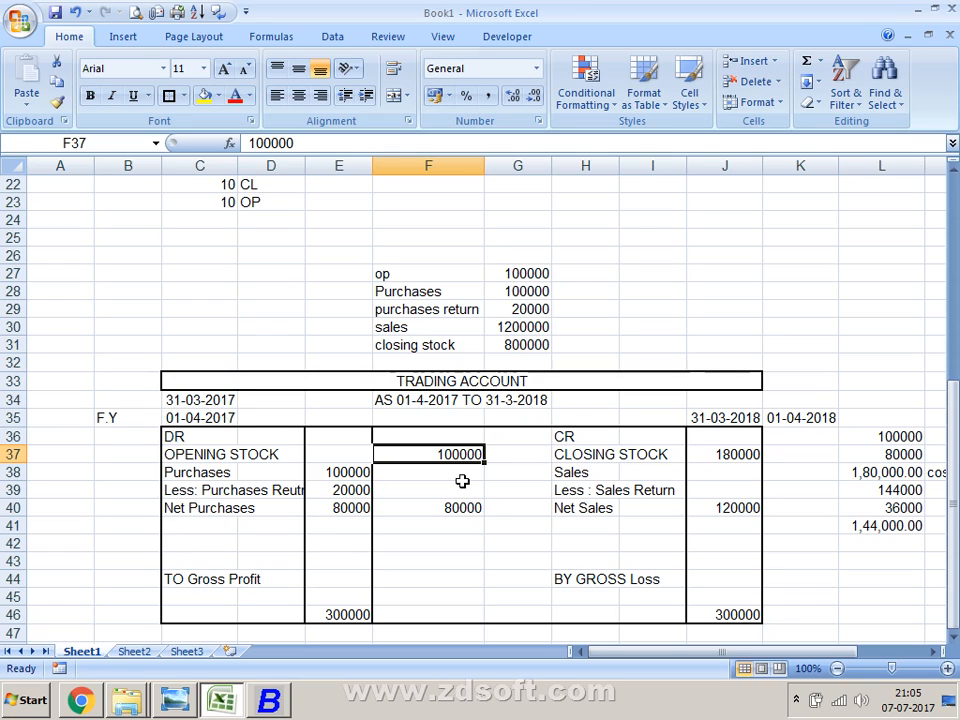
Examine the financial year's start and end dates against the opening and closing stock entries.
left_click(210, 401)
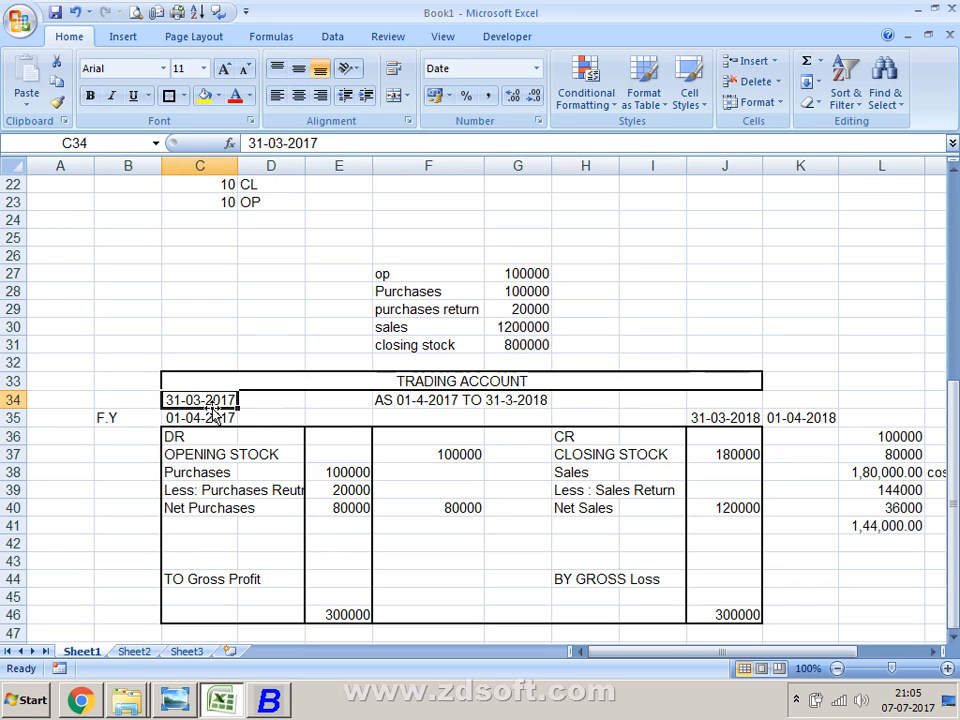
left_click(740, 454)
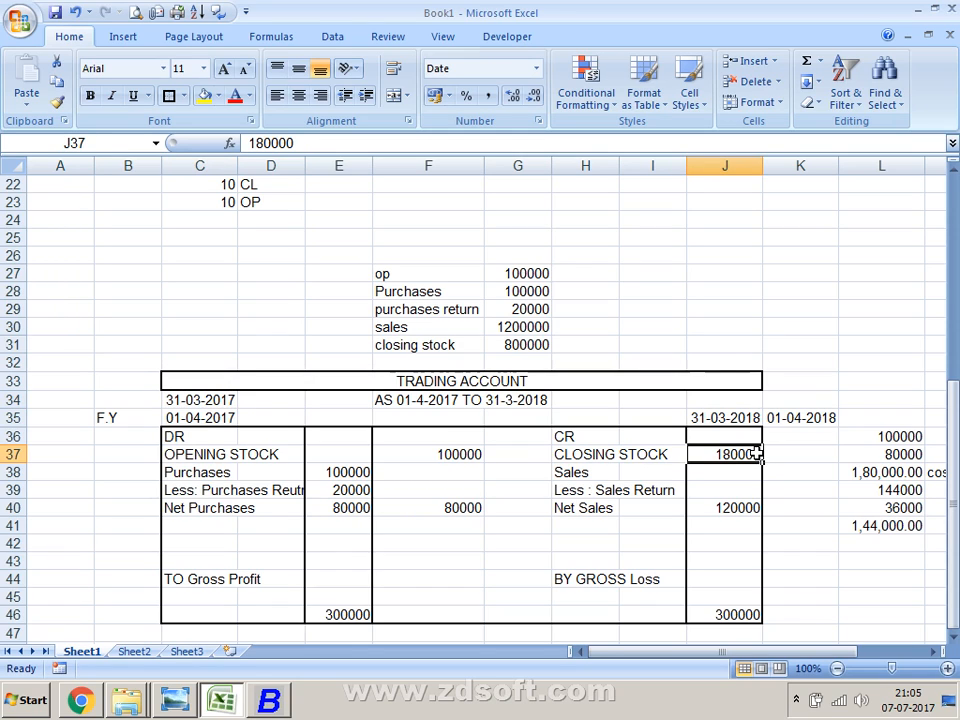
left_click(214, 419)
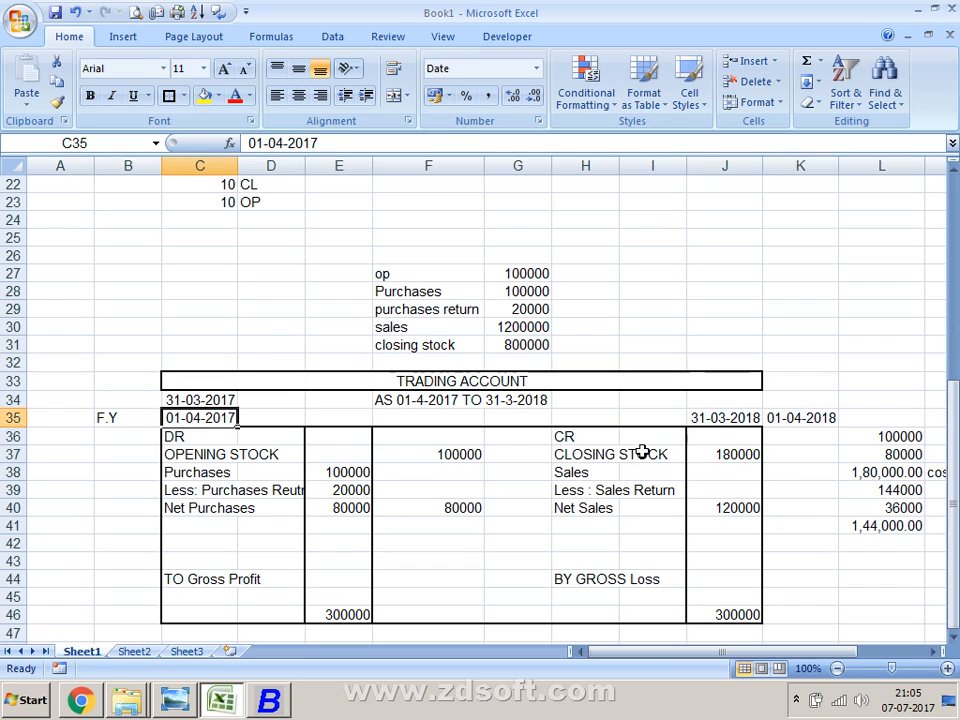
left_click(730, 452)
left_click(228, 417)
left_click(752, 416)
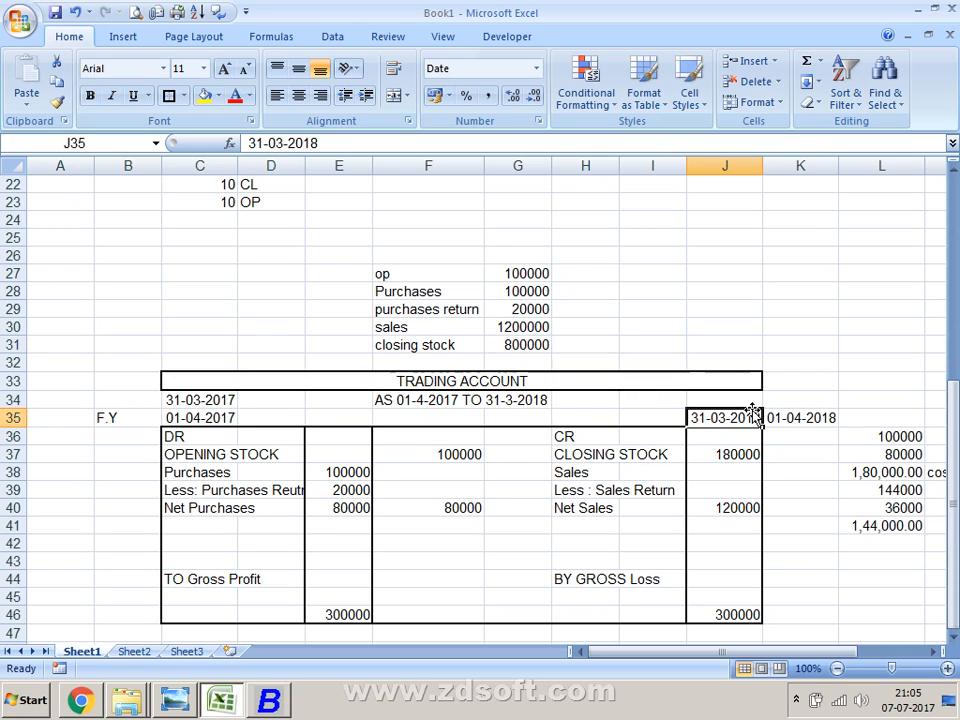
left_click(730, 454)
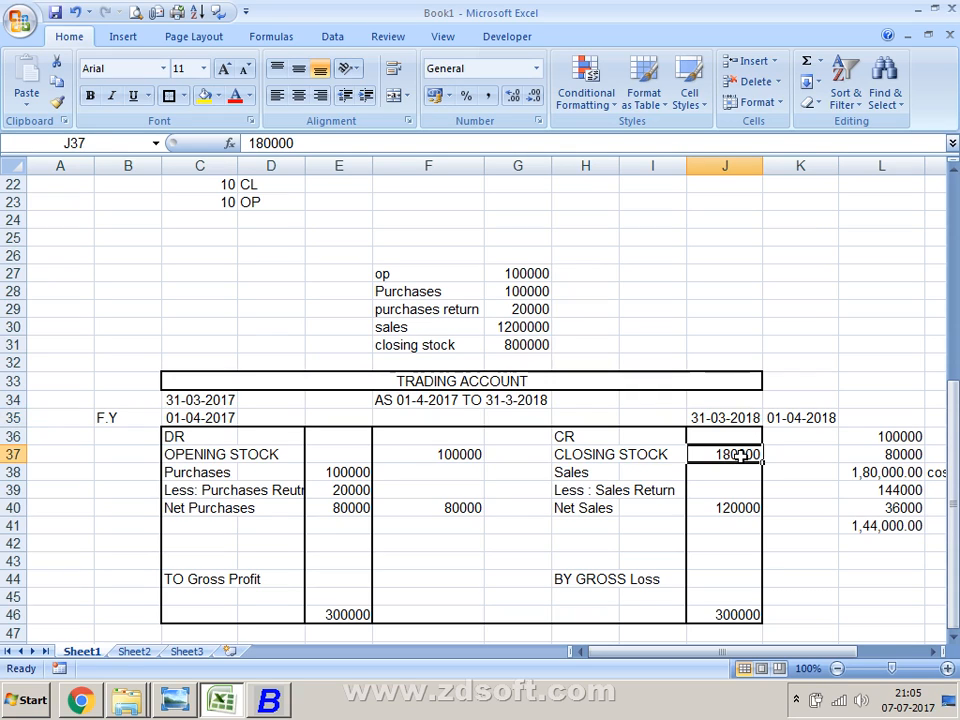
left_click(170, 420)
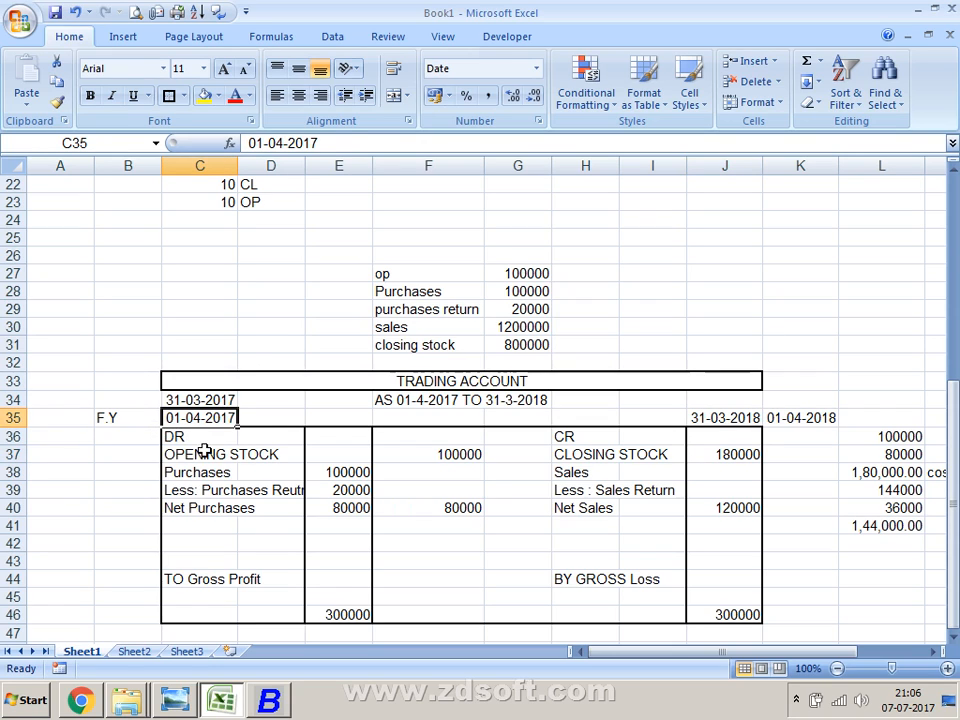
left_click(200, 454)
left_click(416, 418)
left_click_drag(416, 418, 536, 436)
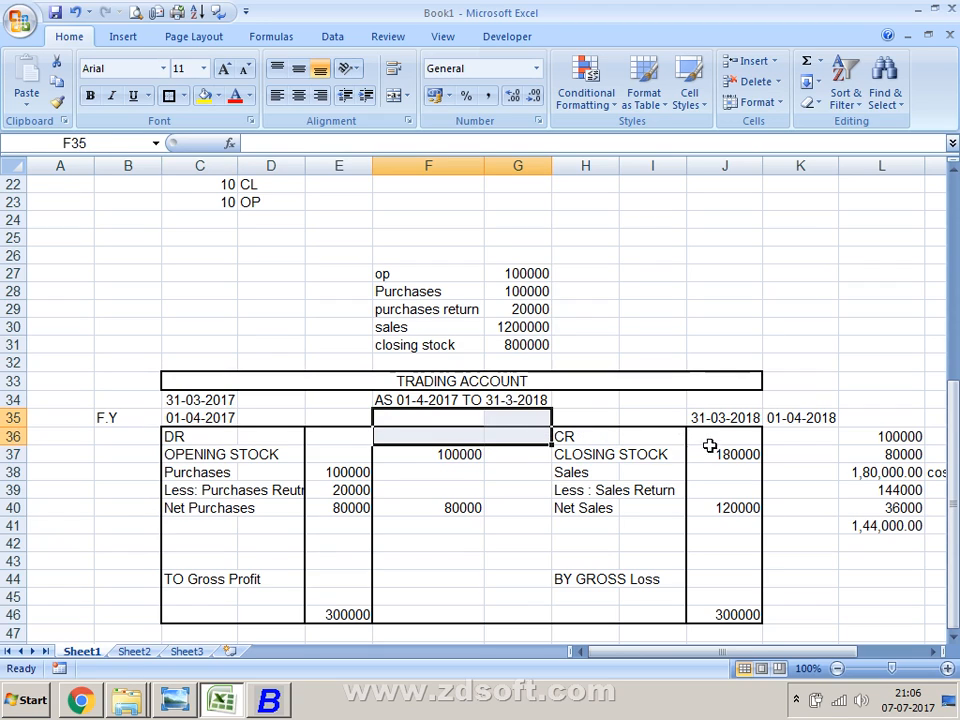
Compare the totals on both sides of the trading account with the debit-side purchases and opening stock amounts.
left_click(743, 598)
left_click(740, 627)
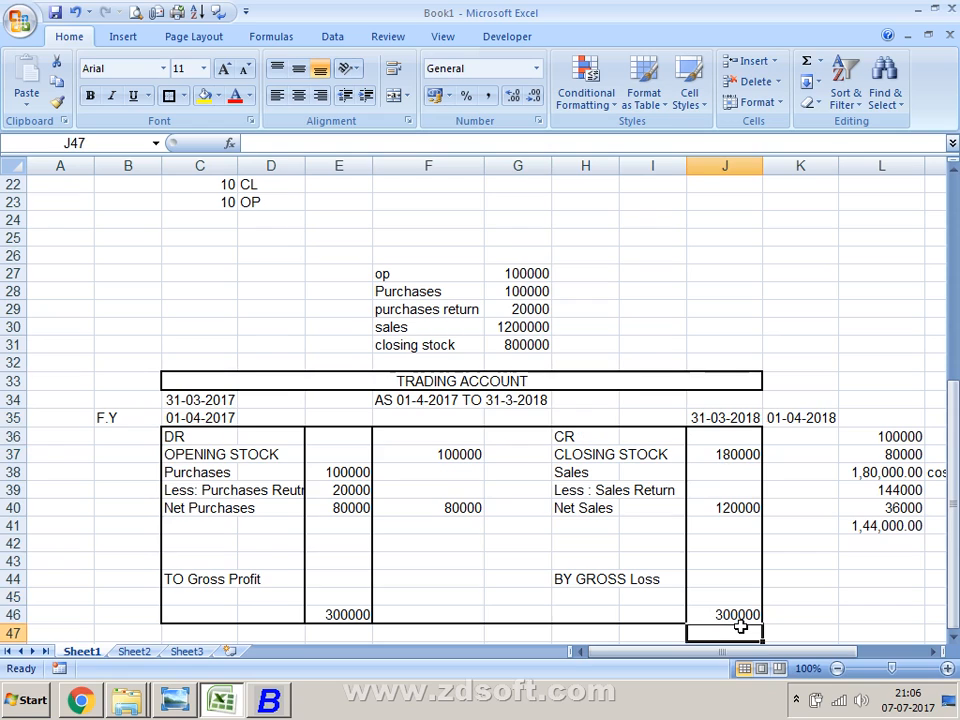
left_click_drag(349, 474, 455, 505)
left_click_drag(460, 455, 459, 506)
left_click(354, 613)
left_click(385, 598)
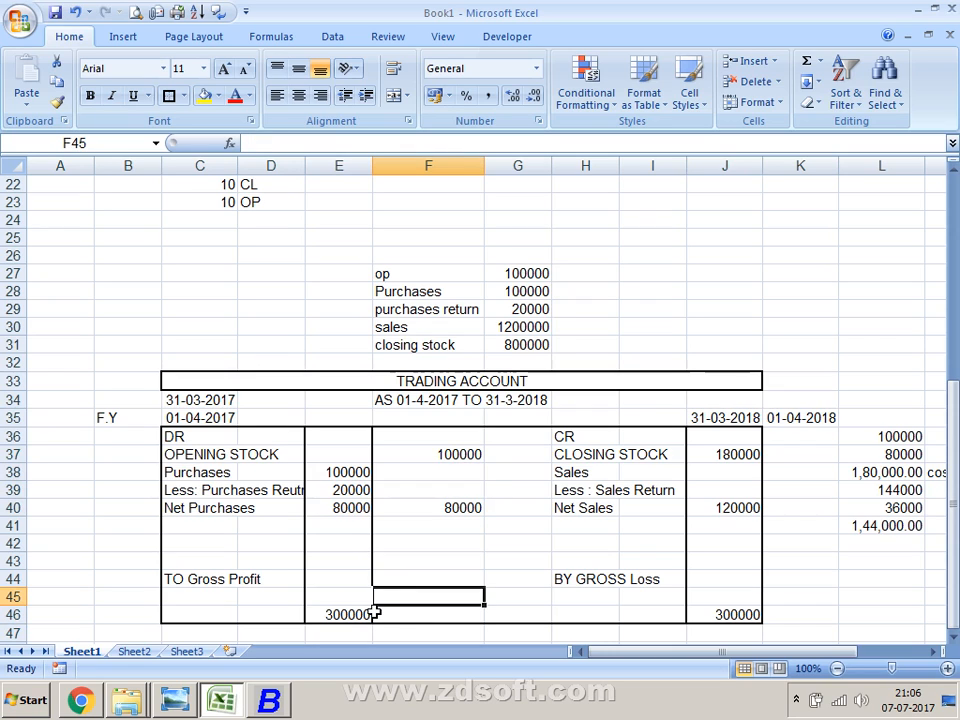
left_click_drag(466, 436, 450, 613)
left_click(450, 561)
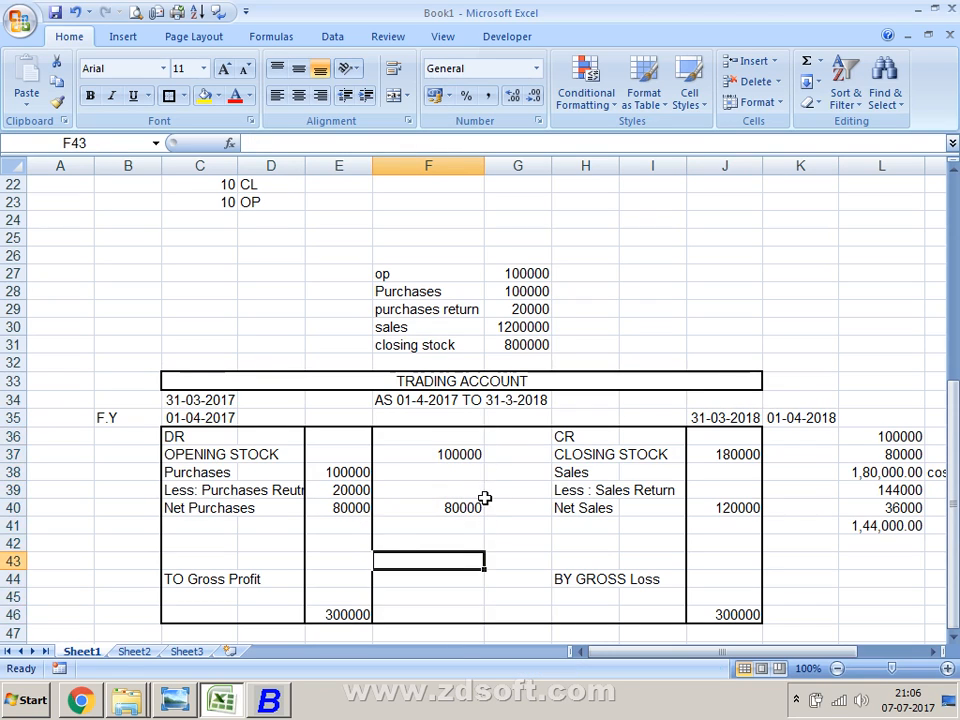
type("1200000")
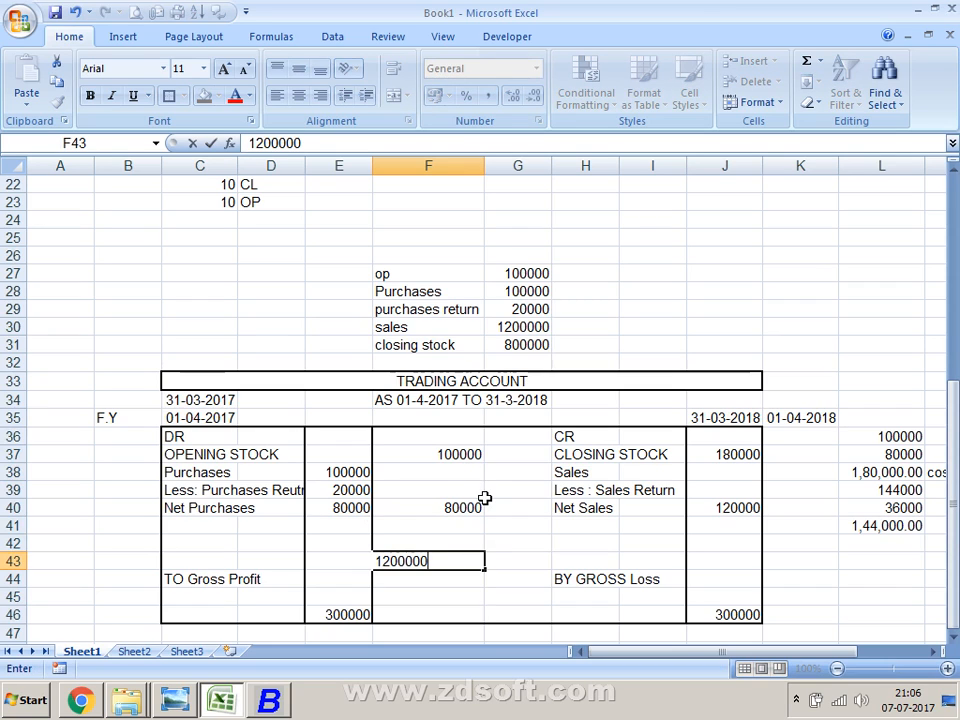
key("BackSpace")
key("Return")
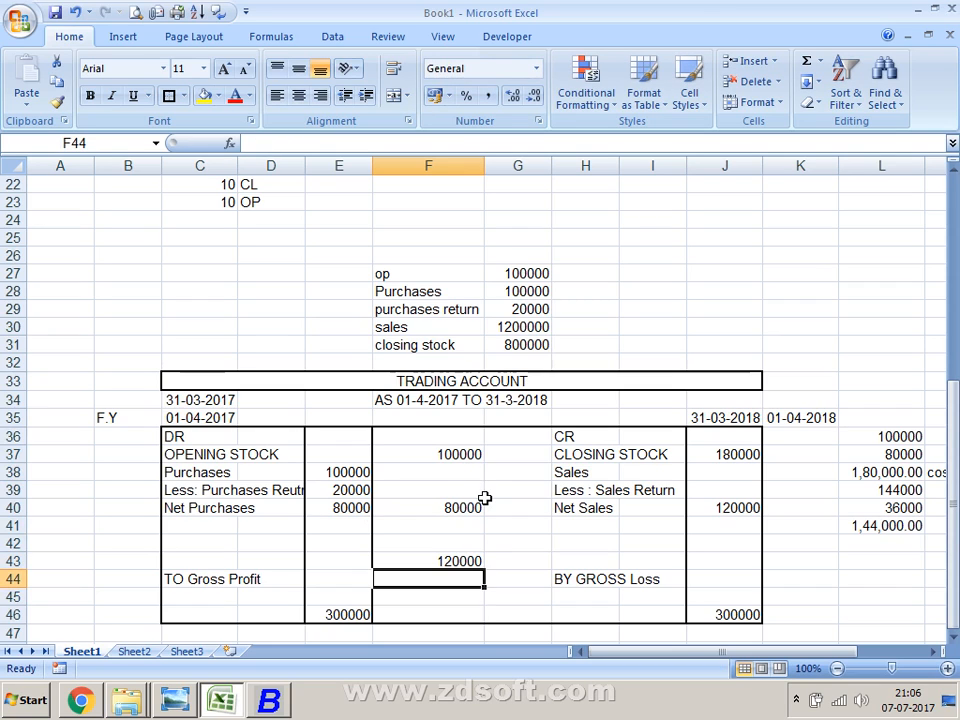
key("Return")
key("Up")
key("Up")
key("BackSpace")
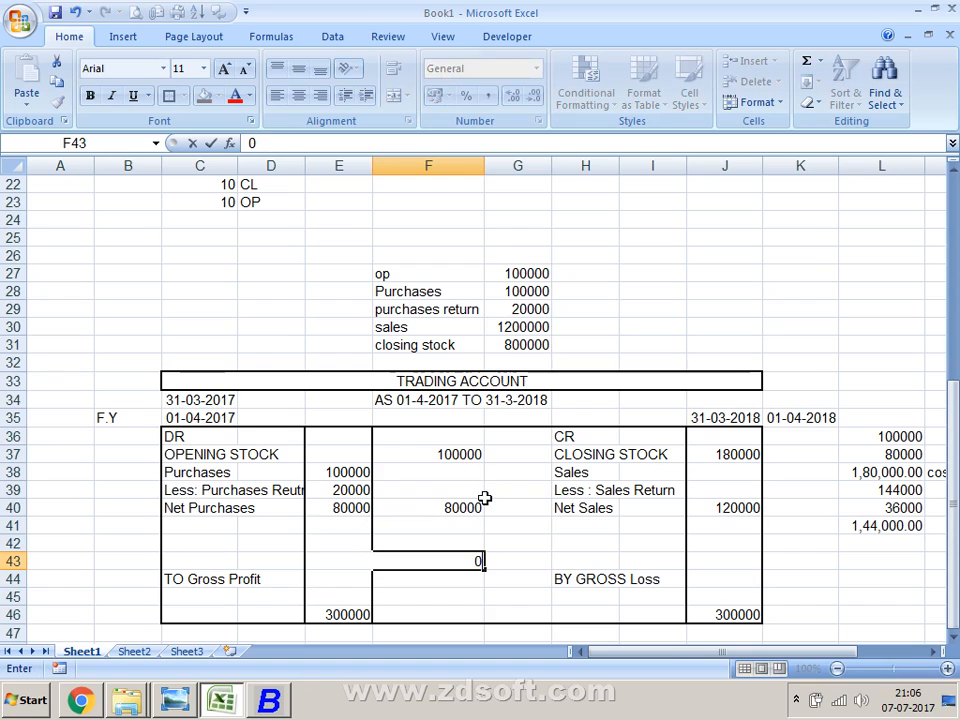
key("Return")
Enter 120000 as the gross profit amount in F44, on the TO Gross Profit row.
type("120000")
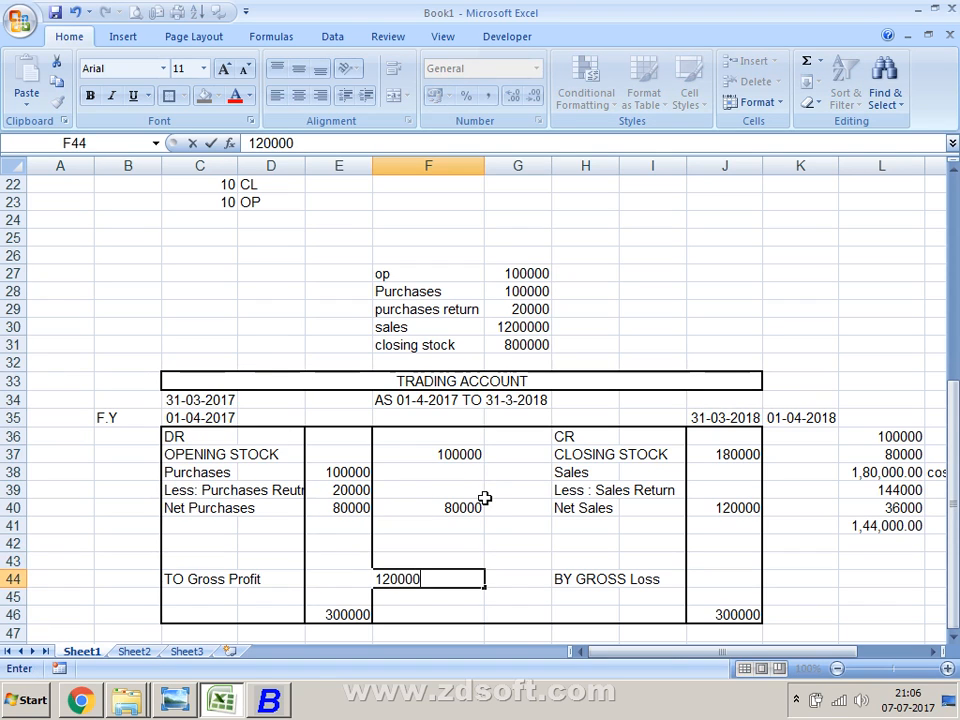
key("Return")
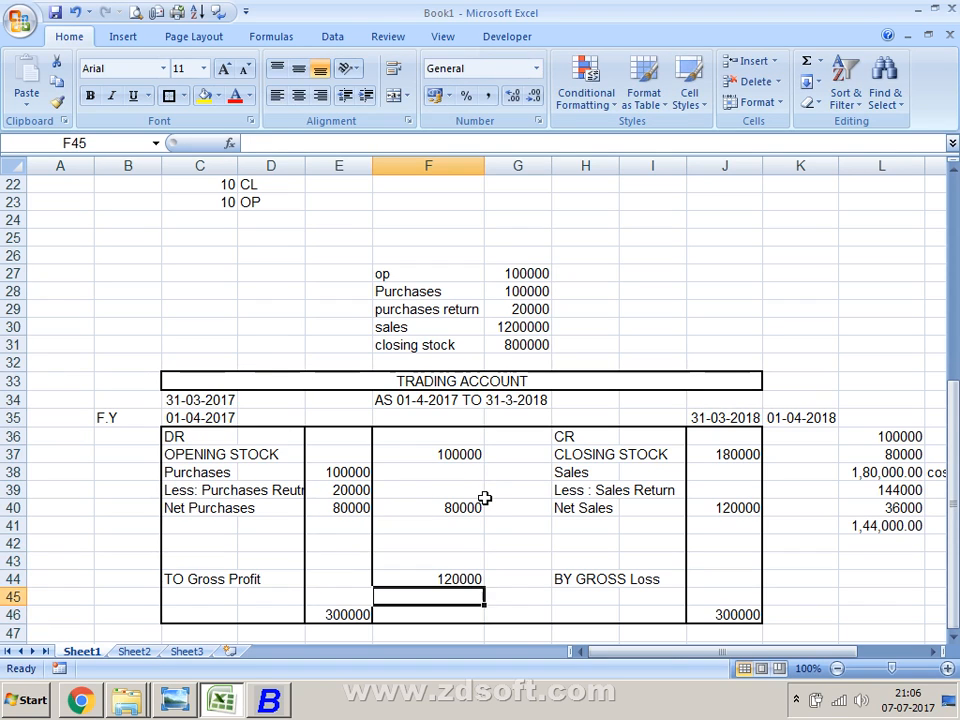
key("Up")
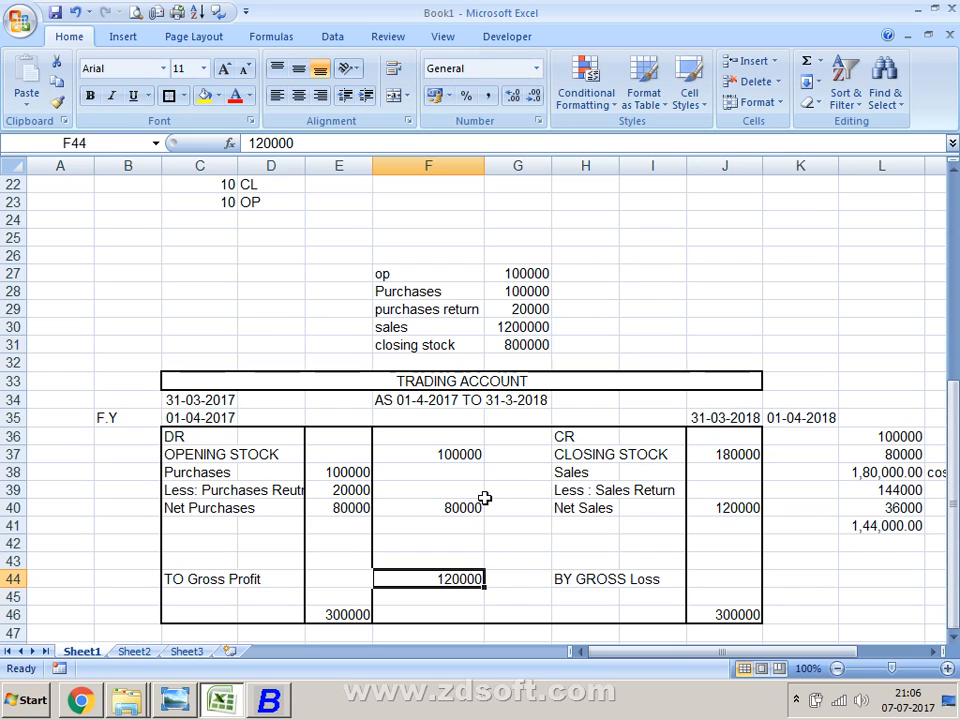
Compare the closing stock, net sales and credit total with the opening stock, net purchases and gross profit on the debit side.
left_click_drag(729, 454, 733, 503)
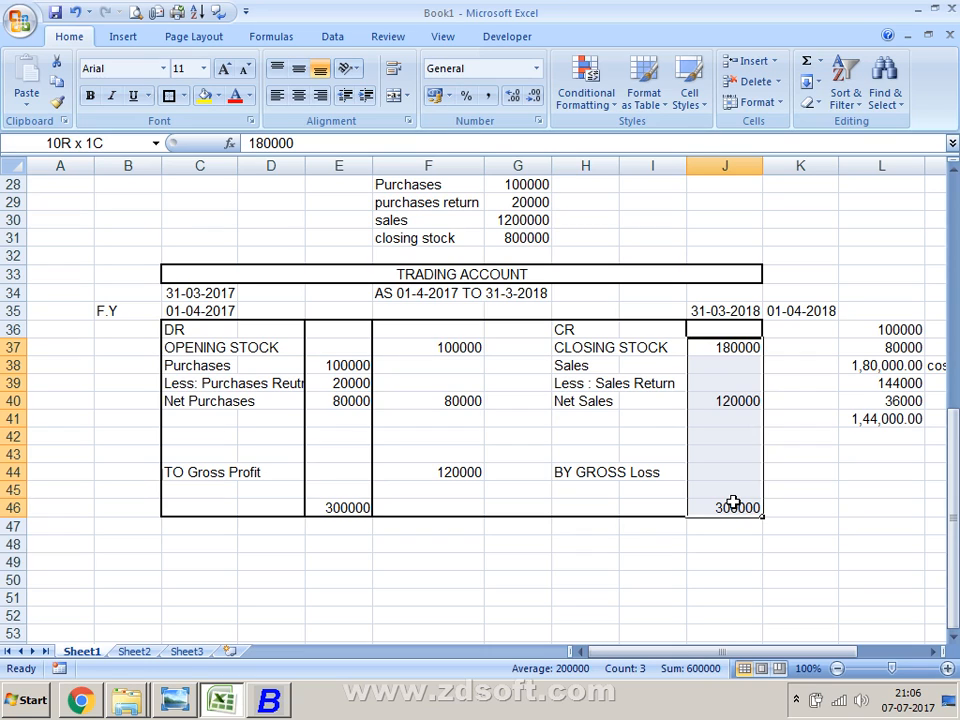
left_click_drag(733, 503, 733, 503)
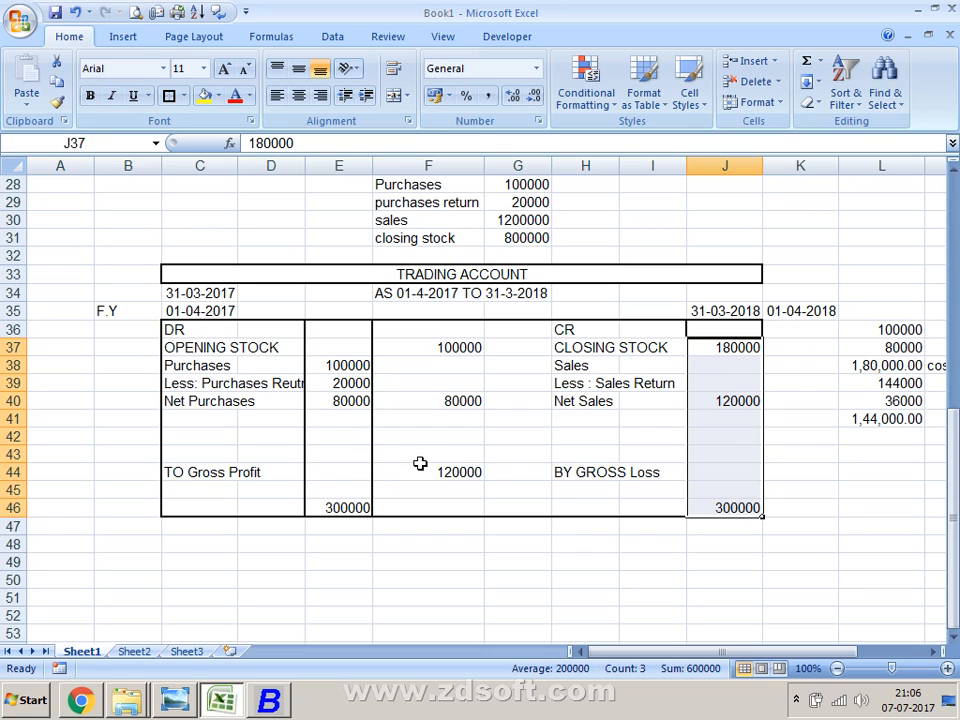
left_click(369, 466)
left_click_drag(444, 347, 459, 420)
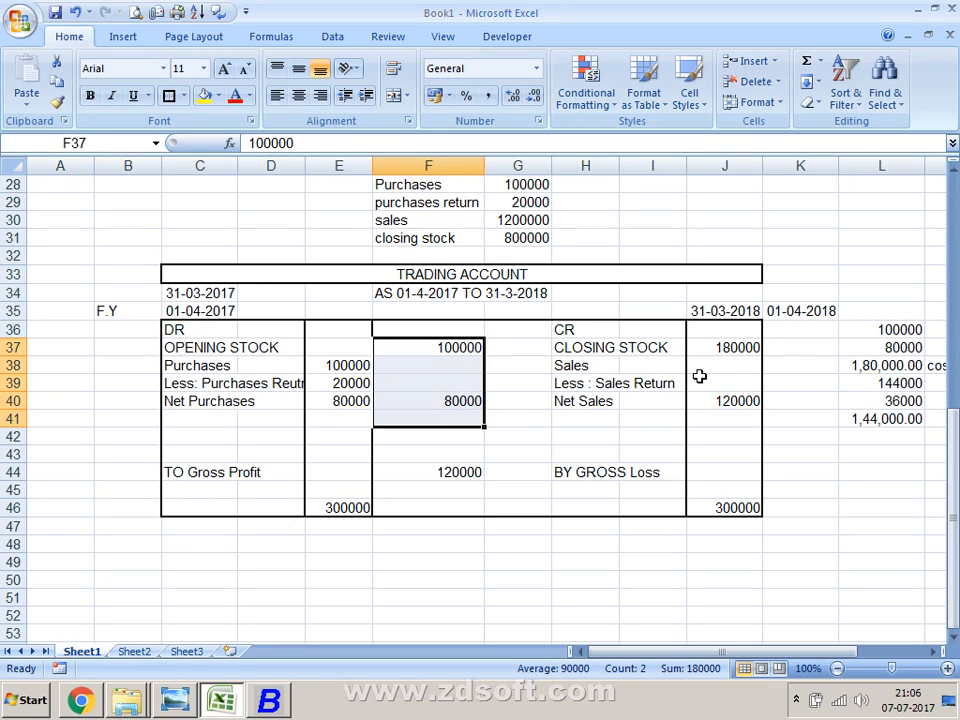
left_click_drag(720, 347, 729, 467)
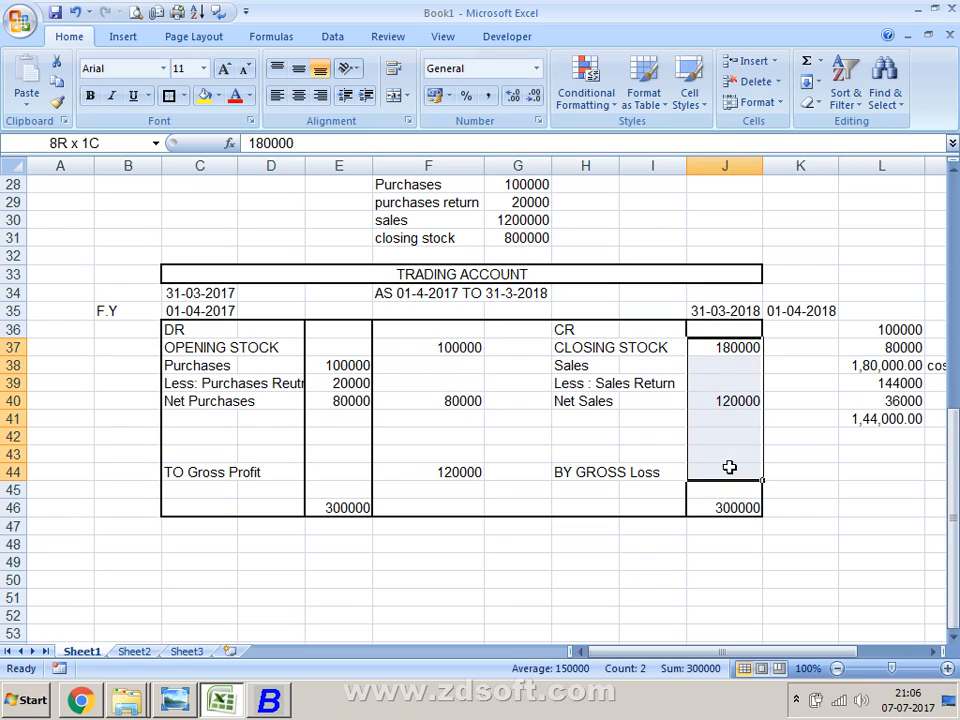
left_click_drag(439, 350, 464, 404)
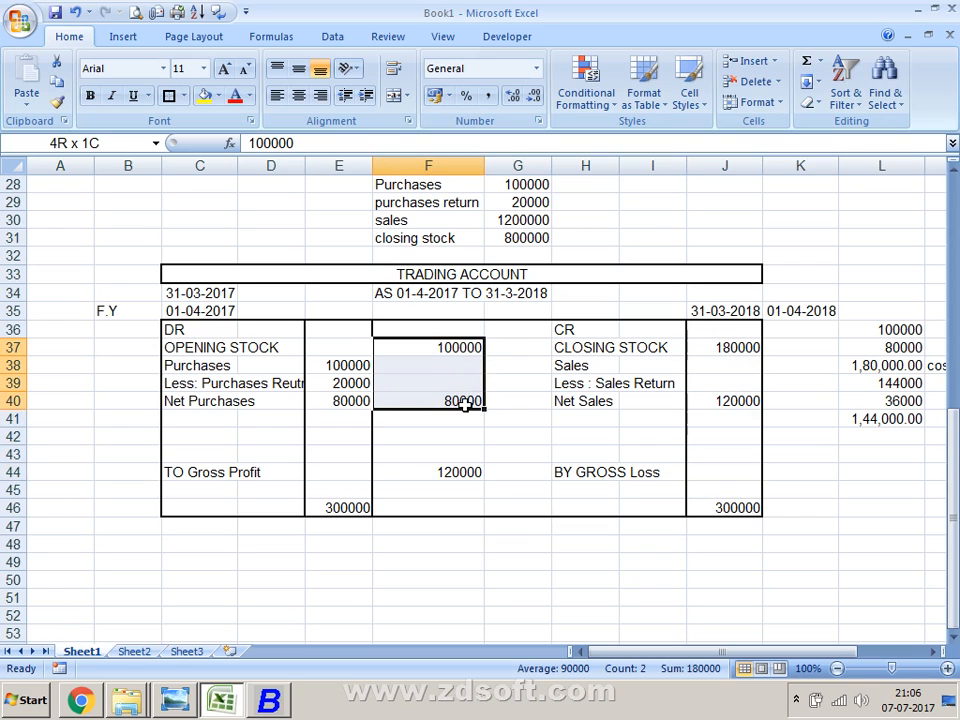
left_click(412, 469)
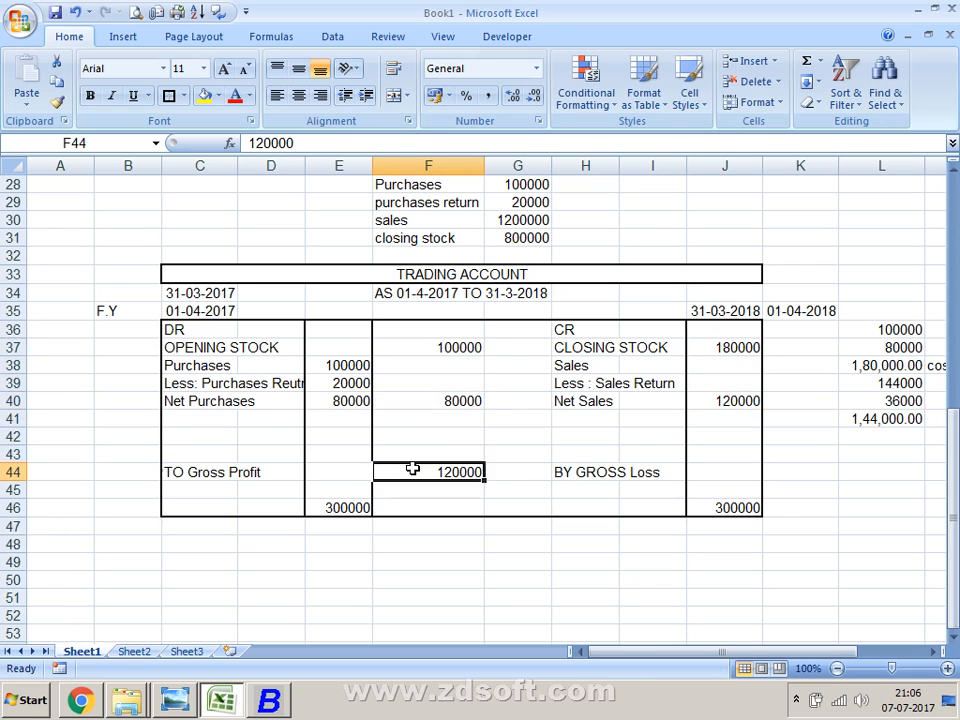
left_click(224, 474)
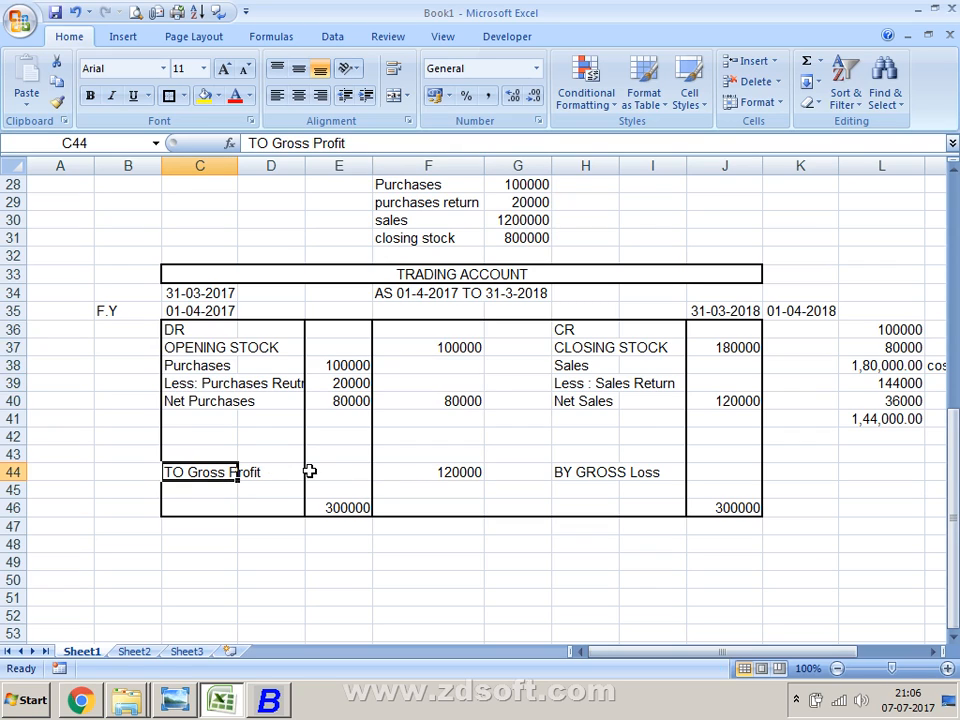
left_click(443, 468)
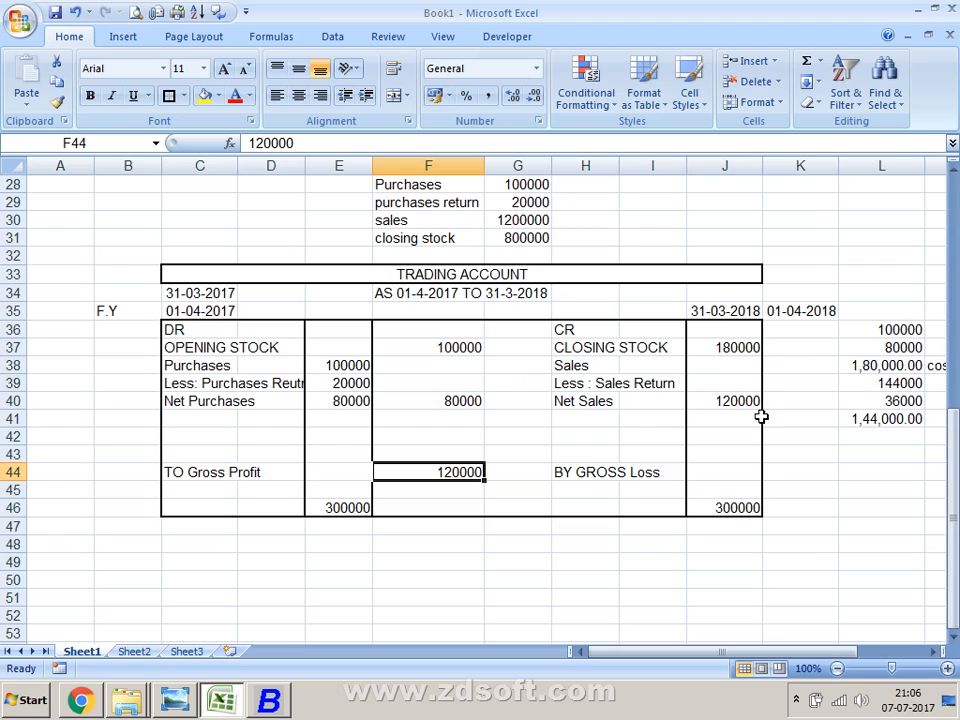
left_click(740, 508)
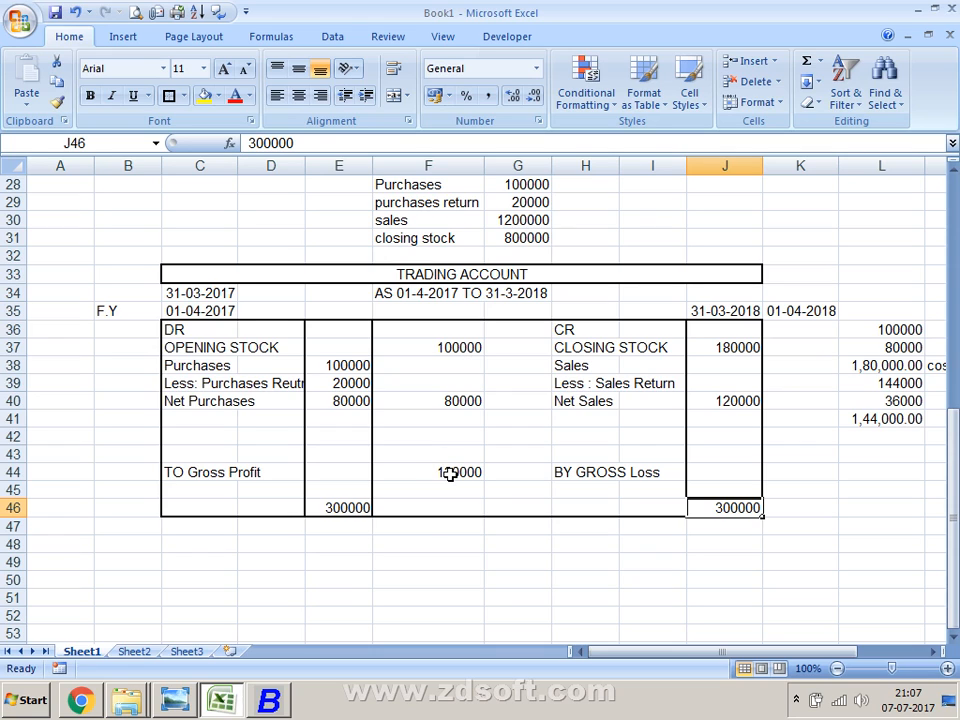
Add the label TO DIRECT EXP in C41, below Net Purchases on the debit side.
left_click(213, 419)
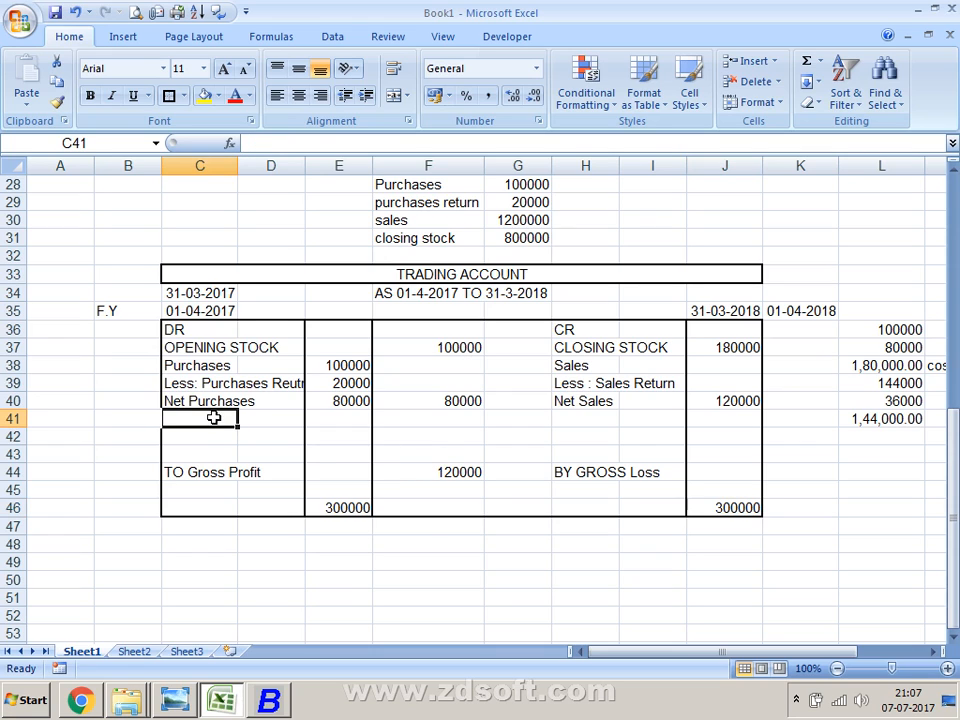
type("TO D")
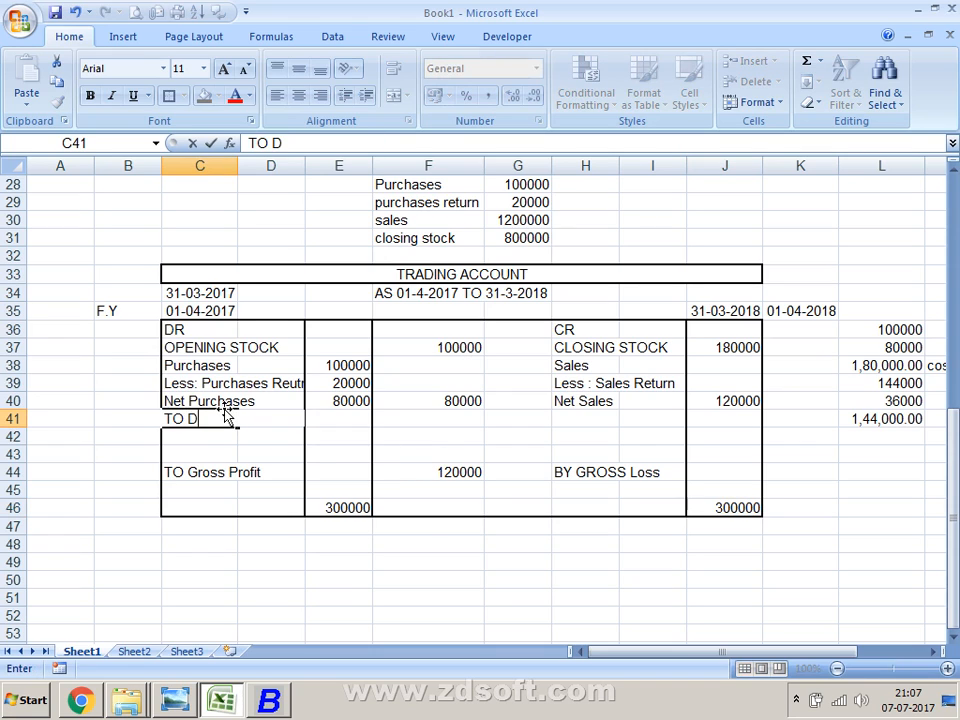
type("IRECT EXT")
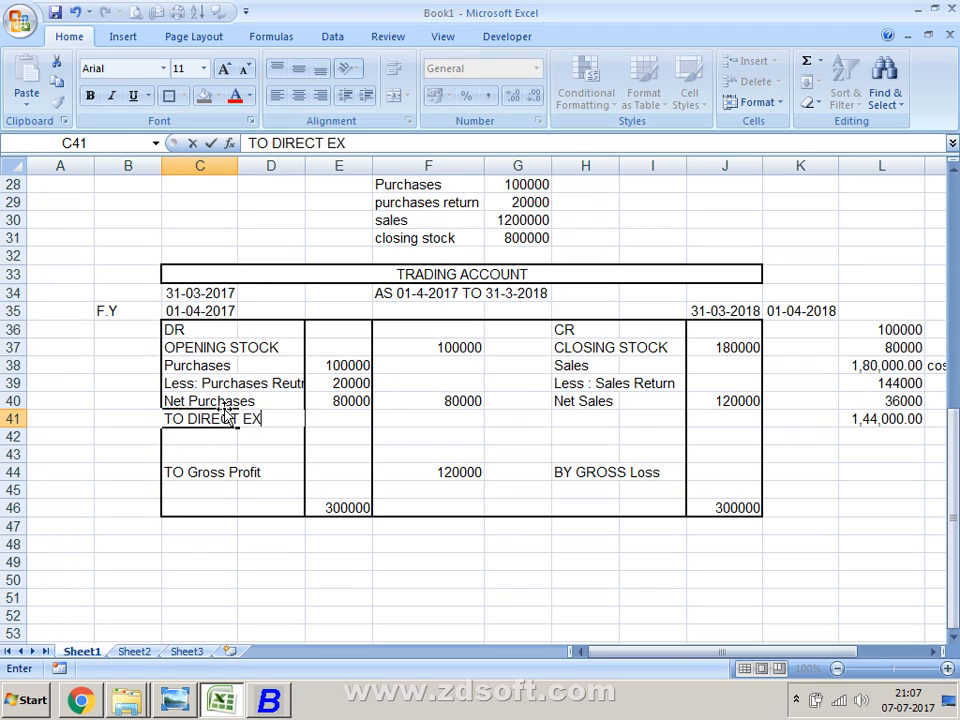
key("BackSpace")
type("P")
type("4/")
key("BackSpace")
key("BackSpace")
key("Return")
Enter 50000 as the direct expenses amount in F41.
key("Up")
key("Right")
key("Right")
key("Right")
key("Right")
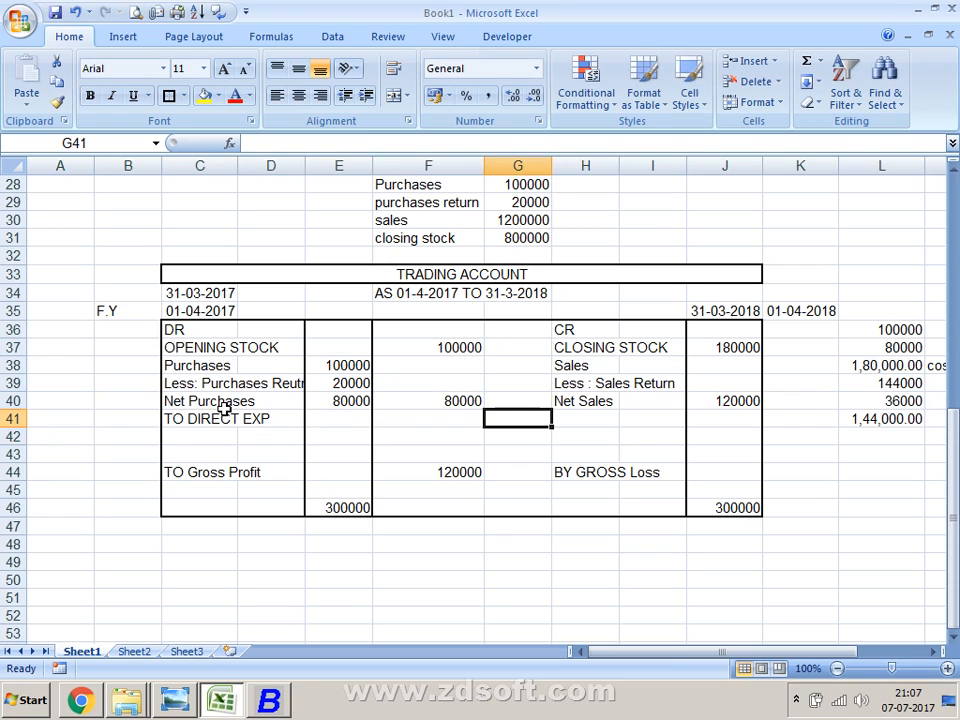
key("Left")
type("50000")
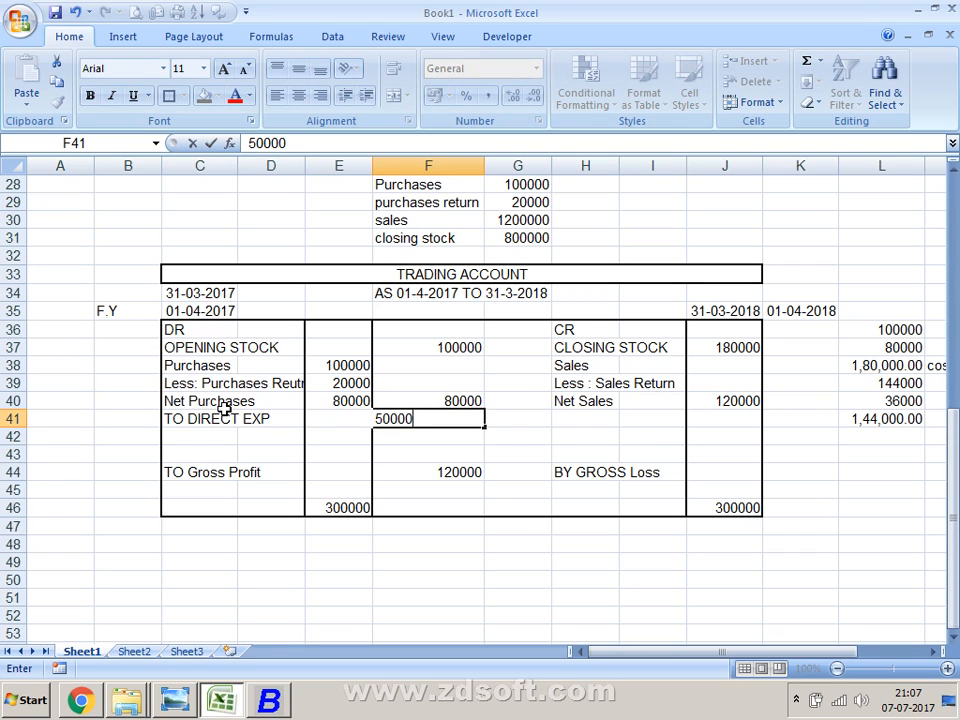
key("Return")
Change the gross profit amount in F44 to 70000.
key("Down")
key("Down")
type("70")
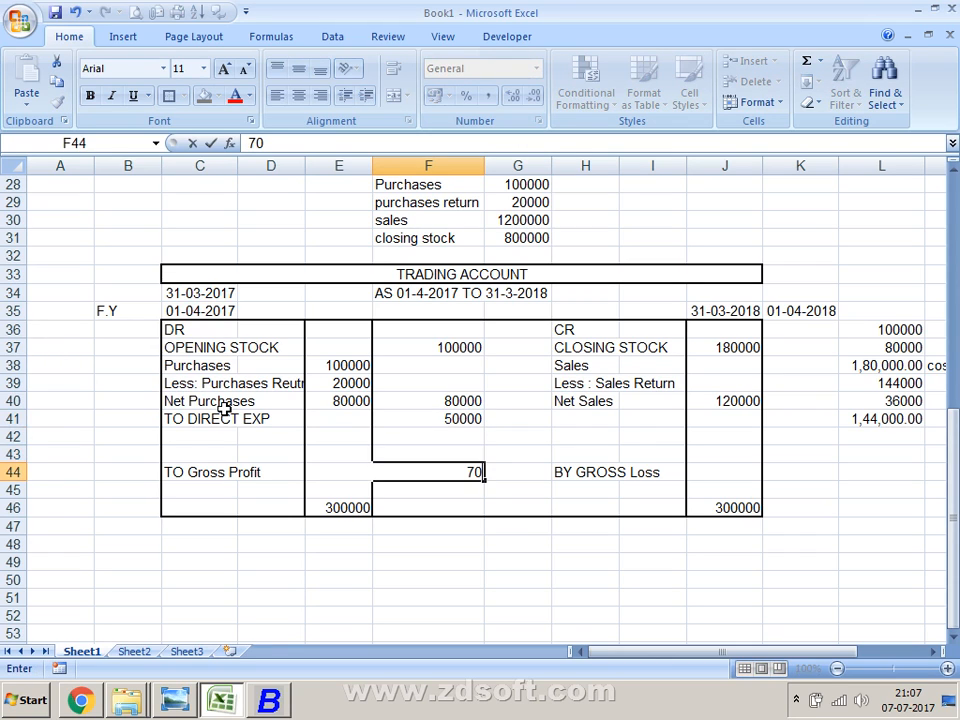
type("000")
key("Return")
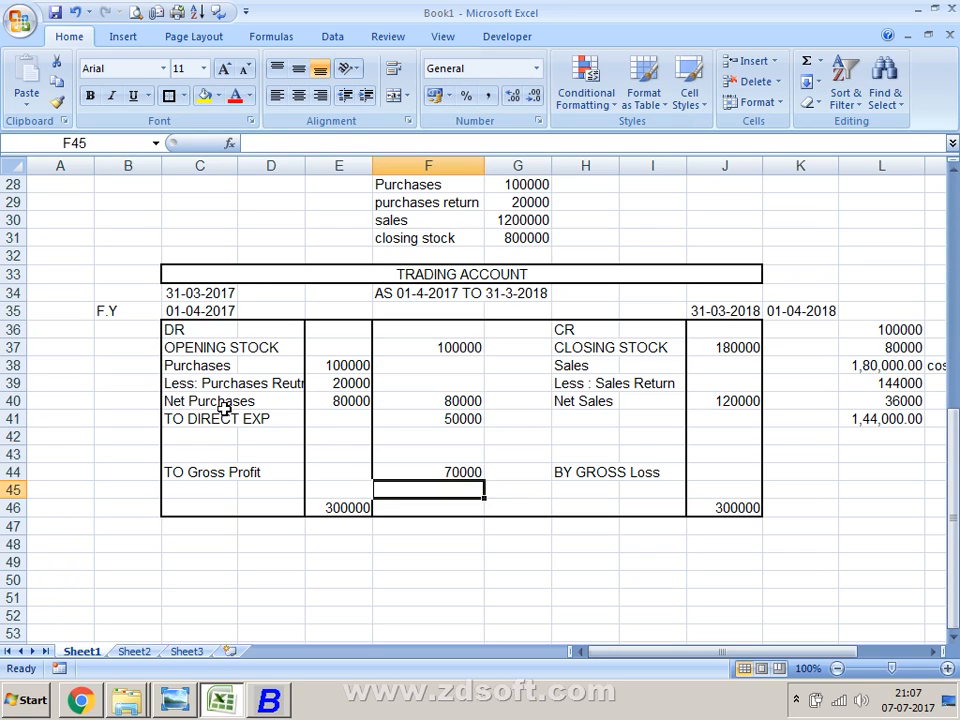
Examine the direct expenses entry in row 41 in relation to the trading account heading.
left_click_drag(220, 415, 339, 418)
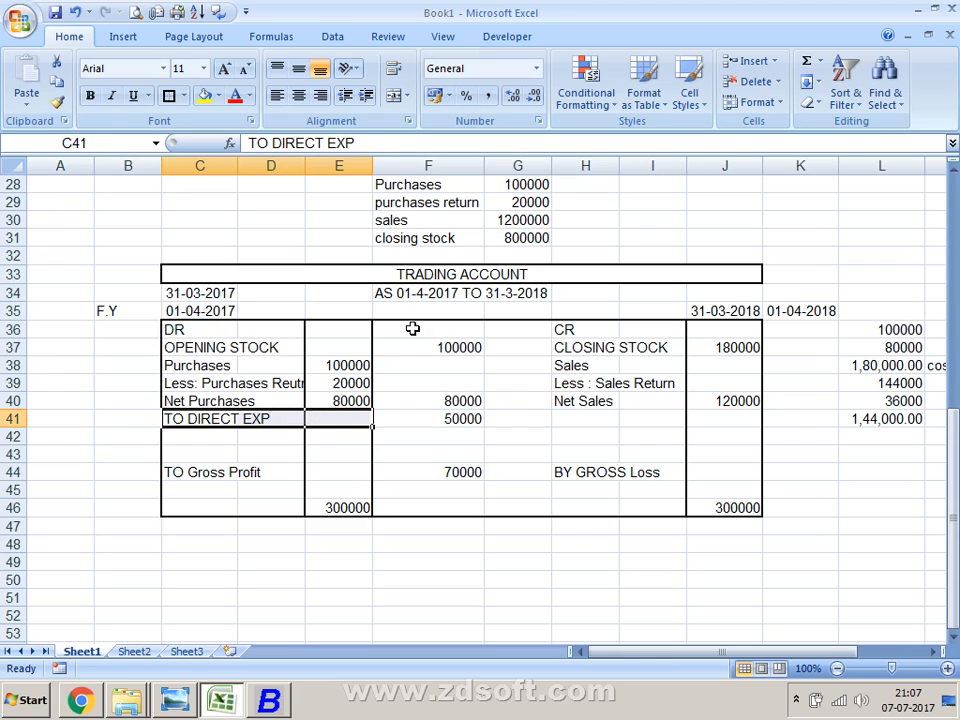
left_click(461, 268)
left_click(249, 420)
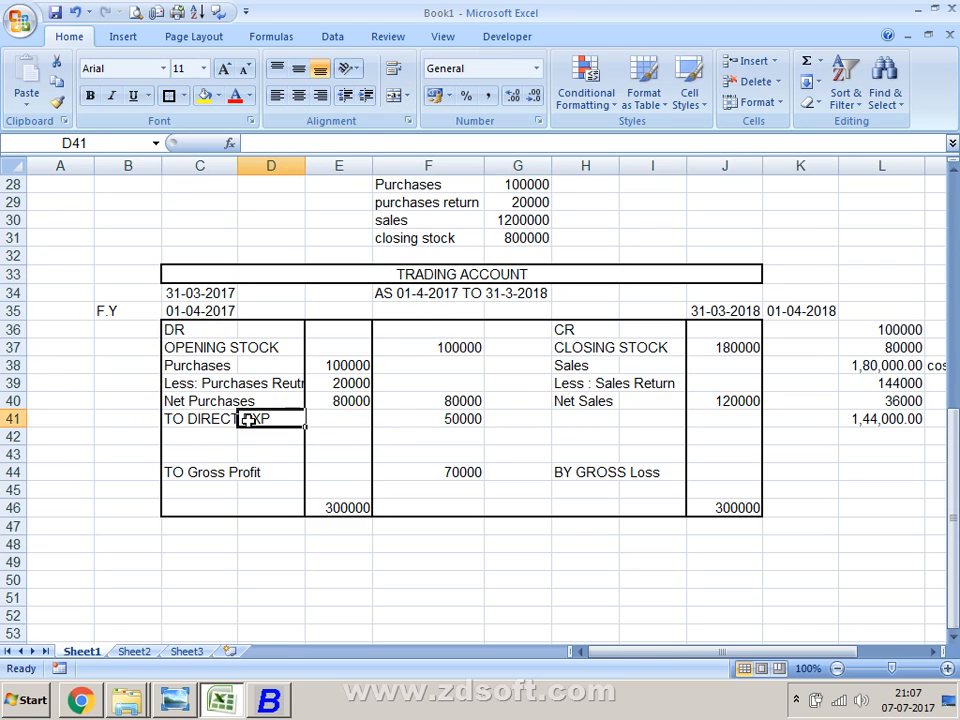
left_click(220, 420)
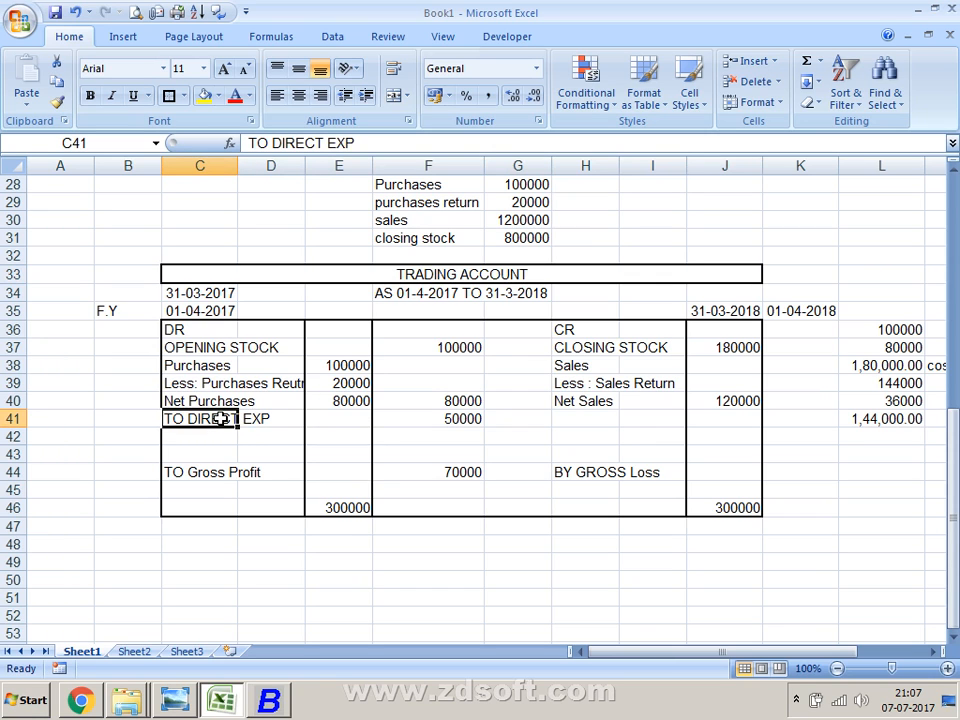
Switch to Busy and search the account masters available for modification for EXP.
left_click(268, 700)
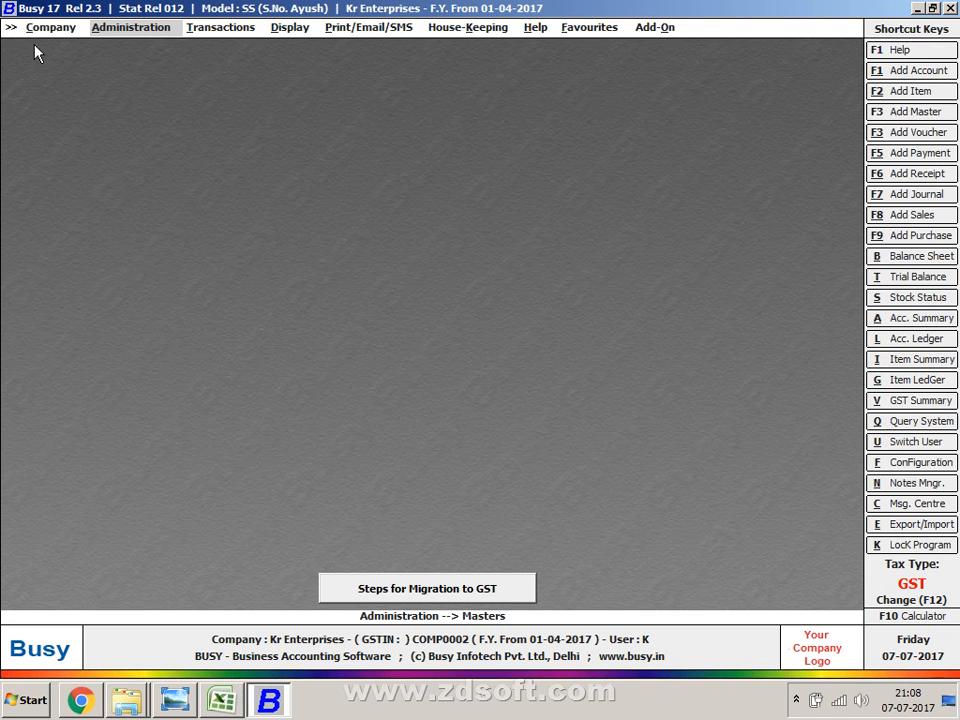
left_click(122, 27)
left_click(118, 64)
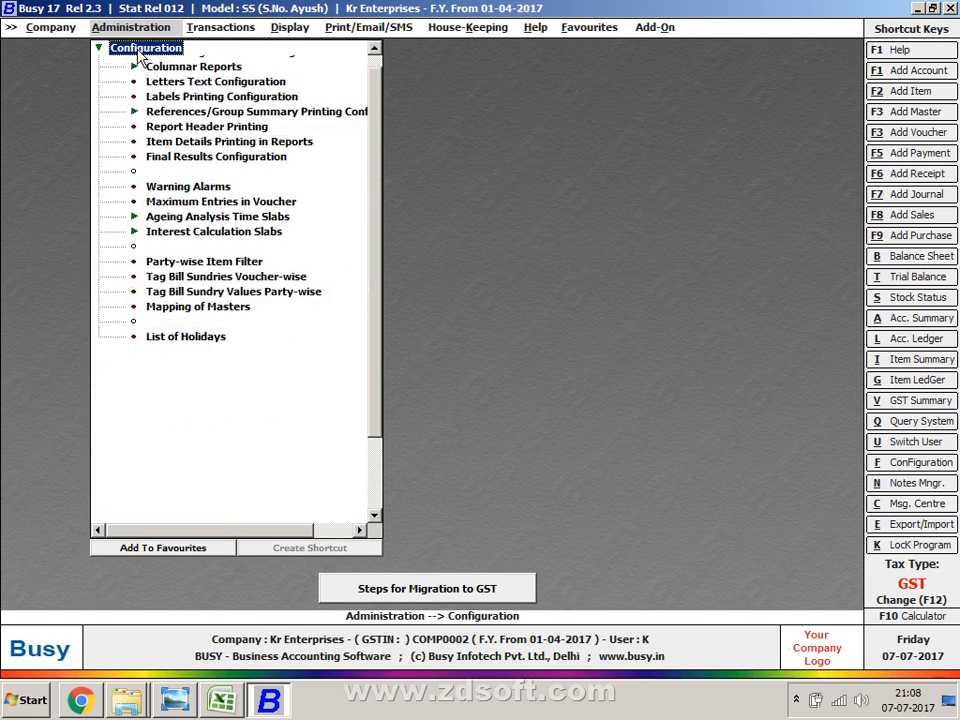
left_click(140, 50)
left_click(131, 47)
left_click(163, 63)
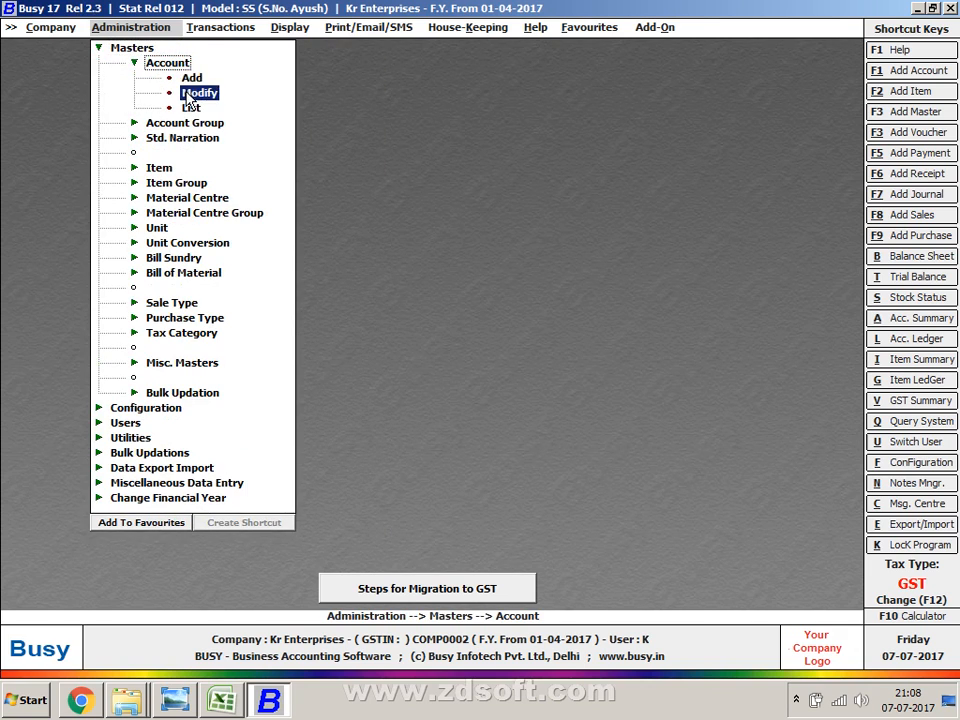
left_click(186, 95)
type("E")
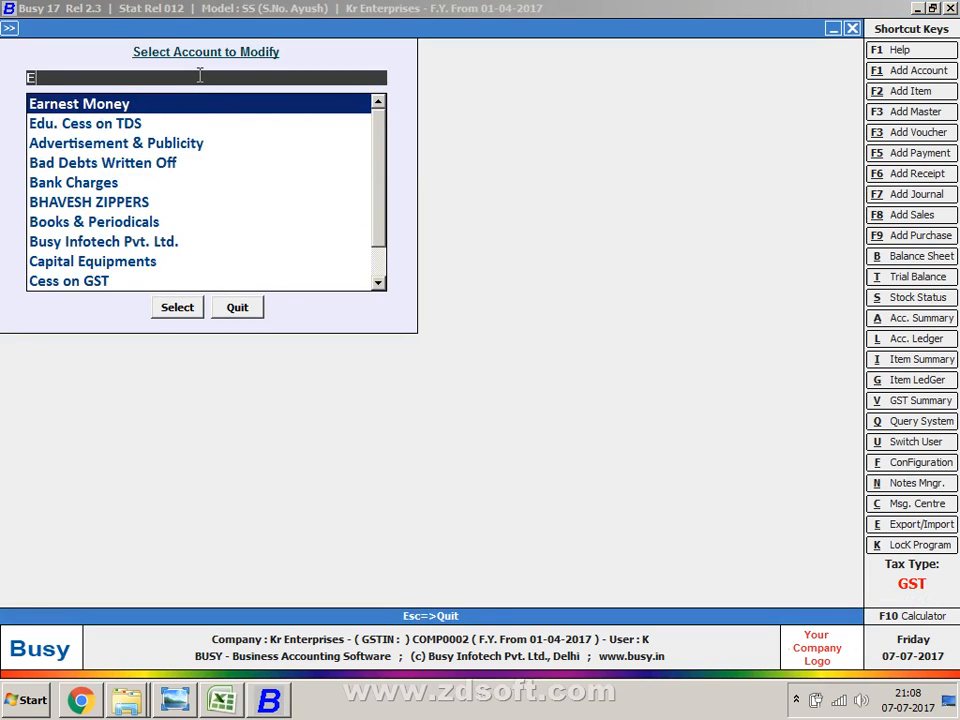
type("XP")
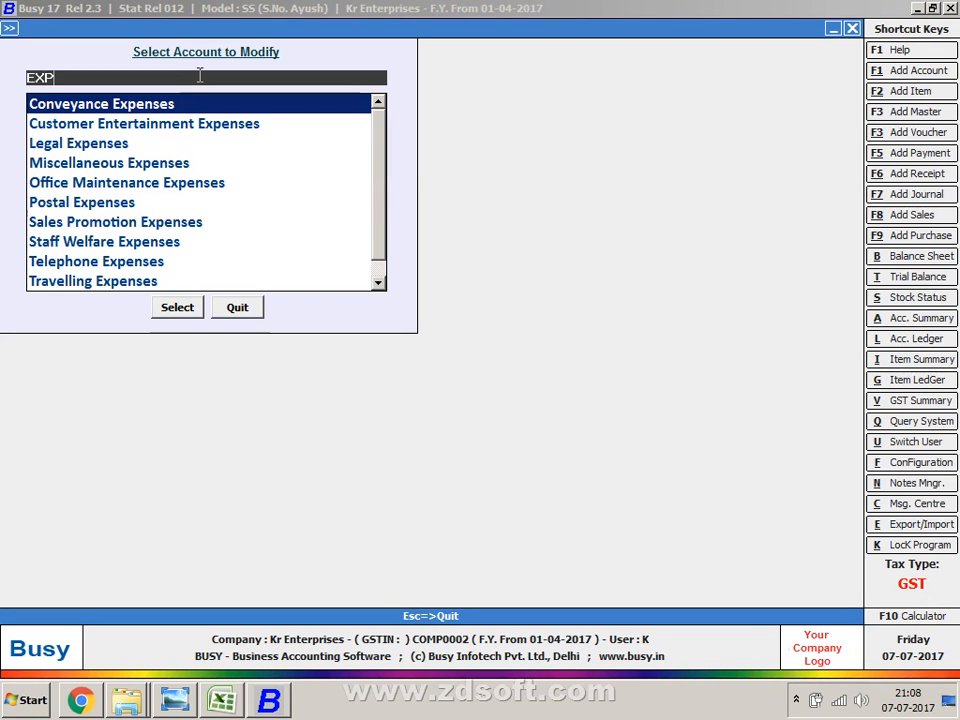
key("Escape")
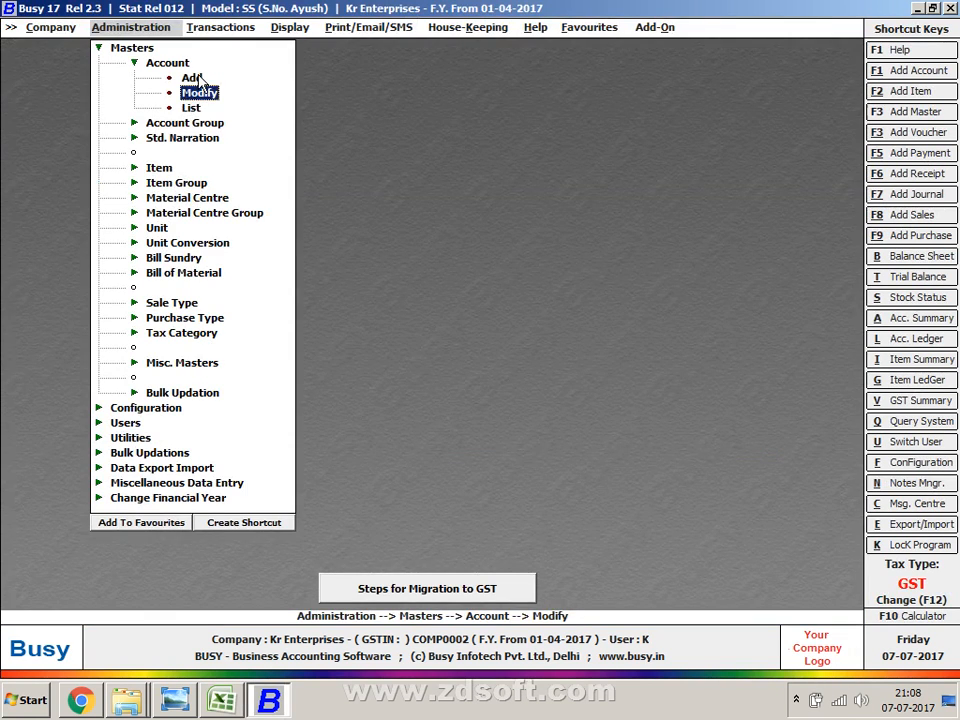
Search the account groups for EXP and view the Expenses (Indirect/Admn.) group master.
key("Down")
key("Down")
key("Return")
type("EXP")
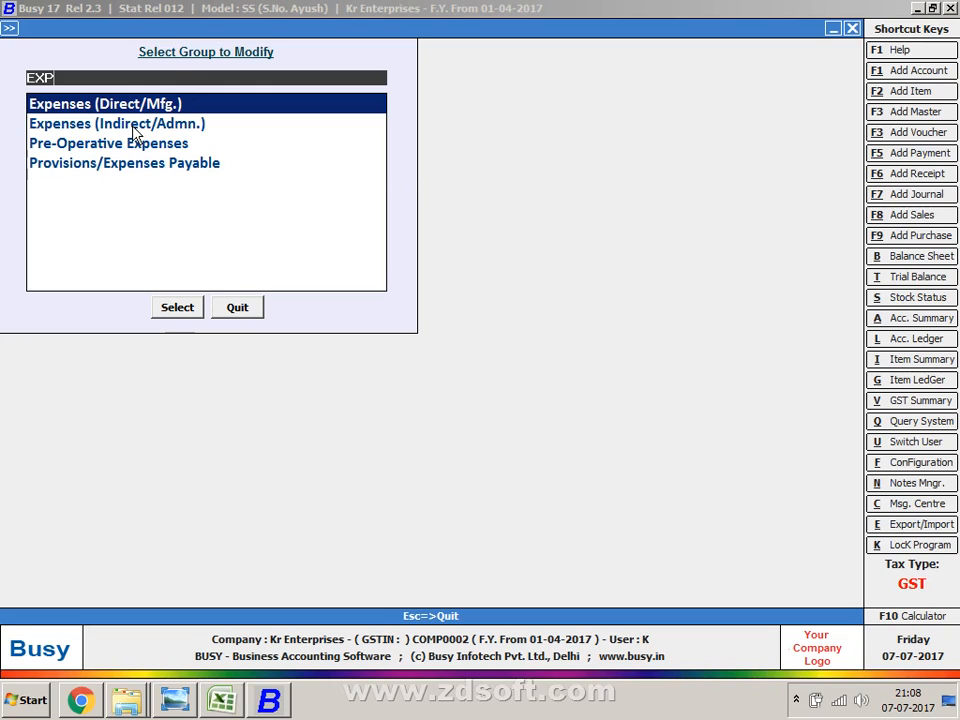
double_click(134, 126)
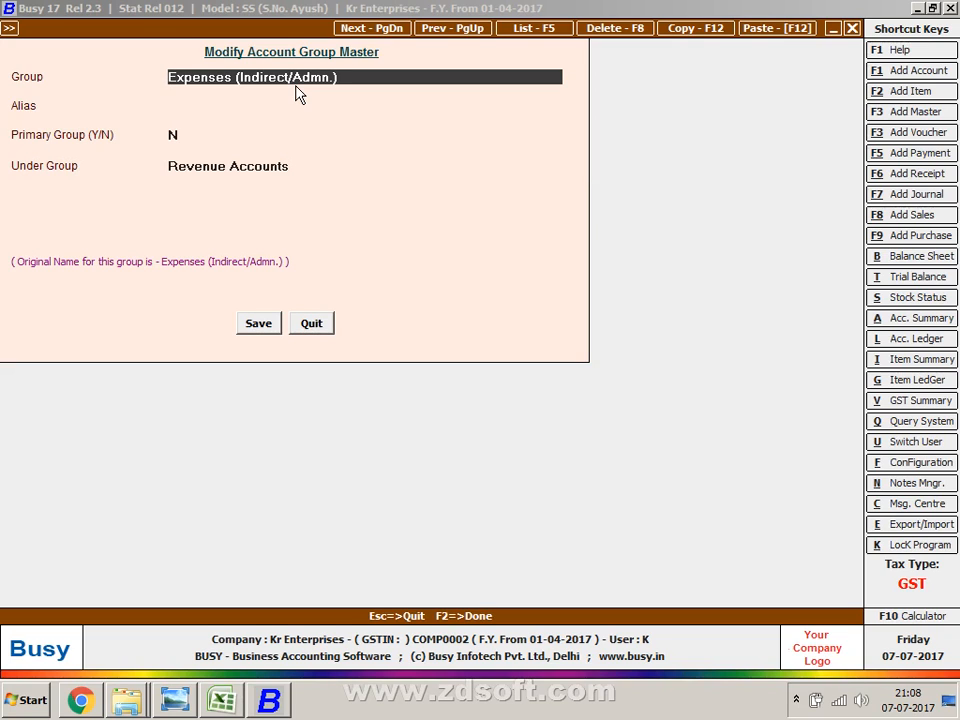
key("Escape")
View the Expenses (Direct/Mfg.) account group master and close it without changes.
key("BackSpace")
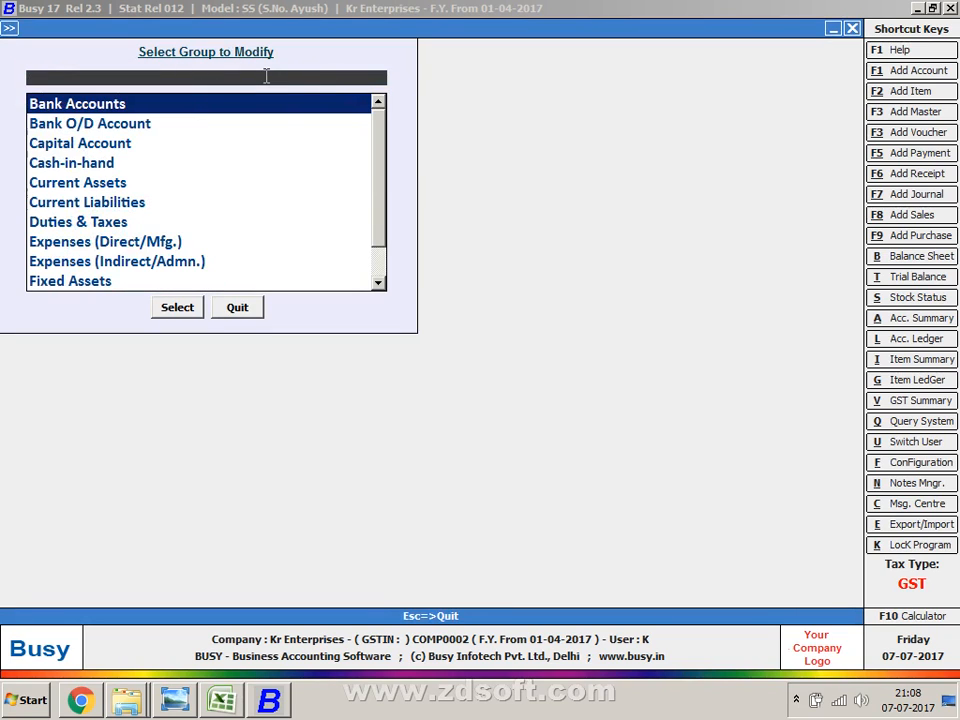
type("EX")
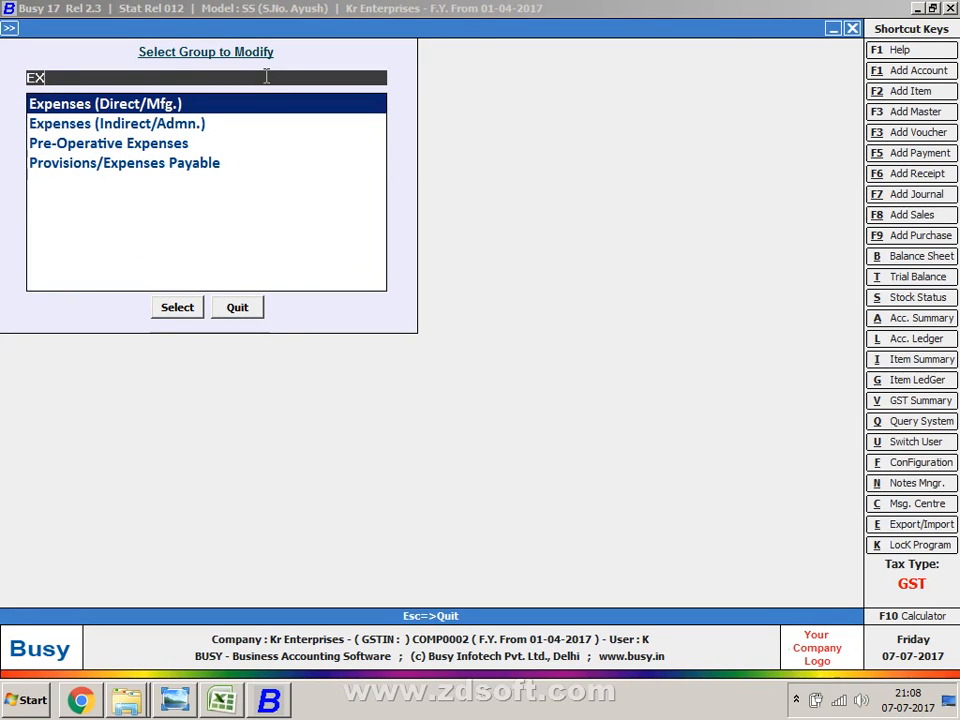
key("Return")
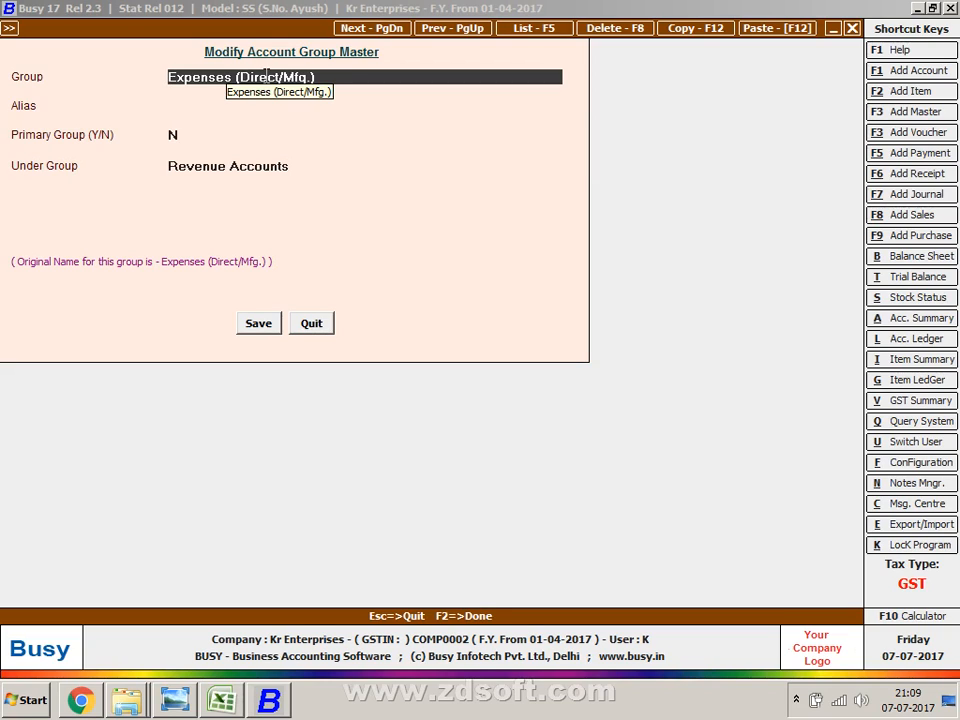
key("Escape")
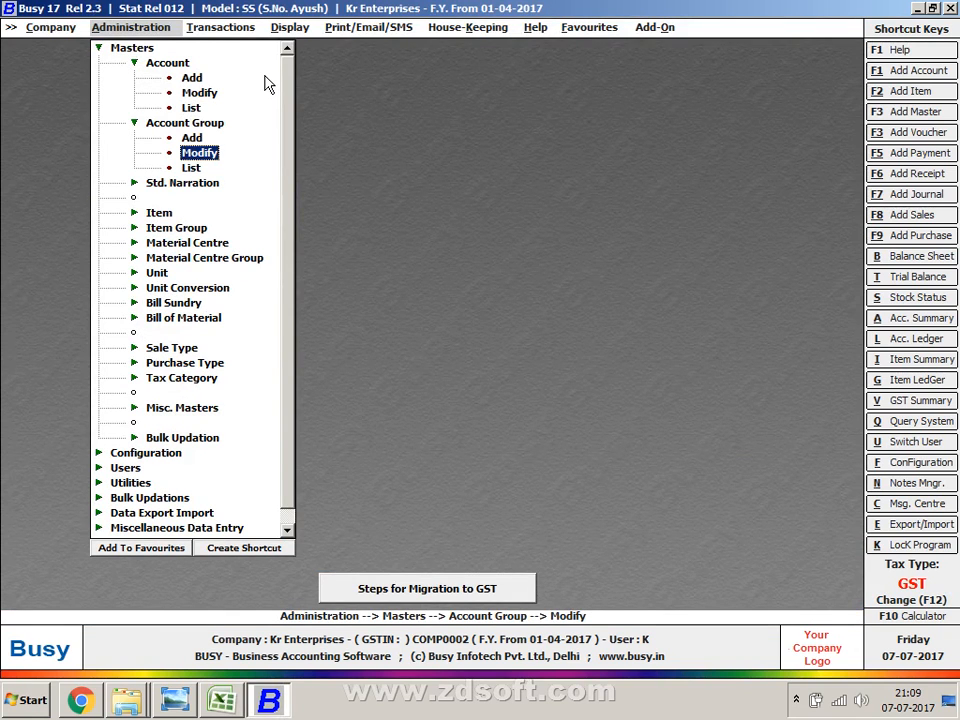
Switch to the Excel workbook and examine the opening stock, purchases and direct expenses rows against the trading account heading.
key("alt+Tab")
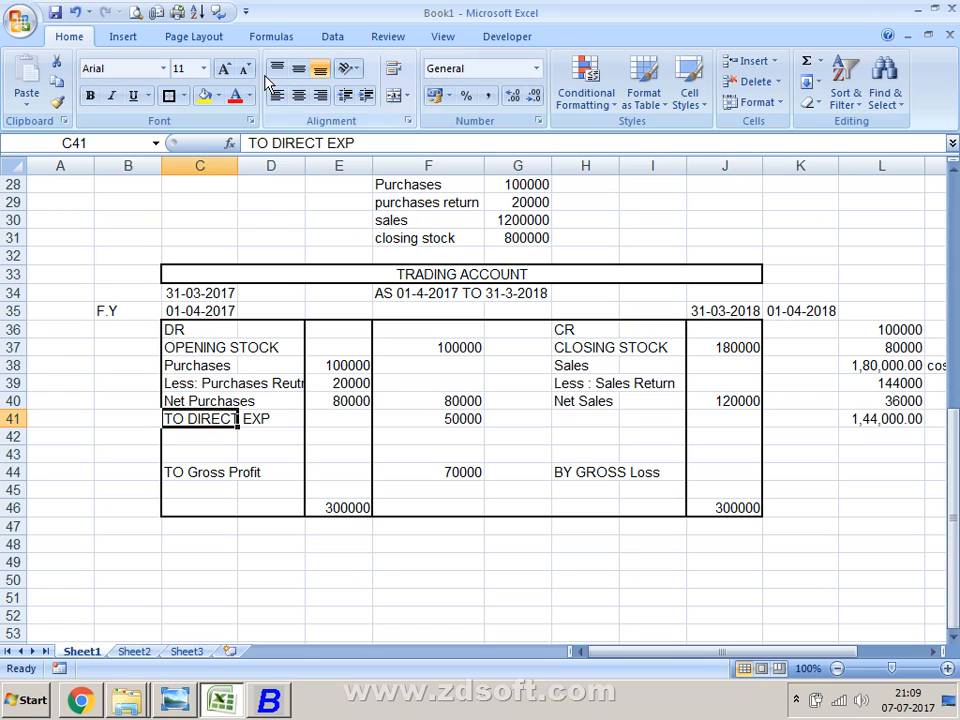
left_click(191, 350)
left_click(452, 271)
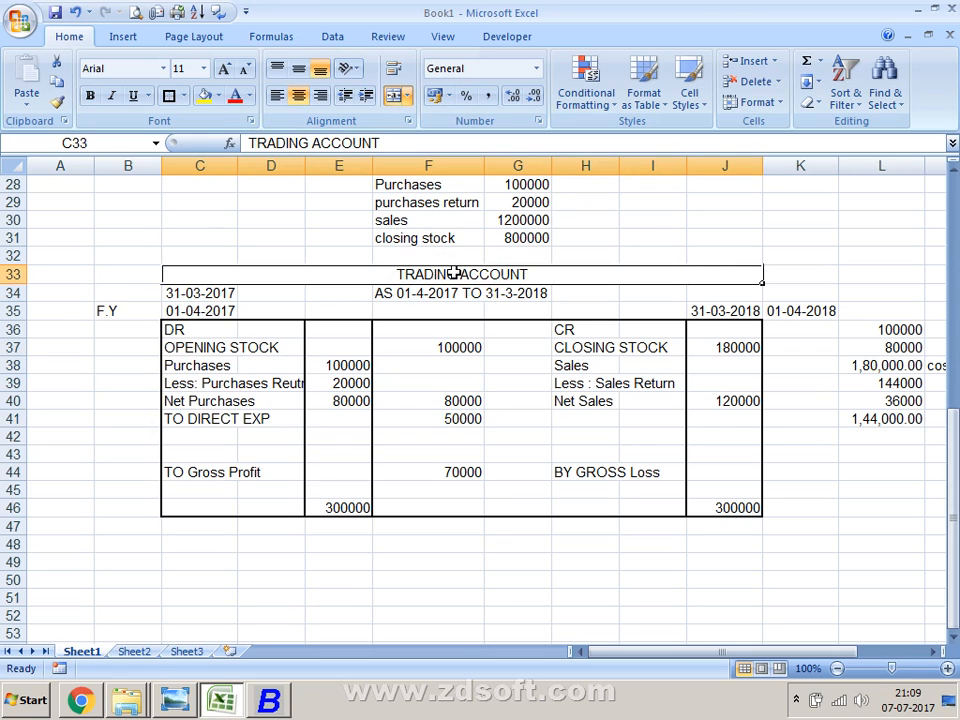
left_click(199, 366)
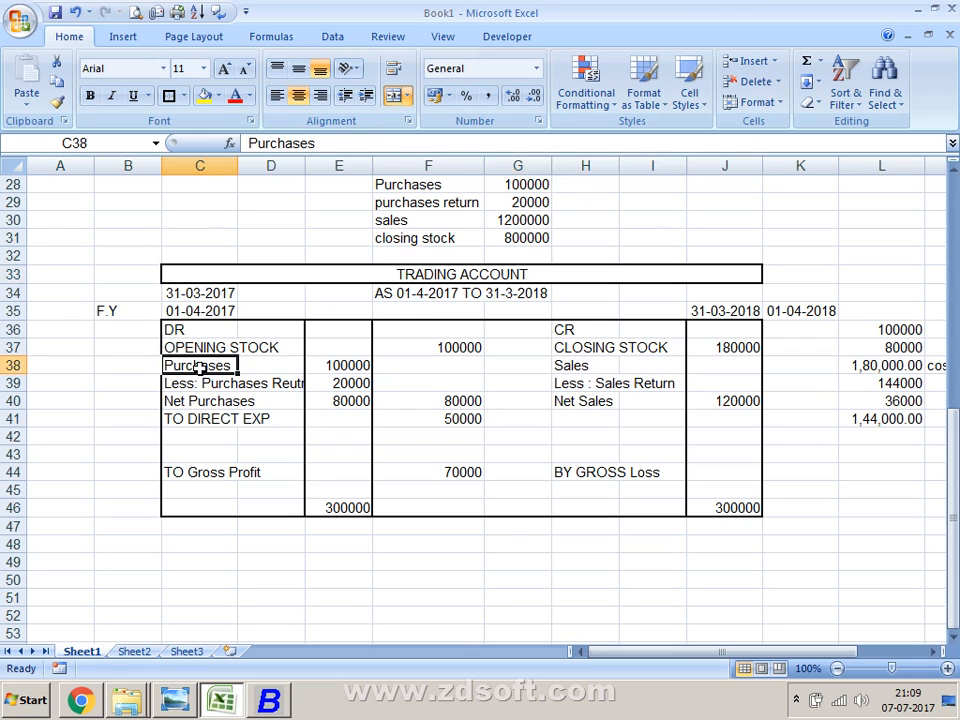
left_click(456, 272)
left_click(216, 428)
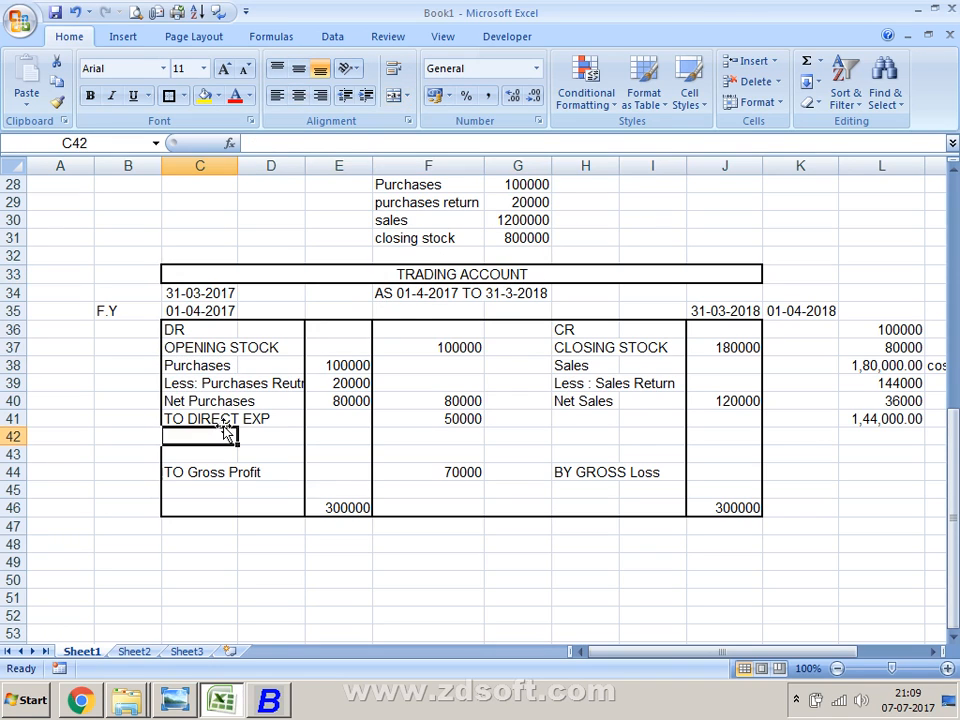
left_click(206, 420)
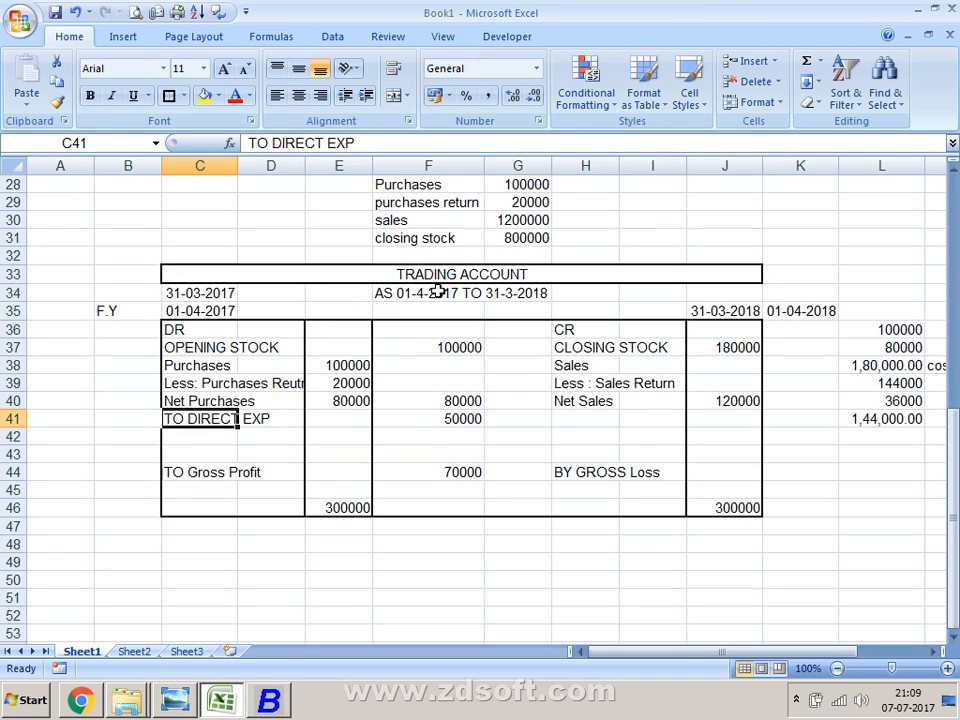
Compare the debit side entries with the closing stock, sales and net sales on the credit side.
left_click_drag(220, 312, 209, 383)
left_click(207, 329)
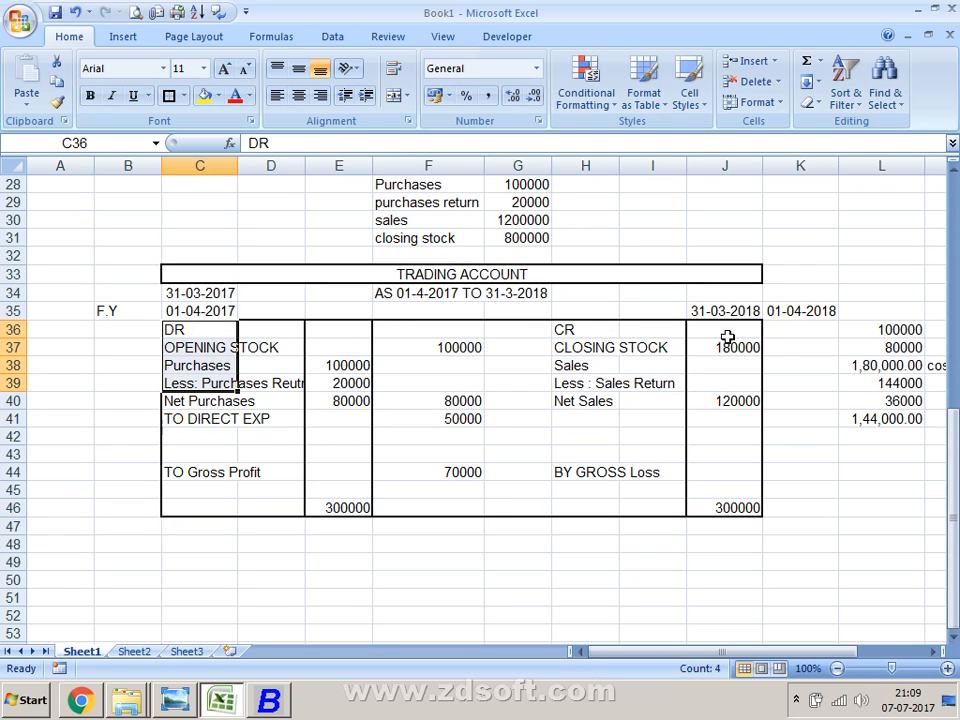
left_click_drag(728, 336, 740, 517)
left_click(607, 347)
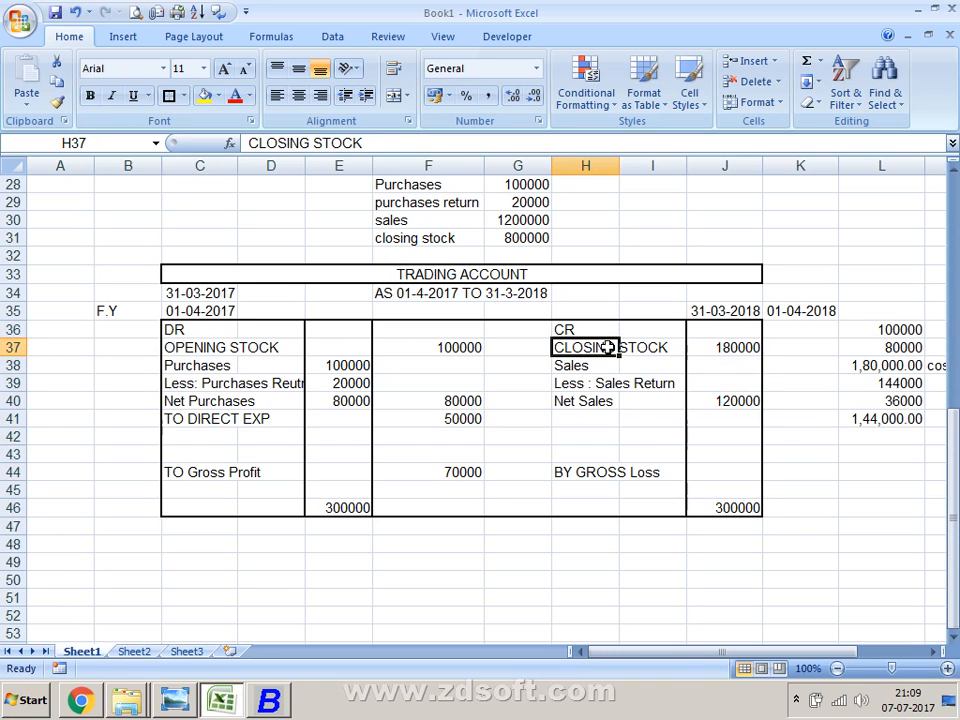
left_click(603, 369)
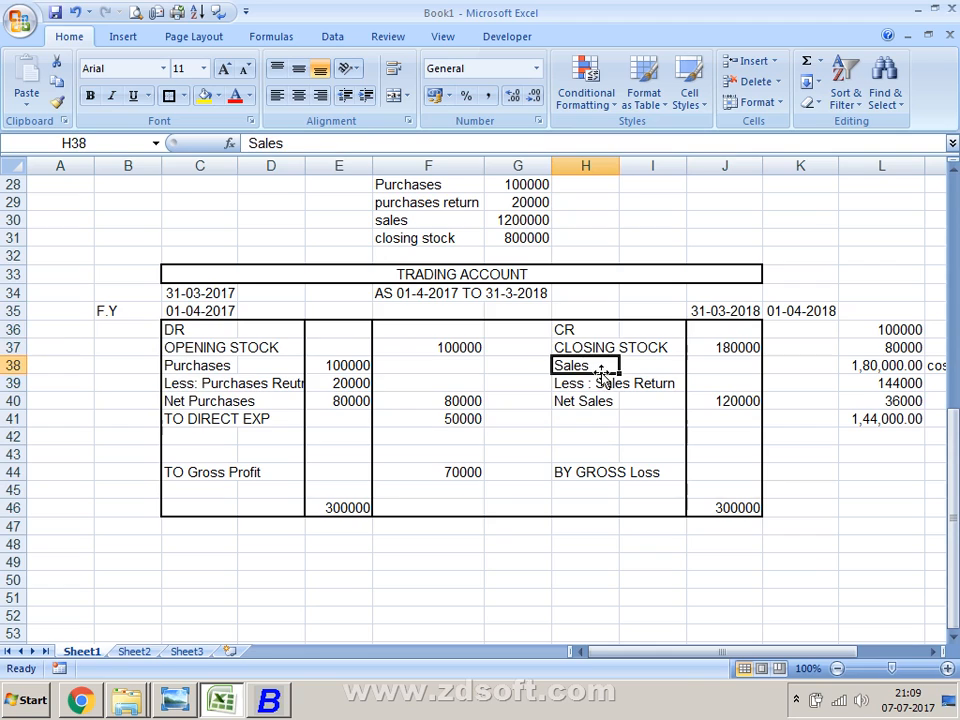
left_click(596, 396)
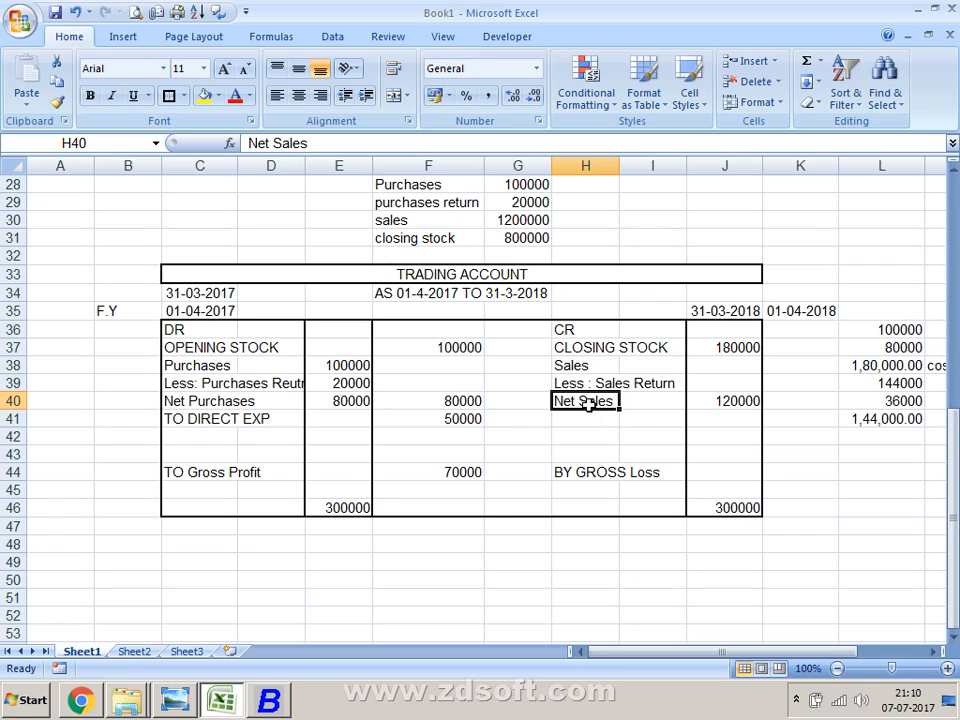
Review the account period and the debit side from opening stock down to direct expenses.
left_click(519, 292)
left_click(258, 342)
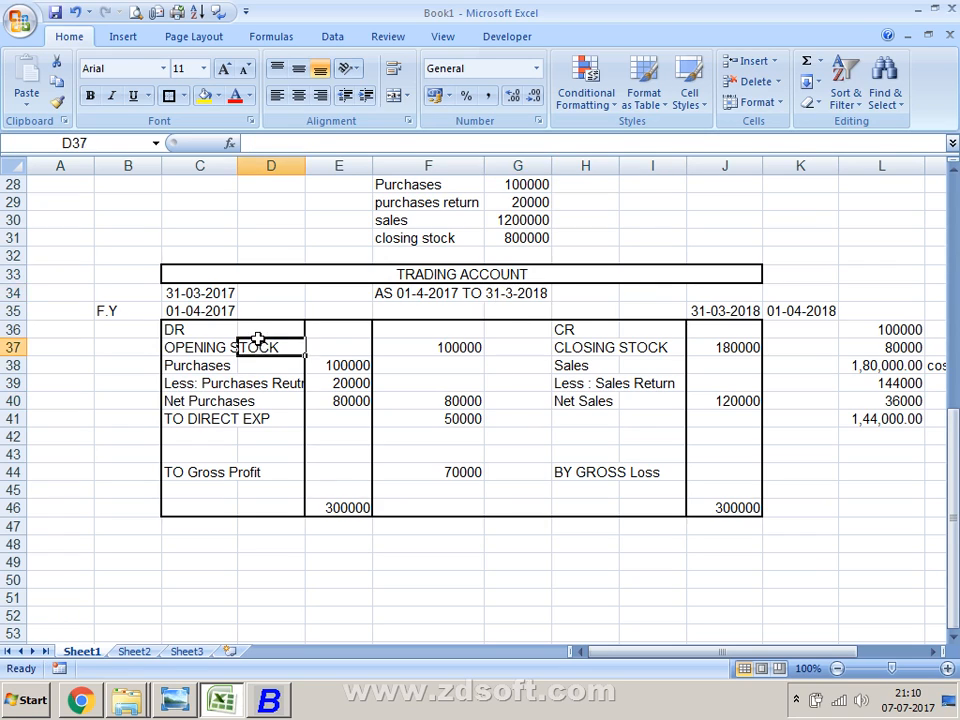
left_click_drag(189, 327, 183, 499)
left_click(170, 348)
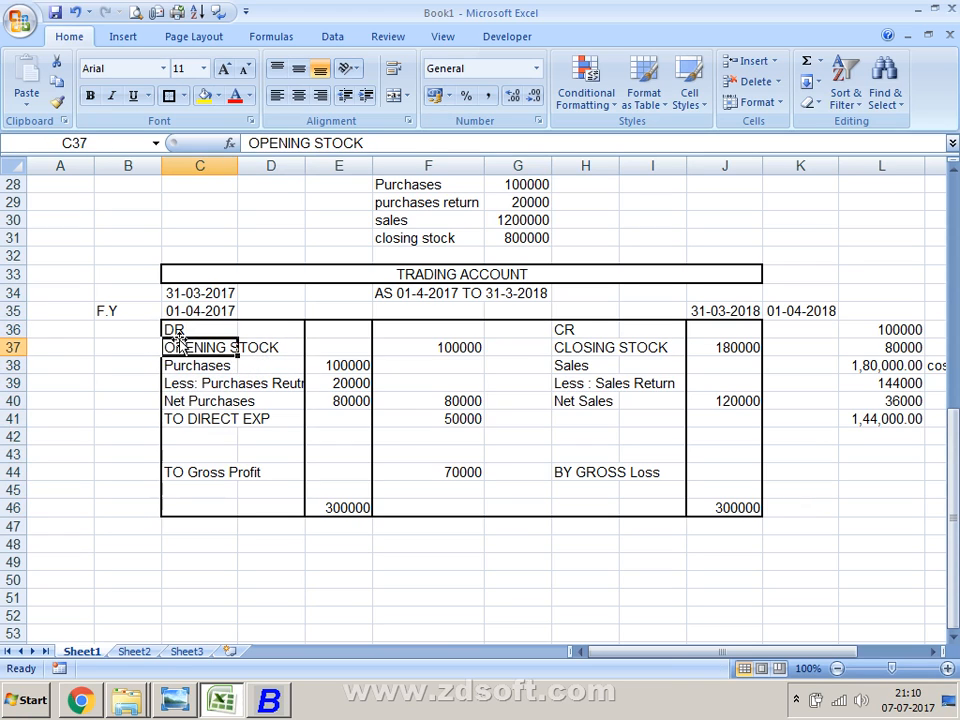
left_click(201, 416)
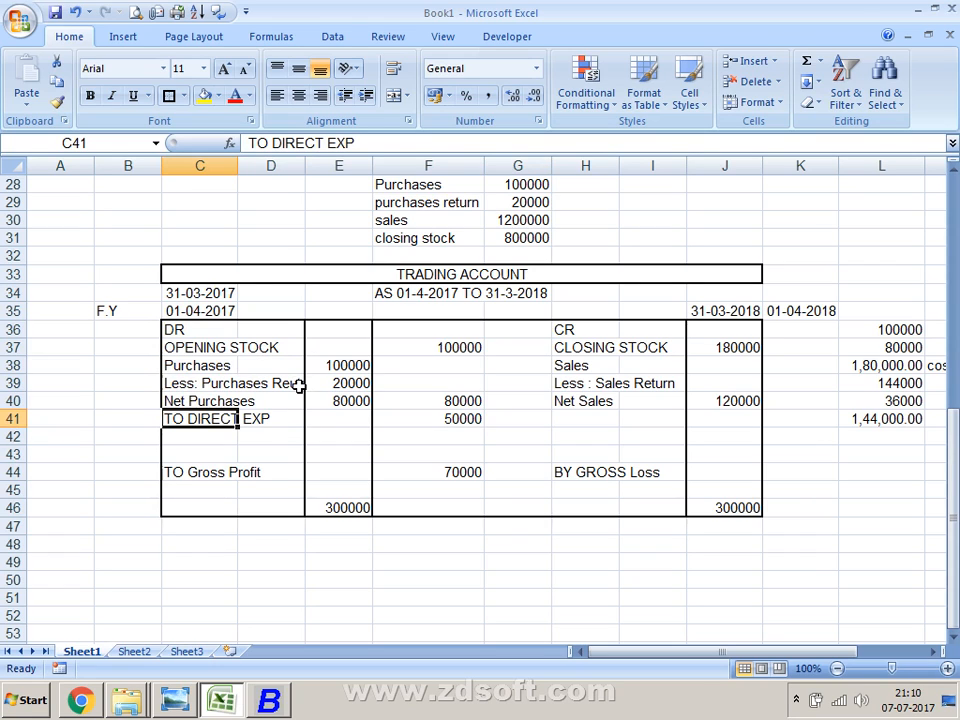
left_click(256, 544)
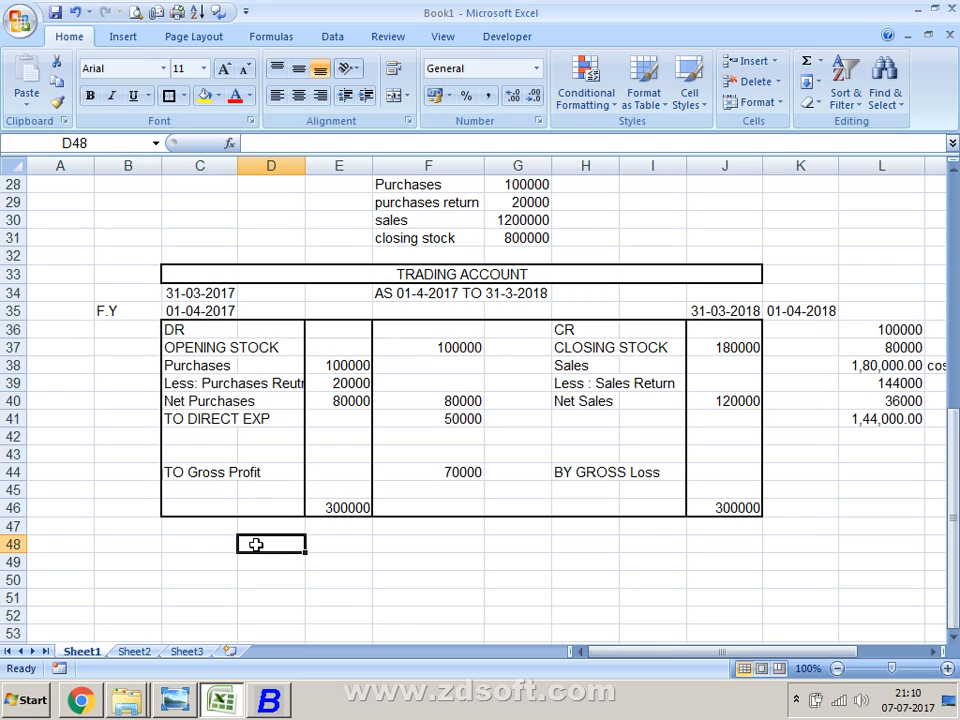
Switch to Busy and start a new Supply Inward voucher in the Main series.
left_click(286, 706)
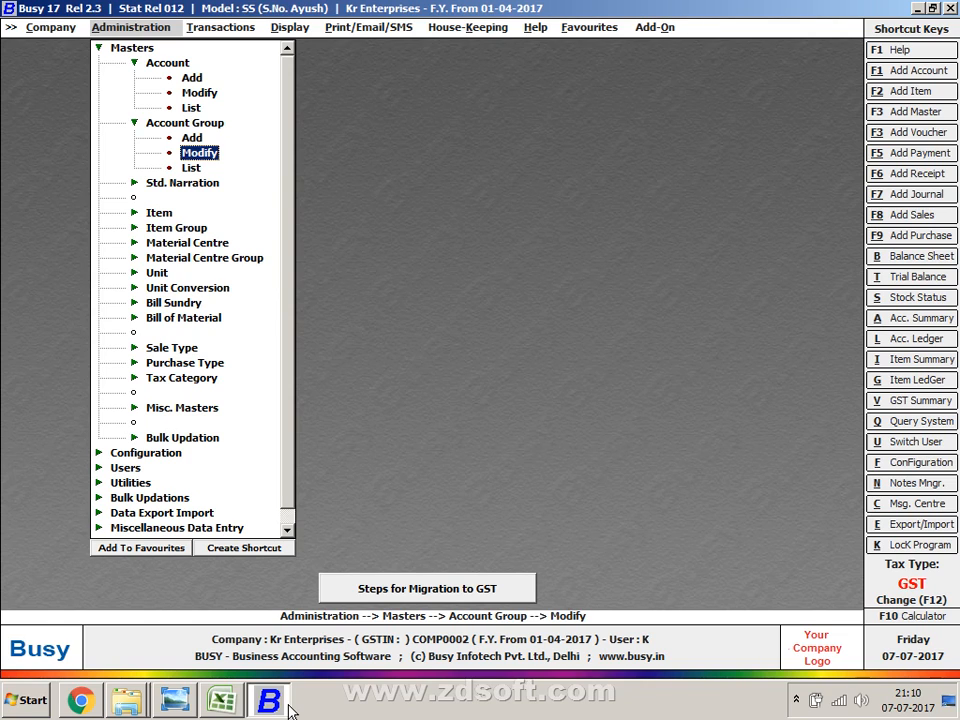
key("Right")
key("Down")
key("Up")
key("Up")
key("Up")
key("Up")
key("Up")
key("Up")
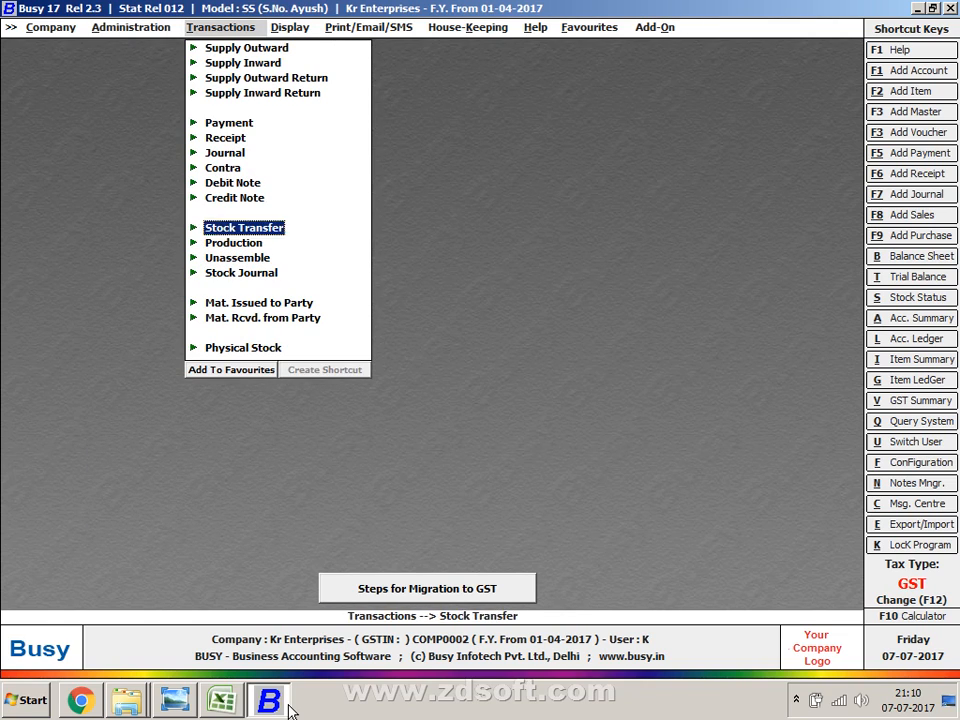
key("Up")
key("Up")
key("Up")
key("Up")
key("Up")
key("Up")
key("Return")
key("Down")
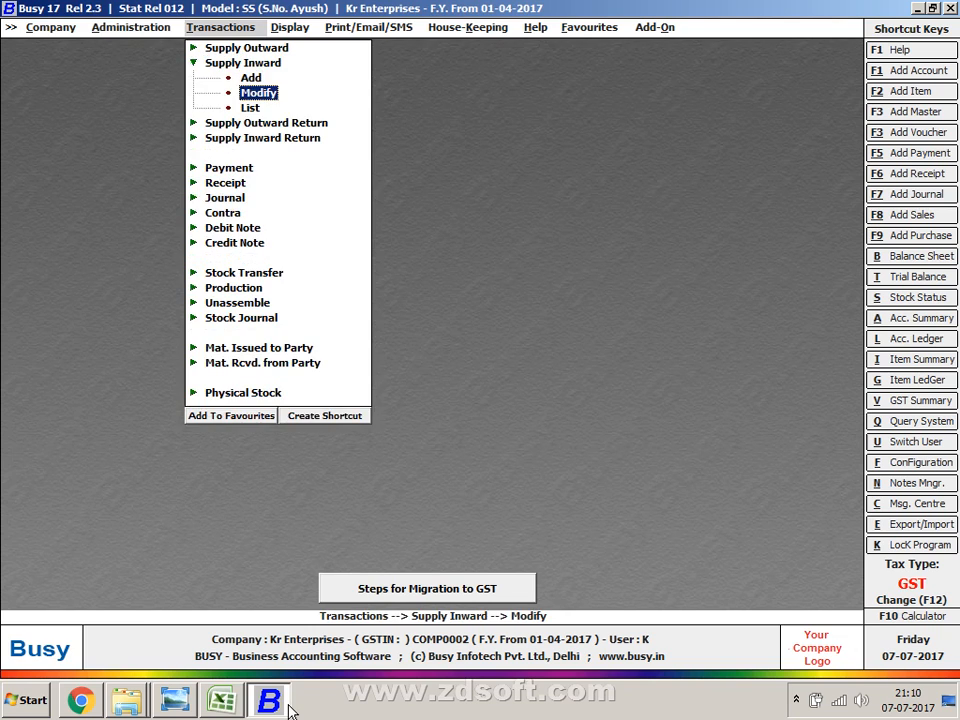
key("Return")
key("Escape")
key("Up")
key("Return")
key("Return")
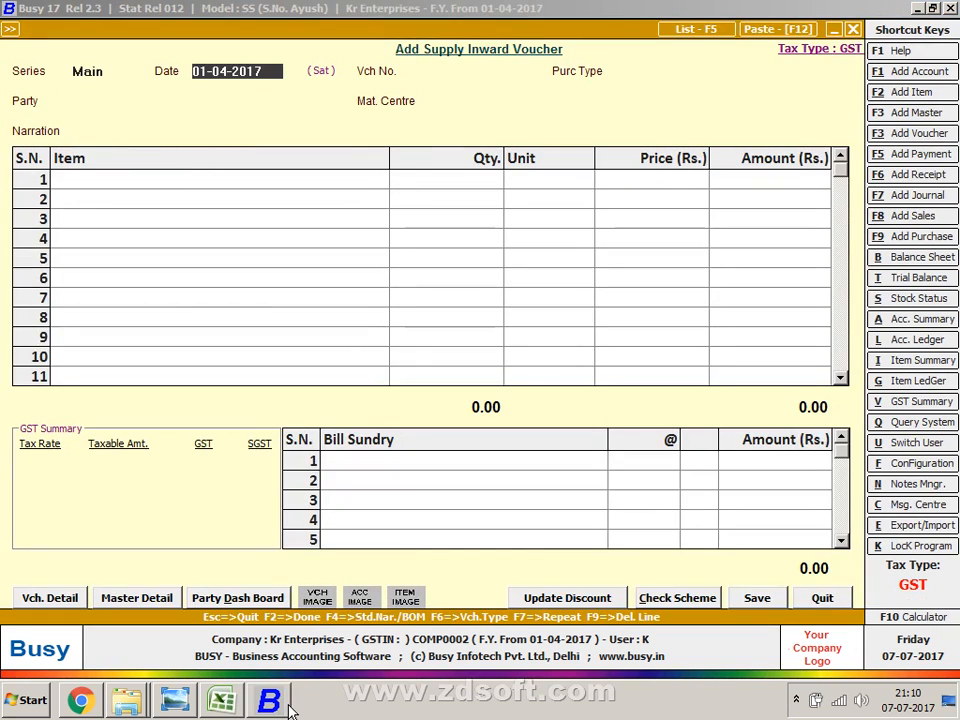
Date the supply inward voucher 01-07-2017, with voucher number DFA and purchase type I/GST-Exempt.
key("Return")
key("Return")
key("Return")
key("Return")
type("1-7")
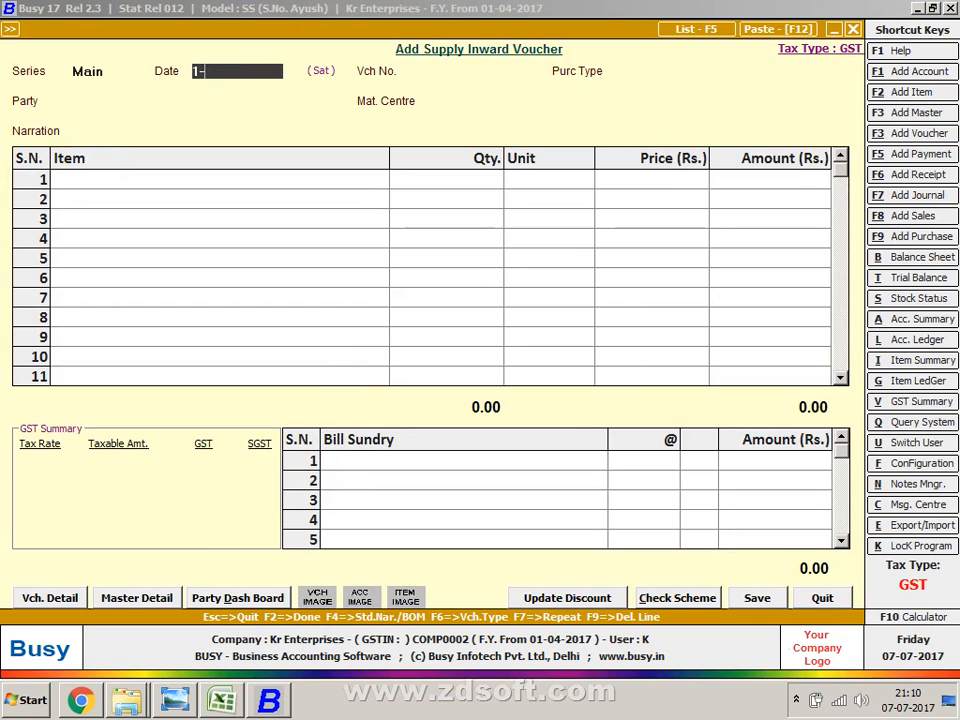
key("Return")
type("DFA")
key("Return")
key("Return")
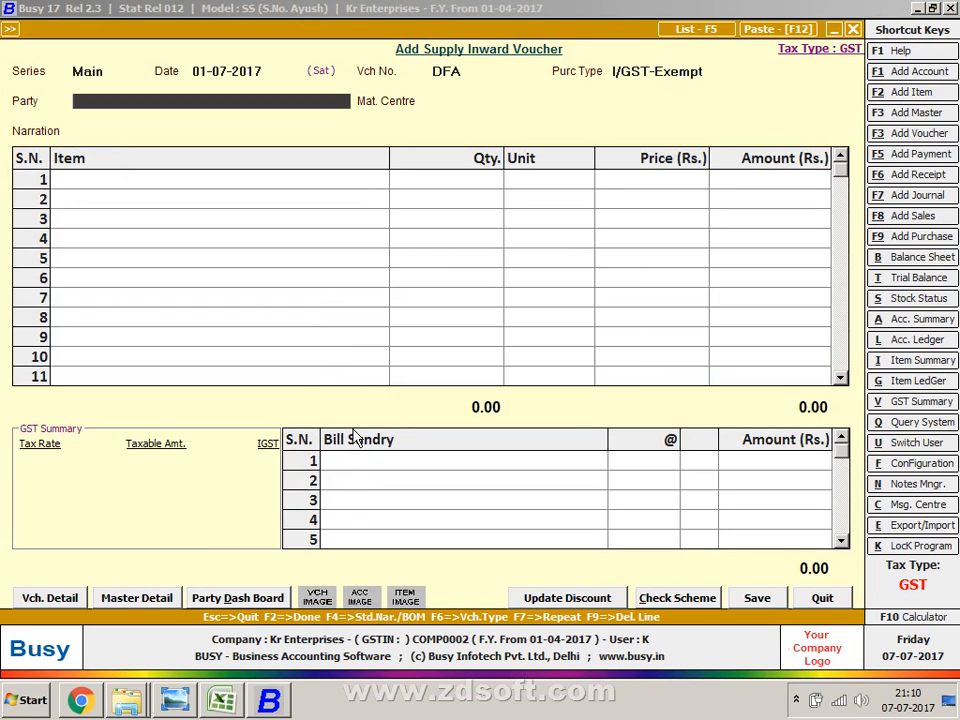
Set the voucher's party to BHAVESH ZIPPERS and its material centre to Main Store.
key("Return")
key("Return")
key("Return")
key("Return")
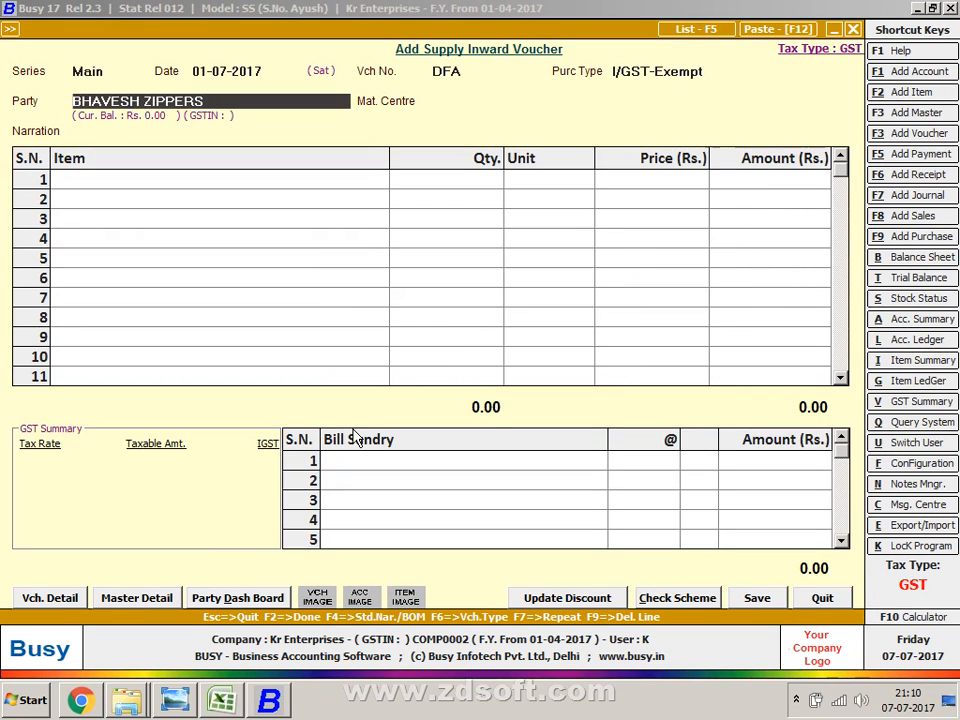
key("Return")
key("Left")
key("Return")
key("Return")
key("Return")
key("Return")
key("Return")
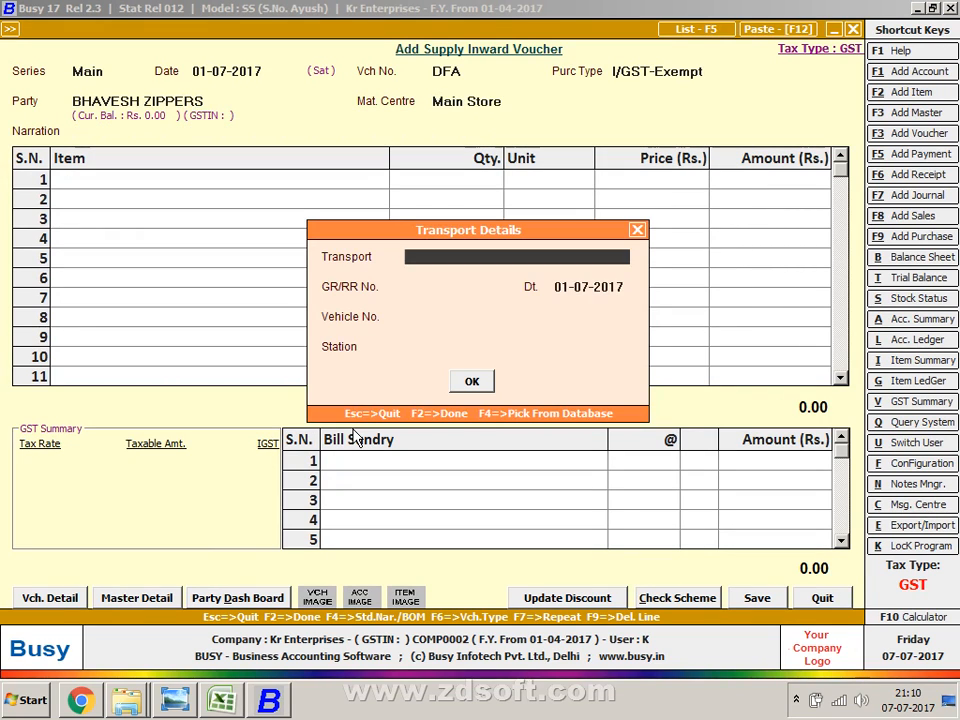
Leave the transport details blank and choose Freight & Forwarding Charges as the voucher's first bill sundry.
key("Return")
key("Return")
key("Return")
key("Return")
key("Return")
key("Return")
key("Return")
key("Return")
key("Return")
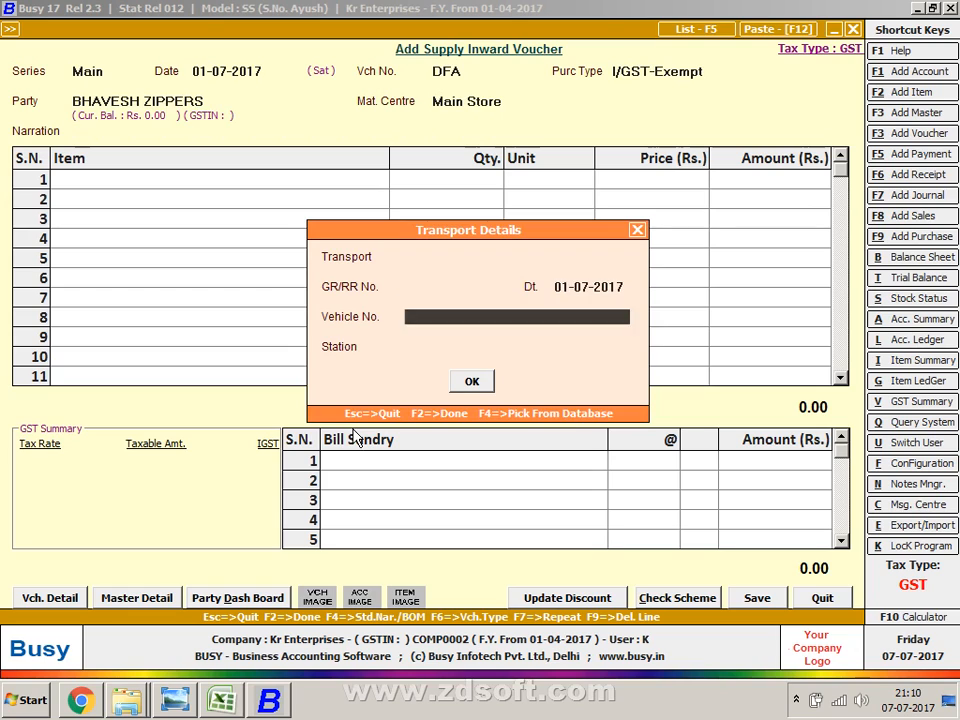
key("Return")
type("fR")
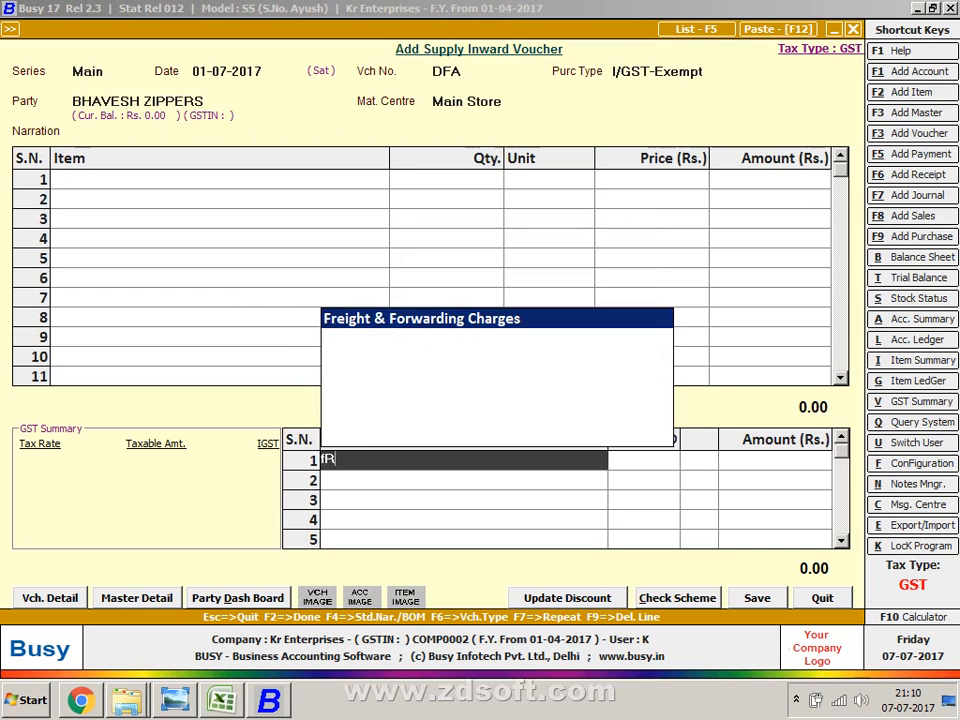
key("Return")
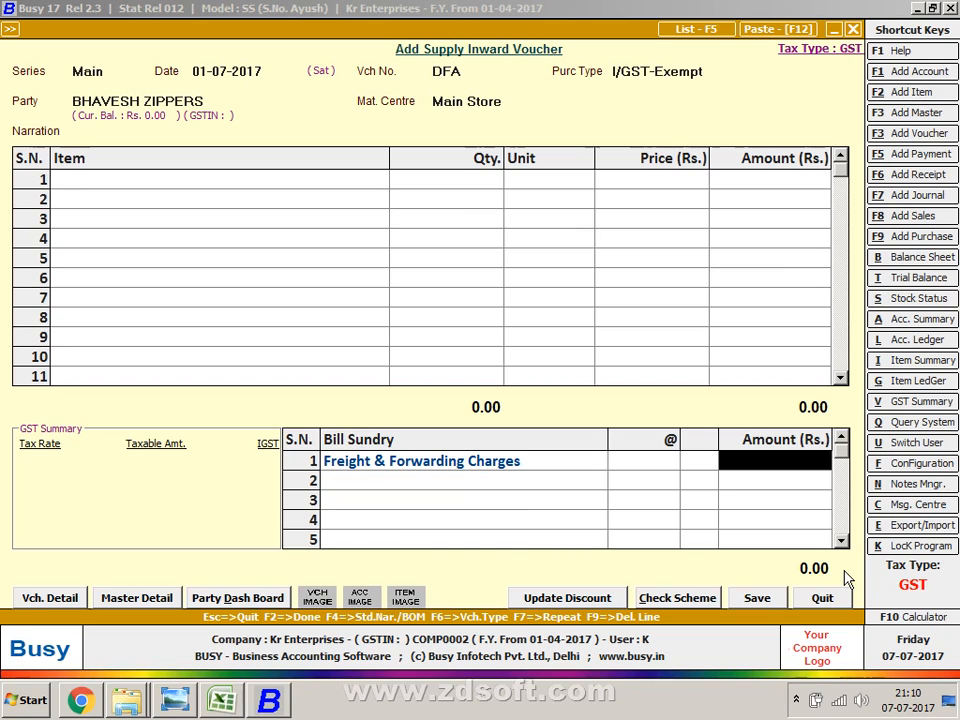
Enter 5000 as the Freight & Forwarding Charges amount, checking the trading account in Excel before accepting it.
type("5000")
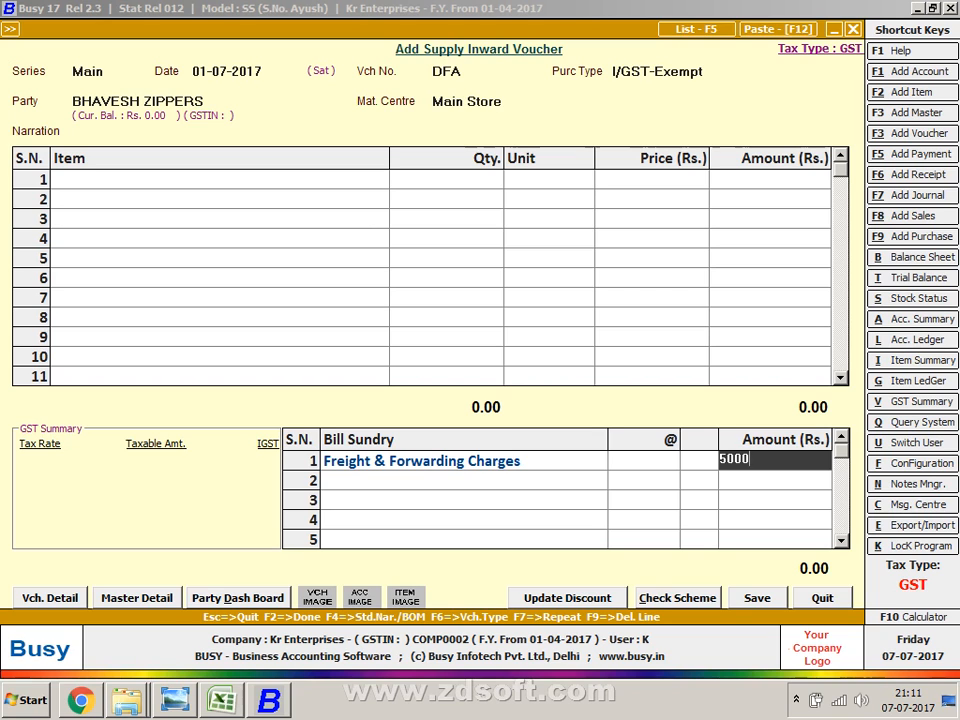
key("alt+Tab")
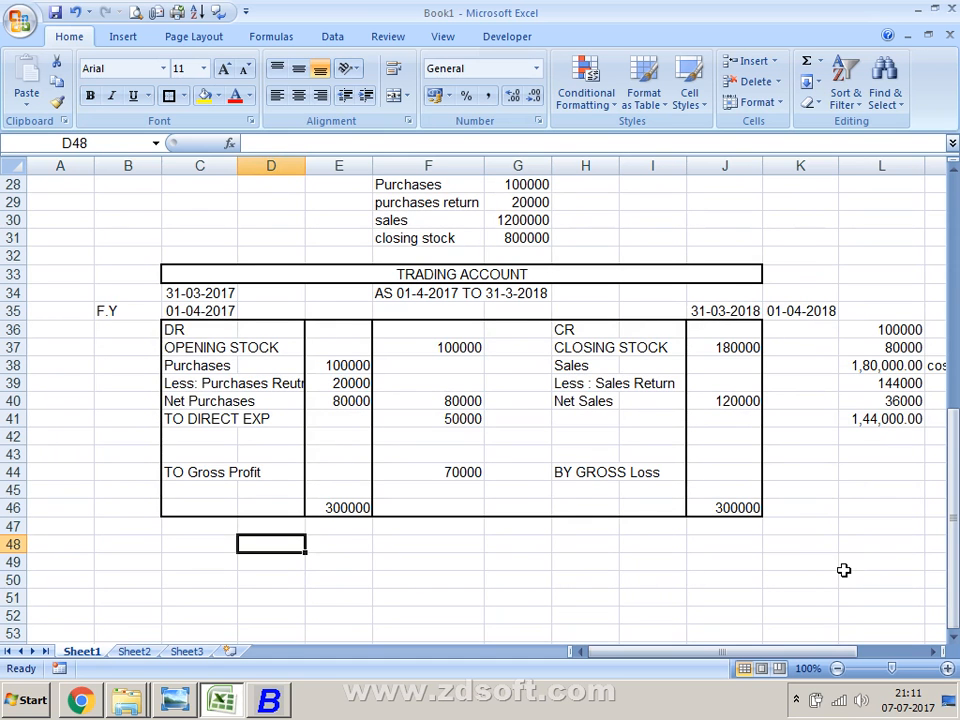
key("Up")
key("Up")
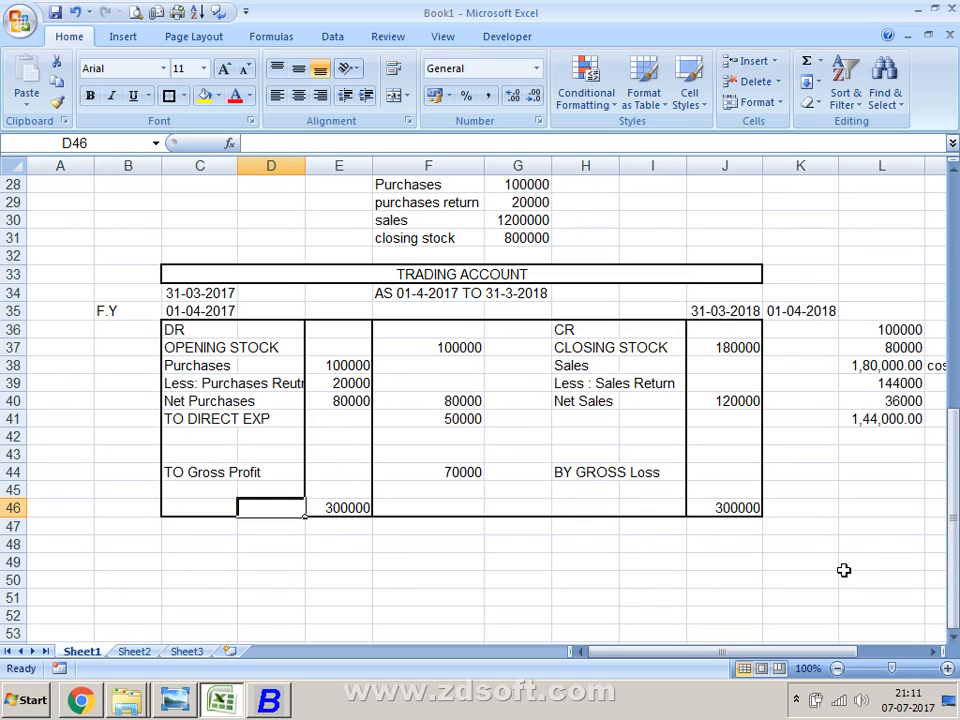
key("alt+Tab")
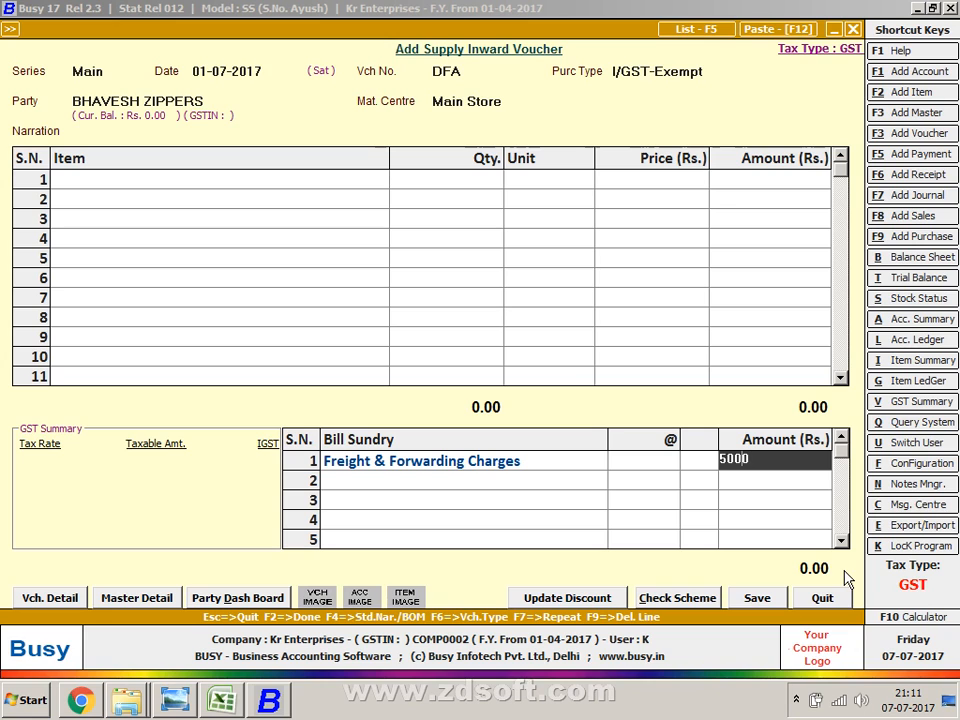
key("Return")
Open the Freight & Forwarding Charges bill sundry master, inspect its cost-of-goods and accounting settings, and return to the voucher.
key("Up")
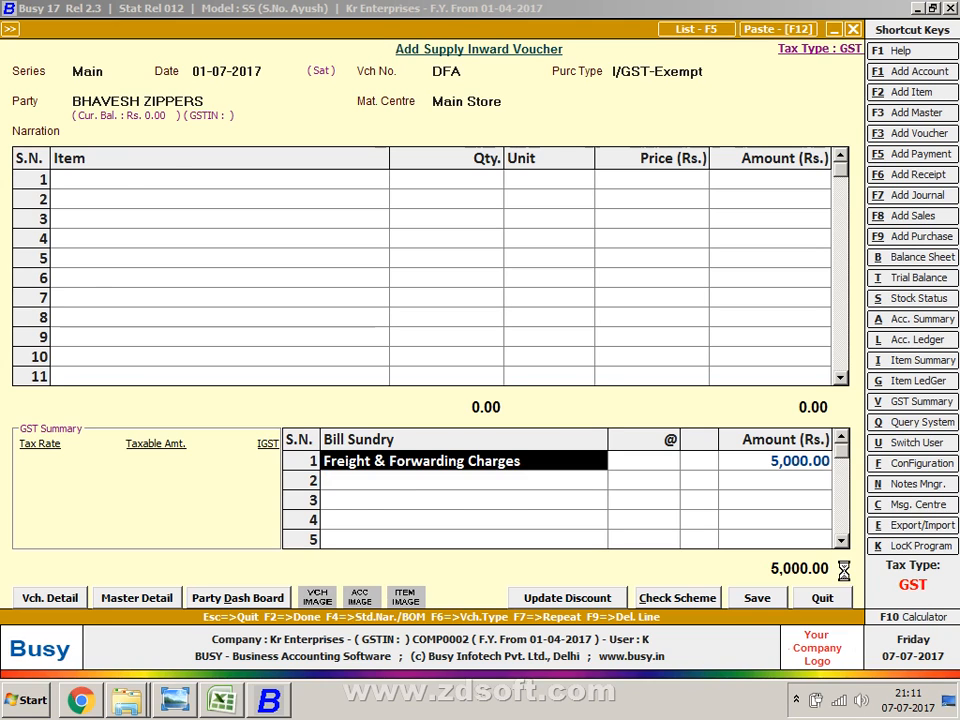
key("ctrl+Return")
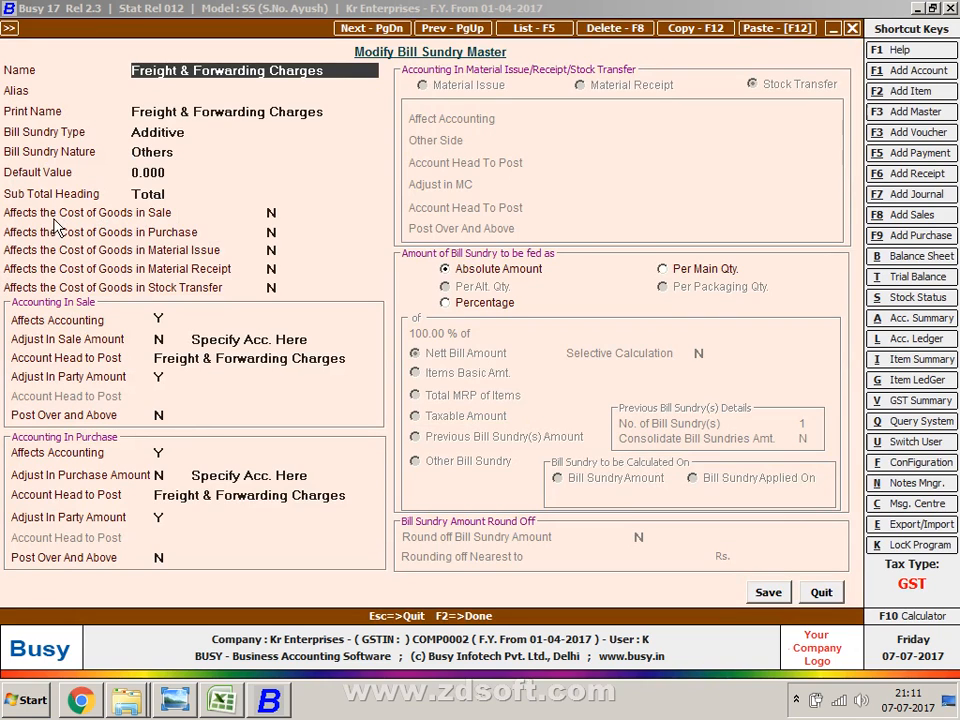
key("Escape")
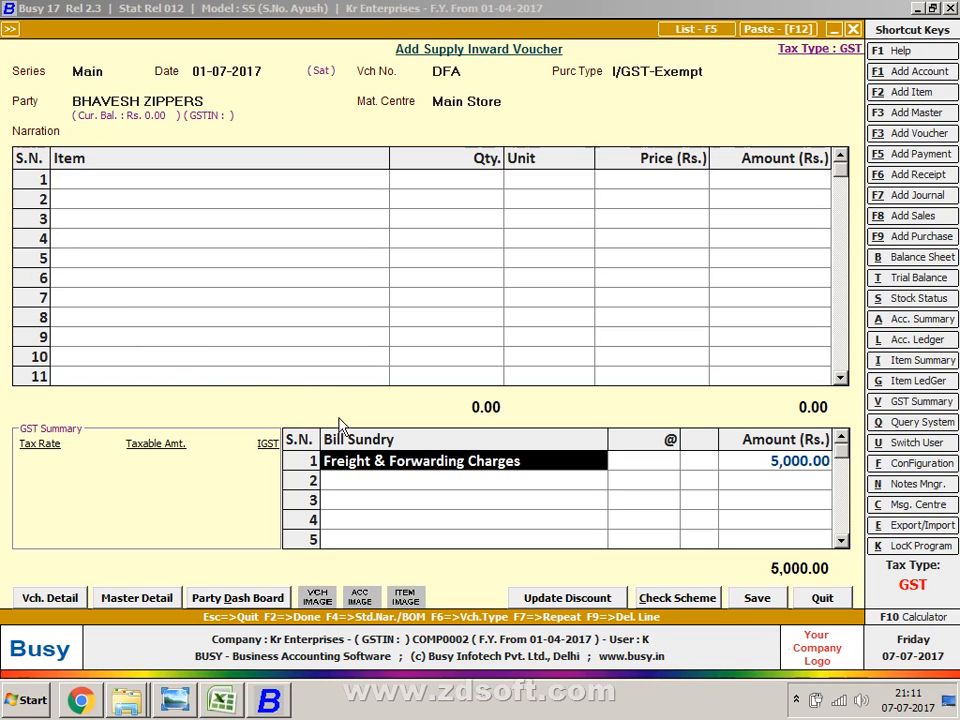
Switch to the profit and loss statement photo in Windows Photo Viewer, examine its trading entries, and return to Busy.
left_click(174, 700)
left_click_drag(349, 524, 356, 477)
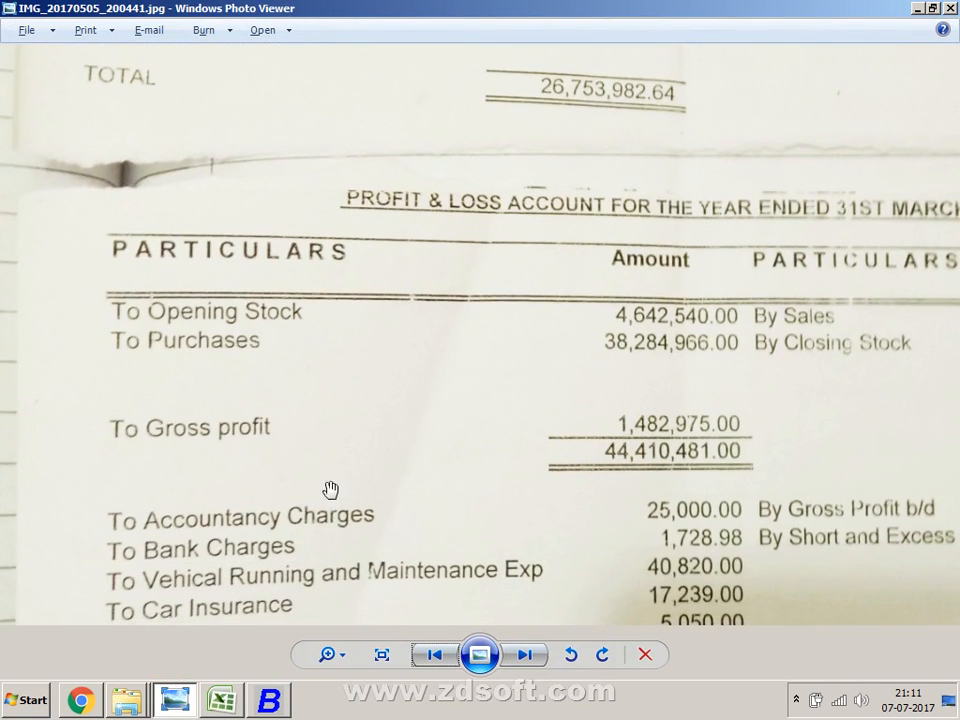
left_click(268, 700)
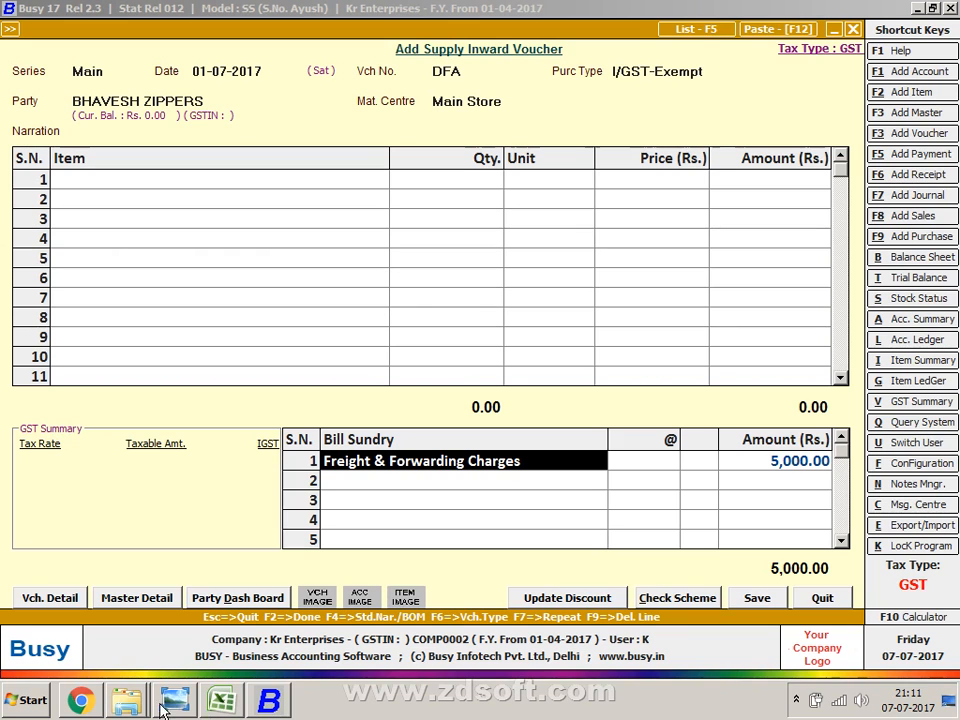
left_click(196, 706)
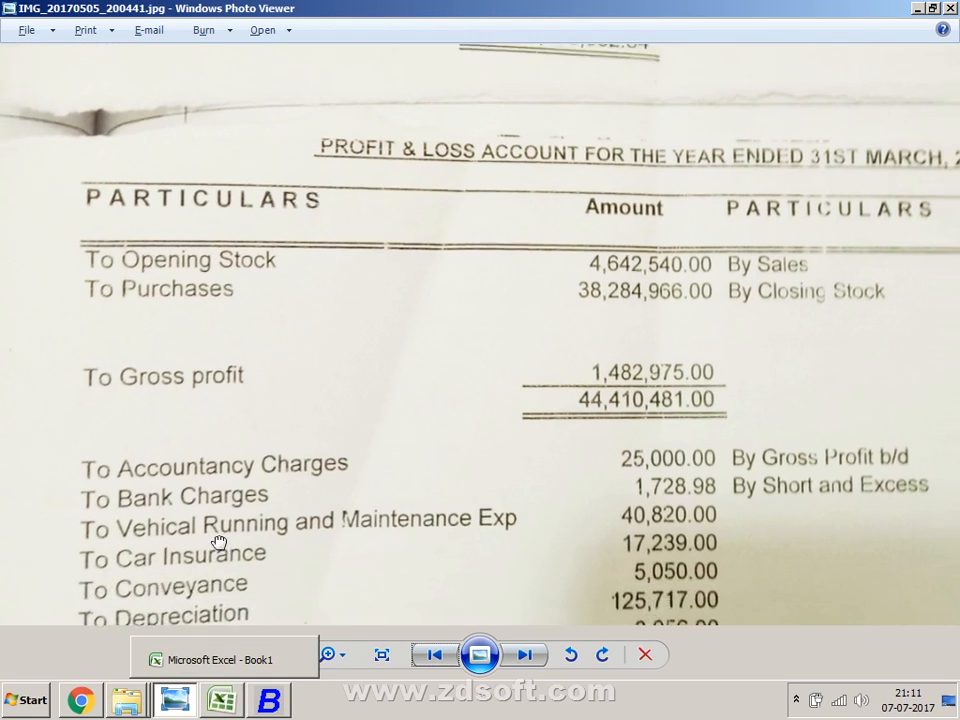
key("alt+Tab")
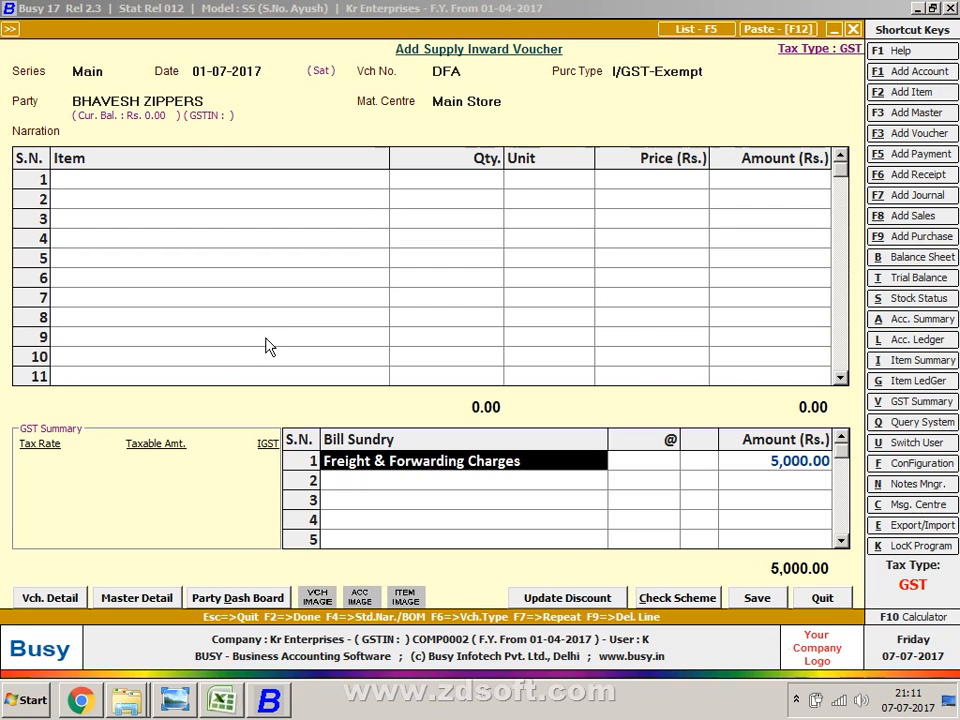
Switch to the Excel trading account and review the debit side from opening stock through net purchases.
key("alt+Tab")
key("alt+Tab")
key("alt+Tab")
key("alt+Tab")
key("alt+Tab")
key("alt+Tab")
key("alt+Tab")
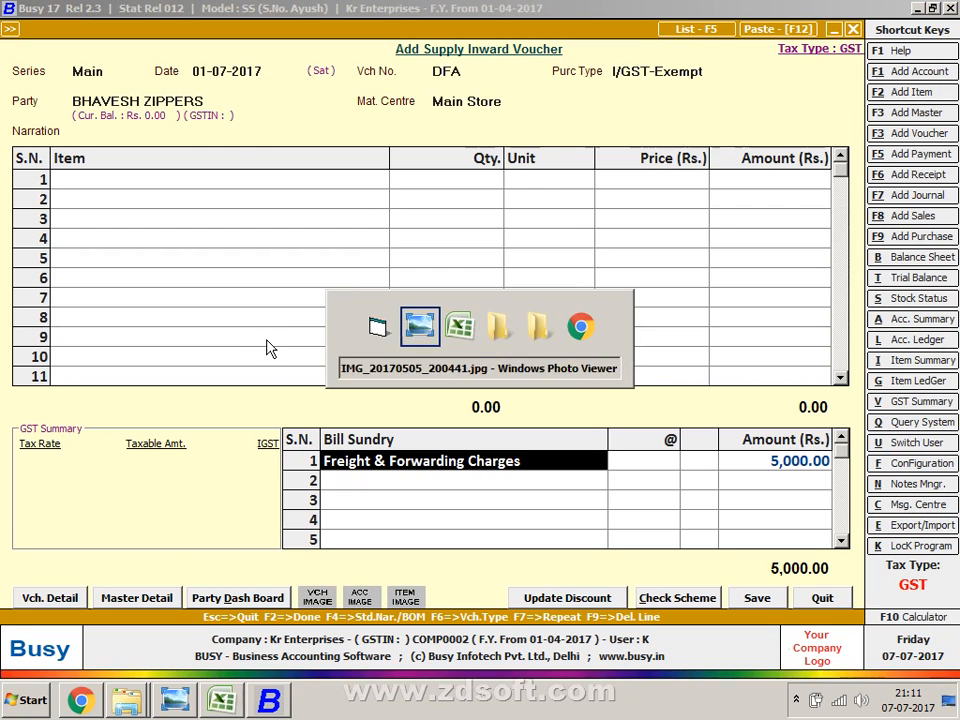
key("alt+Tab")
key("alt+Tab")
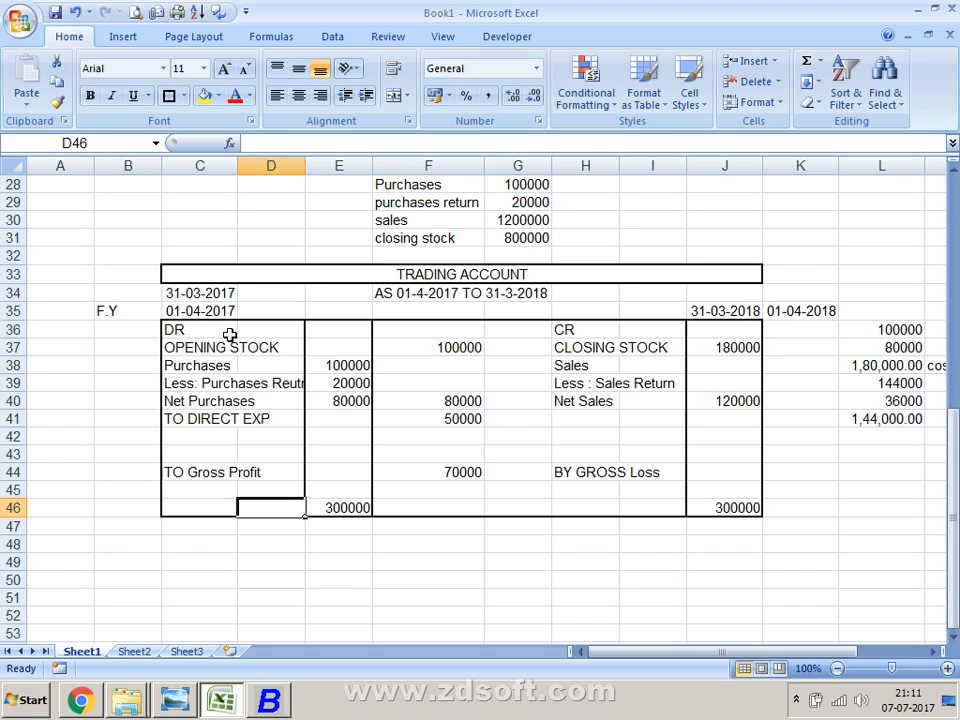
left_click(205, 350)
left_click(198, 326)
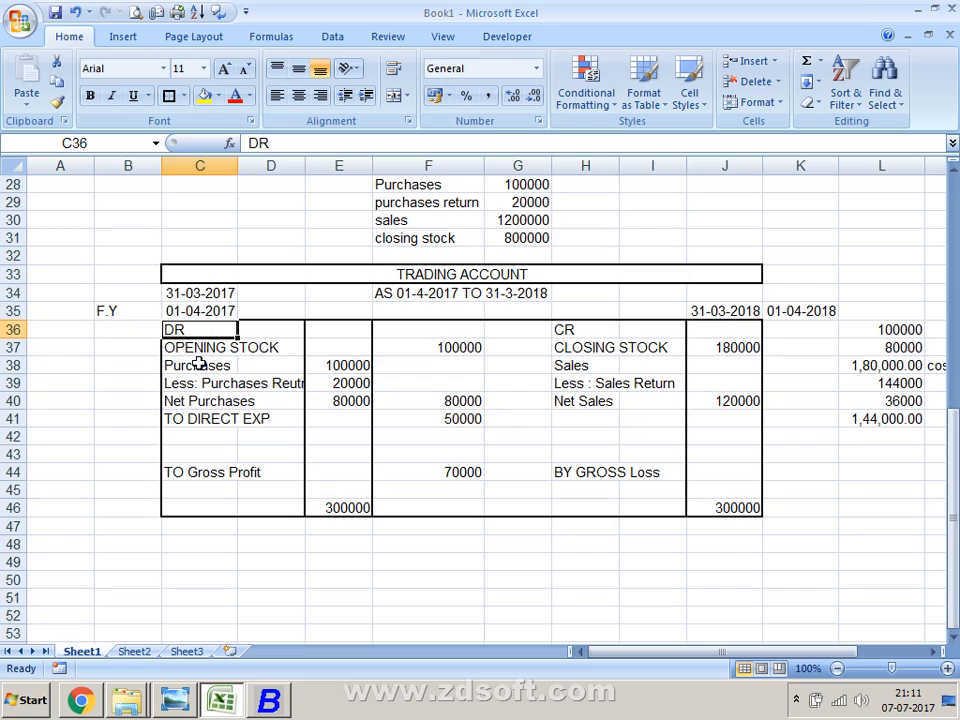
left_click(199, 352)
left_click(193, 328)
left_click(193, 346)
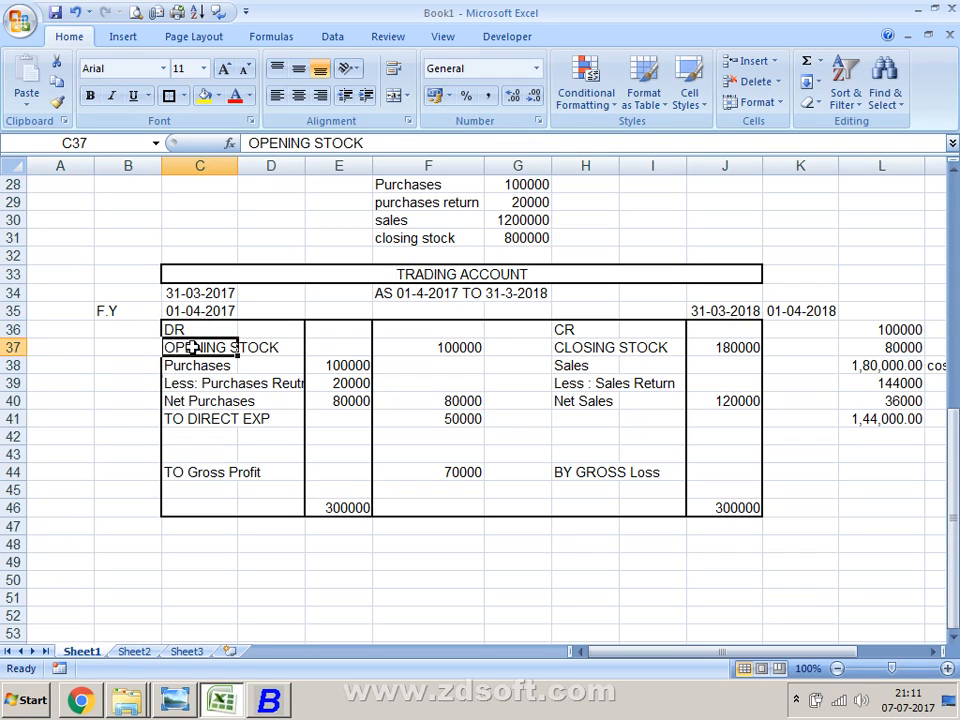
left_click_drag(193, 346, 226, 390)
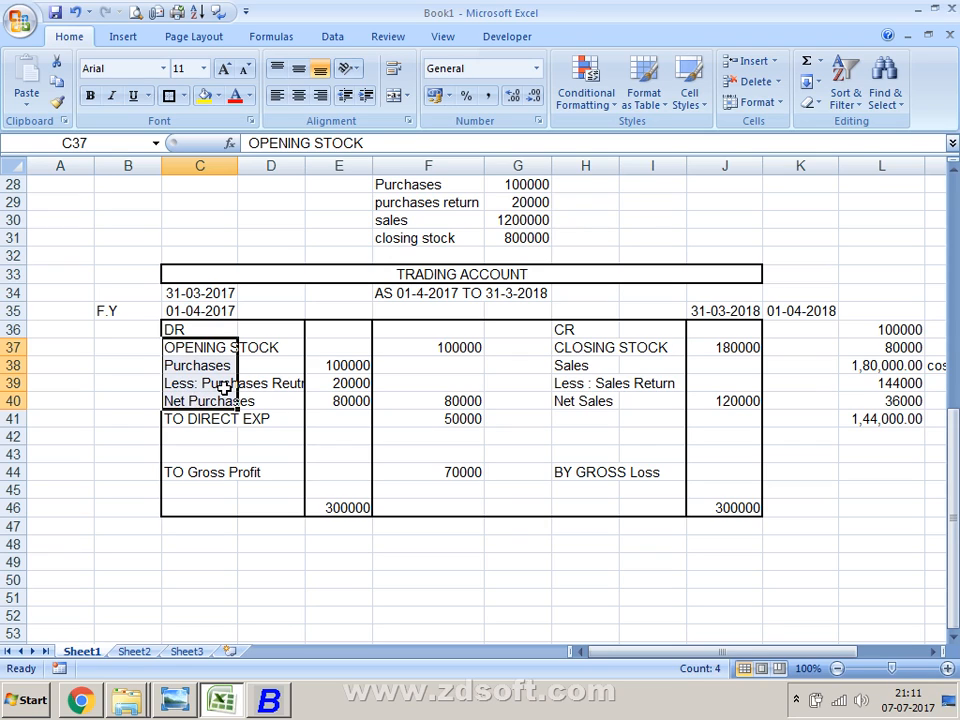
Compare the trading account's credit side, closing stock and sales, with the opening stock and purchases on the debit side.
left_click_drag(655, 330, 650, 408)
left_click(625, 383)
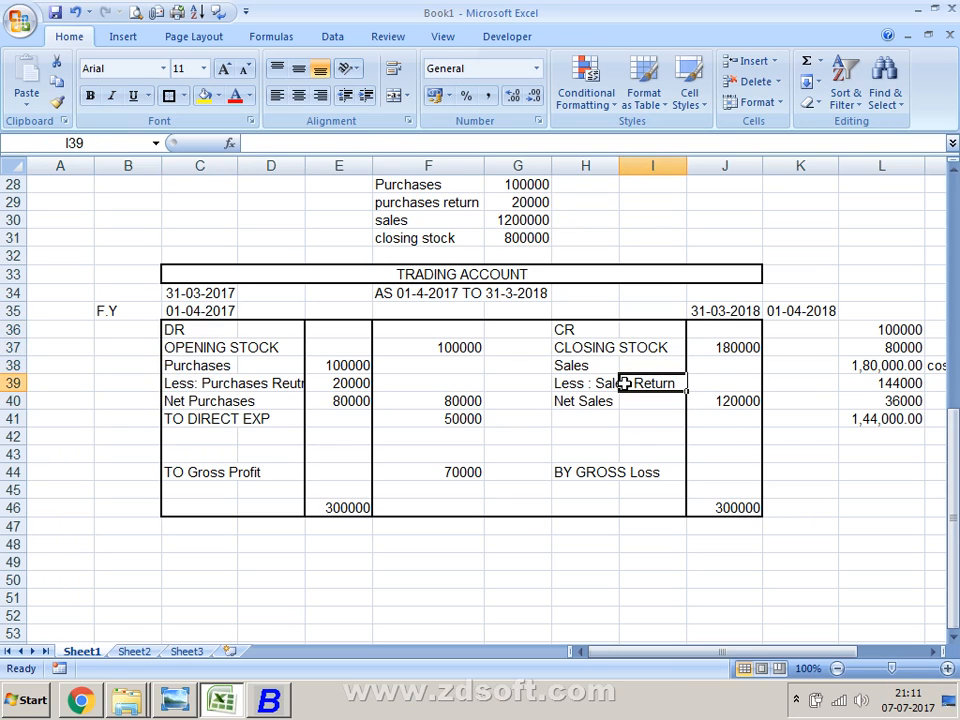
left_click(236, 368)
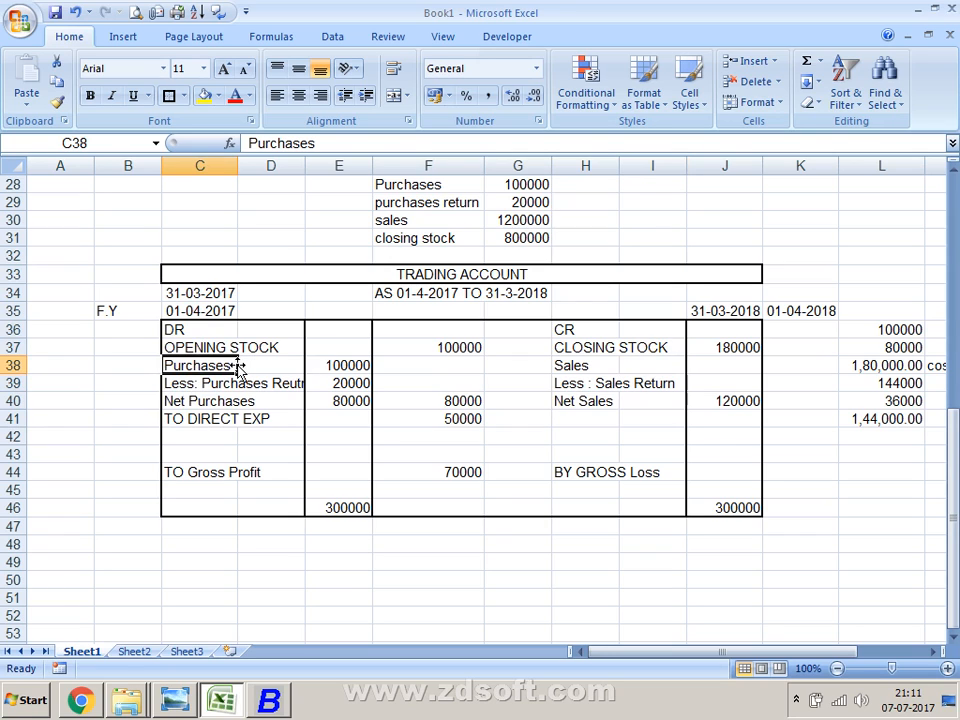
left_click_drag(246, 346, 252, 416)
left_click_drag(555, 352, 591, 420)
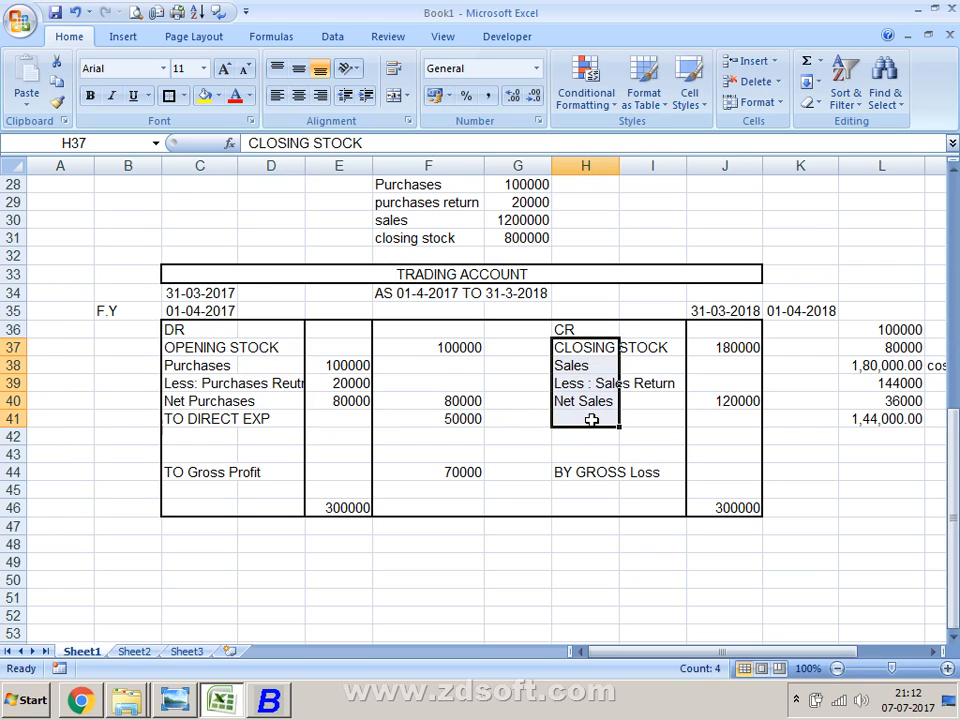
left_click(277, 347)
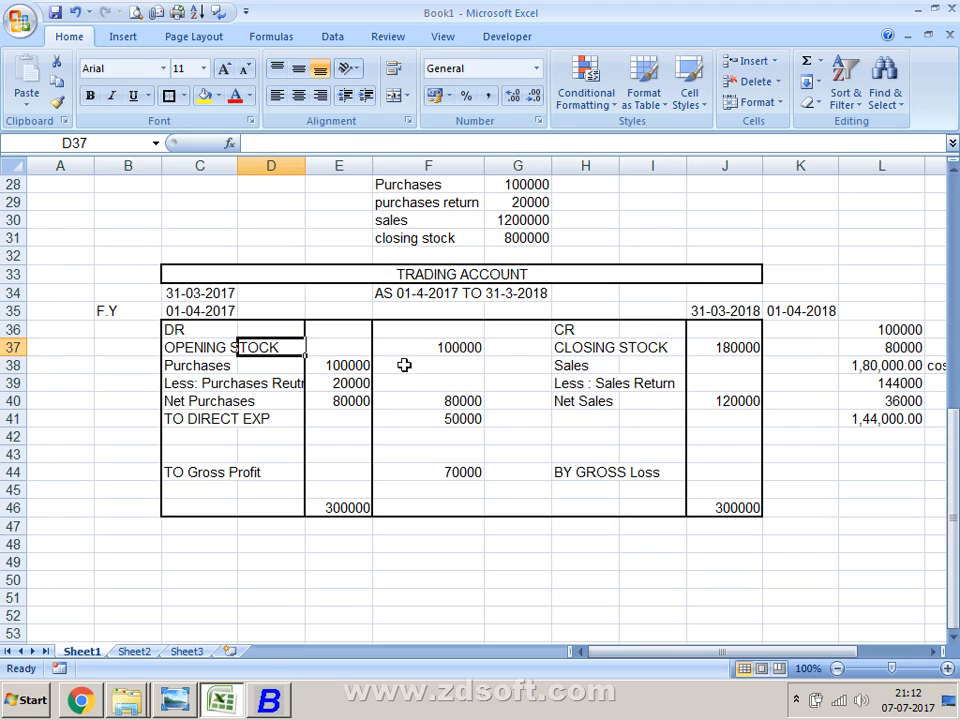
left_click(237, 377)
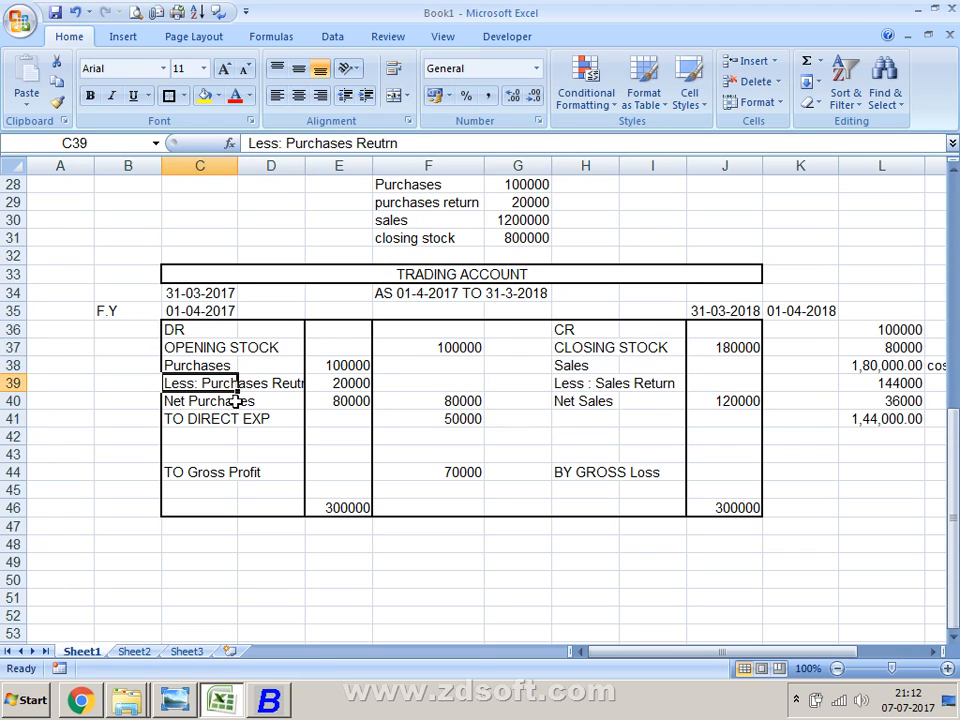
Check the opening stock and purchases lines in the profit and loss photo against the Excel trading account.
key("alt+Tab")
scroll(356, 490, "down", 2)
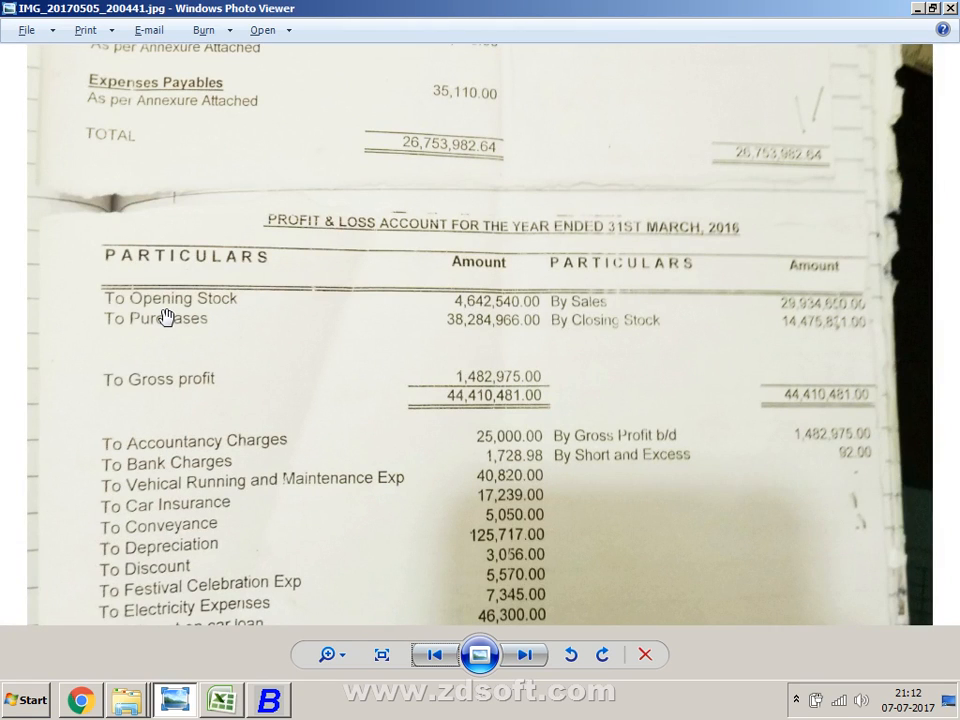
key("alt+Tab")
key("Right")
key("alt+Tab")
key("alt+Tab")
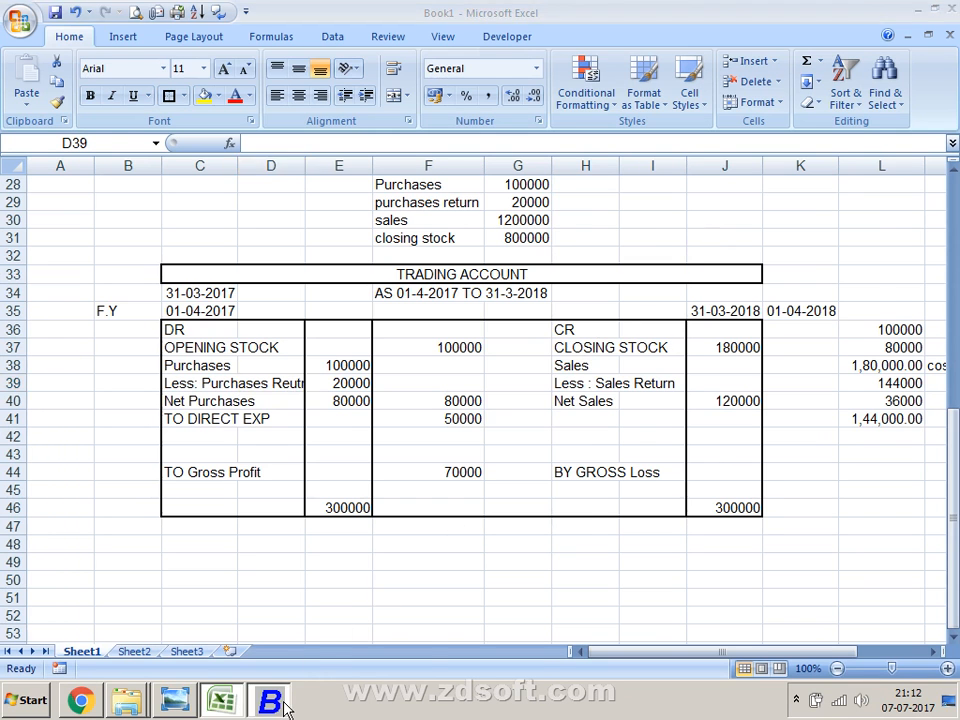
Switch to Busy, quit the supply inward voucher unsaved, and open the Stock account for modification.
left_click(283, 705)
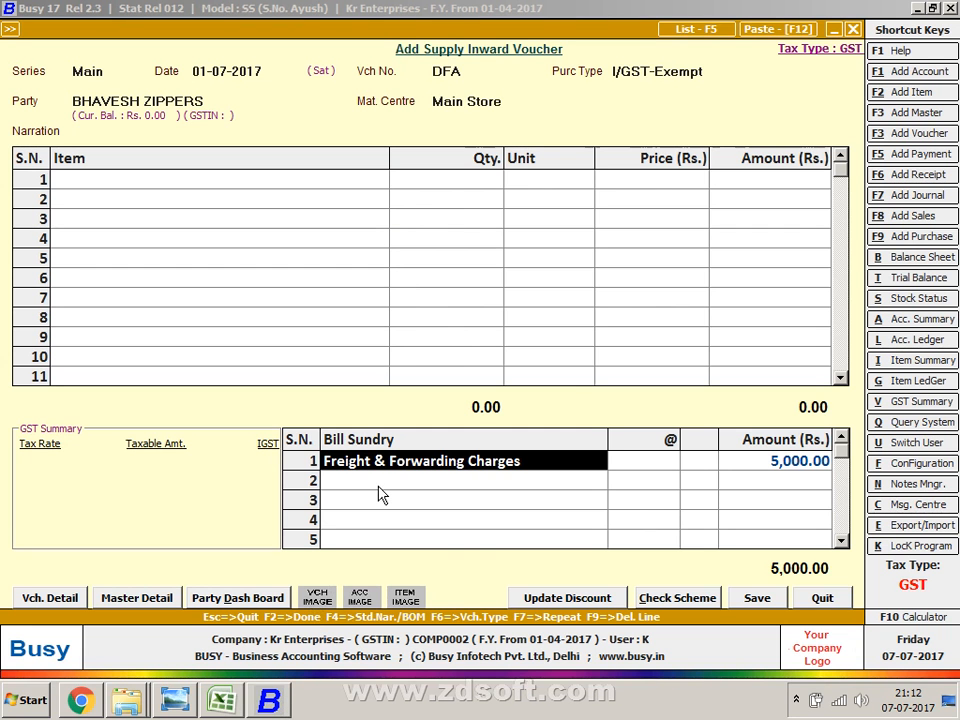
key("Escape")
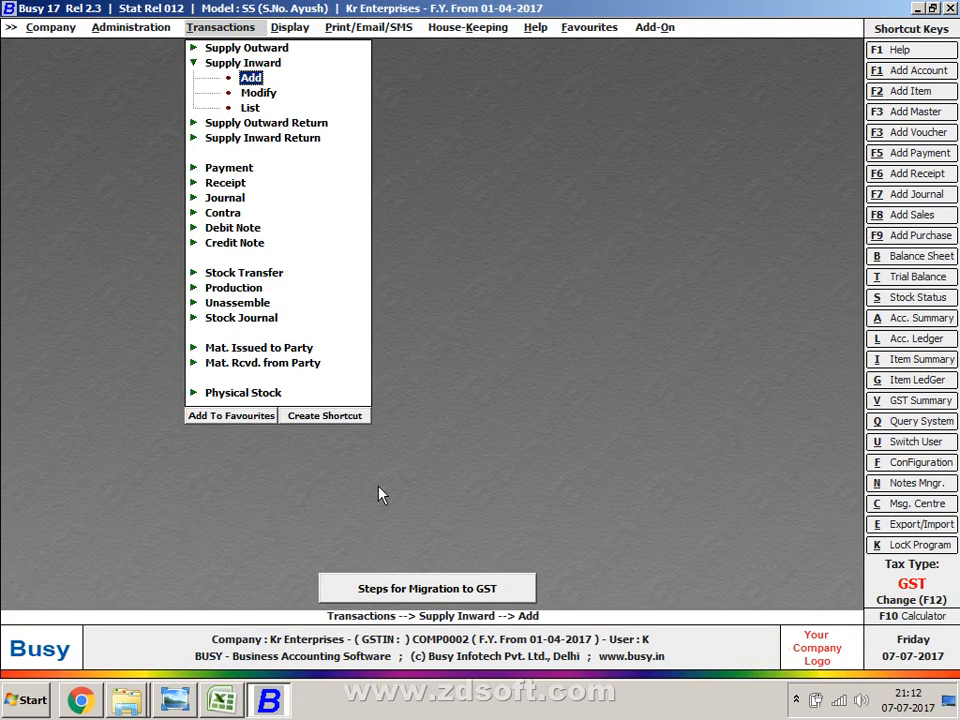
key("Left")
key("Up")
key("Up")
key("Up")
key("Up")
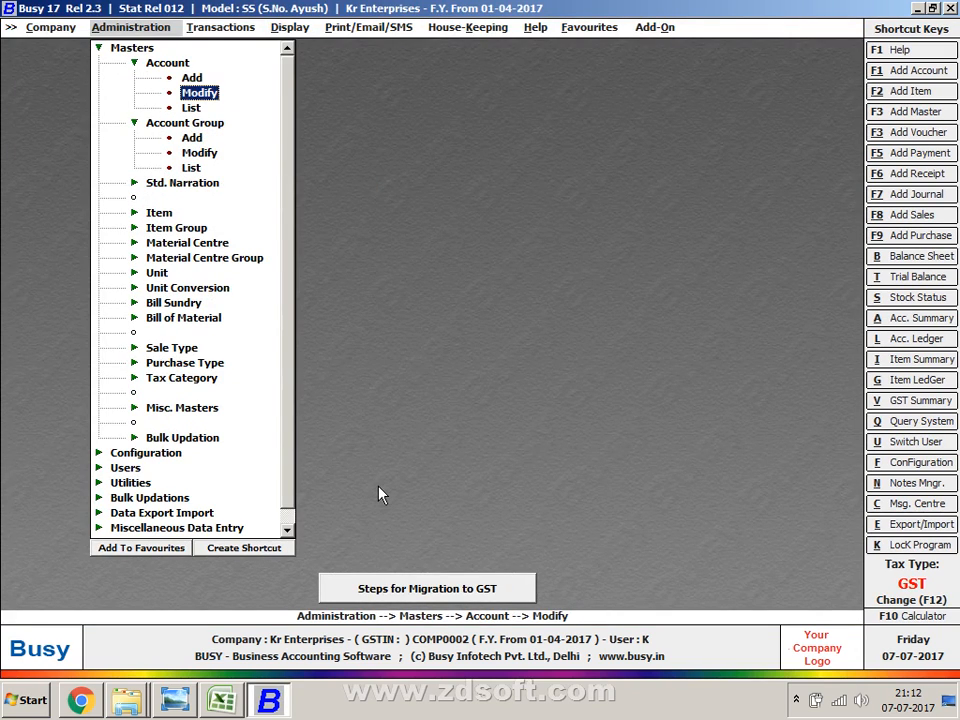
key("Return")
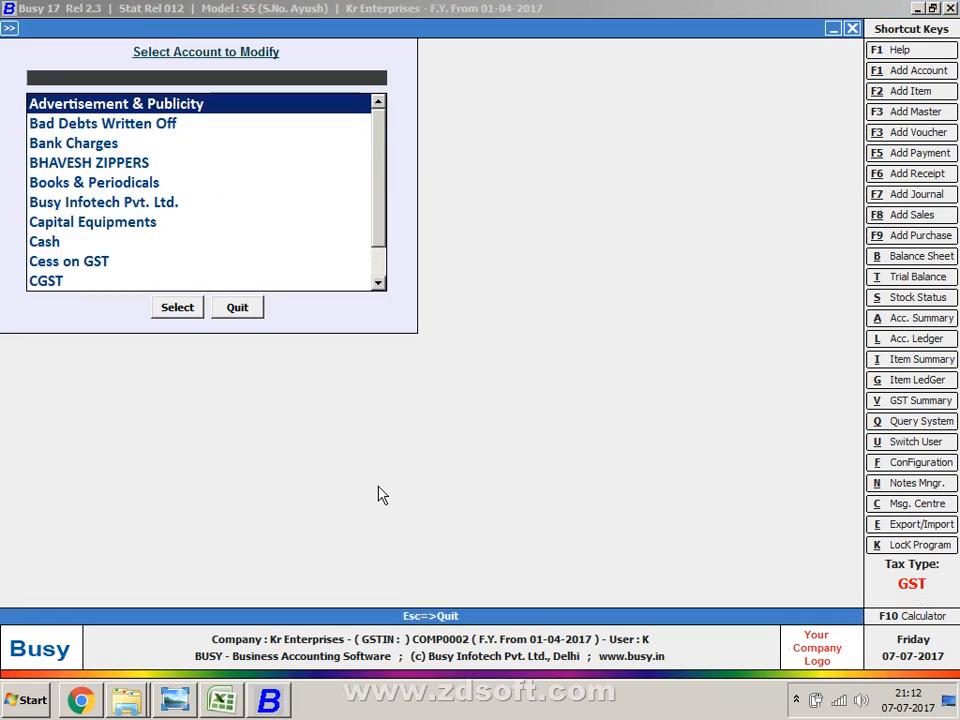
type("ST")
key("Down")
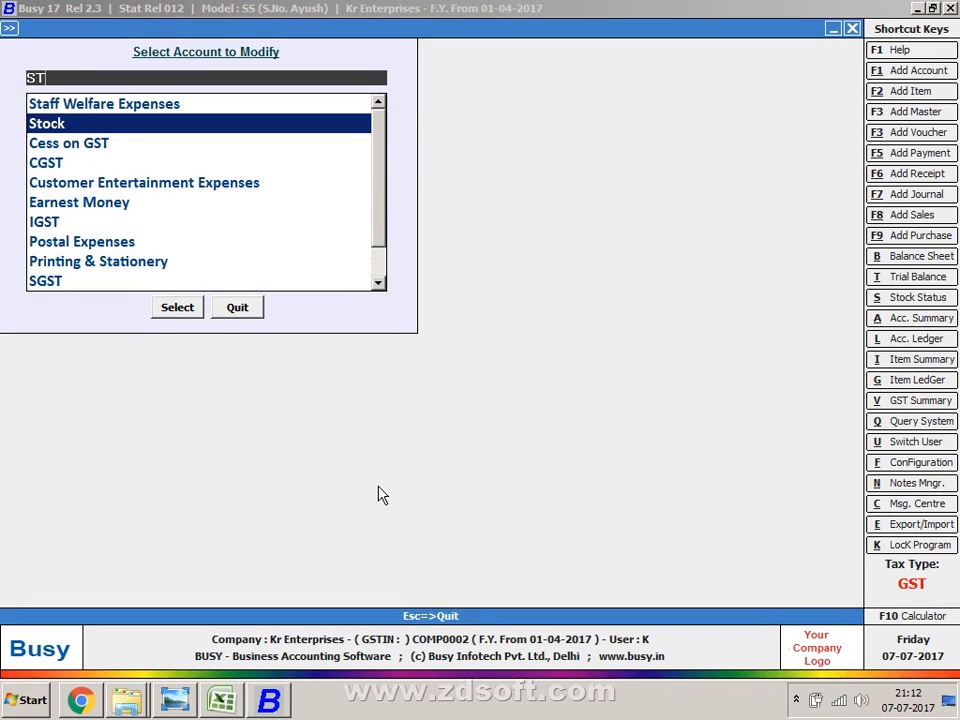
key("Return")
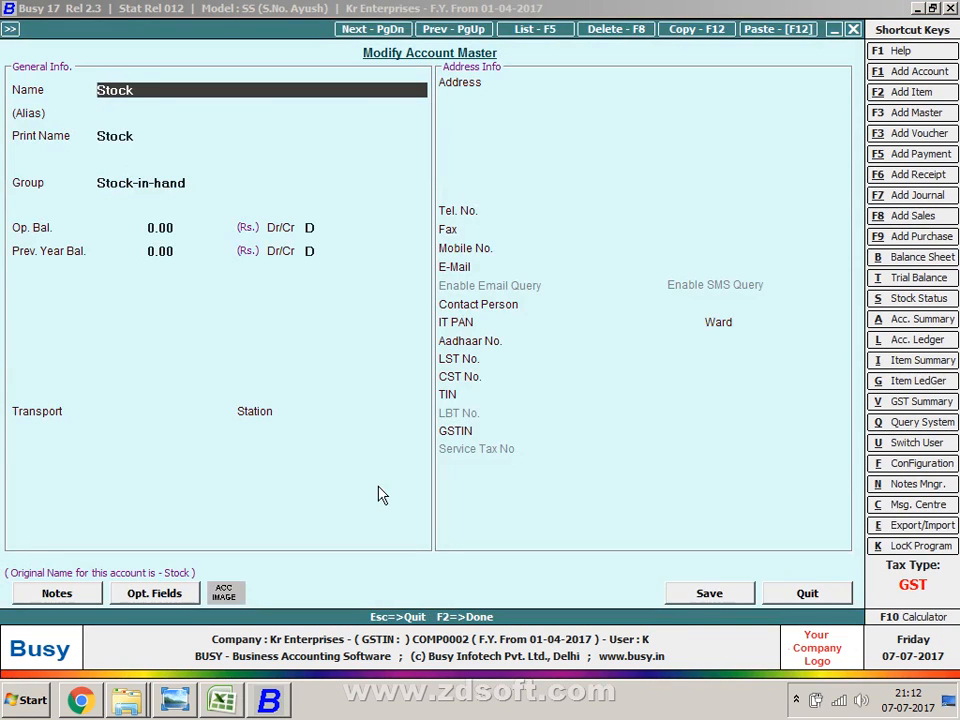
Rename the account and its print name to OPENING STOCK, keeping it in the Stock-in-hand group.
type("OPENING STOCK")
key("Return")
key("Return")
key("Return")
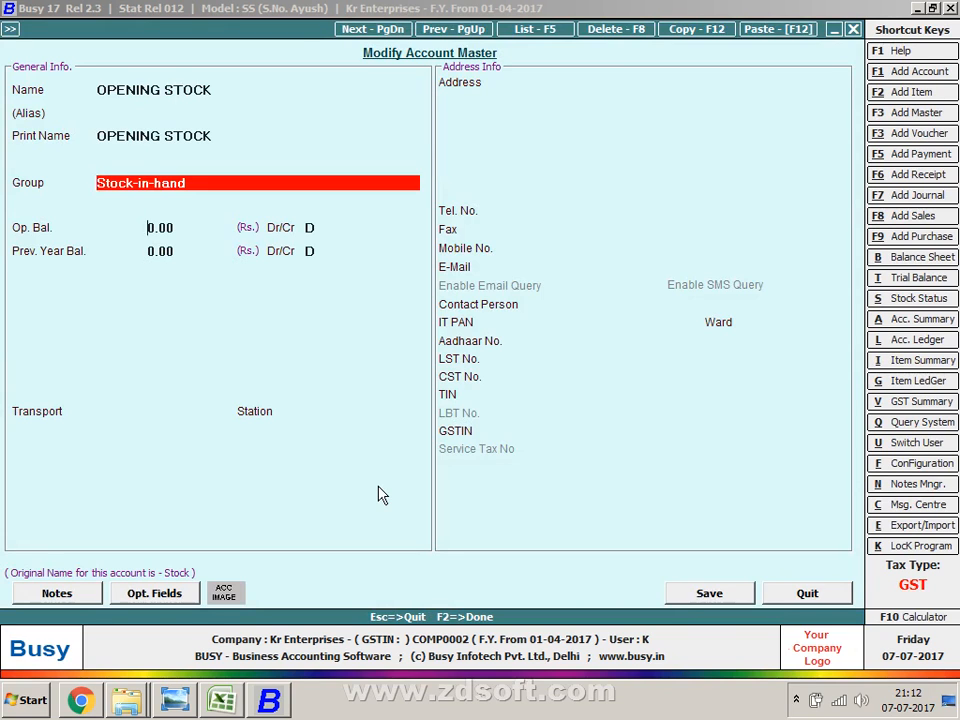
key("Return")
Set the OPENING STOCK account's opening balance to 4642540 from the profit and loss photo, and save the account.
key("alt+Tab")
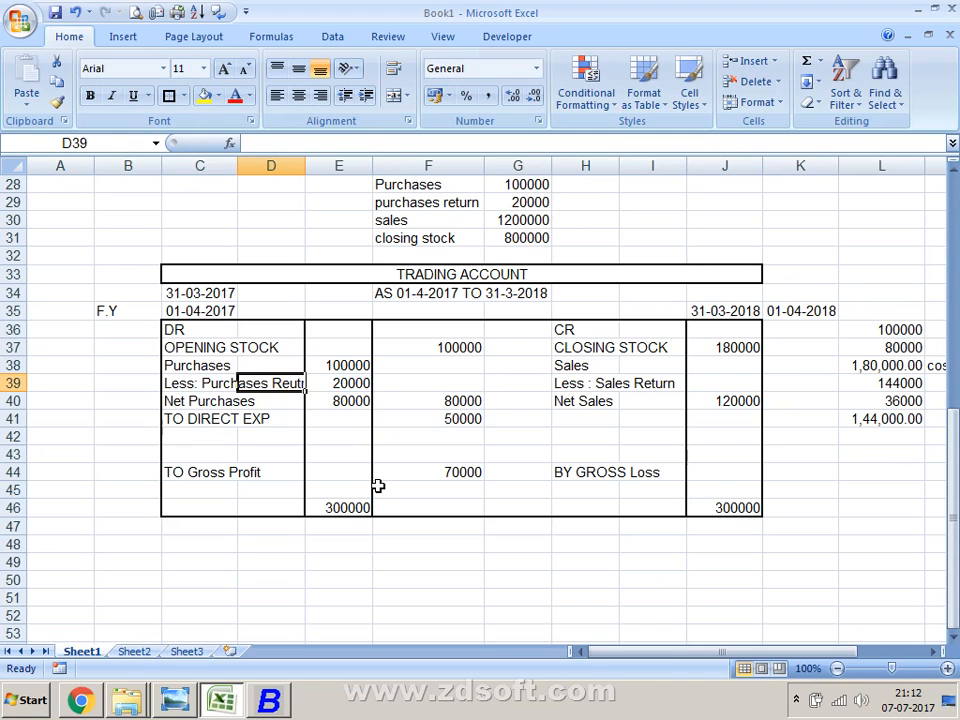
key("alt+Tab")
key("alt+Tab")
key("Tab")
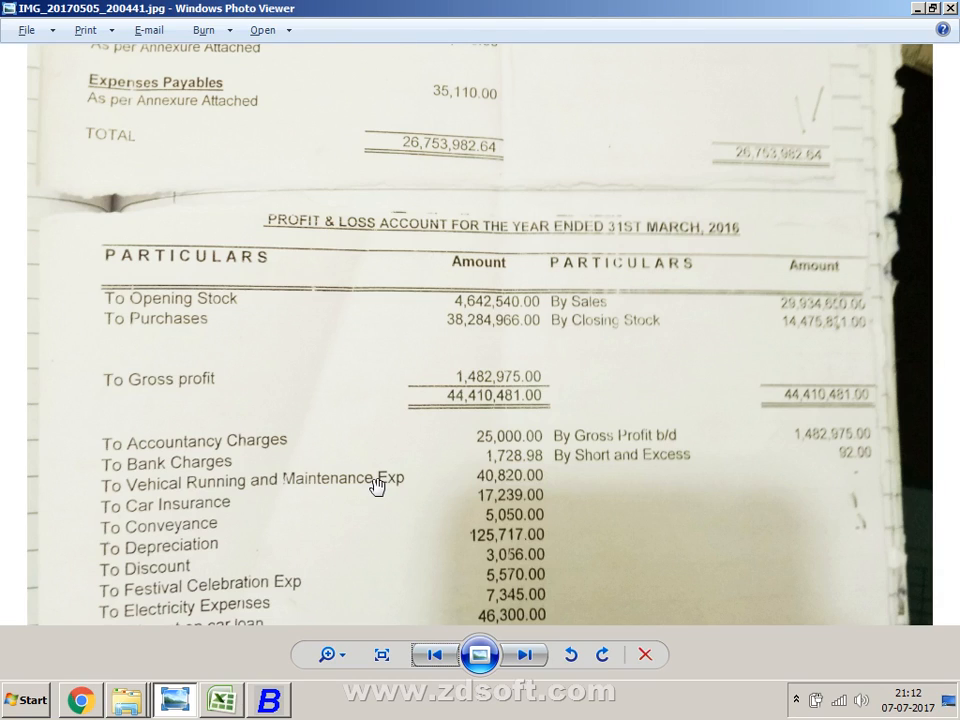
key("alt+Tab")
type("454")
key("alt+Tab")
key("alt+Tab")
type("2540")
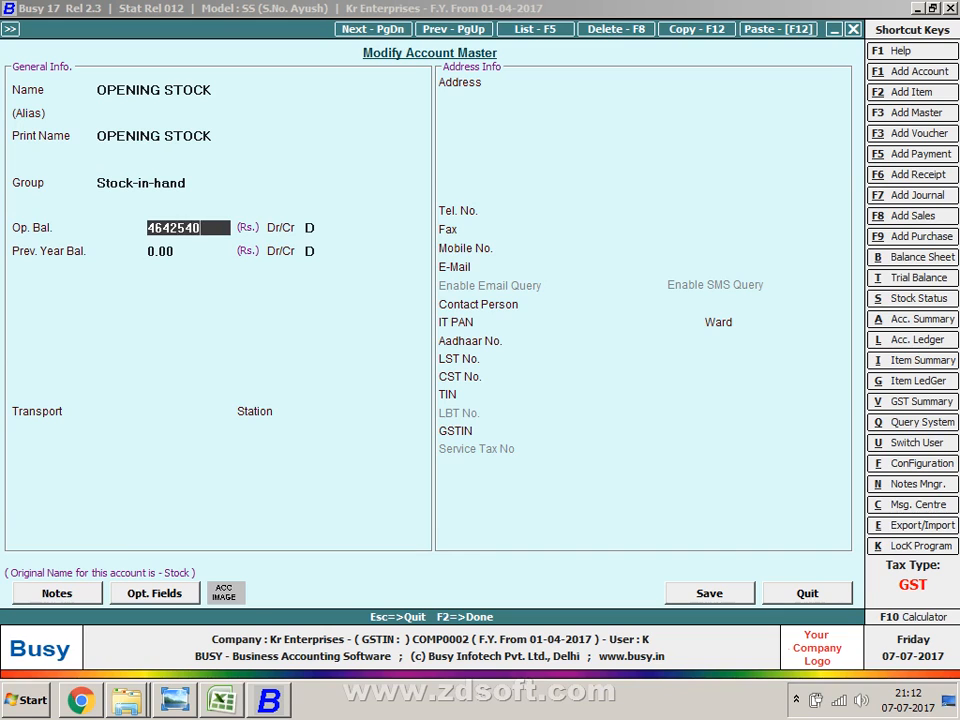
key("Return")
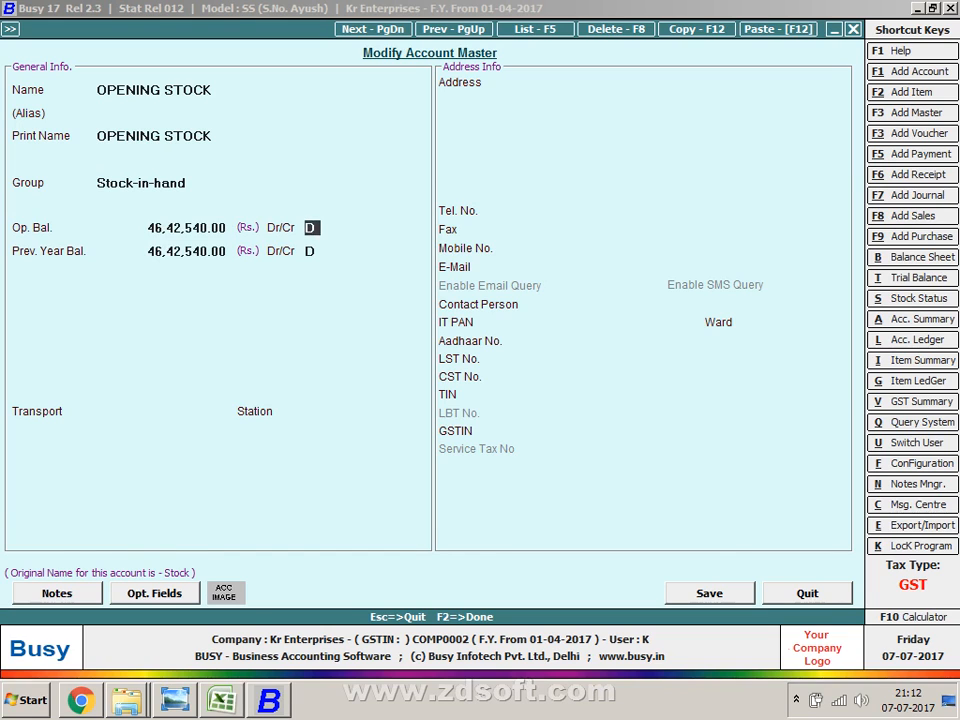
key("F2")
key("Return")
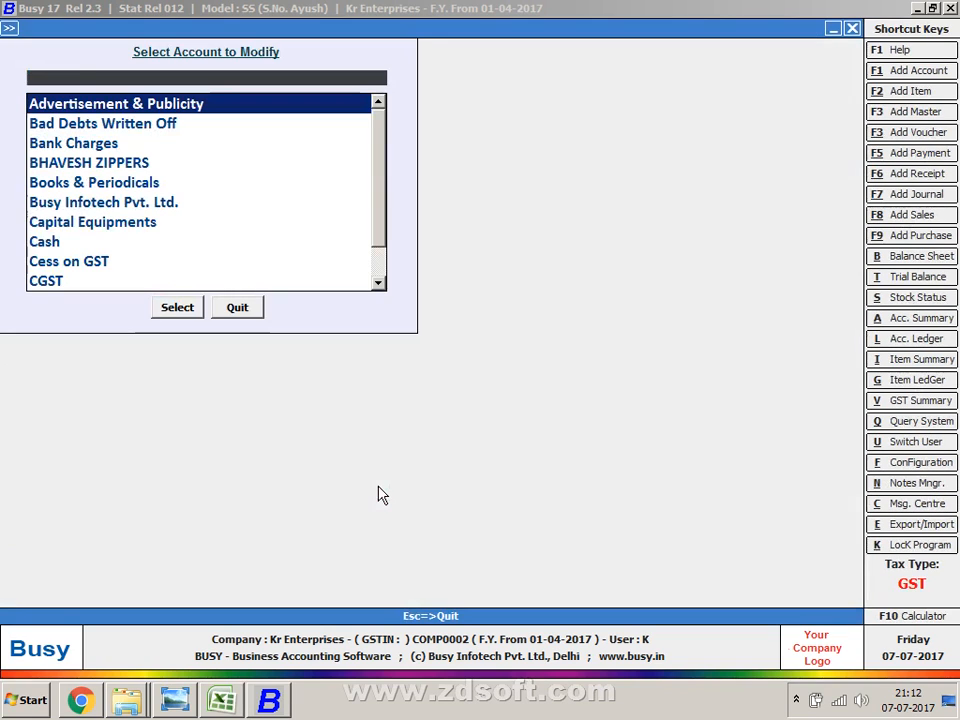
Check the opening stock and purchases lines in the profit and loss photo, and return to Busy.
key("alt+Tab")
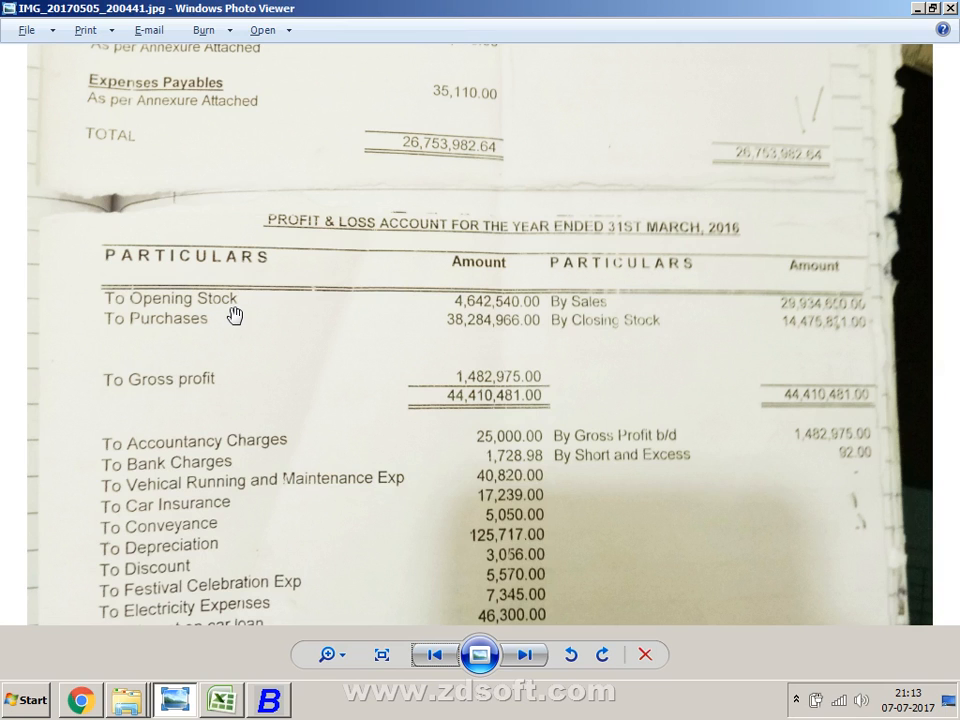
key("alt+Tab")
key("alt+Tab")
key("alt+Tab")
key("Escape")
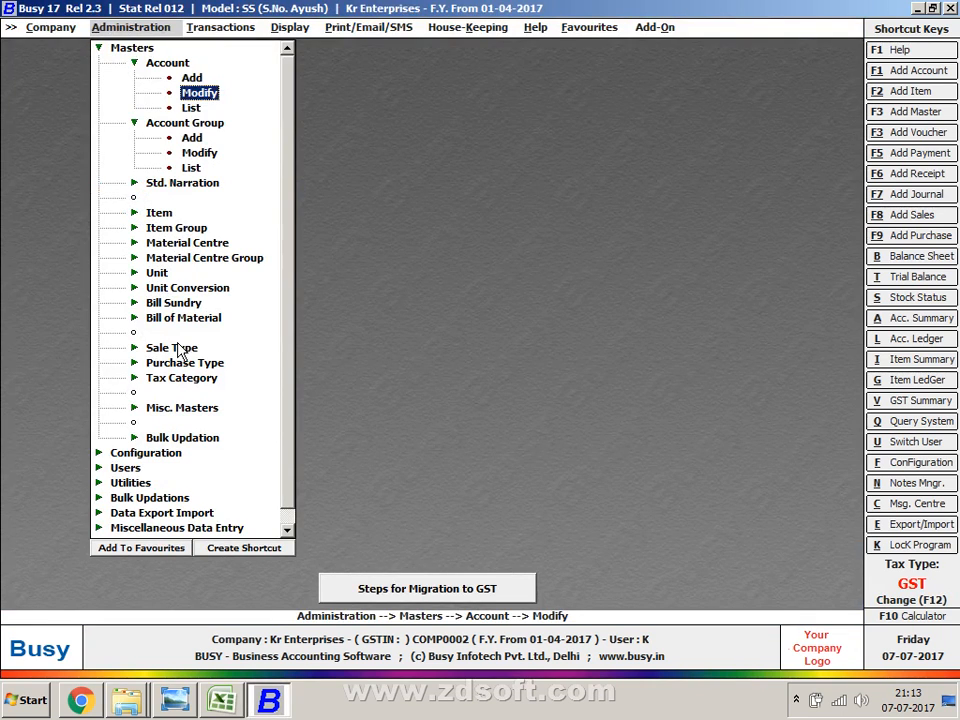
key("Up")
key("Return")
type("P")
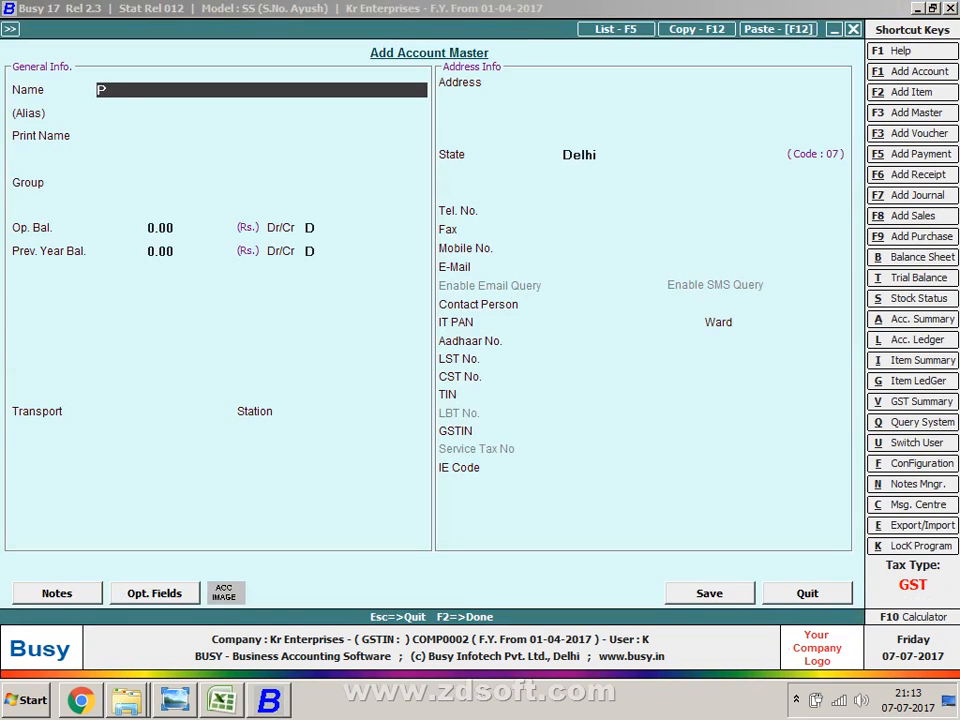
type("URCHASES")
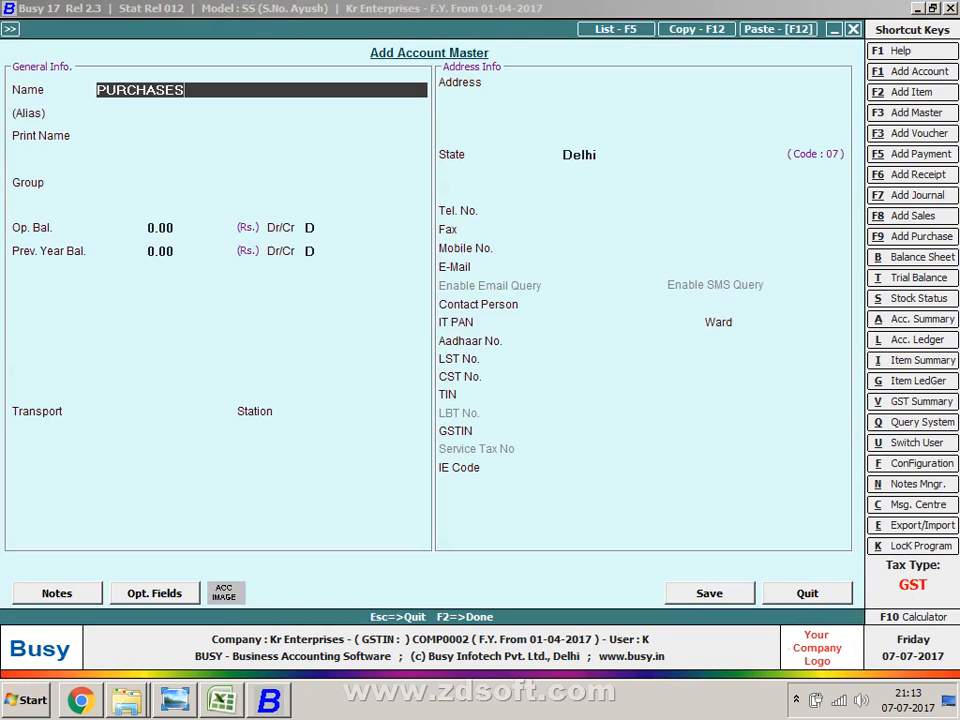
key("Return")
key("Escape")
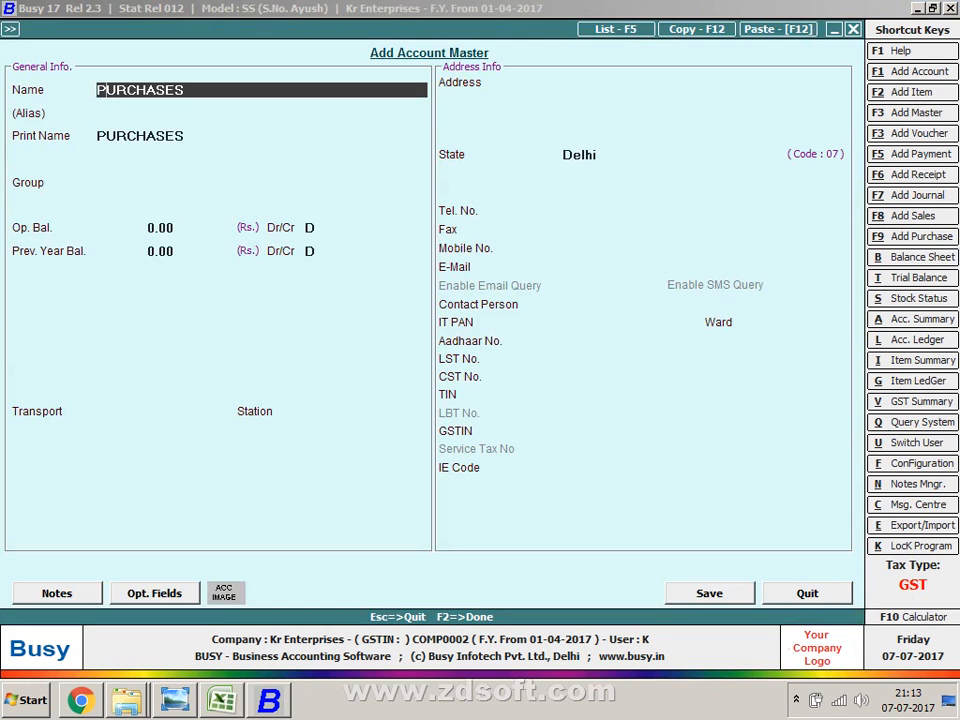
key("Escape")
key("Return")
Open the existing Purchase account for modification and go to its opening balance, keeping the name and group.
key("Return")
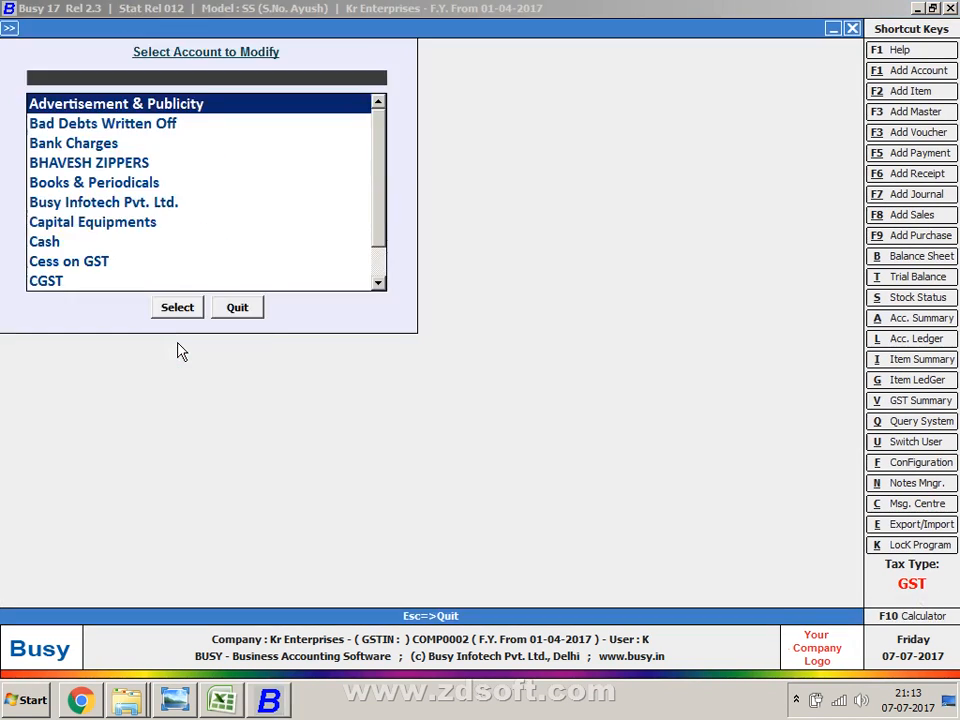
type("PURCHASE")
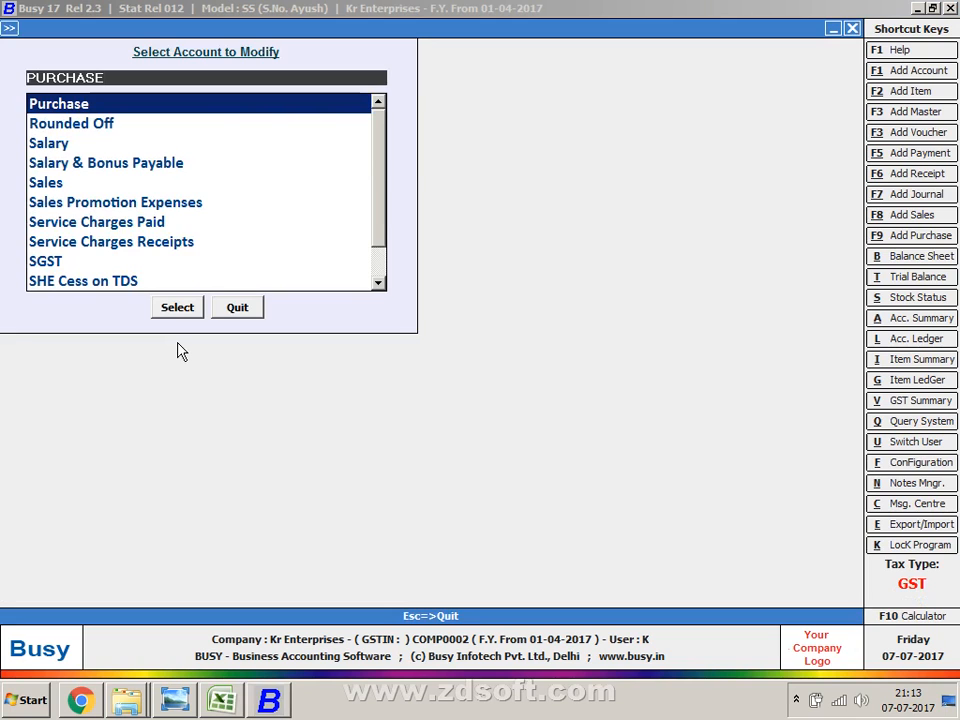
key("Return")
key("Return")
key("Return")
key("Return")
key("Return")
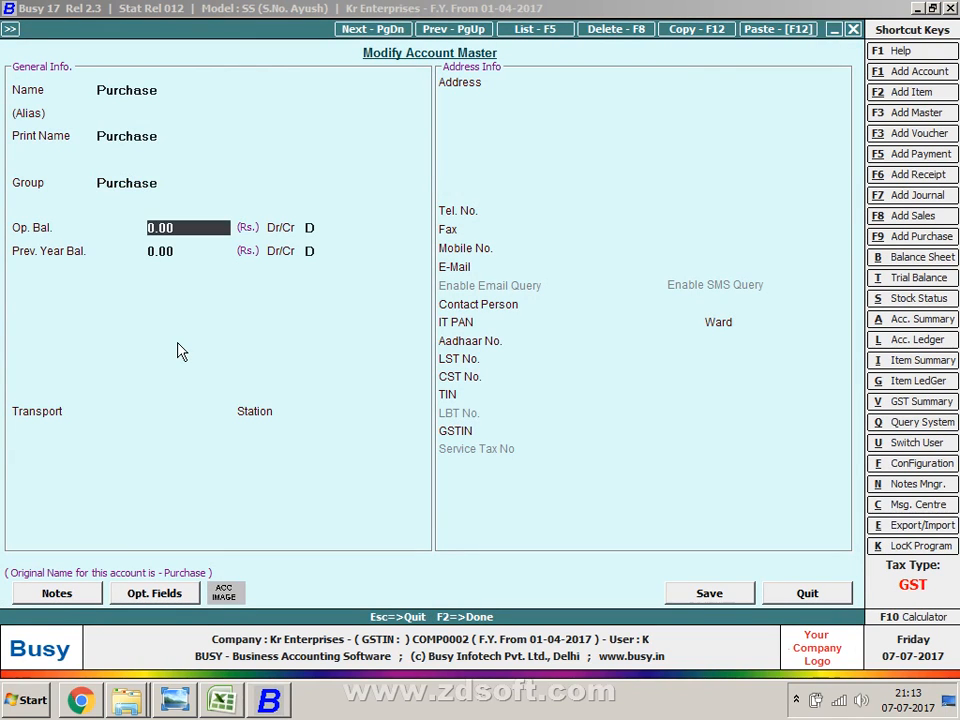
Set the Purchase account's opening balance to 38284966 debit from the profit and loss photo, and save the account.
key("alt+Tab")
key("alt+Tab")
type("3828")
key("alt+Tab")
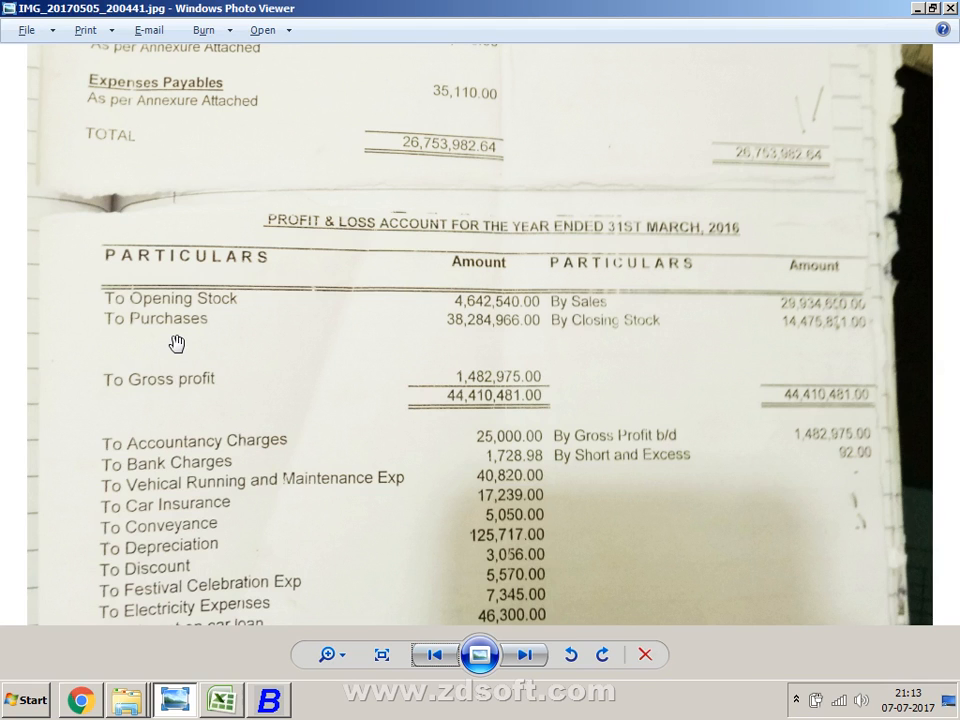
key("alt+Tab")
type("4966")
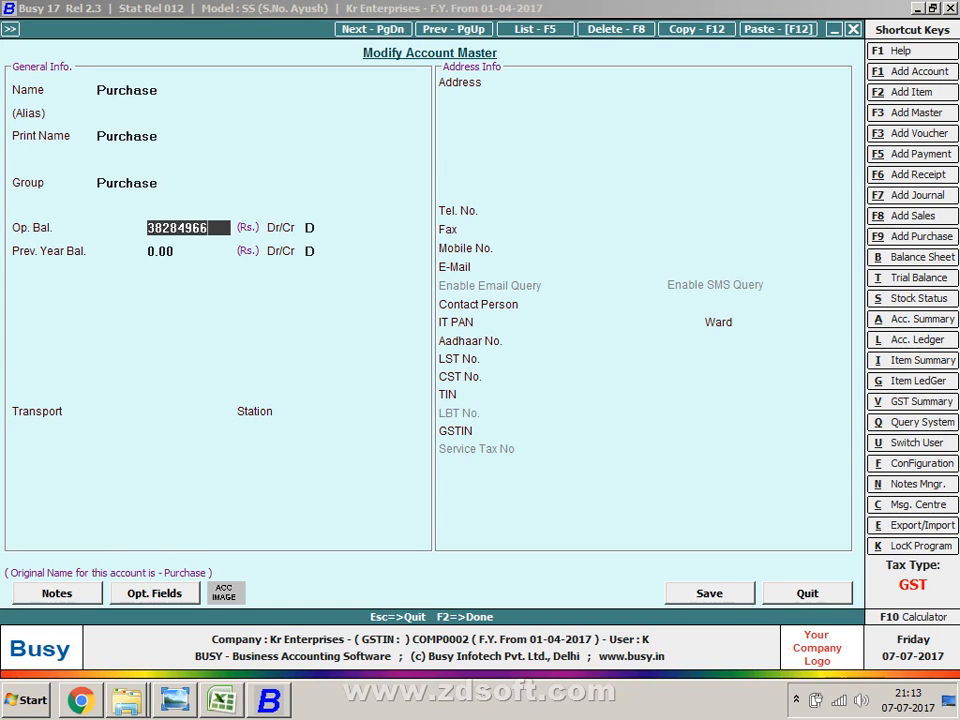
key("Return")
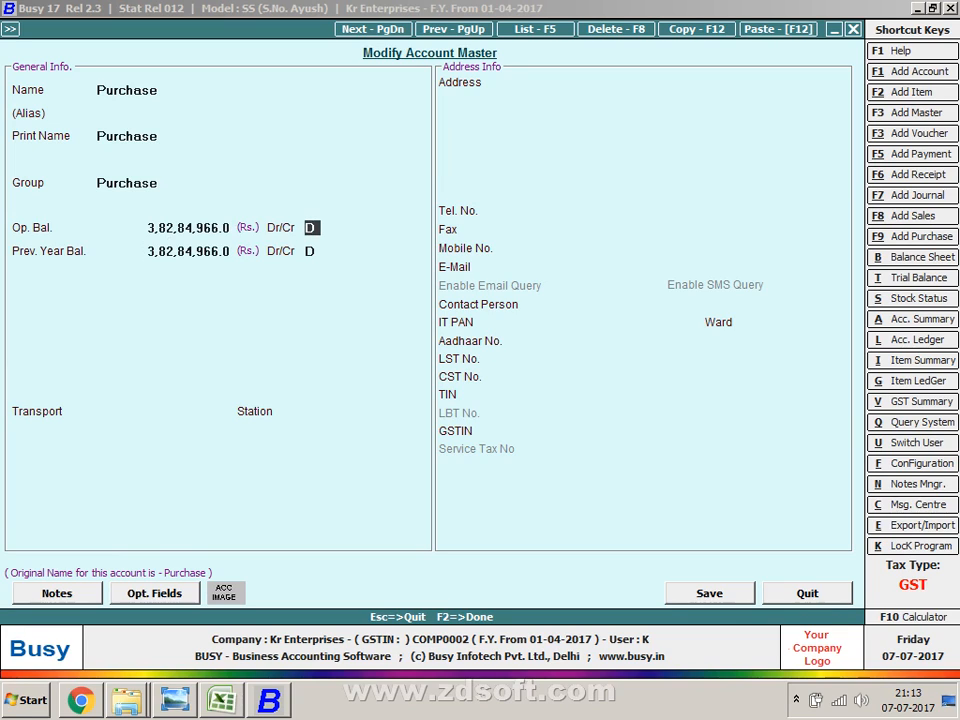
key("F2")
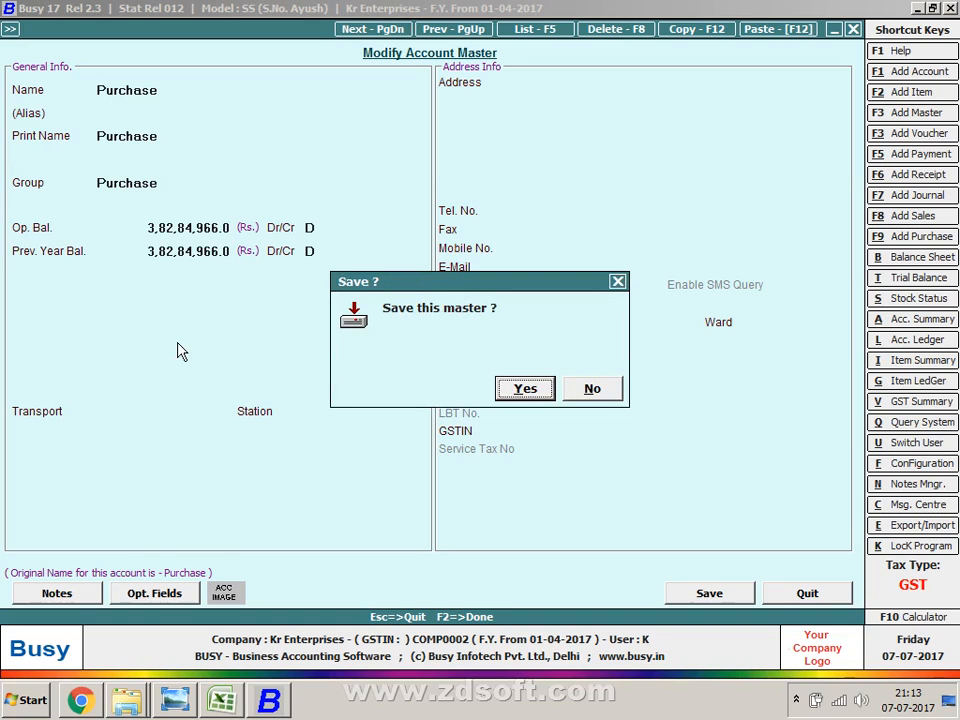
key("Return")
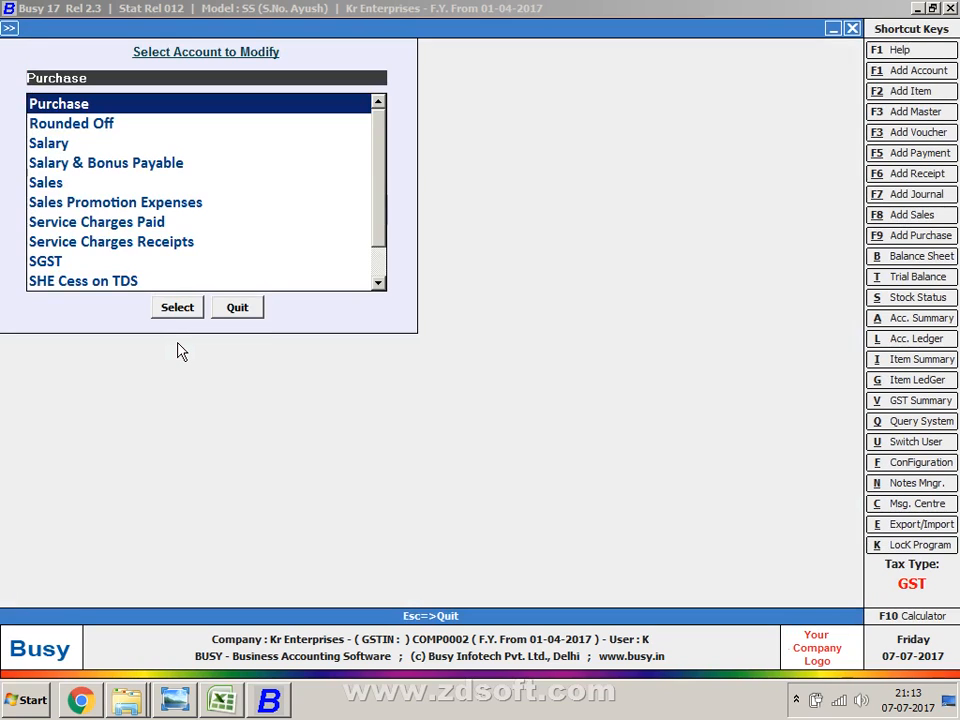
Examine the sales and closing stock lines on the credit side of the profit and loss photo.
key("alt+Tab")
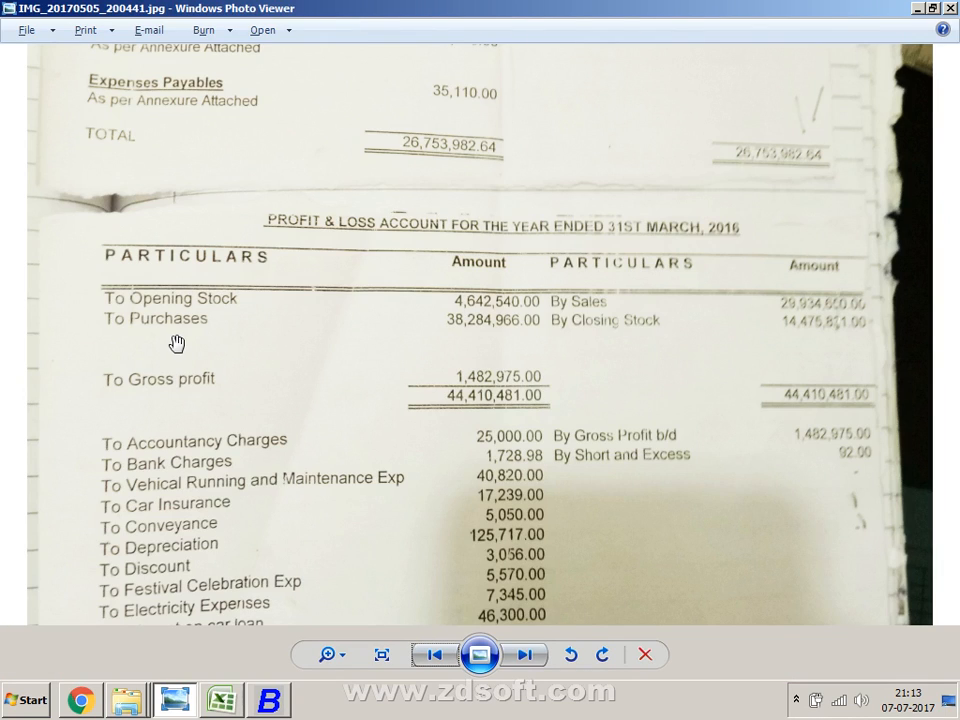
left_click_drag(176, 343, 386, 315)
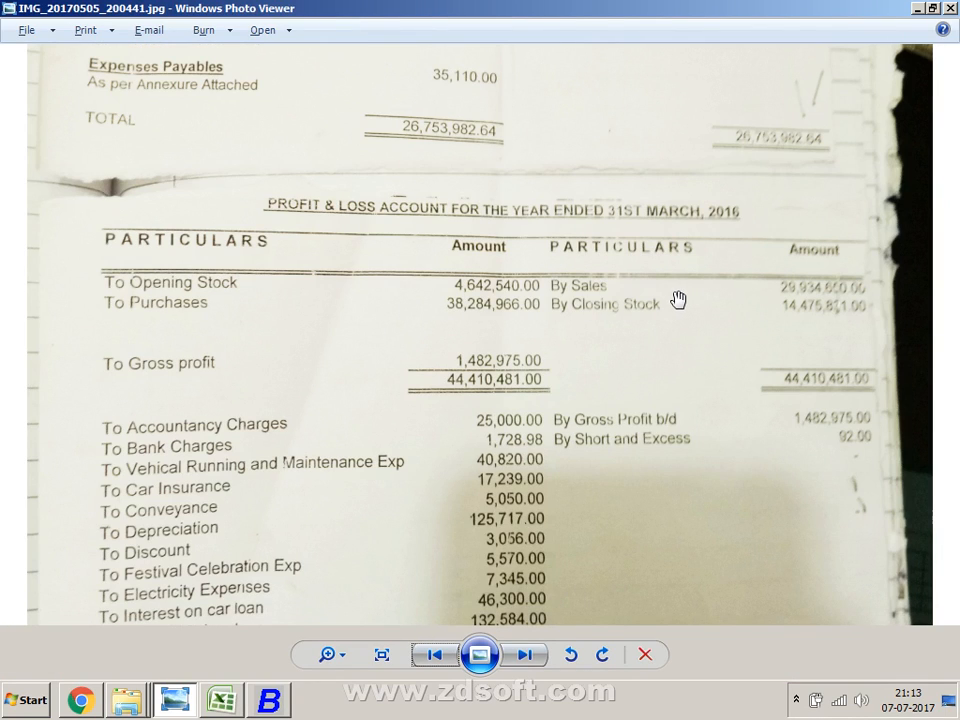
left_click_drag(678, 300, 652, 370)
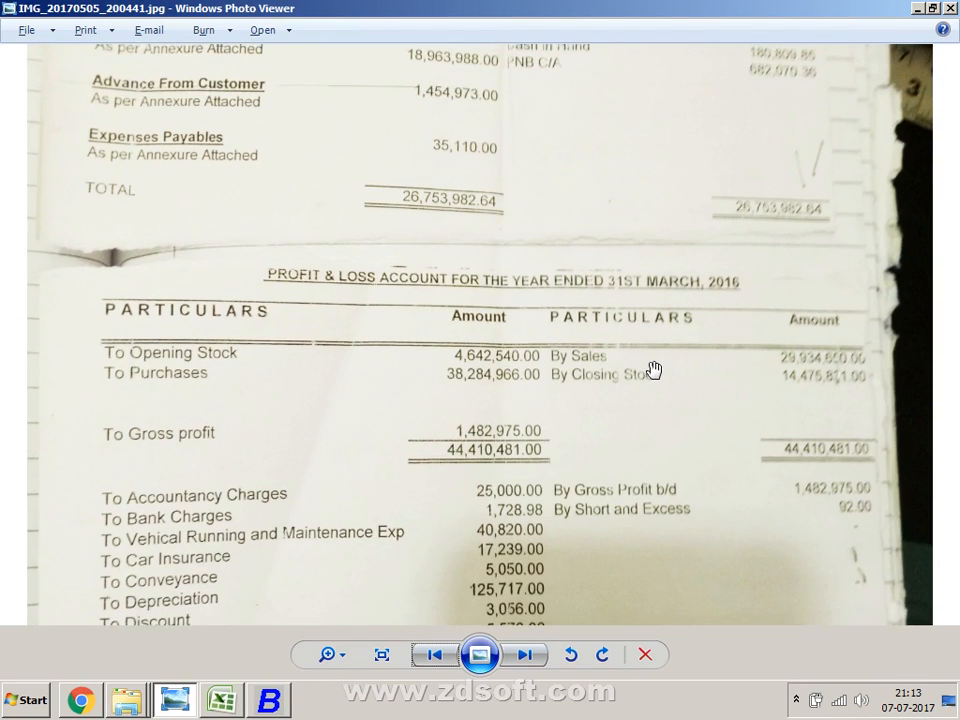
key("alt+Tab")
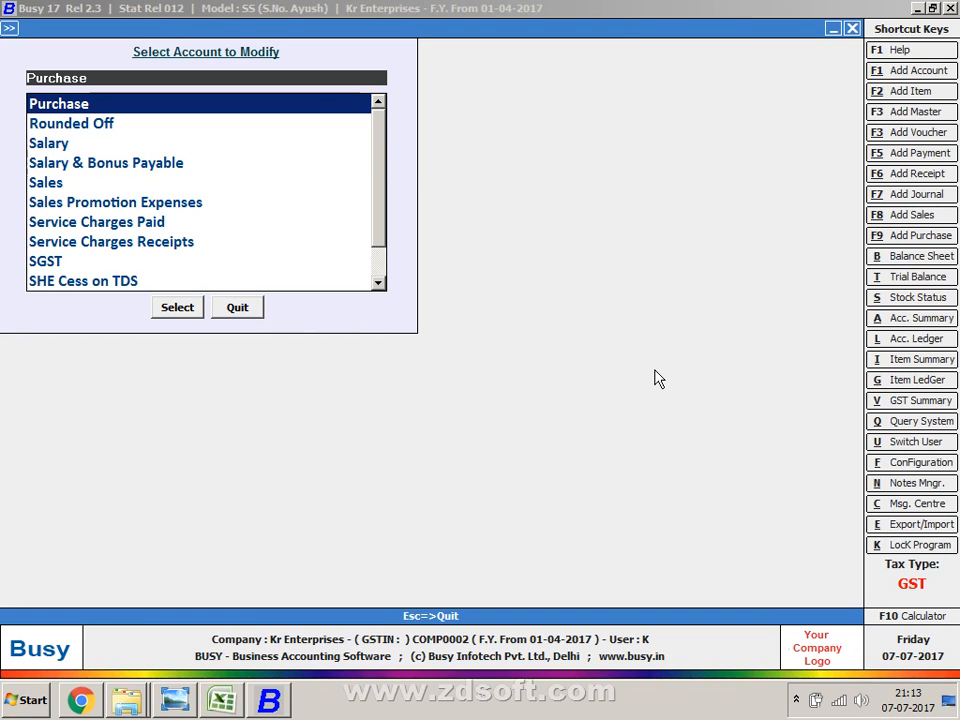
key("Escape")
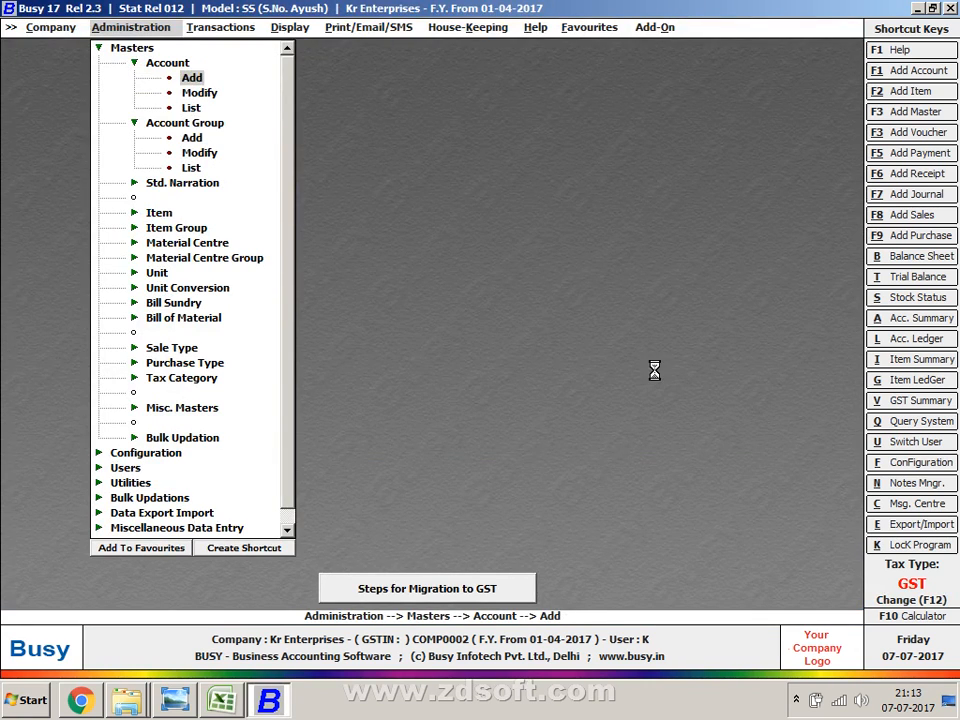
key("Return")
type("SALES")
key("Return")
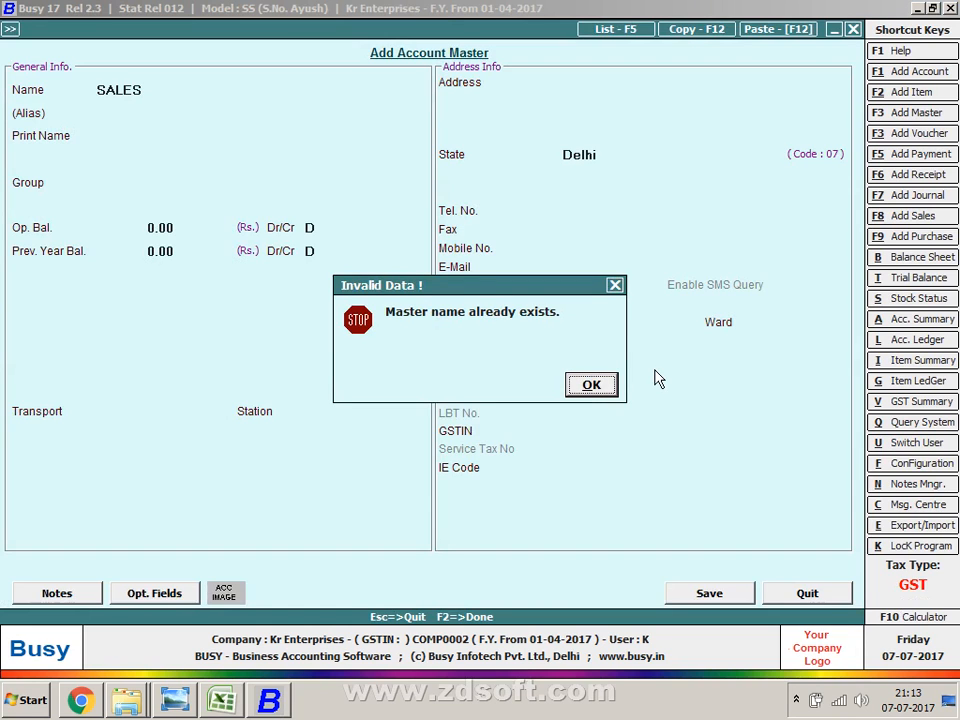
key("Return")
key("Escape")
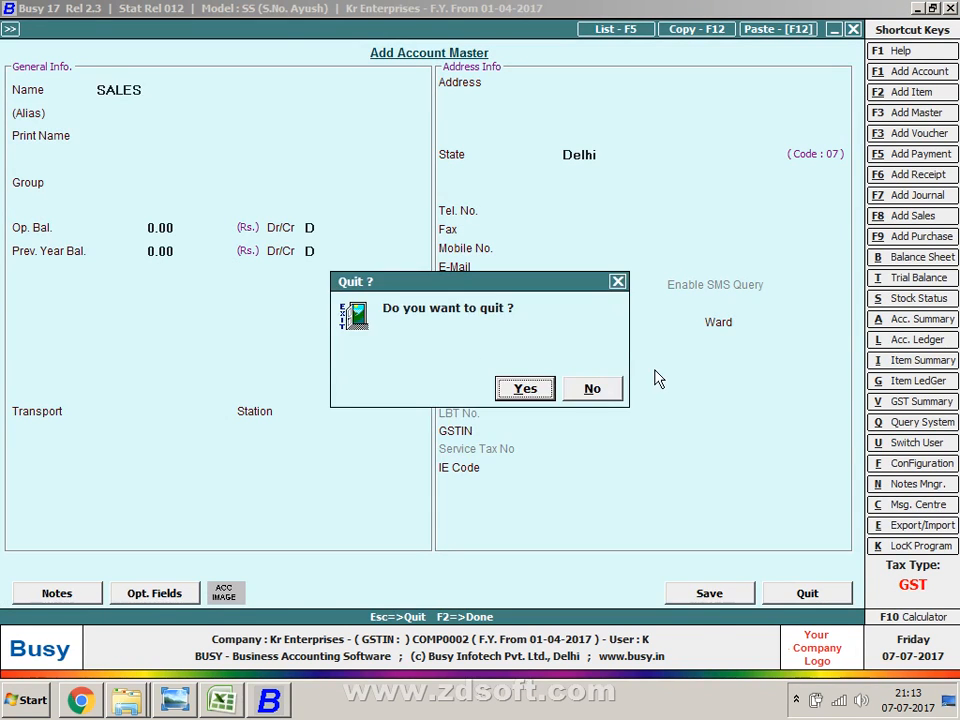
key("Return")
Open the existing Sales account for modification and go to its opening balance, keeping the name and group.
key("Return")
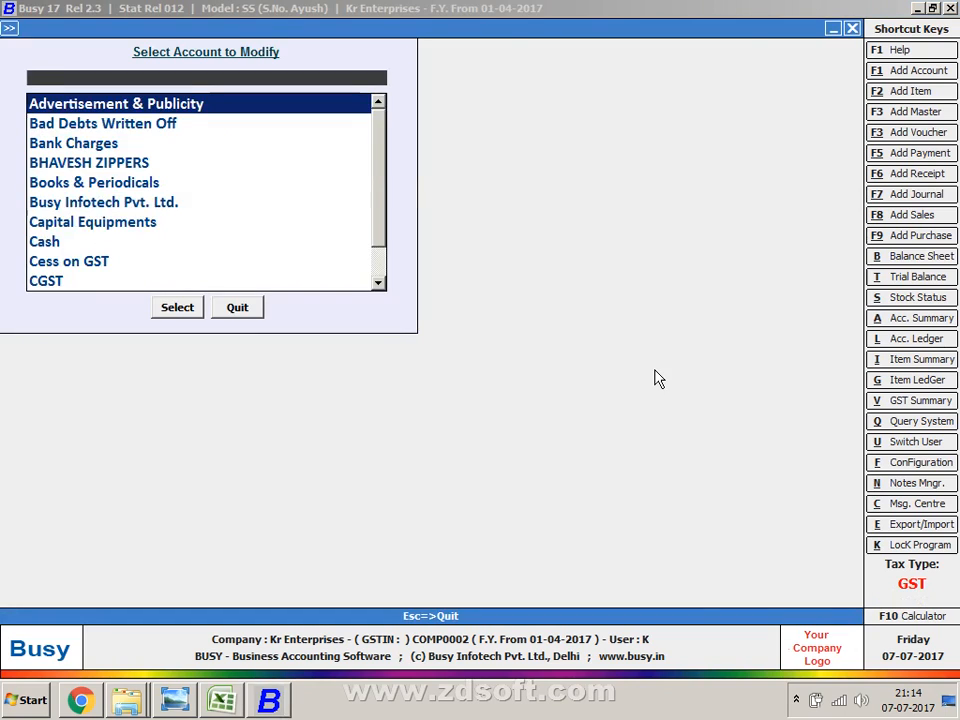
type("SALES")
key("Return")
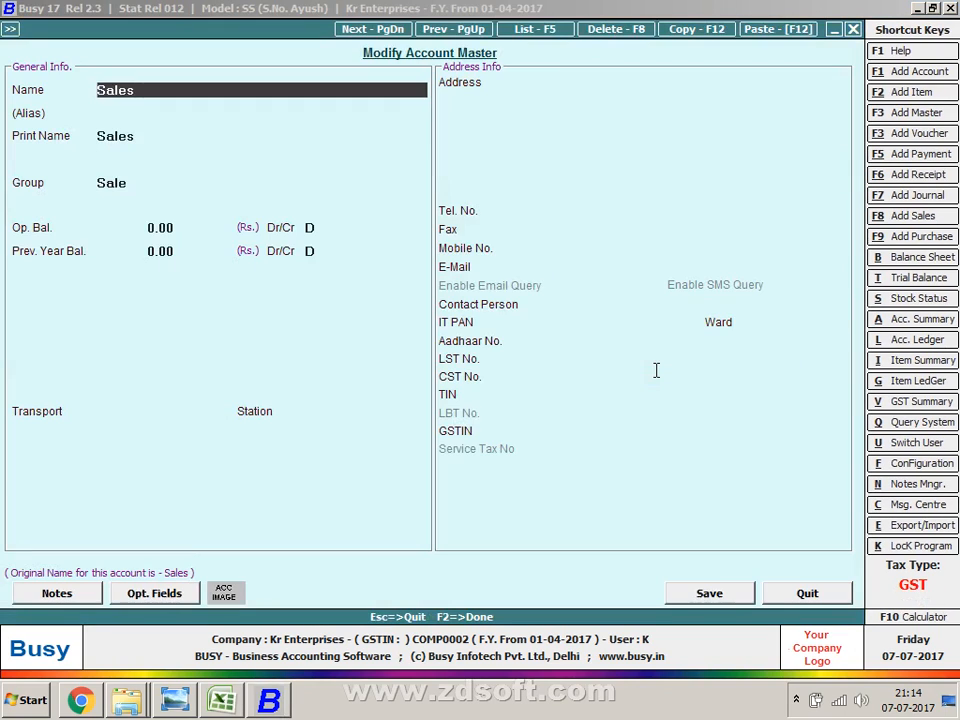
key("Return")
key("Return")
key("Return")
key("Return")
Set the Sales account's opening balance to 29934650, reading the sales amount from the profit and loss photo.
key("alt+Tab")
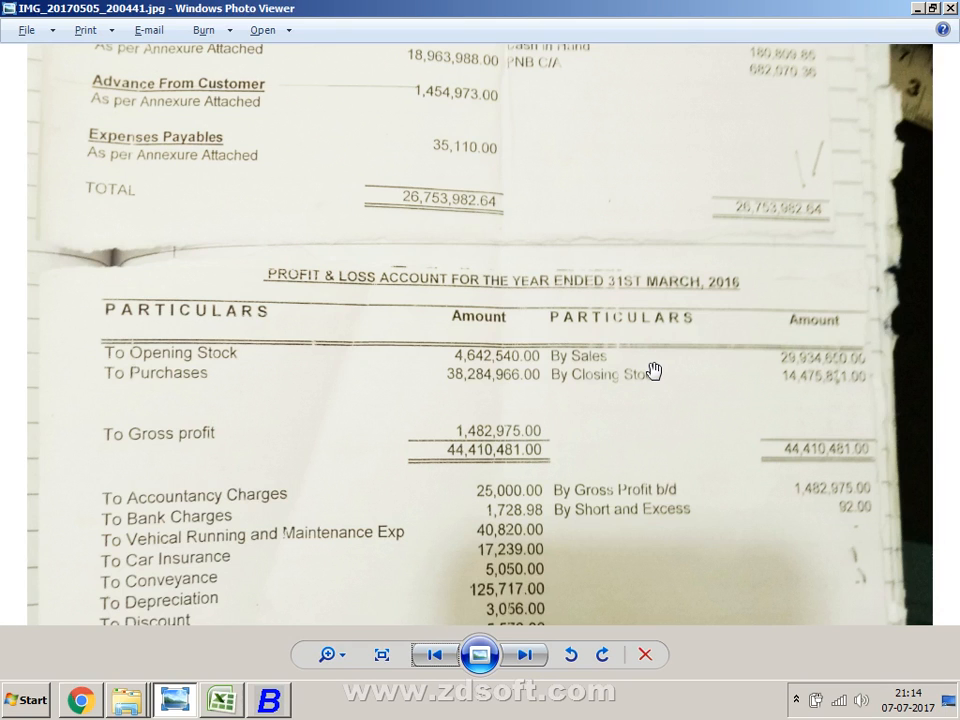
key("alt+Tab")
type("2993")
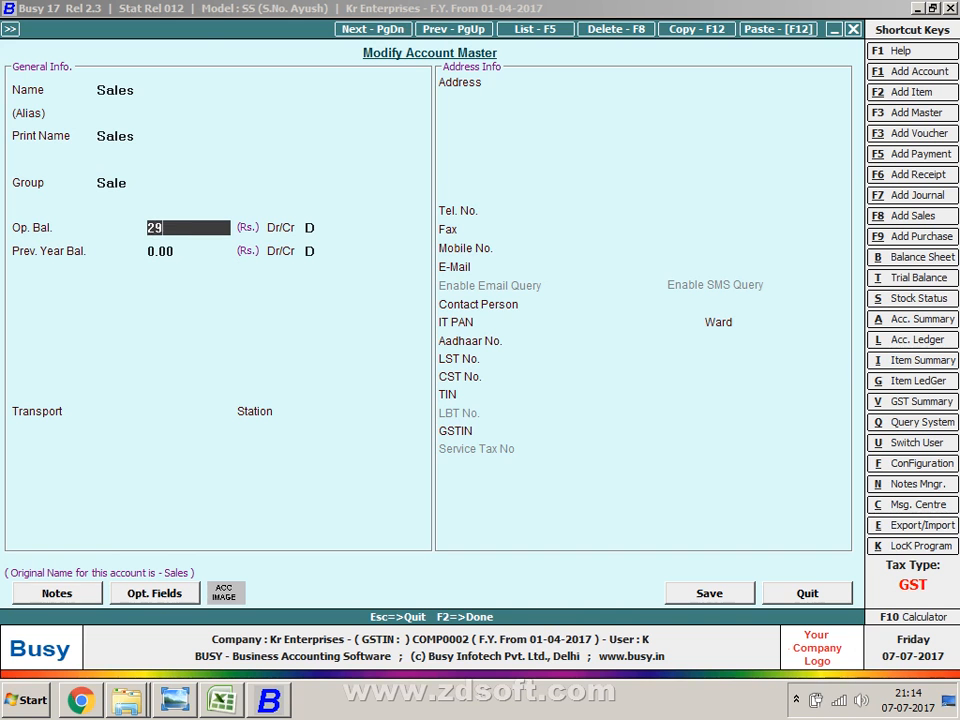
key("alt+Tab")
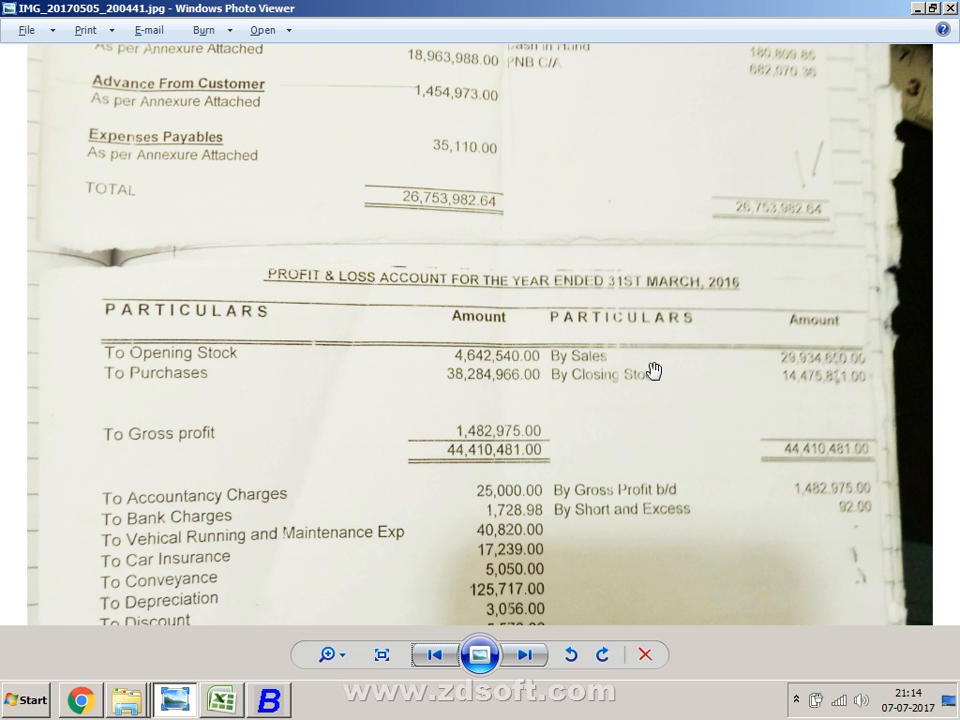
key("alt+Tab")
type("4650")
key("Return")
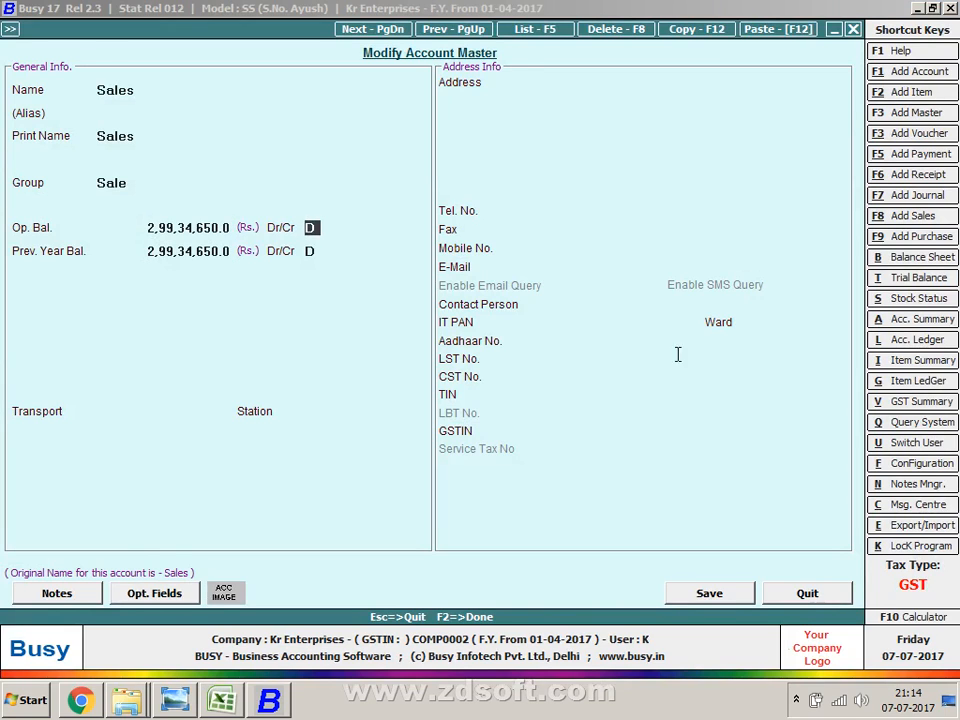
Check in the Excel trading account which side sales belongs to, and return to the Sales account in Busy.
key("alt+Tab")
key("alt+Tab")
key("alt+Tab")
key("alt+Tab")
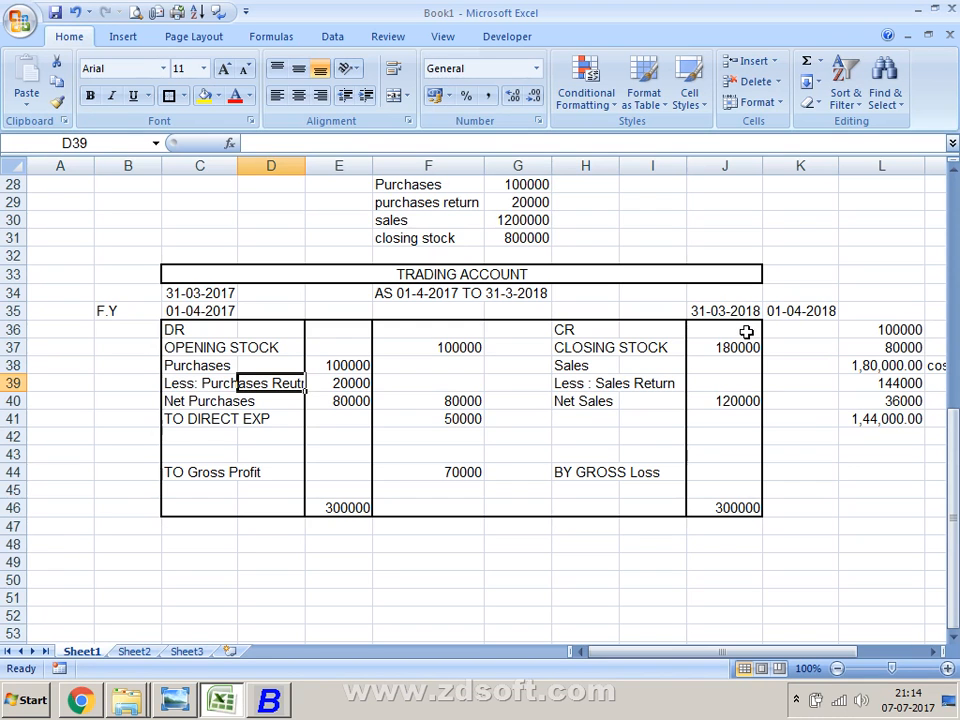
left_click_drag(643, 330, 572, 399)
key("alt+Tab")
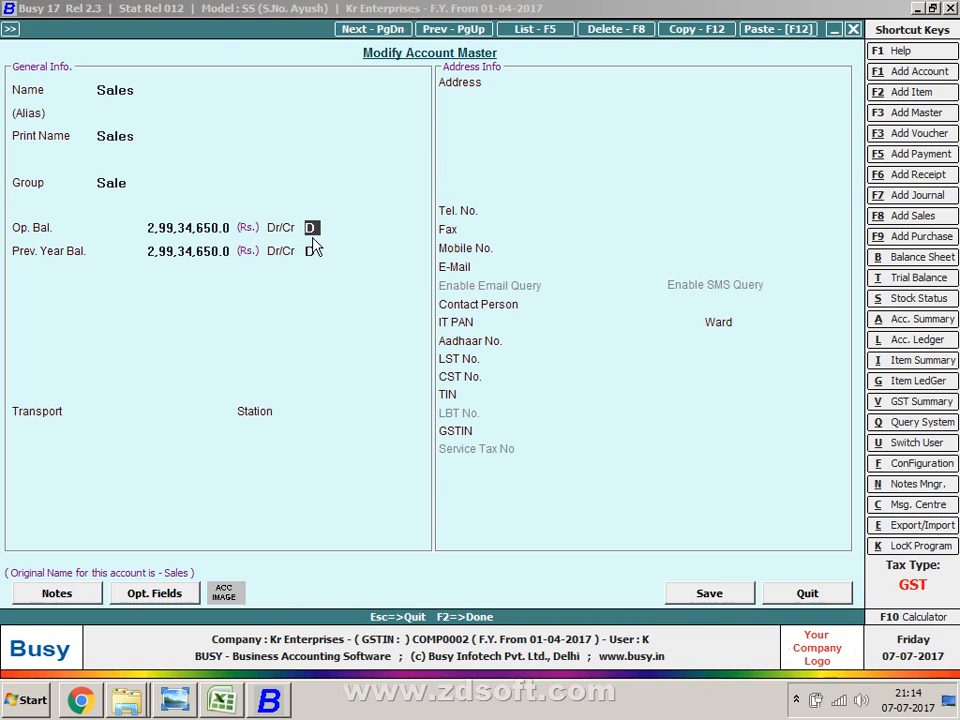
Set the Sales account's opening balance of 29934650 to the credit side and save the account.
left_click(312, 230)
key("Up")
type("C")
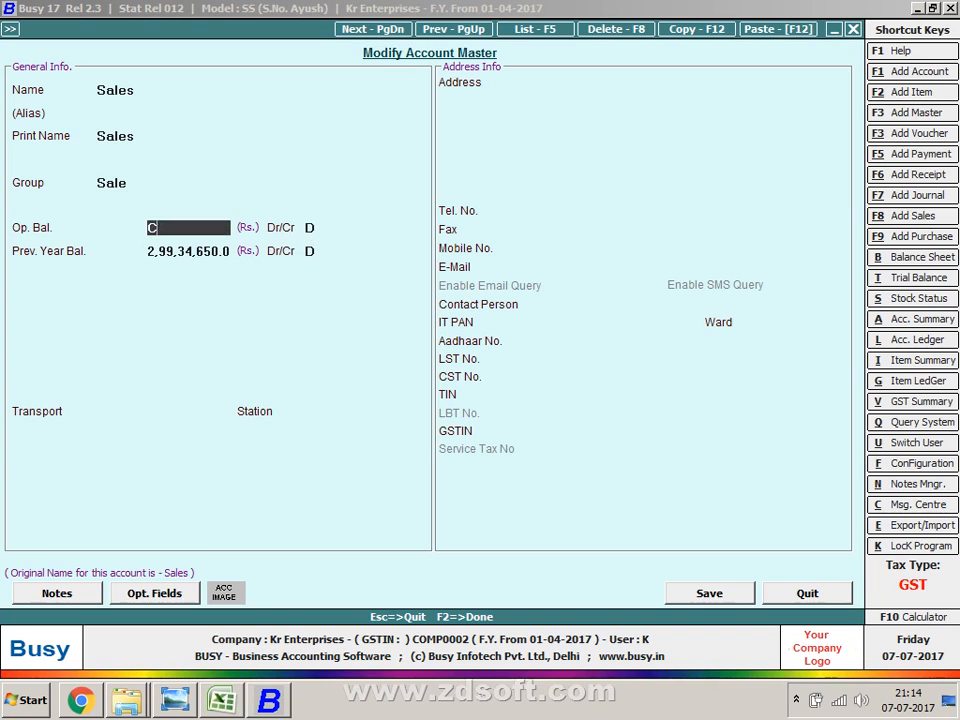
key("BackSpace")
type("29934650")
key("Return")
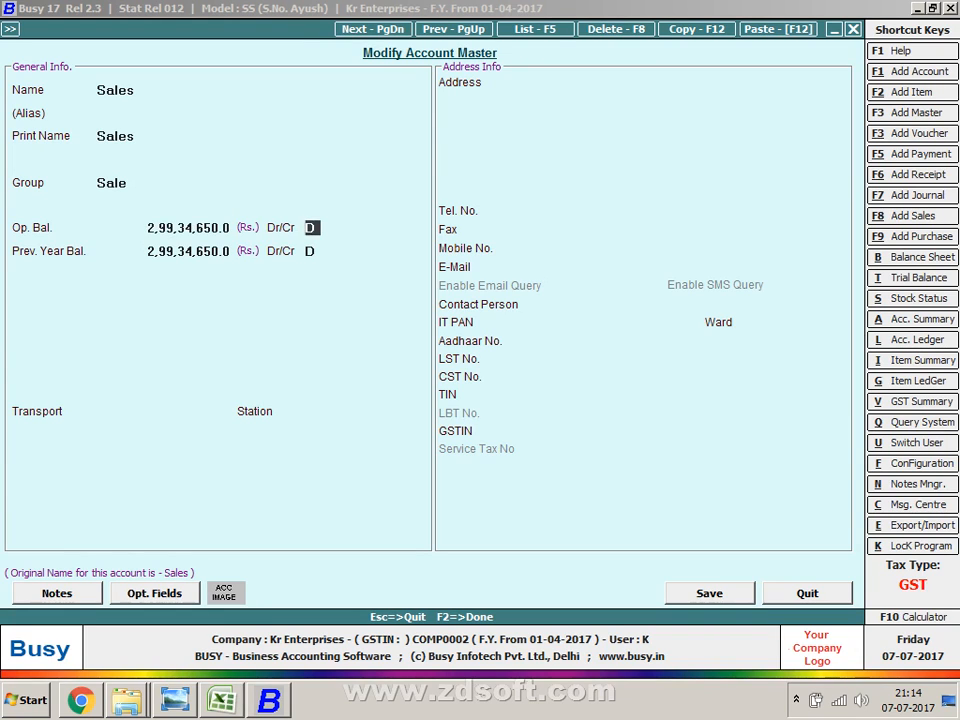
type("C")
key("Return")
key("Return")
key("Return")
key("F2")
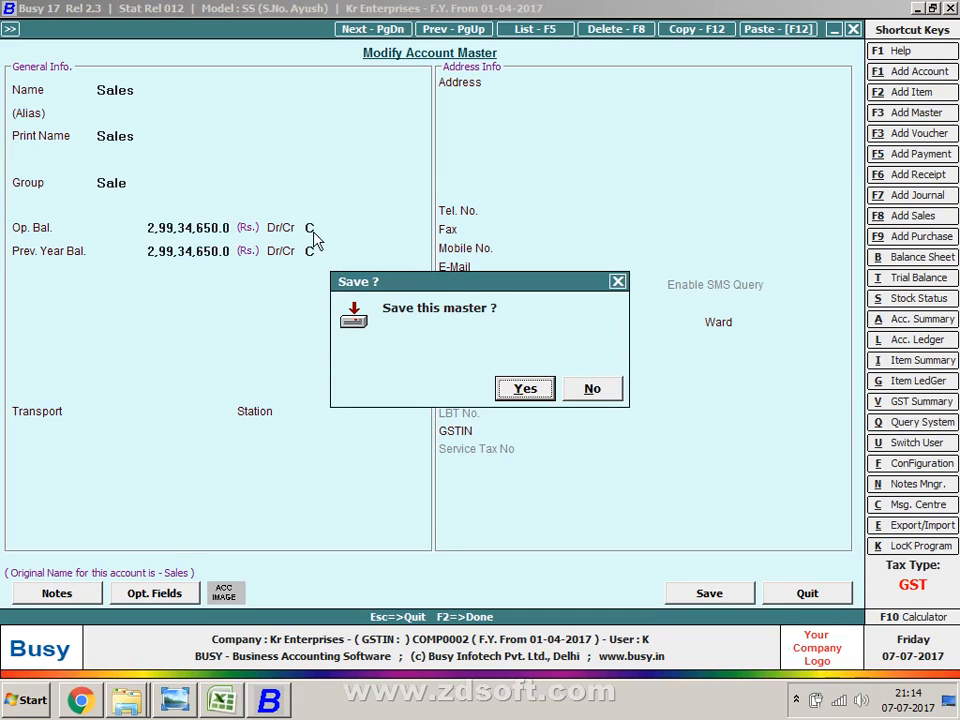
key("Return")
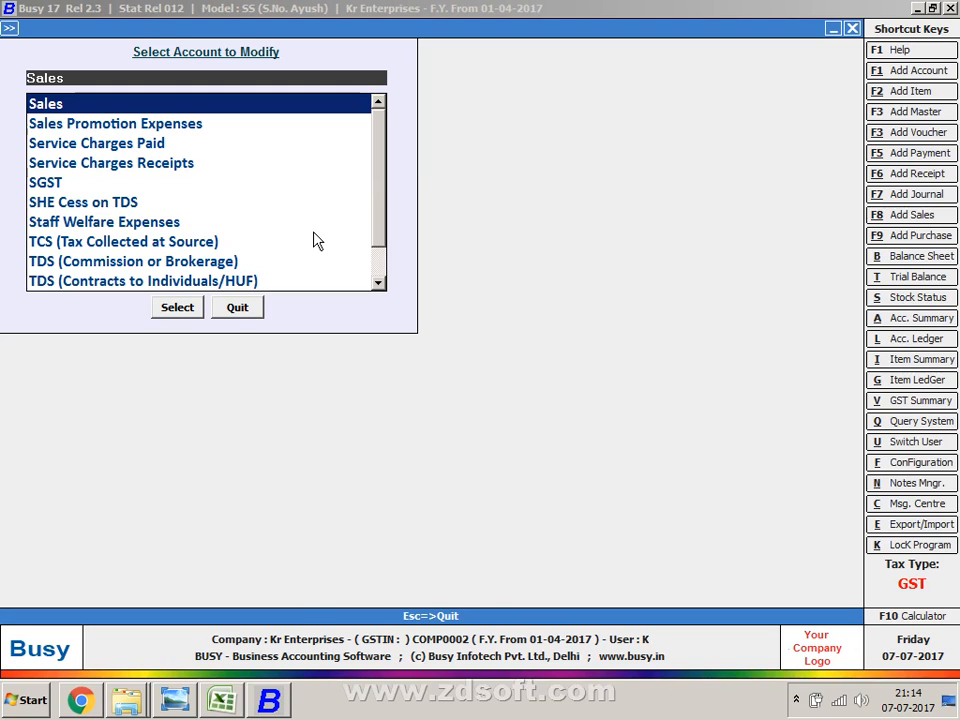
Leave the account selection, check closing stock in the Excel trading account, and switch back to Busy.
key("Escape")
key("alt+Tab")
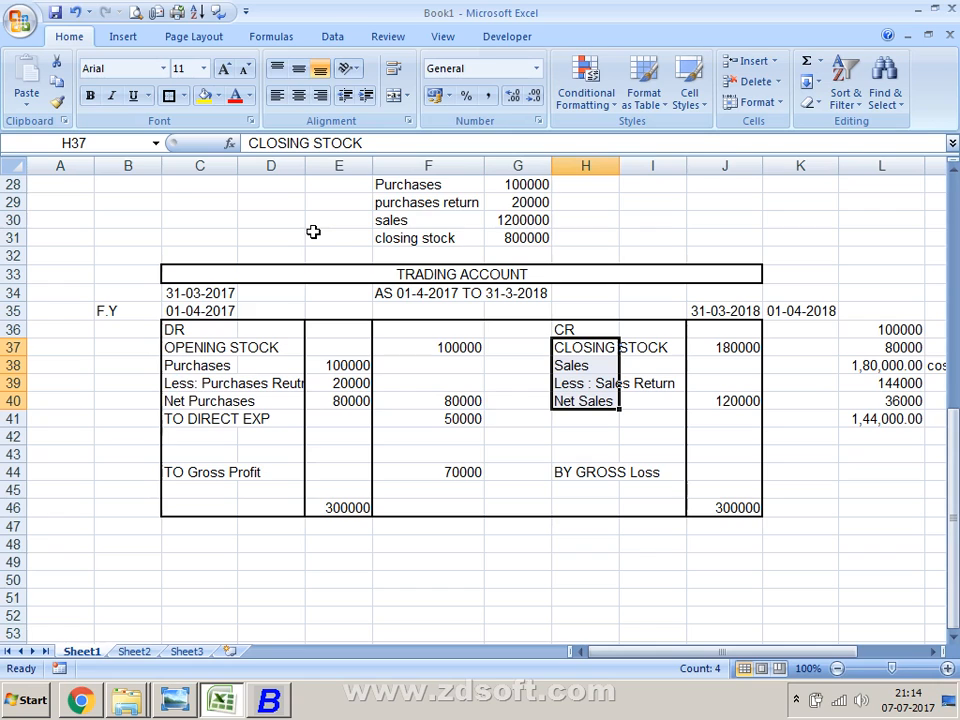
key("alt+Tab")
key("alt+Tab")
left_click(268, 700)
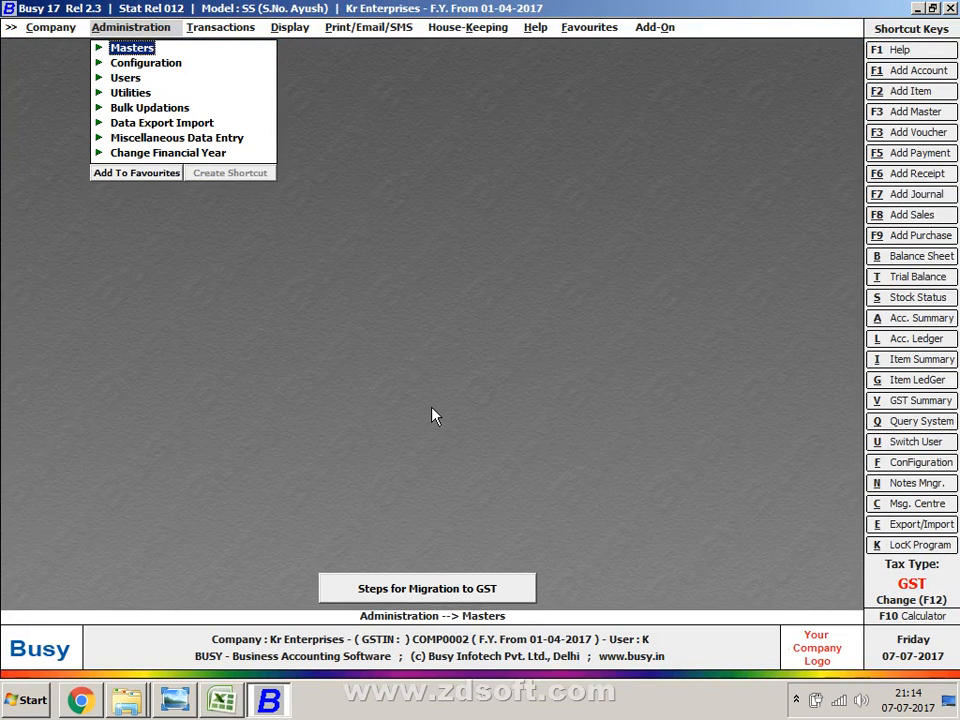
Open a new Stock Journal voucher for entry.
key("Right")
key("Down")
key("d")
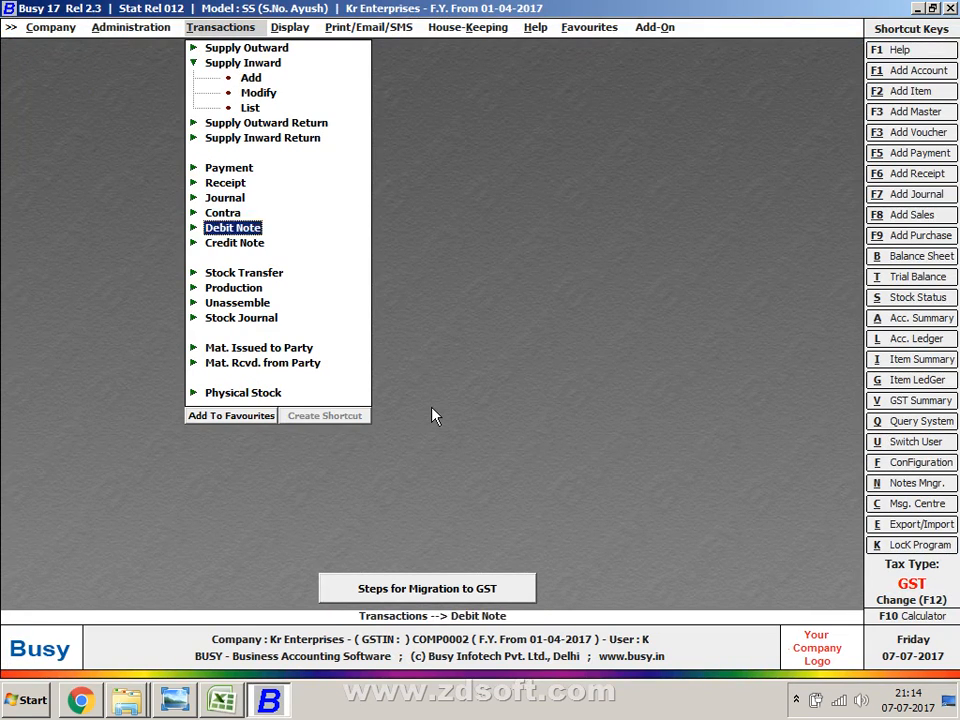
key("Down")
key("Down")
key("Down")
key("Down")
key("Down")
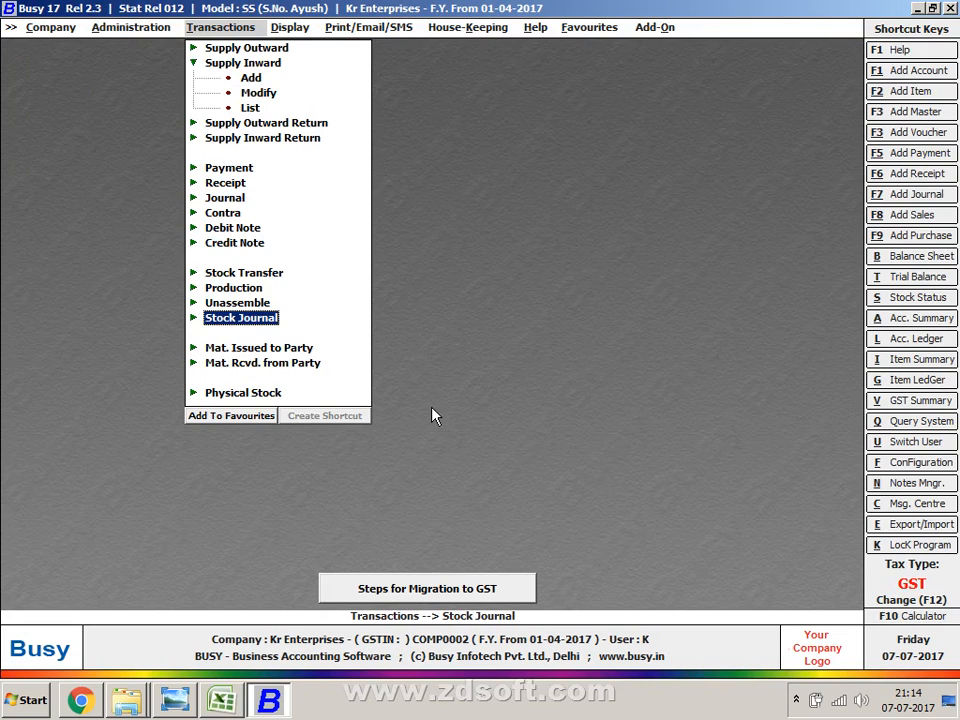
key("Return")
key("Return")
Fill the voucher header with series Main, date 01-04-2017 and Main Store as both material centres, leaving the narration blank.
key("Return")
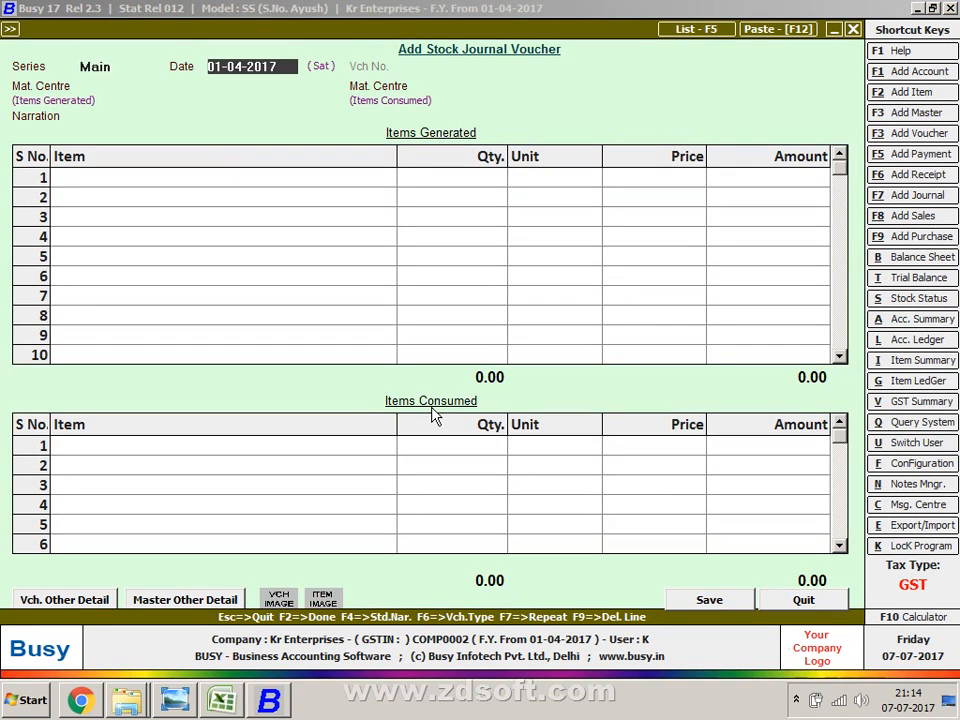
key("Return")
key("Return")
key("Return")
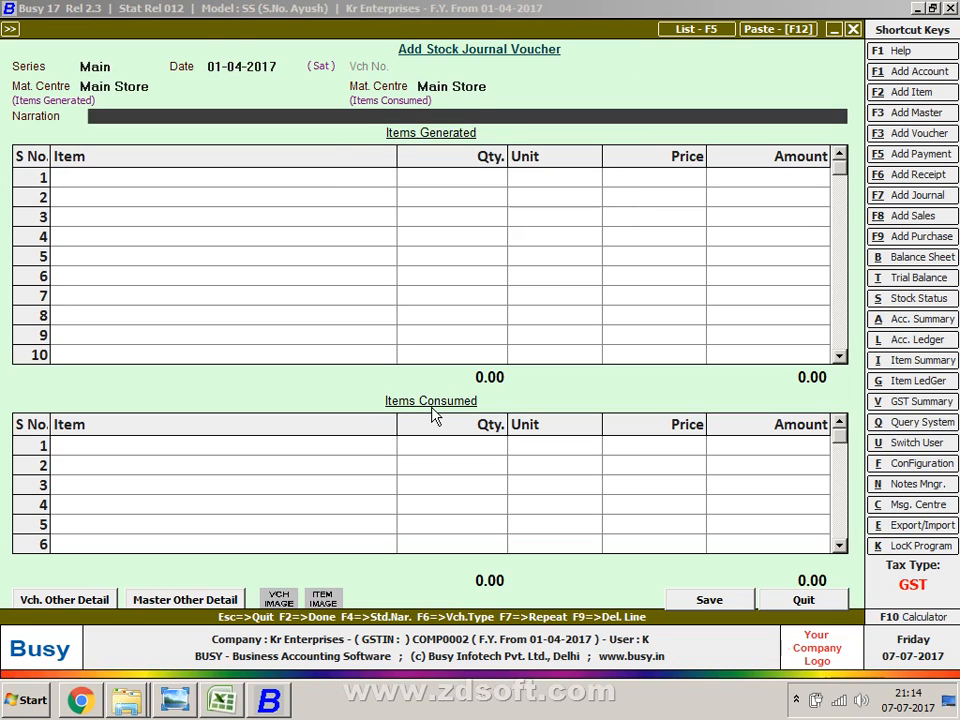
key("Return")
Add SLIDER FASTNERS with quantity 1 Pcs. as the first generated item, leaving the price empty.
key("Return")
type("1")
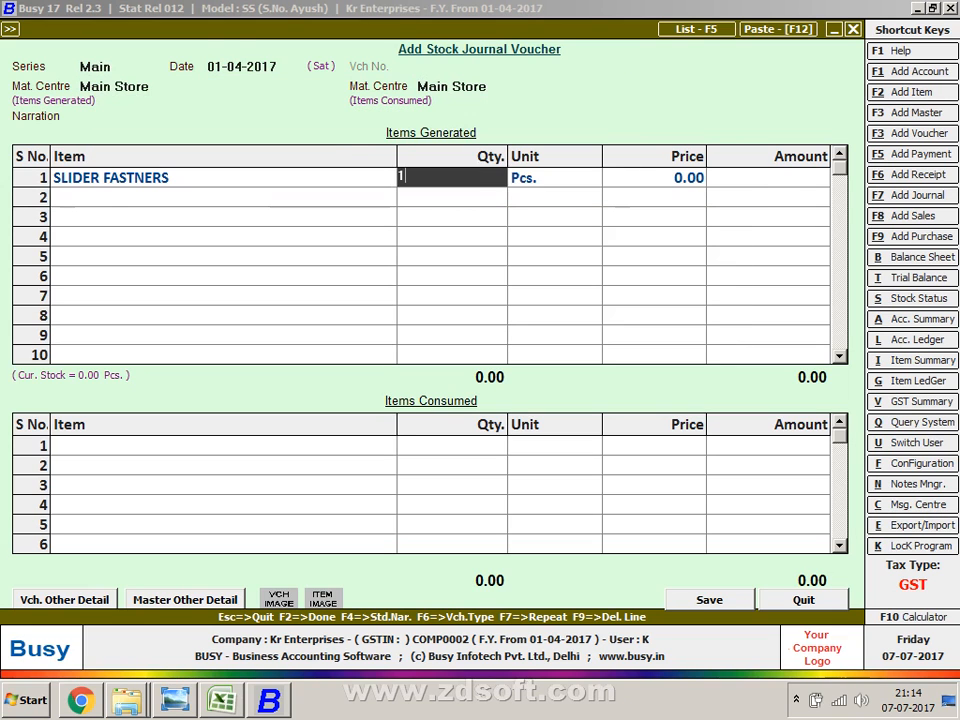
key("Return")
key("Return")
Read the closing stock amount in the profit and loss photo and return to the Stock Journal voucher.
key("alt+Tab")
key("alt+Tab")
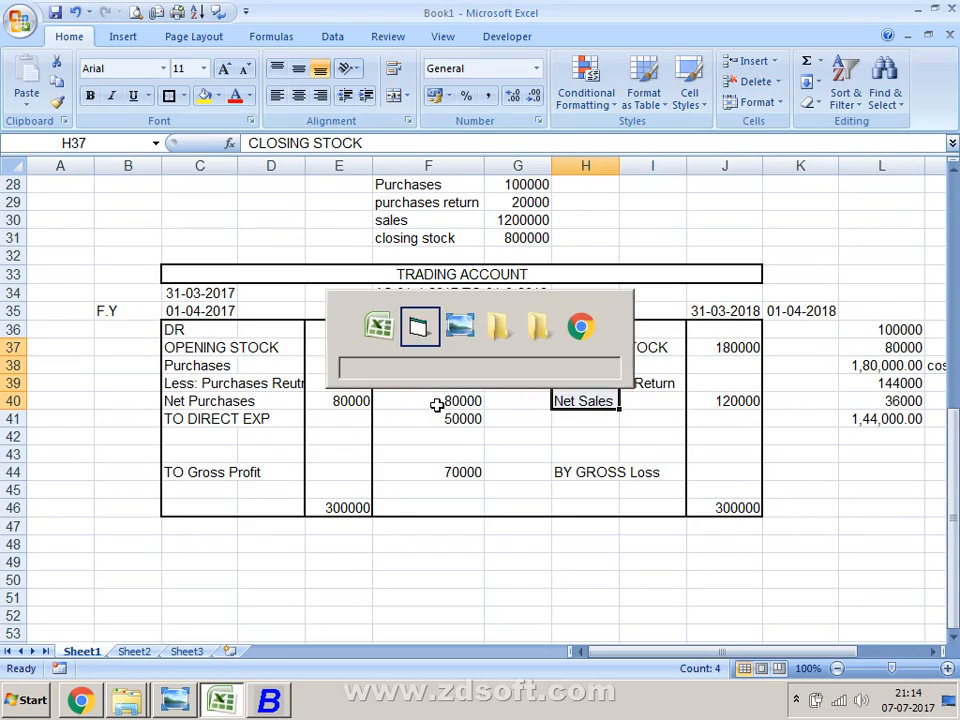
key("alt+Tab")
key("alt+Tab")
left_click_drag(598, 416, 726, 349)
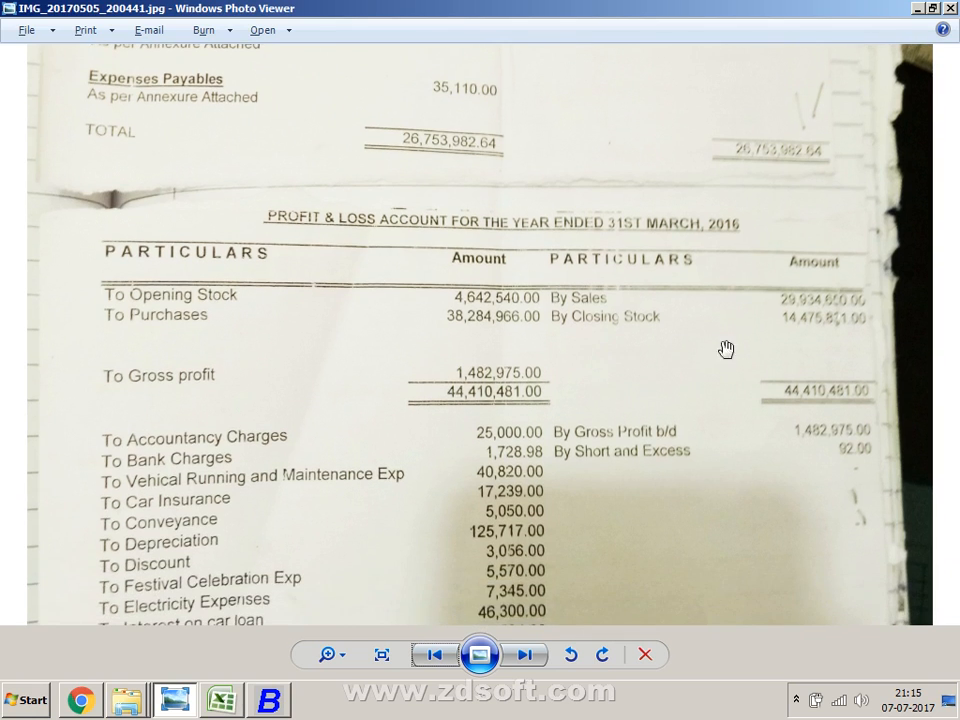
key("alt+Tab")
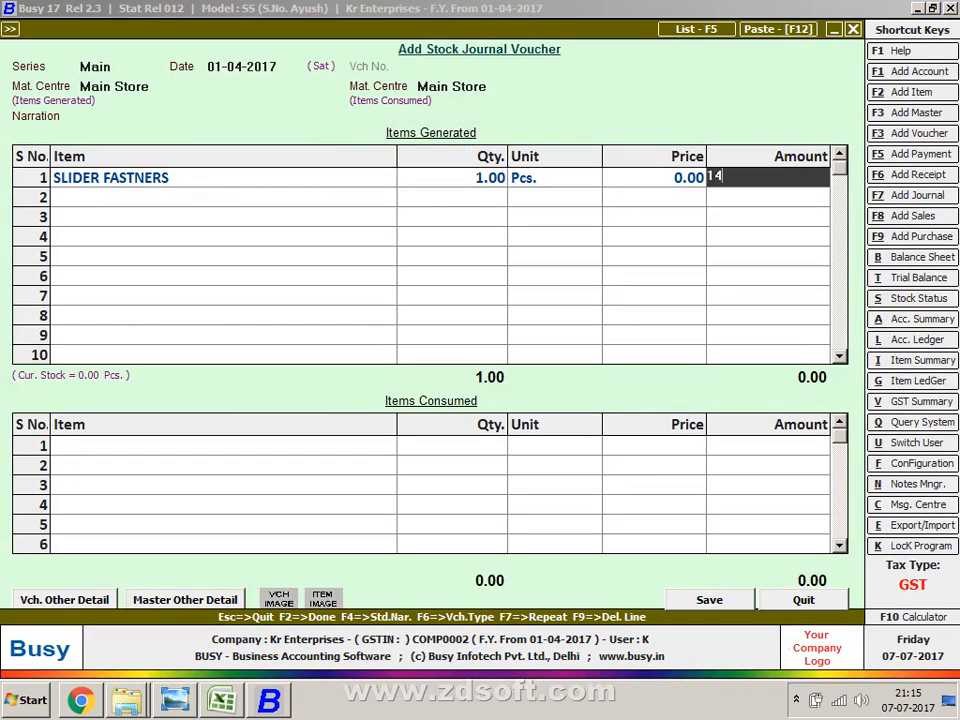
Try to enter the closing stock amount from the photo as 144755871 on the SLIDER FASTNERS line.
key("alt+Tab")
key("alt+Tab")
type("1447")
key("alt+Tab")
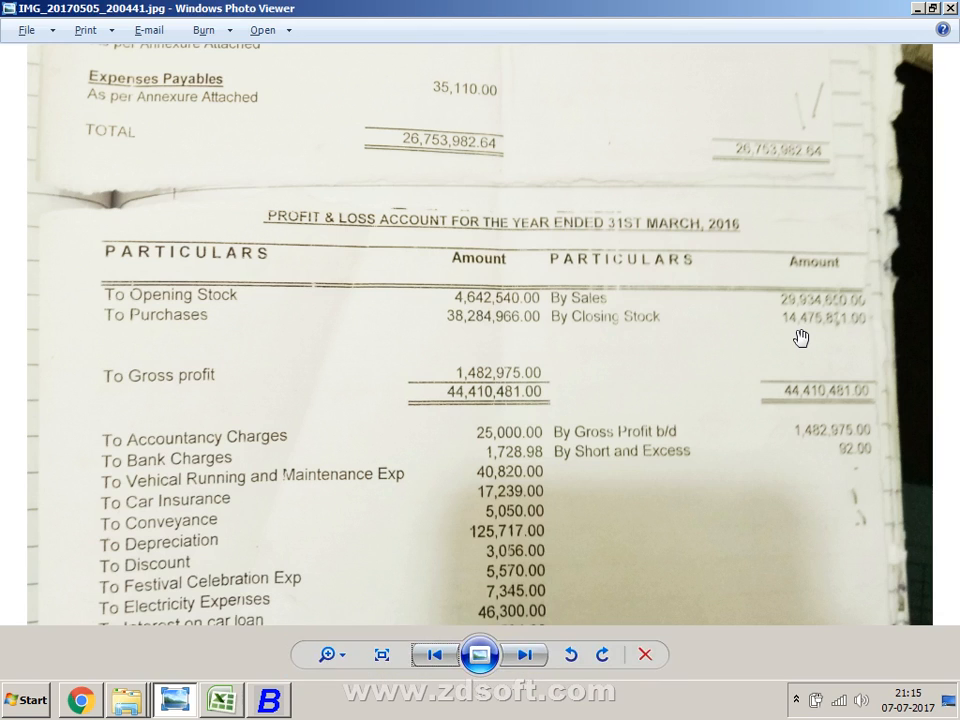
key("alt+Tab")
key("alt+Tab")
key("alt+Tab")
type("55")
key("alt+Tab")
key("alt+Tab")
type("5871")
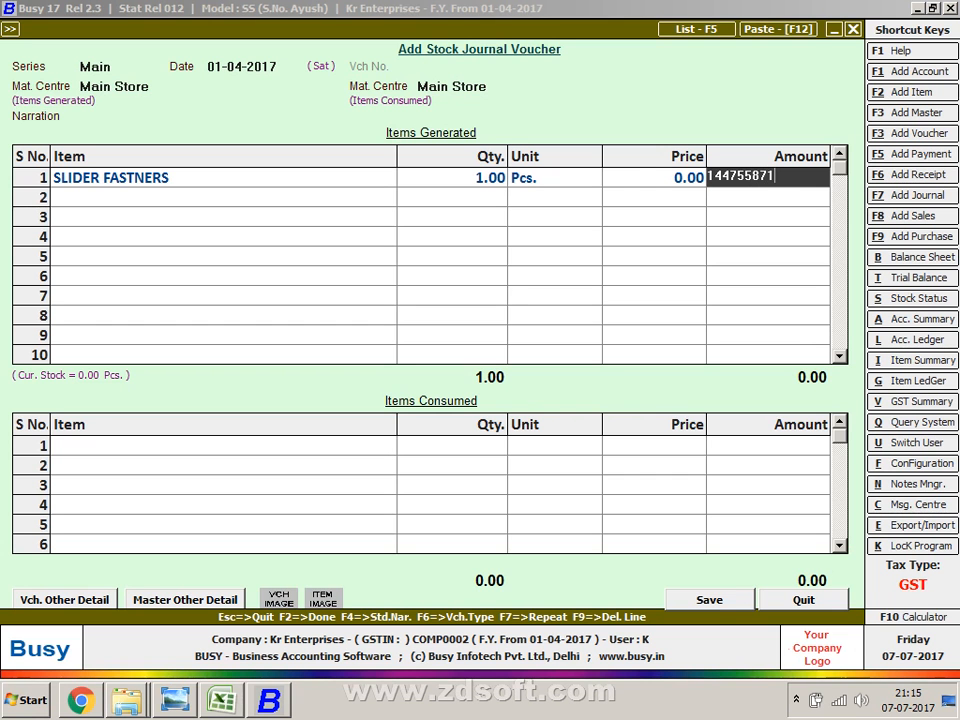
key("Return")
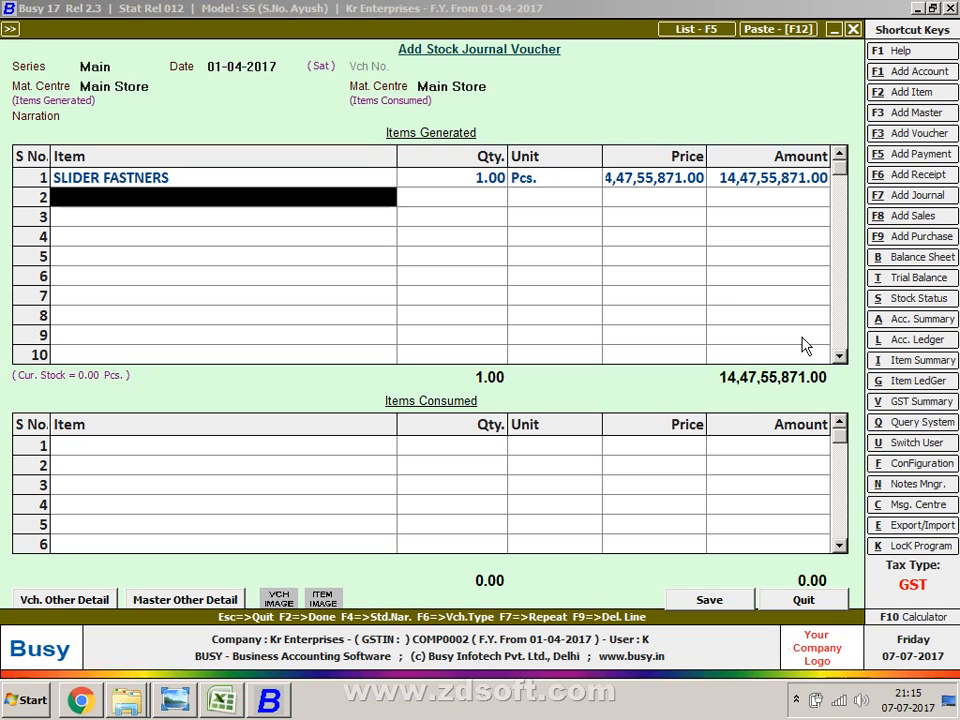
Recheck the SLIDER FASTNERS amount against the closing stock figure in the profit and loss photo.
key("Up")
key("Return")
key("Return")
key("Return")
key("Return")
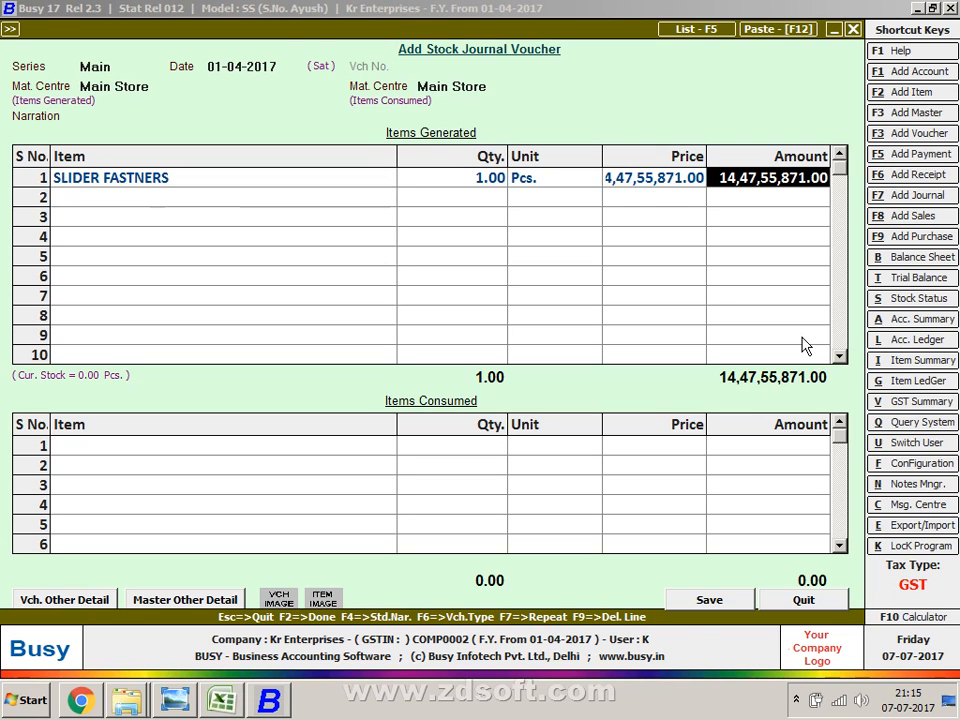
key("alt+Tab")
key("alt+Tab")
key("Return")
key("Return")
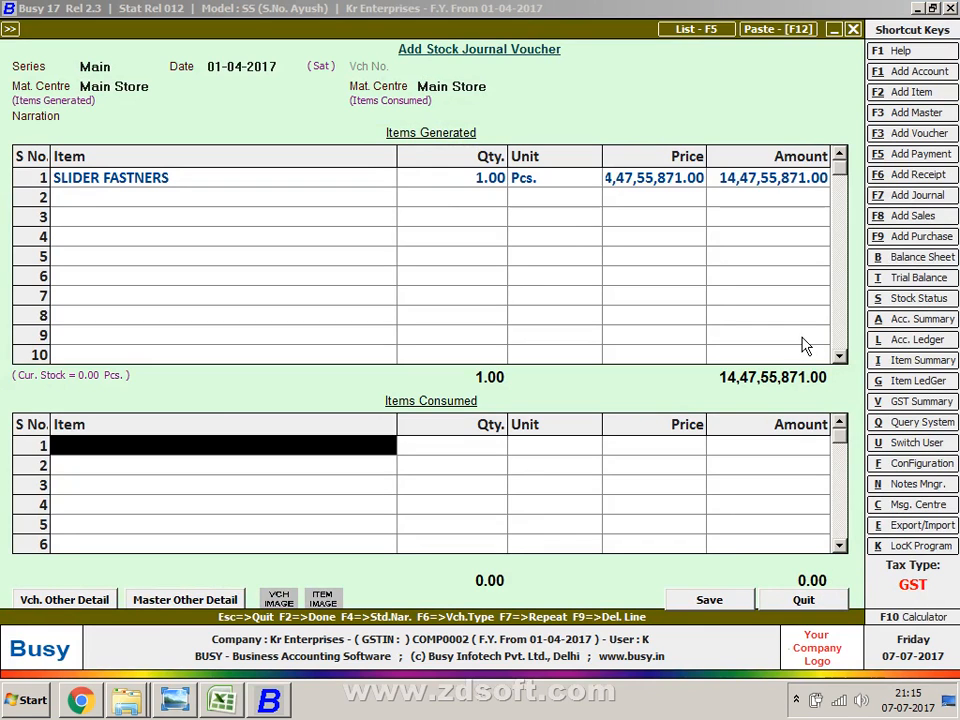
Correct the SLIDER FASTNERS amount to 14475811, save the Stock Journal voucher and leave voucher entry.
key("Up")
key("BackSpace")
type("14475")
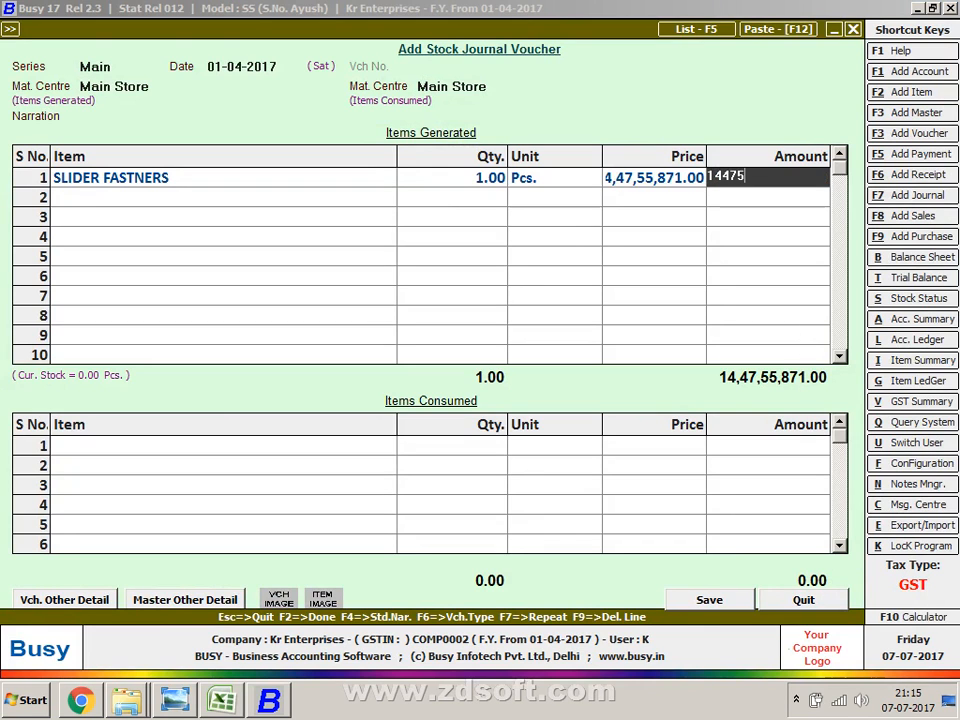
key("alt+Tab")
key("alt+Tab")
type("5811")
key("Return")
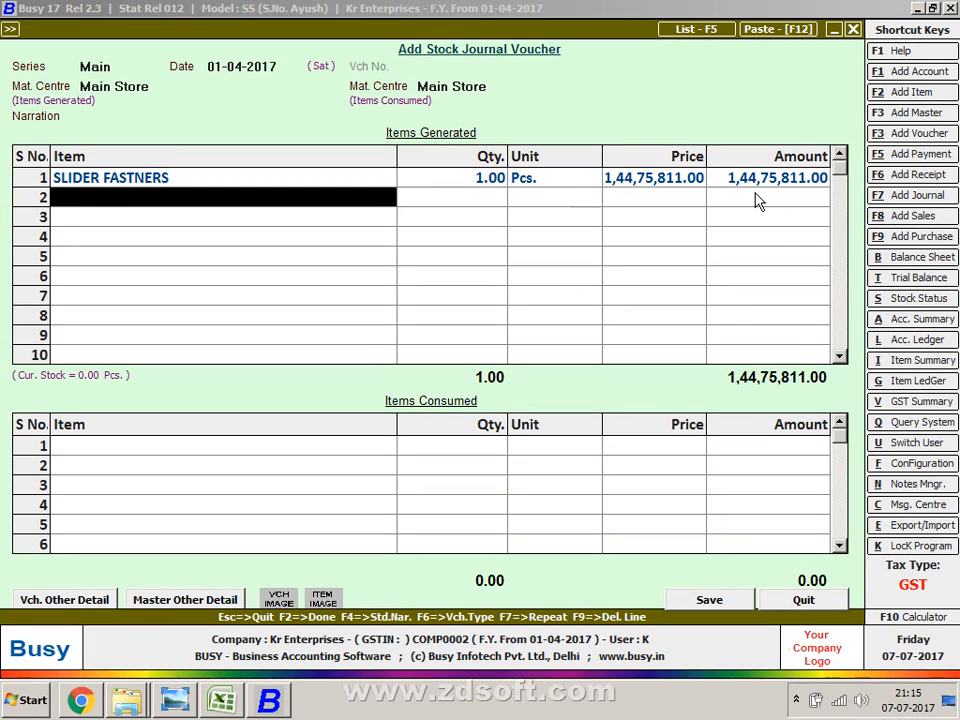
left_click(743, 603)
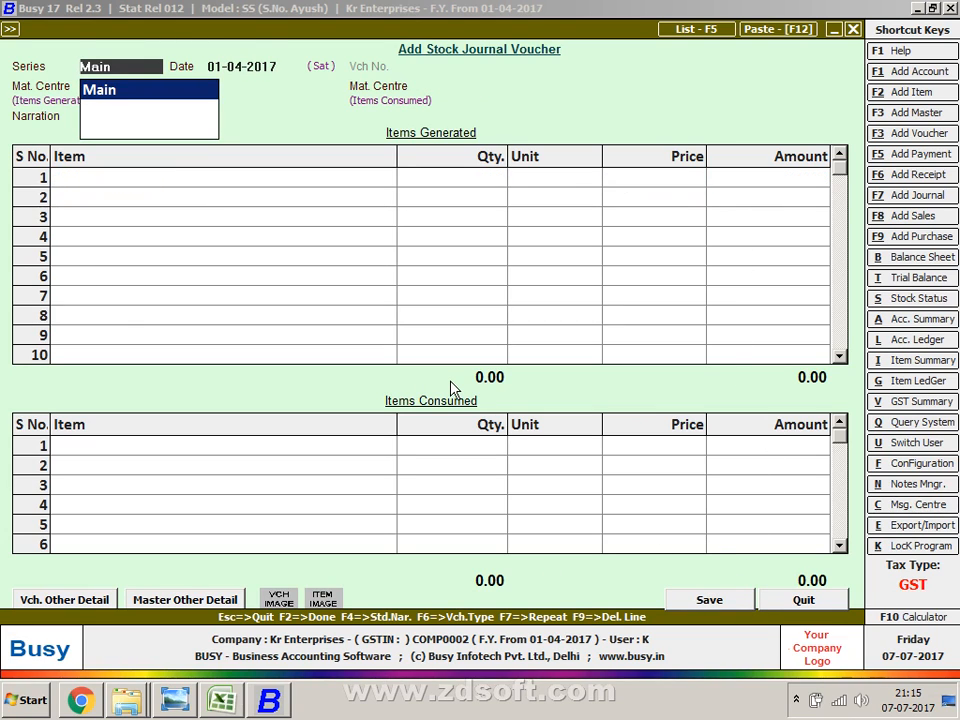
key("Escape")
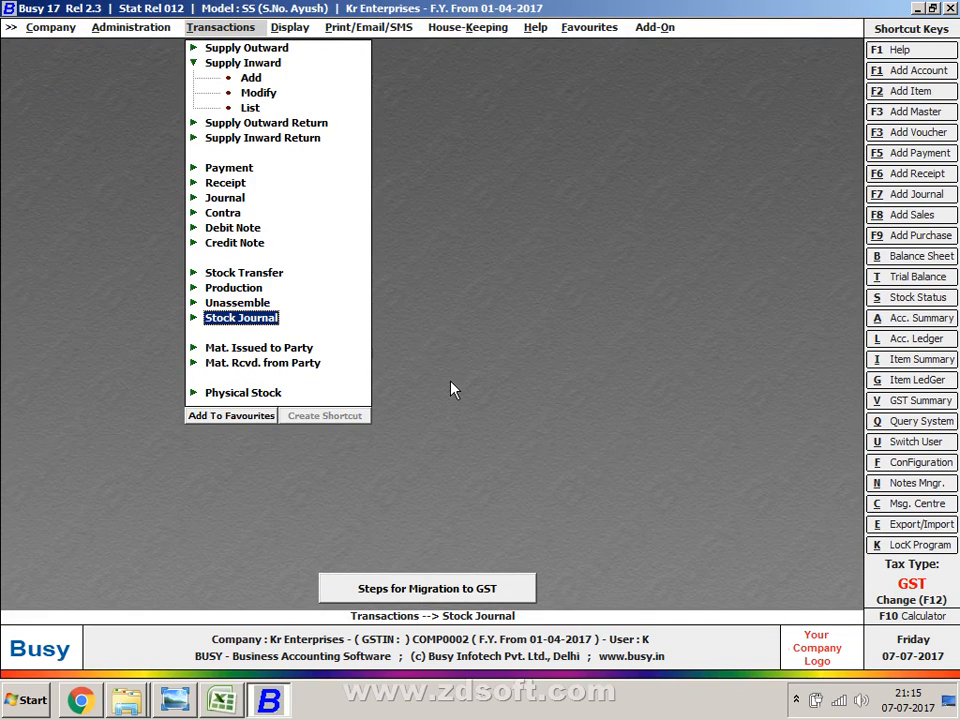
Reopen the saved Stock Journal voucher for modification from the list of series Main vouchers for 01-04-2017, keeping its header.
key("Return")
key("Return")
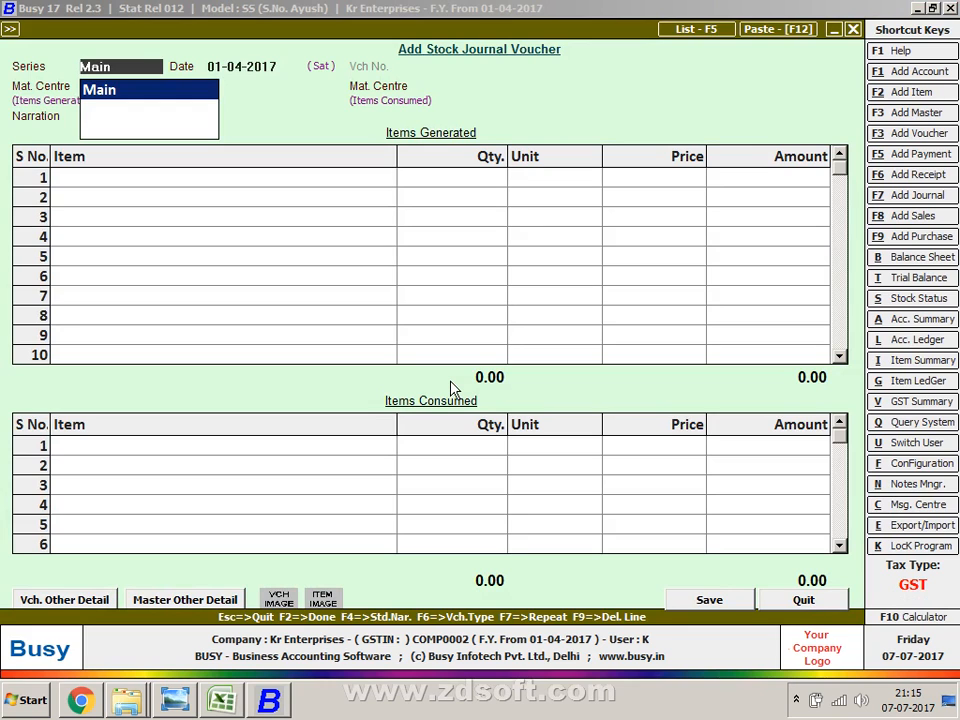
key("F5")
key("Return")
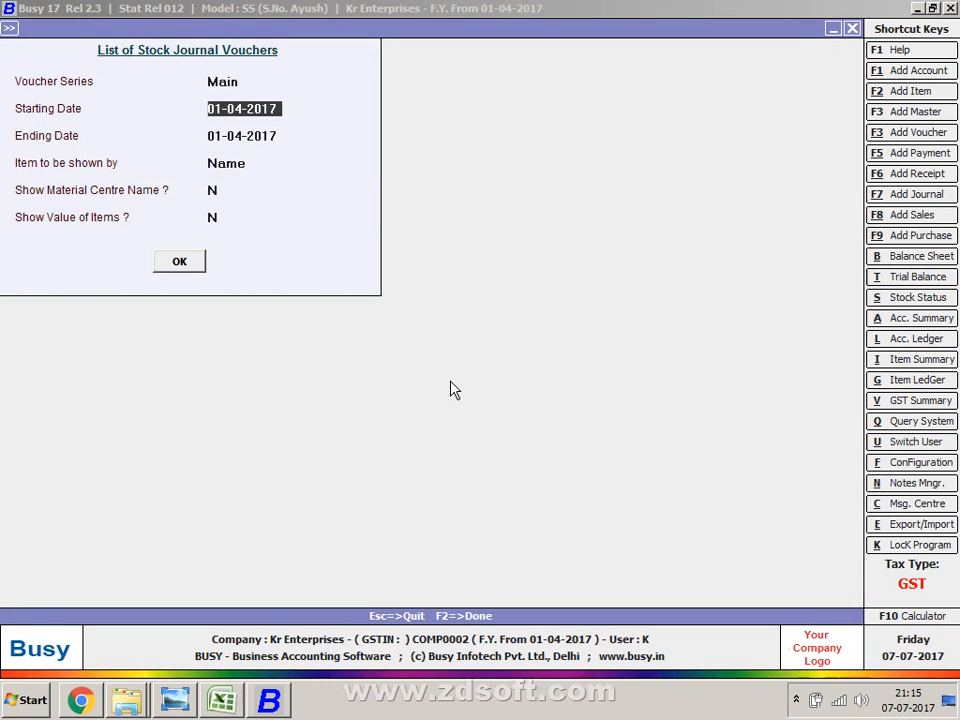
key("F2")
key("Return")
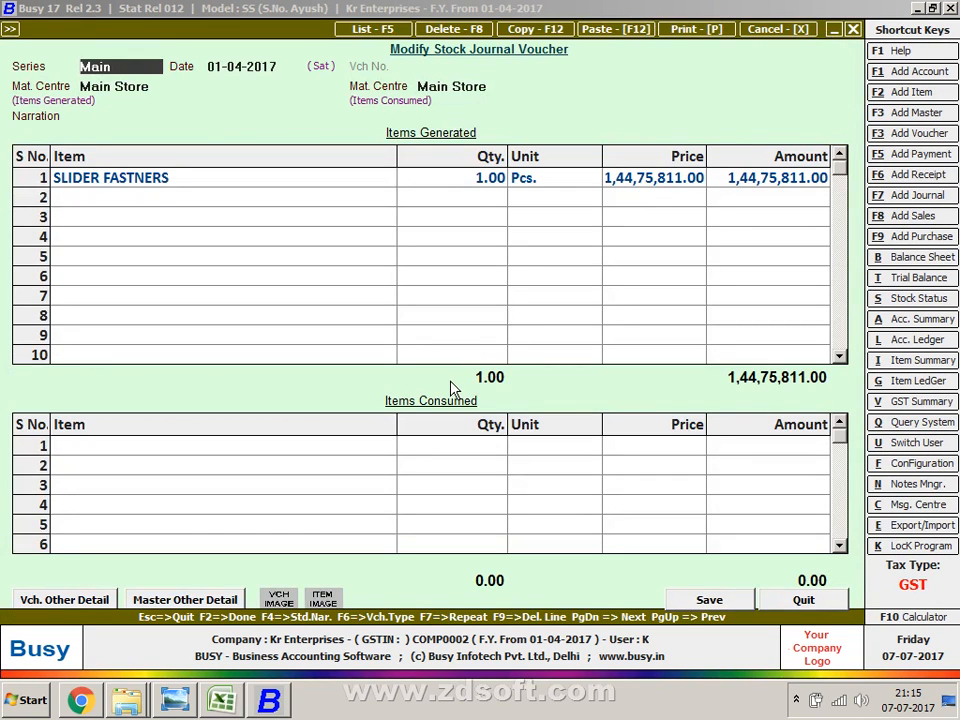
key("Return")
key("Return")
key("Return")
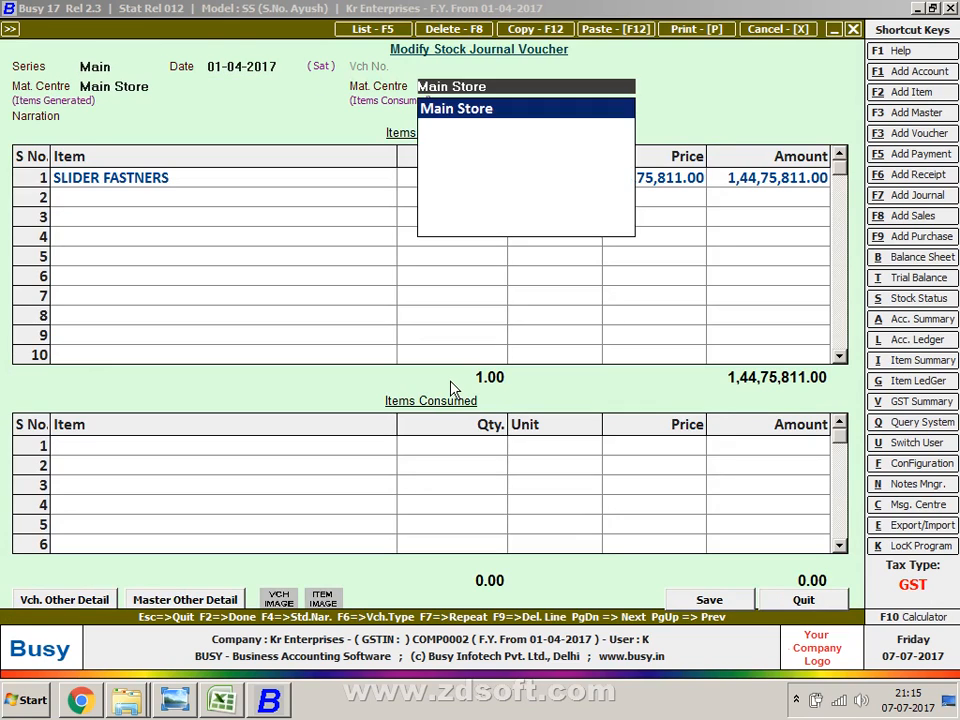
key("Return")
key("Down")
key("Down")
key("Down")
key("Down")
key("Down")
key("Down")
key("Down")
key("Down")
key("Down")
key("Down")
key("Down")
key("Down")
key("Down")
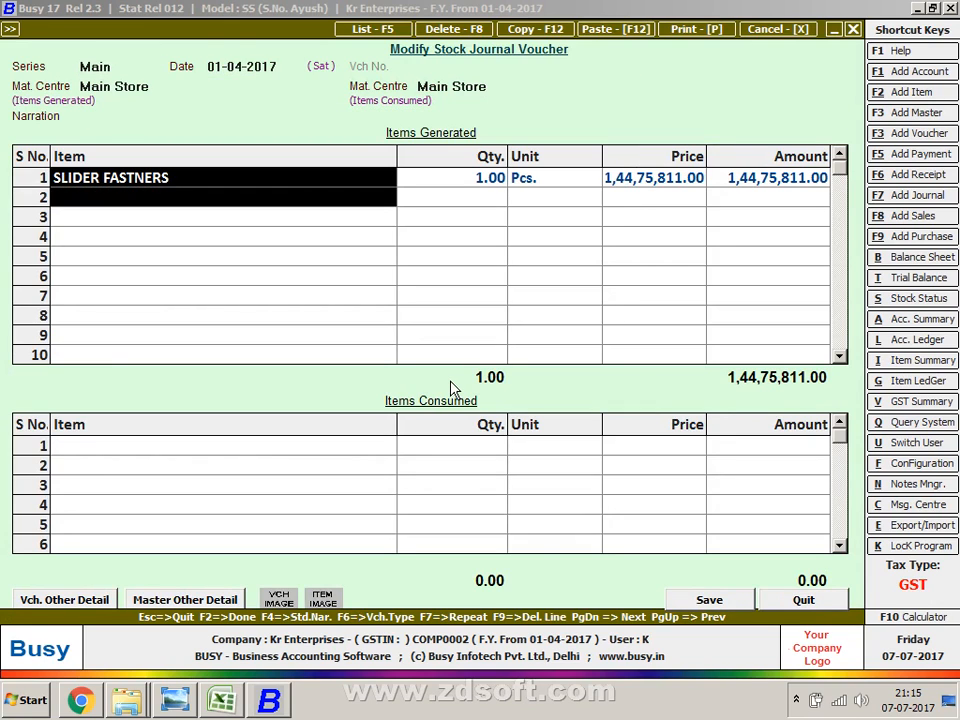
key("Up")
key("Up")
key("Up")
key("Up")
key("Up")
key("Up")
key("Up")
key("Up")
key("Up")
key("Up")
key("Up")
key("Up")
key("Up")
key("Up")
key("Up")
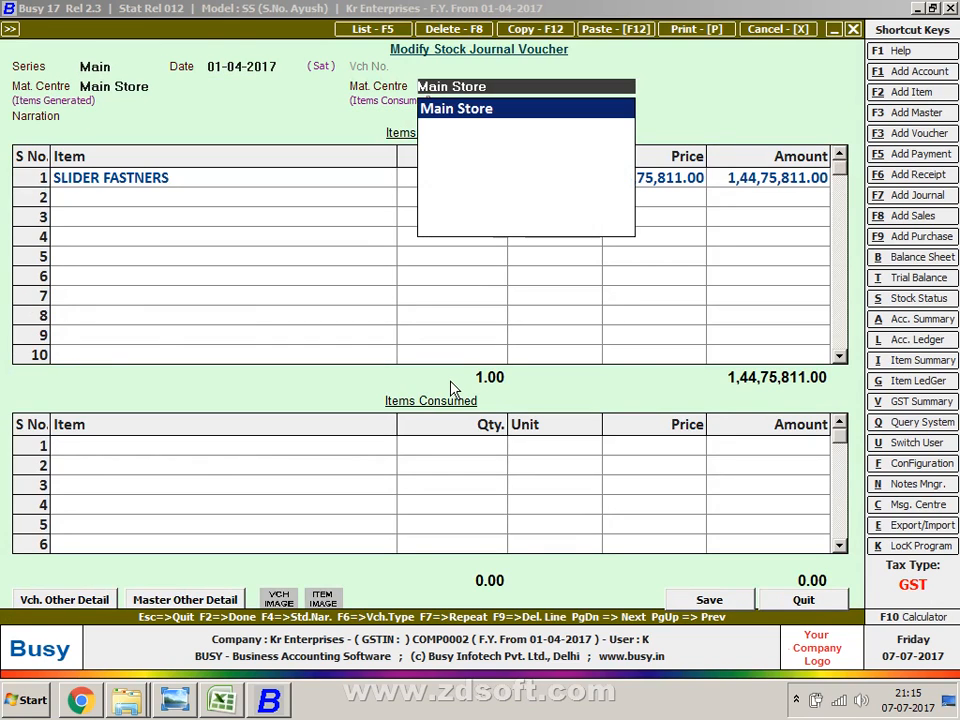
key("Return")
key("Return")
type("1000")
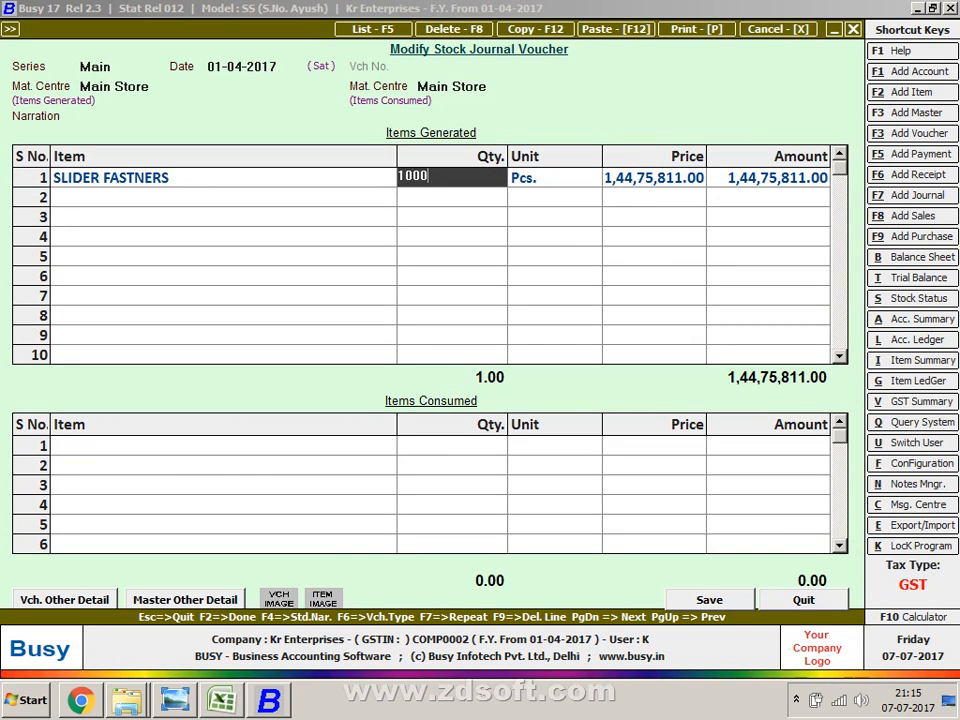
key("BackSpace")
key("BackSpace")
key("BackSpace")
key("Return")
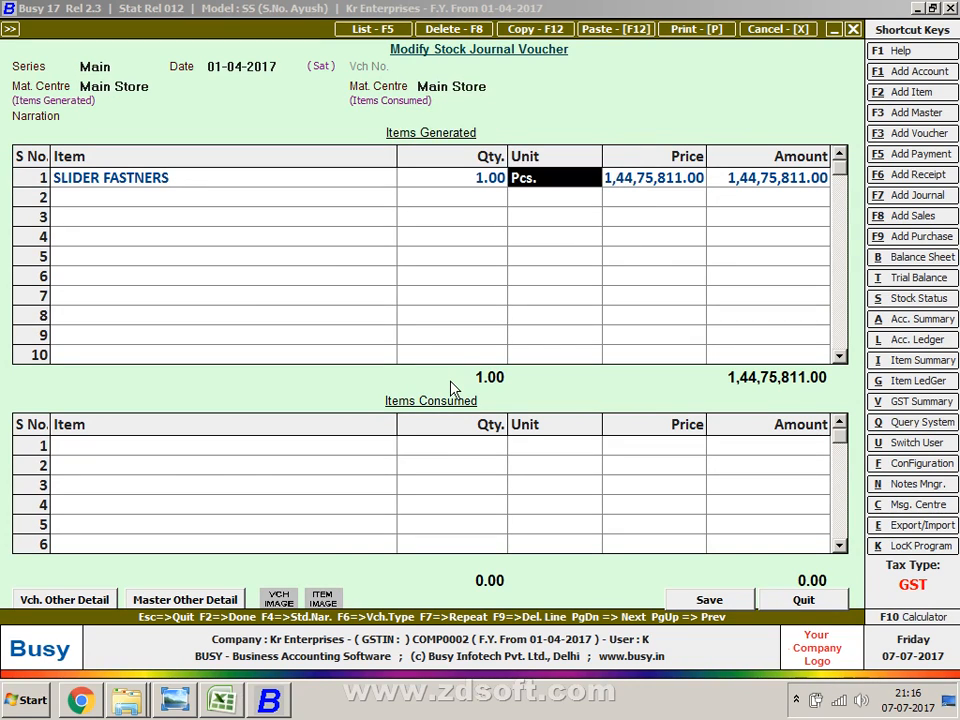
Add a second SLIDER FASTNERS line with quantity 1 to the generated items, accepting the price of 14475811.
key("Return")
key("Return")
key("Return")
key("Return")
type("1")
key("Return")
key("Return")
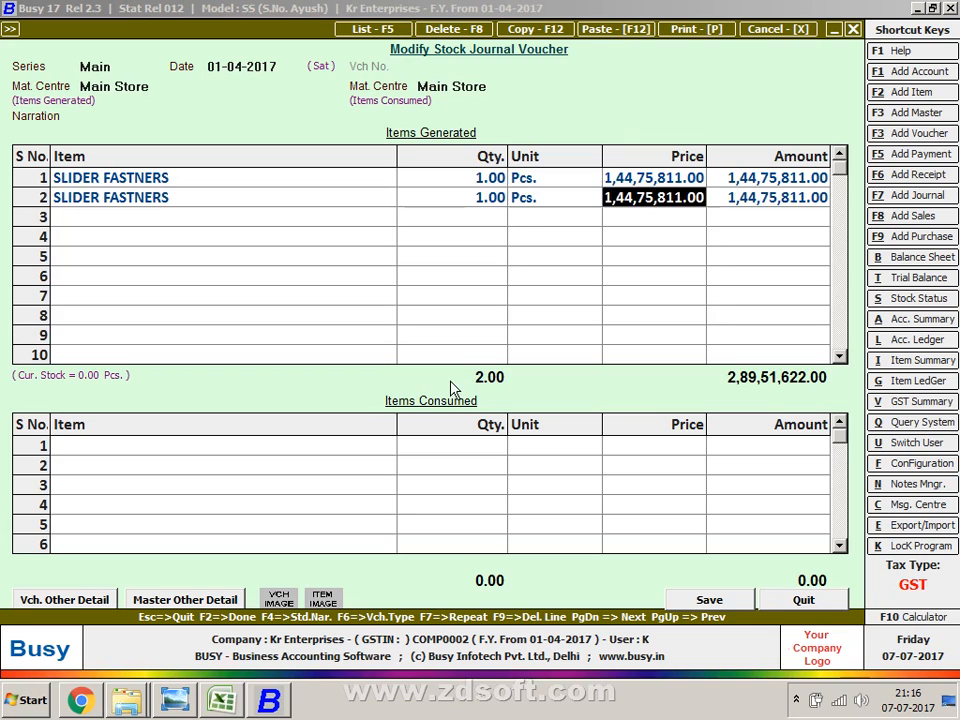
key("Return")
key("Return")
Add a third SLIDER FASTNERS line with quantity 1 at the same price, and return to the second line.
key("Return")
type("1")
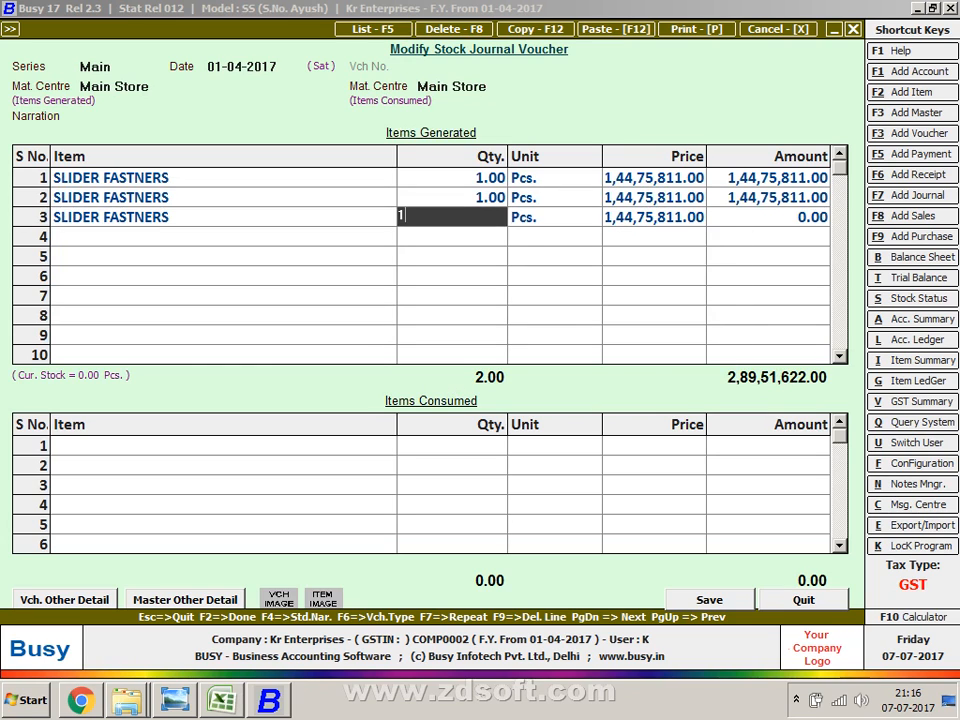
key("Return")
key("Return")
key("Return")
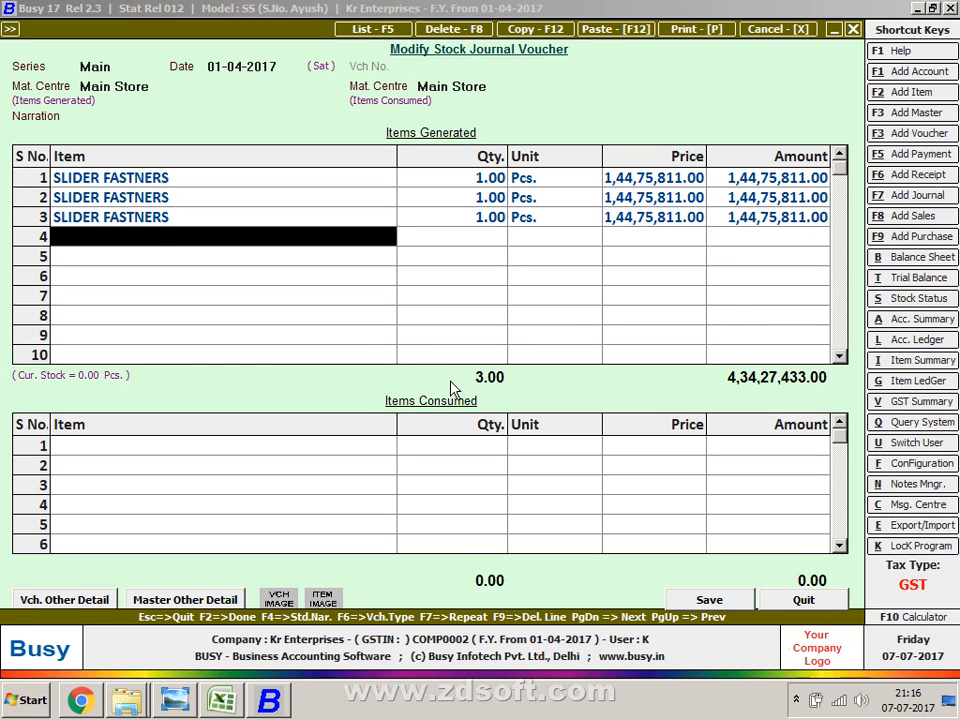
key("Up")
key("Up")
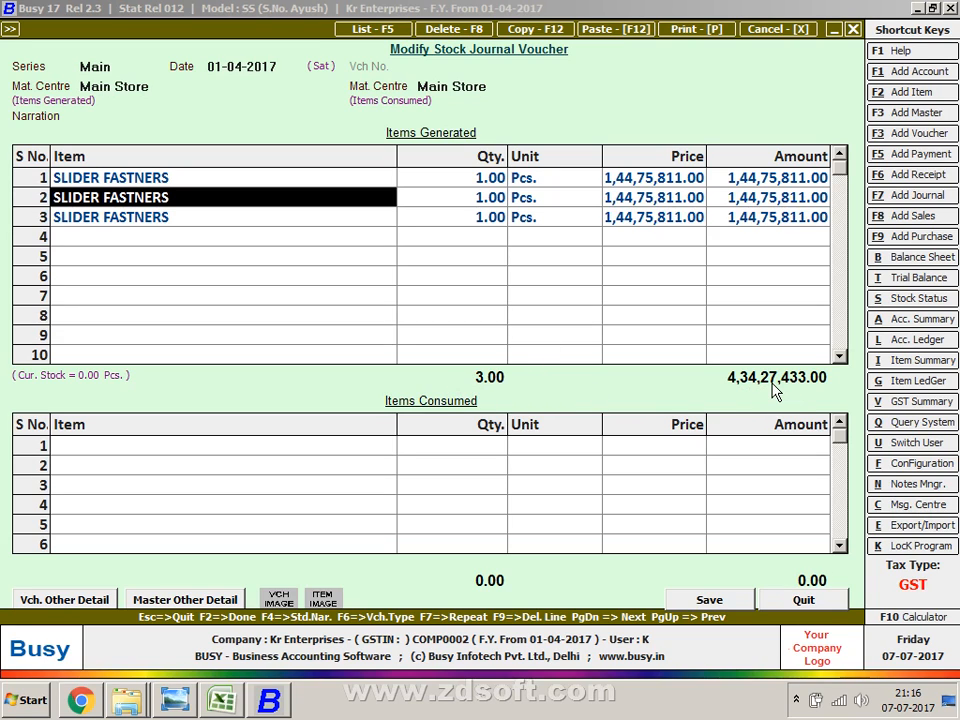
Delete the second and third SLIDER FASTNERS lines, save the Stock Journal voucher and leave voucher entry.
key("F9")
key("F9")
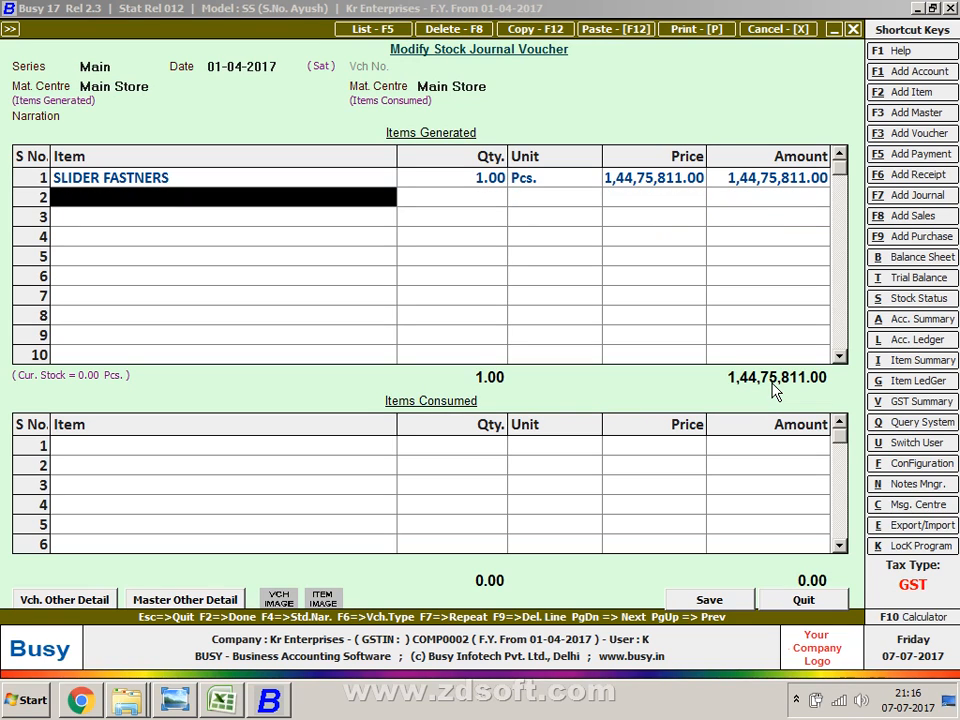
key("Up")
key("F2")
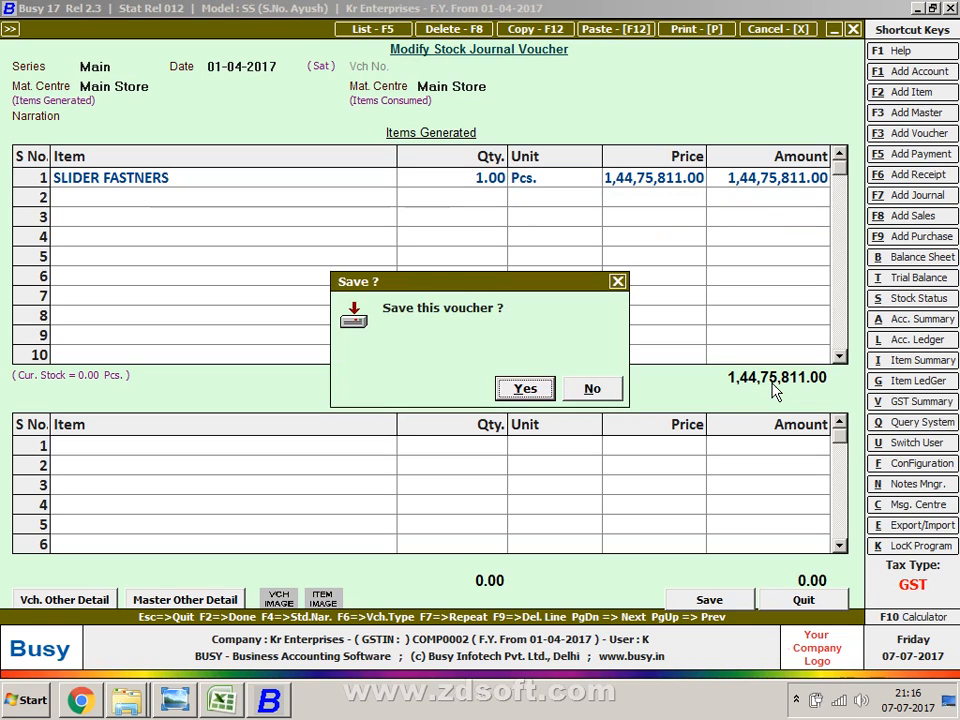
key("Return")
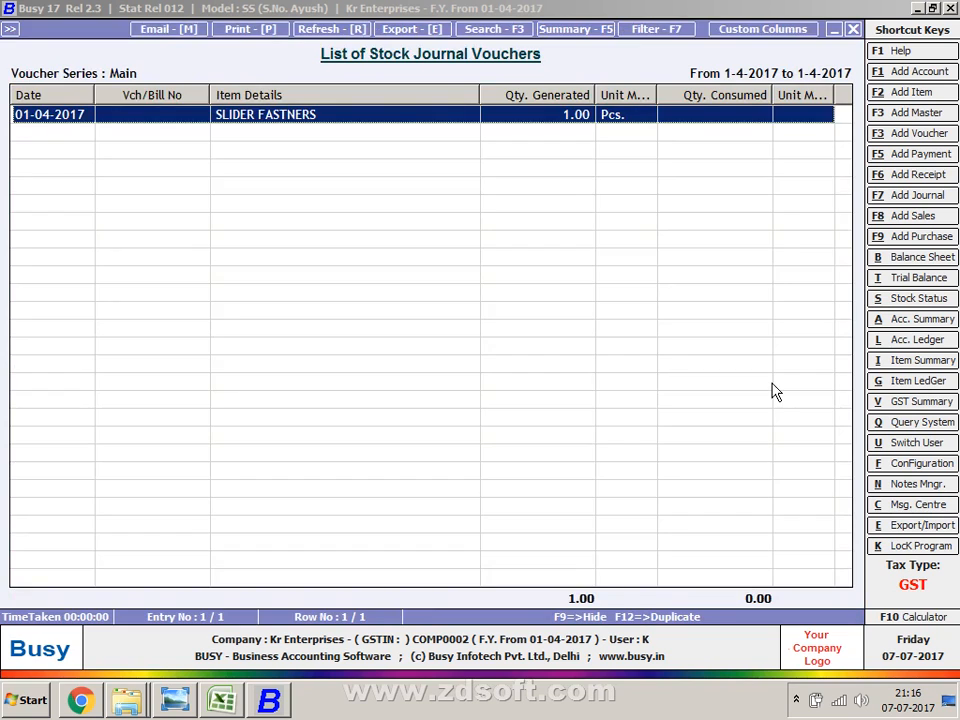
key("Escape")
key("Escape")
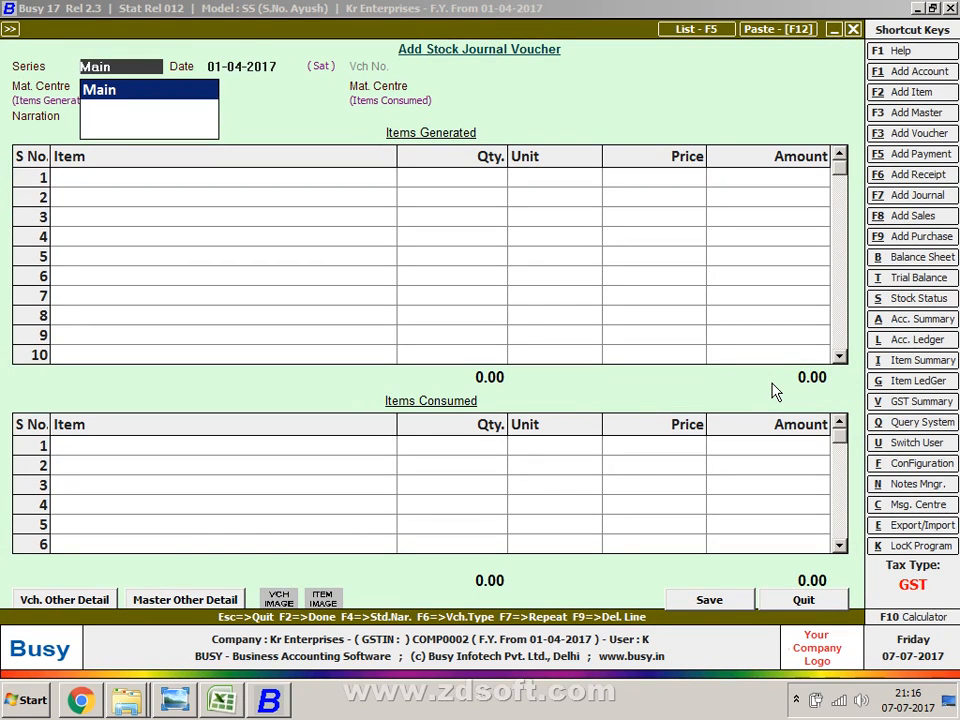
key("Escape")
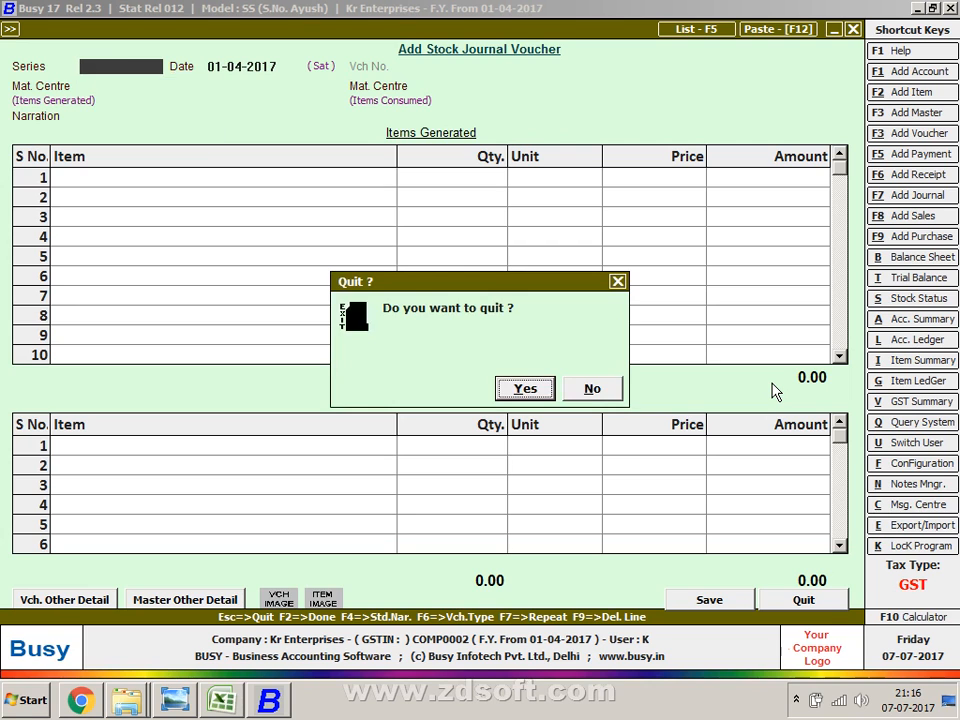
key("Return")
Start the standard horizontal Balance Sheet report month-wise, keeping April as both start and end month.
key("Left")
key("Right")
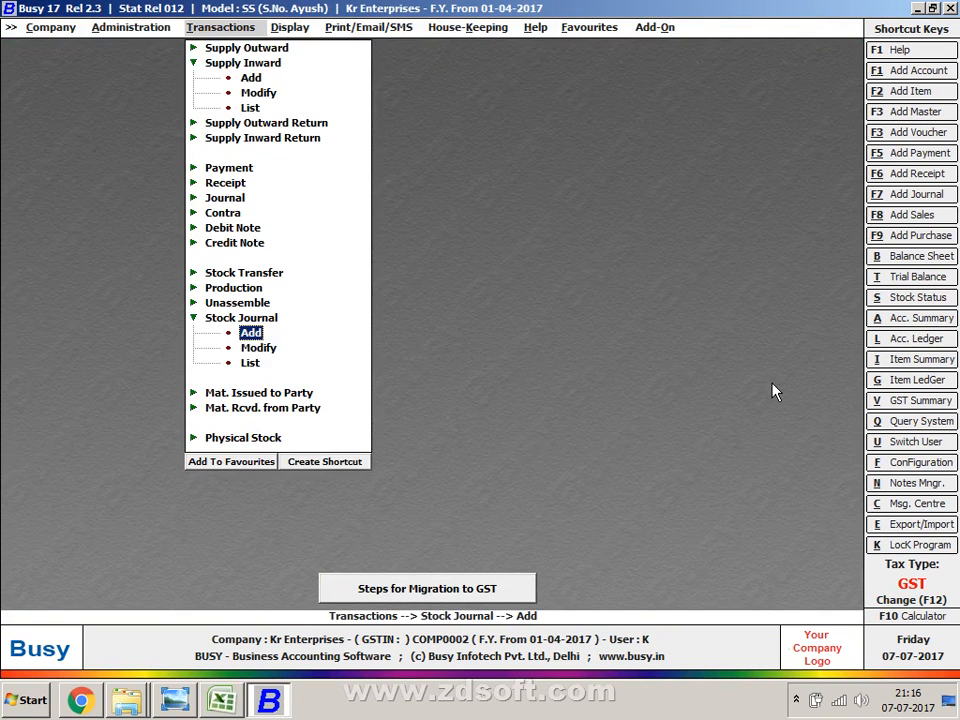
key("Escape")
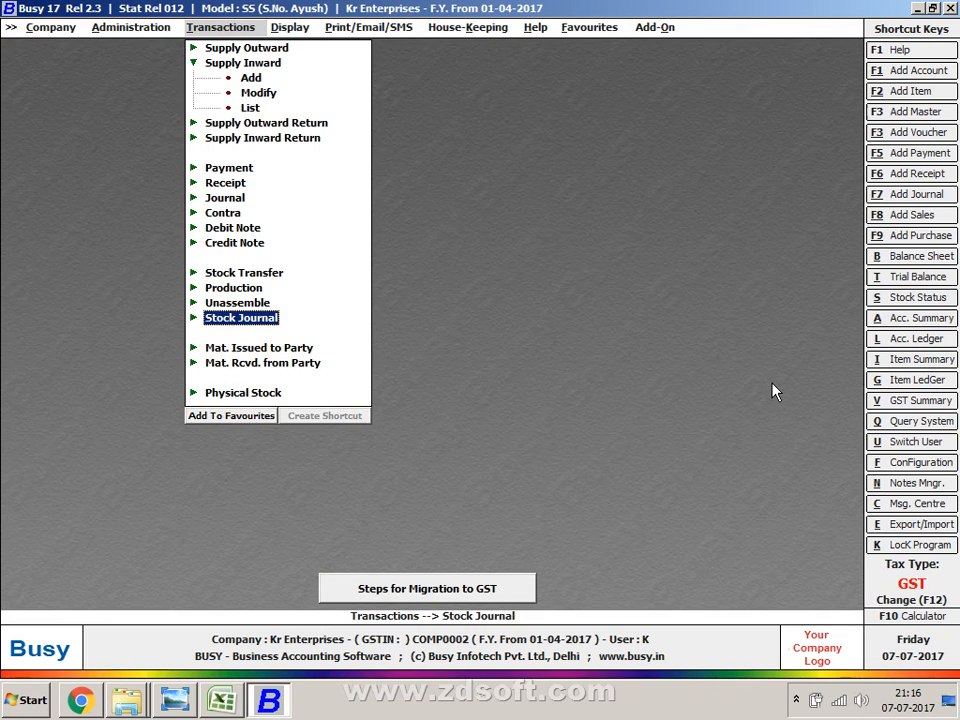
key("Right")
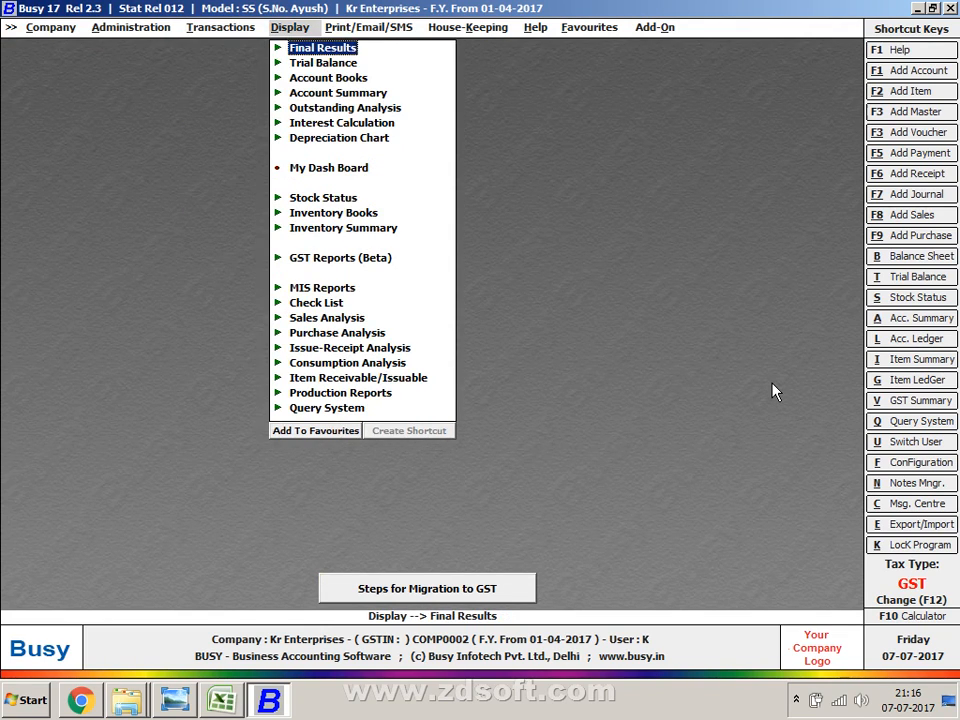
key("Return")
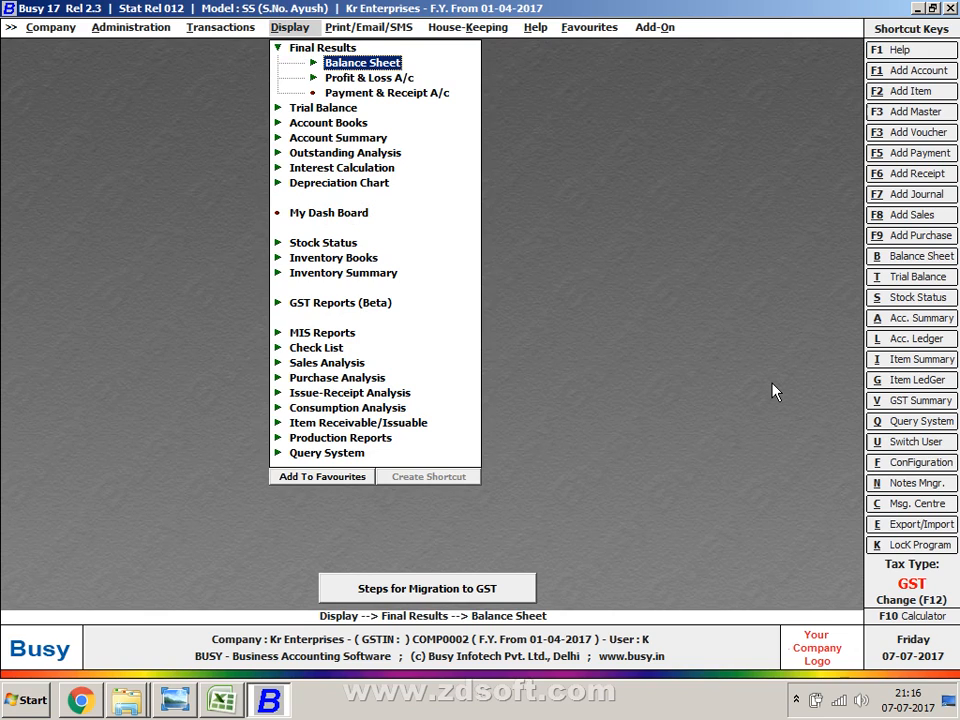
key("Return")
key("Return")
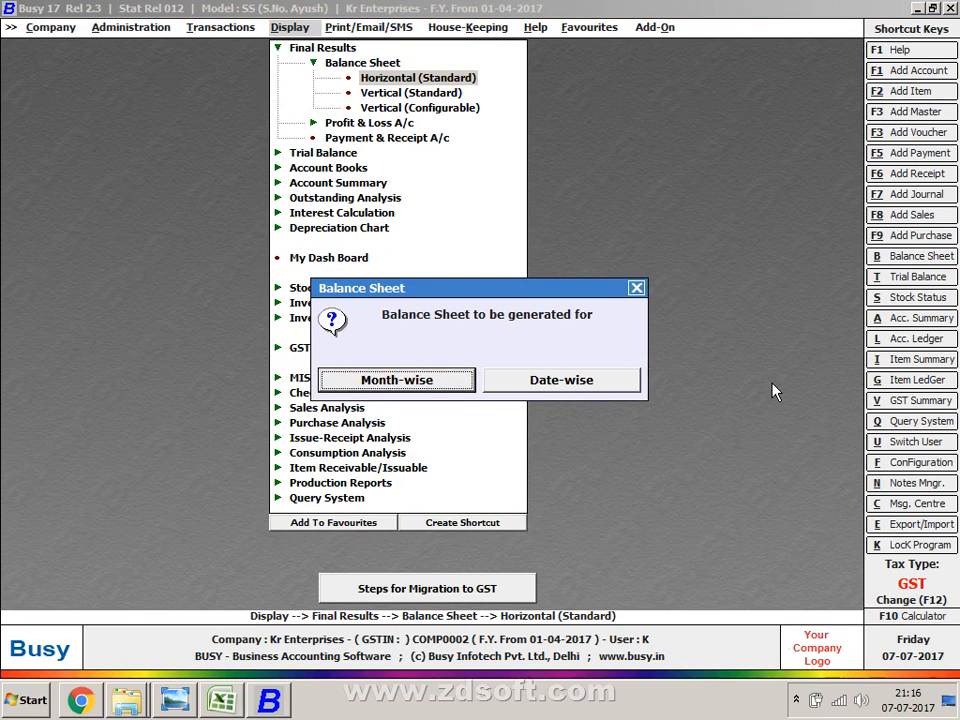
key("Return")
key("Return")
key("Return")
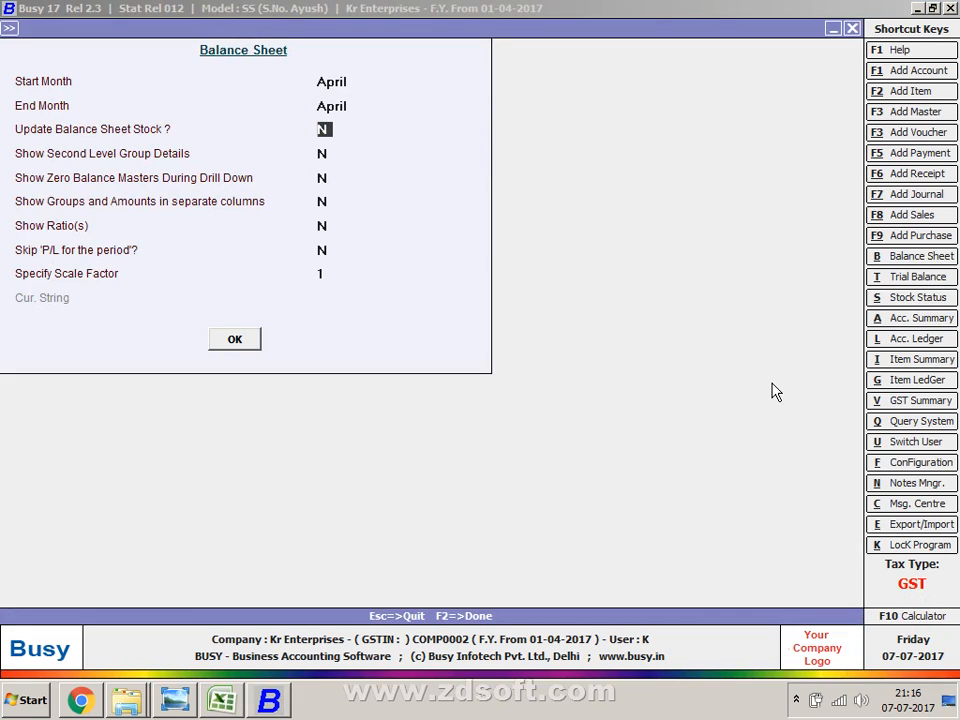
Generate the Balance Sheet with Update Balance Sheet Stock set to Y and all other options unchanged.
type("y")
key("Return")
key("Return")
key("Return")
key("Return")
key("Return")
key("Return")
key("Return")
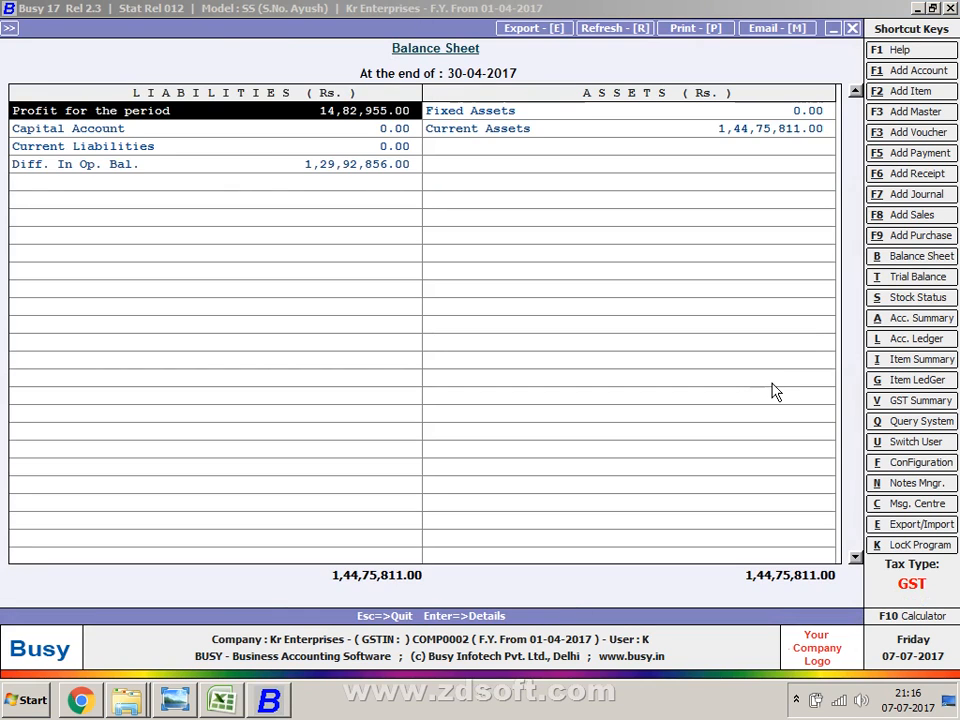
Drill down into the profit for the period and compare the Profit & Loss figures, especially gross profit, with the photo.
key("Return")
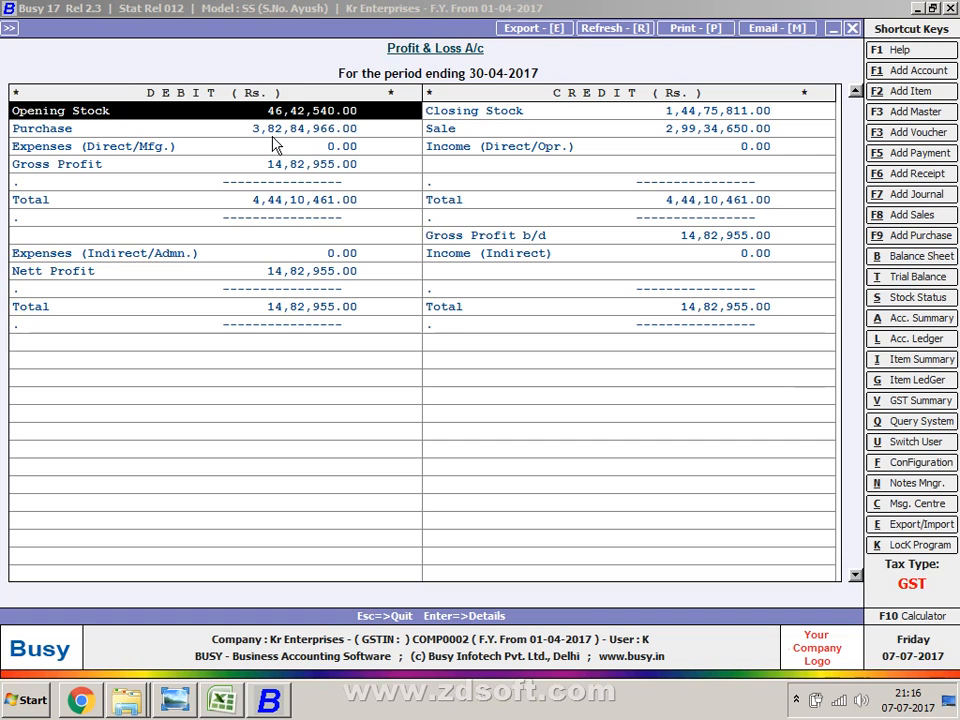
key("alt+Tab")
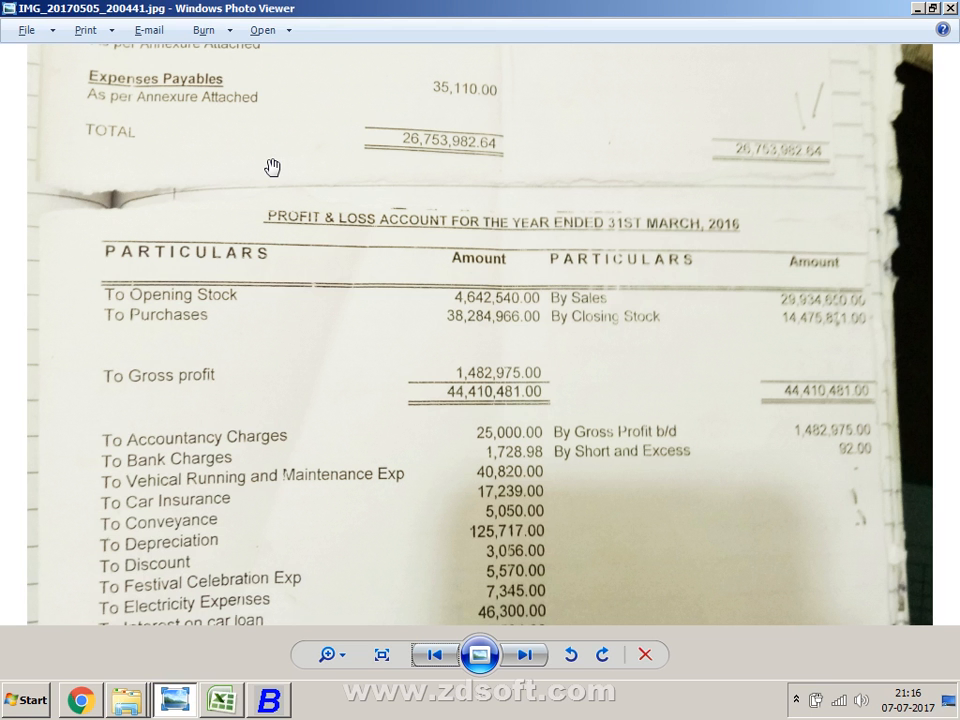
key("alt+Tab")
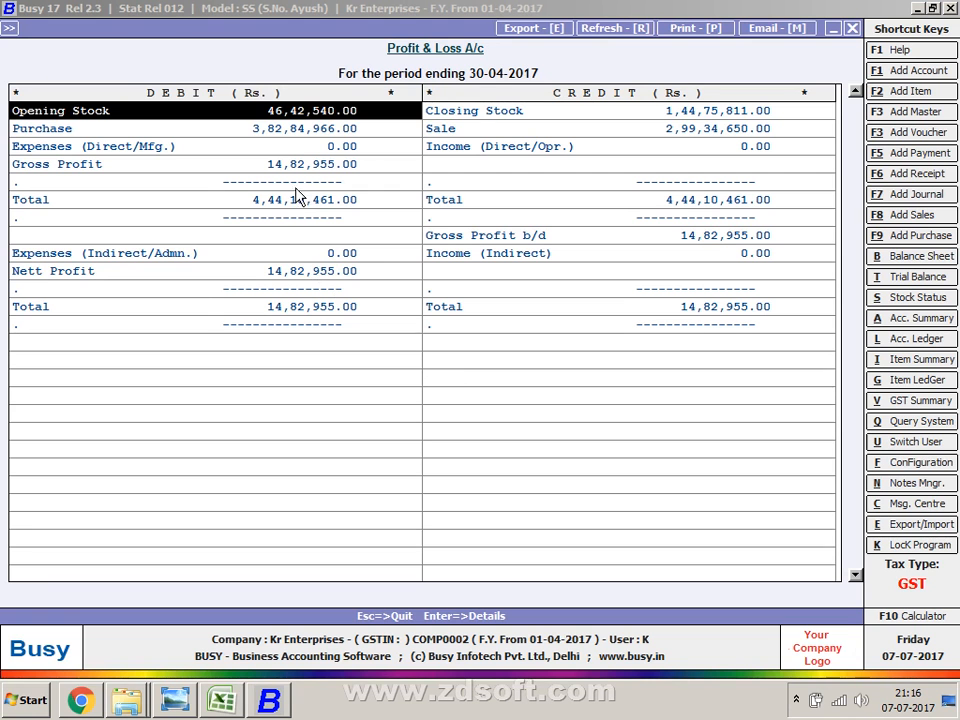
left_click(300, 166)
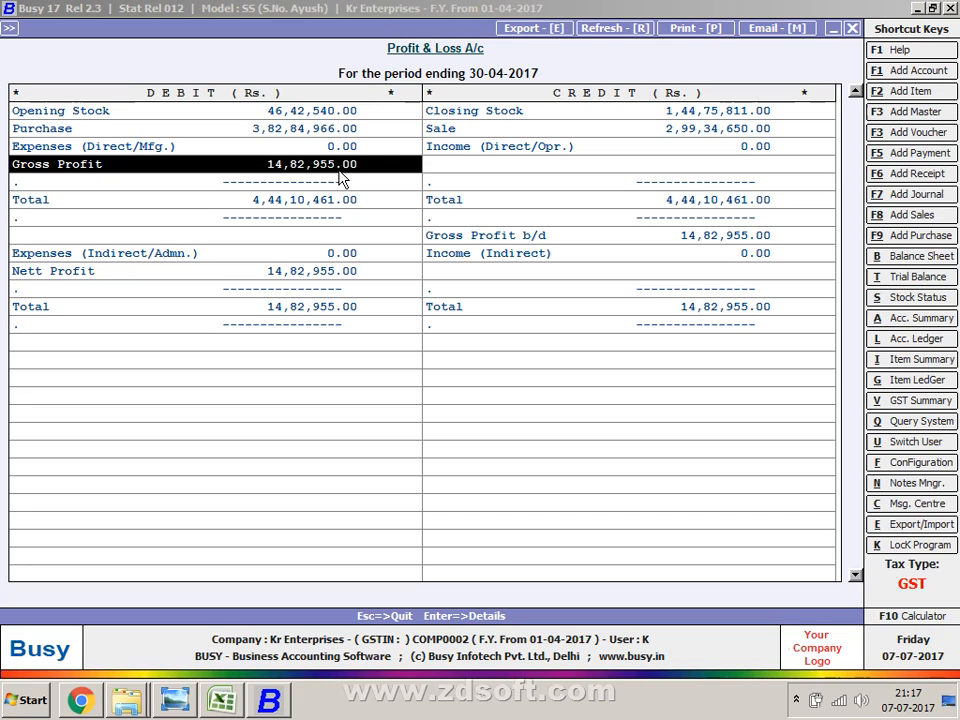
key("alt+Tab")
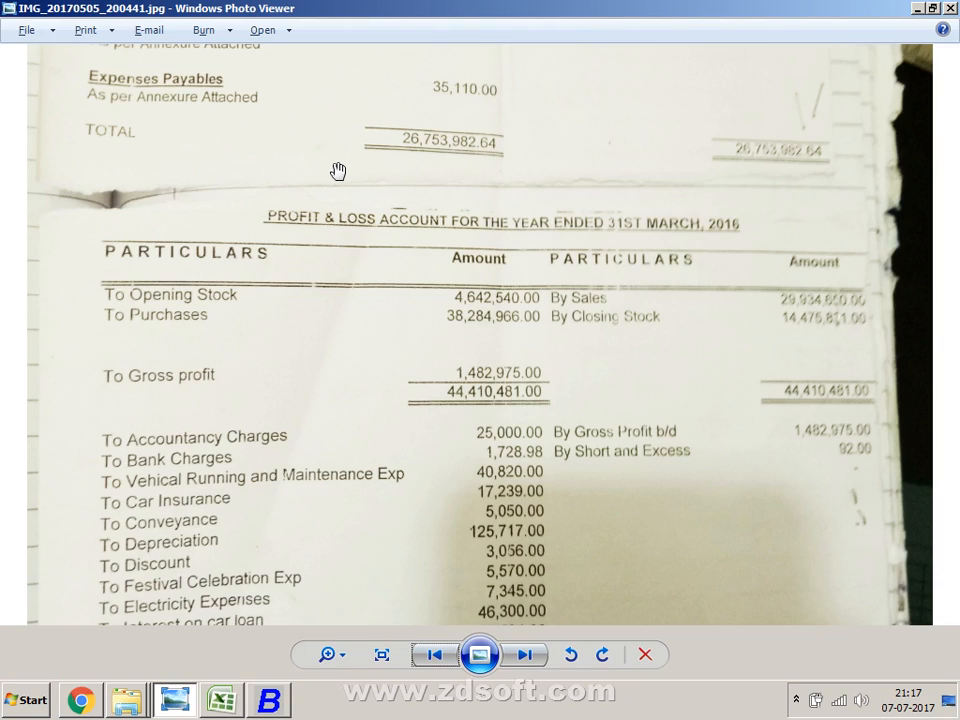
Switch to the Excel workbook and review the trading account's debit entries from opening stock down to direct expenses.
key("alt+Tab")
key("alt+Tab")
key("alt+Tab")
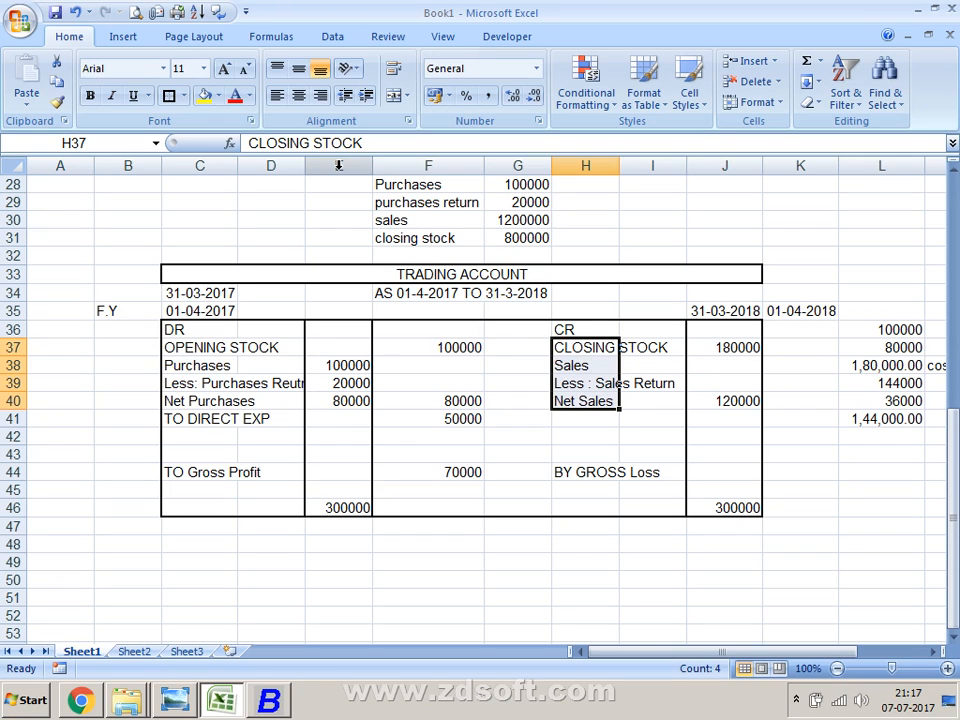
key("Up")
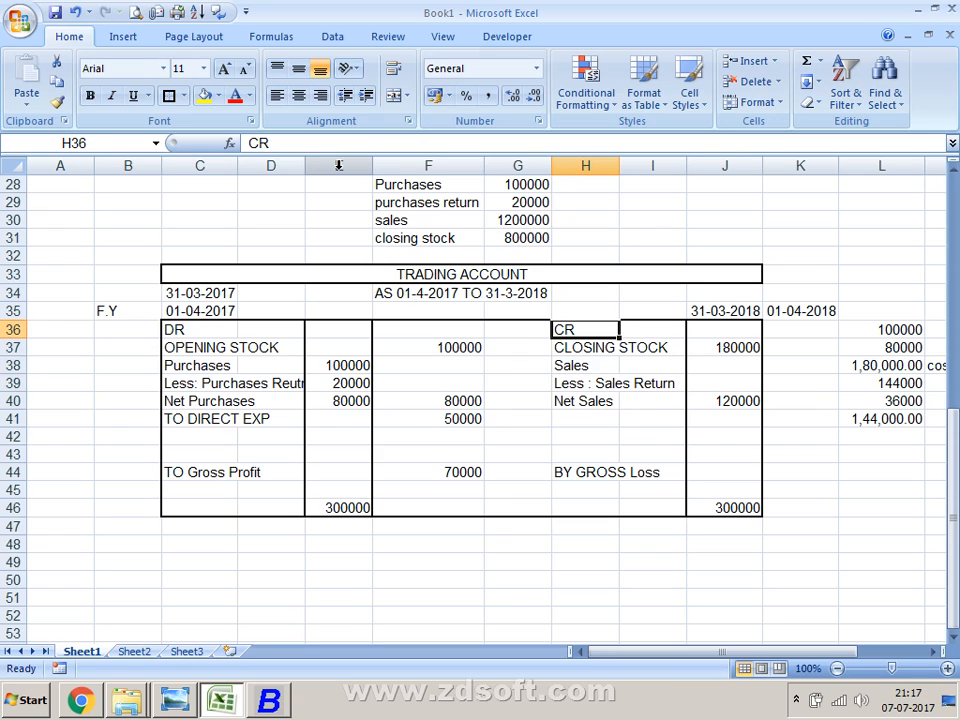
key("Left")
key("Left")
key("Left")
key("Left")
key("Down")
key("Left")
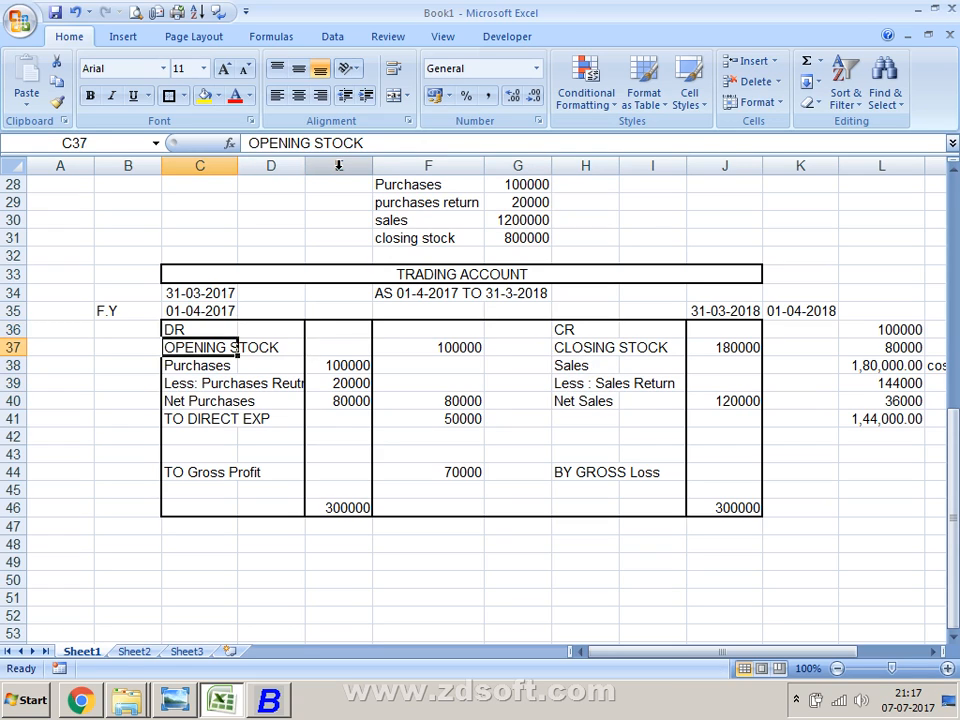
key("Down")
key("Down")
key("Down")
key("Down")
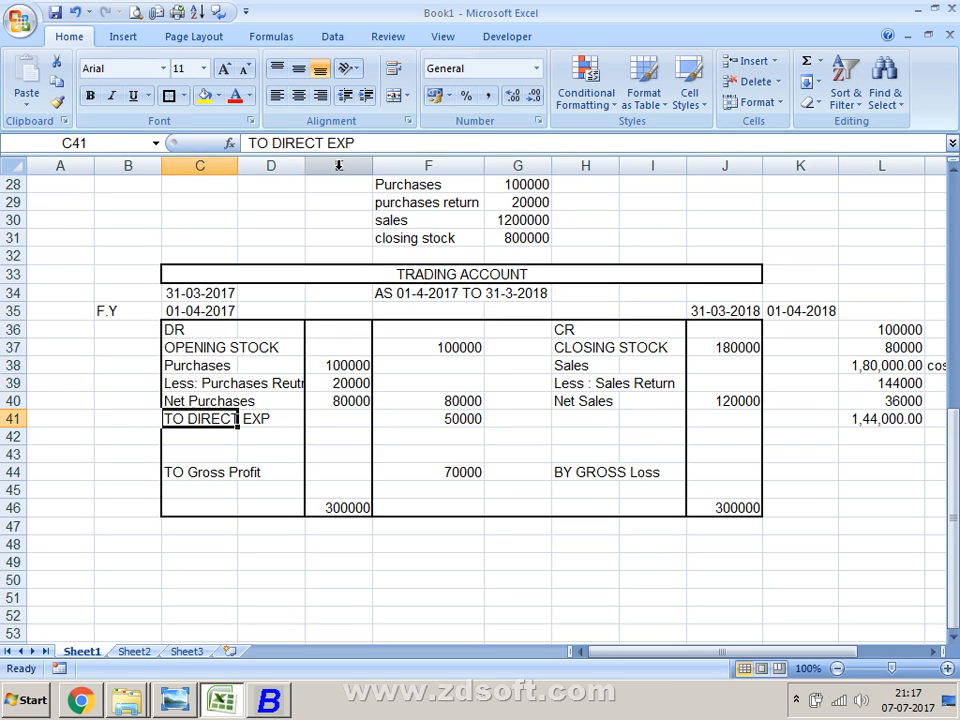
Review the credit entries of the trading account, covering sales, sales return and net sales.
key("Right")
key("Right")
key("Right")
key("Right")
key("Right")
key("Up")
key("Up")
key("Up")
key("Up")
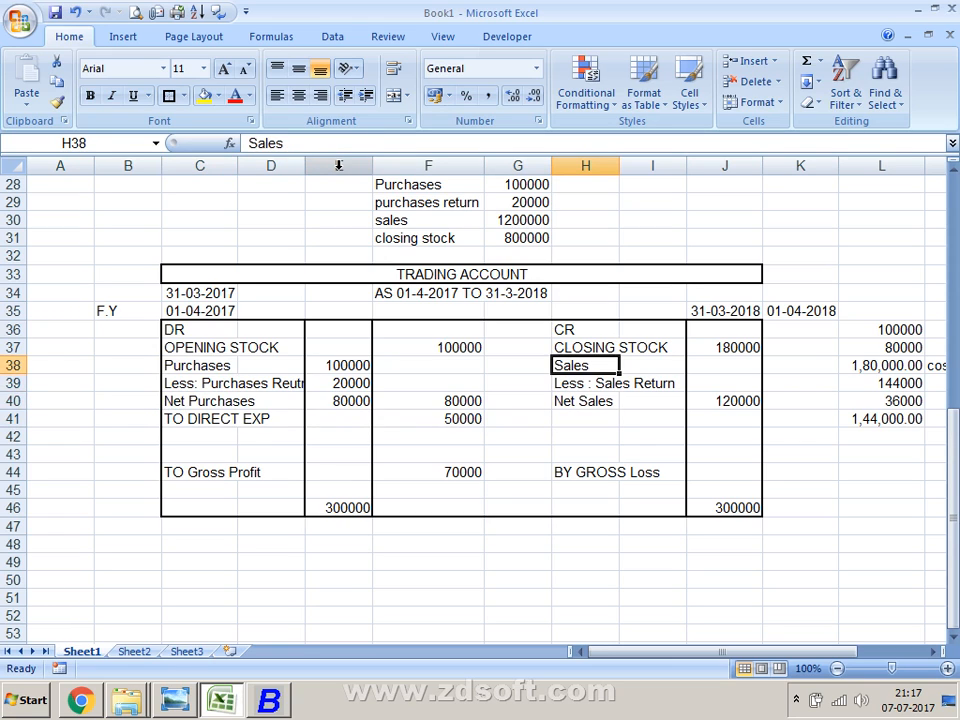
key("Down")
key("Down")
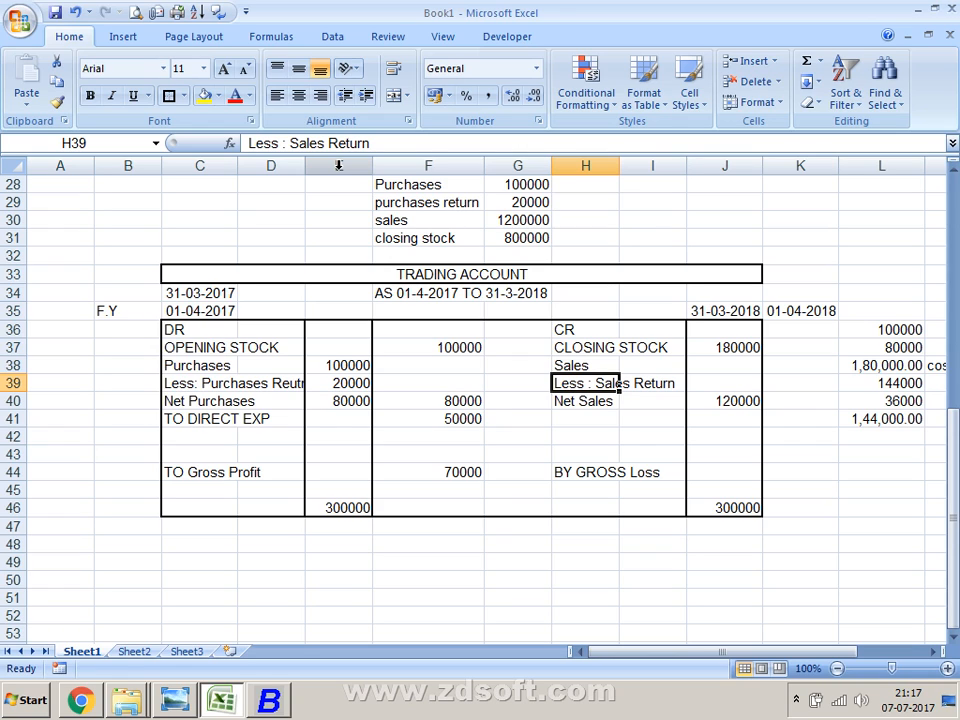
Switch back to Busy, close the report and open the Freight & Forwarding Charges account master for modification.
right_click(401, 706)
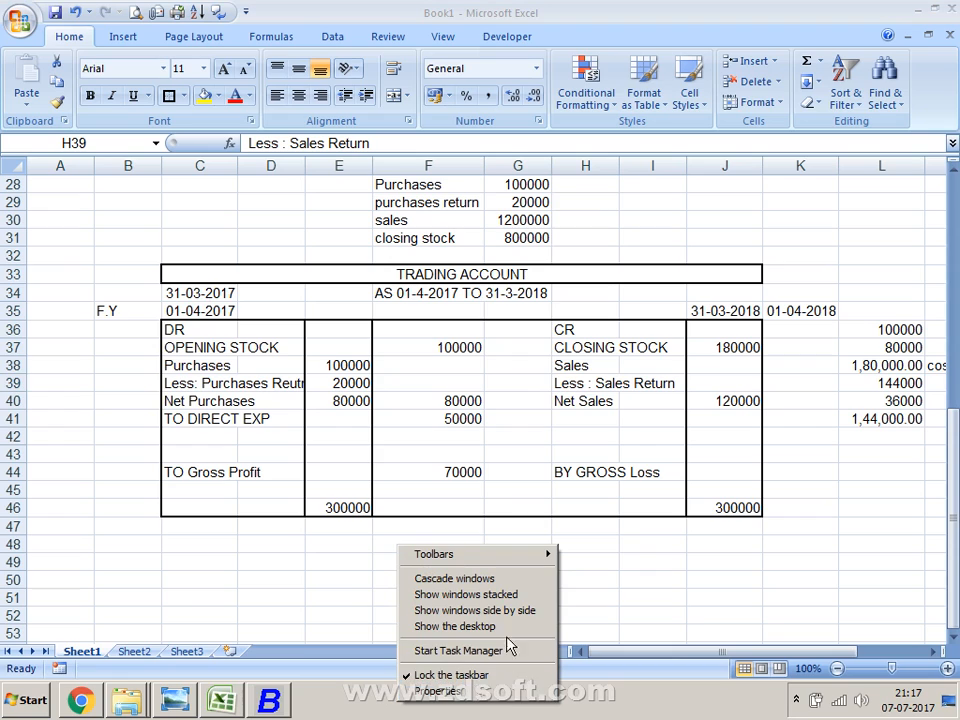
left_click(330, 690)
left_click(269, 700)
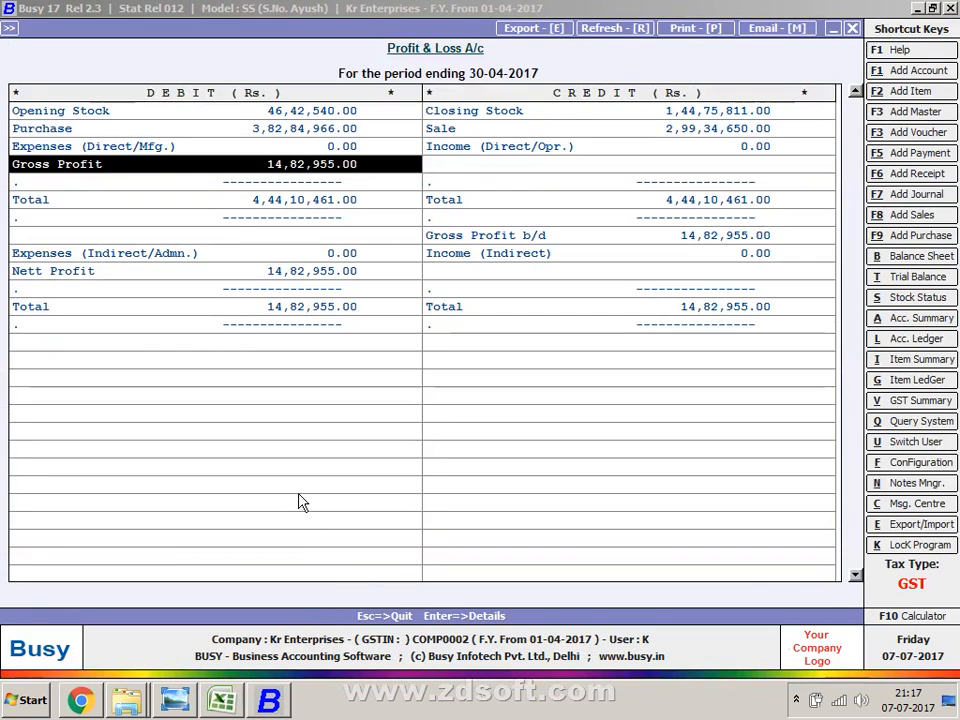
key("Escape")
key("Left")
key("Left")
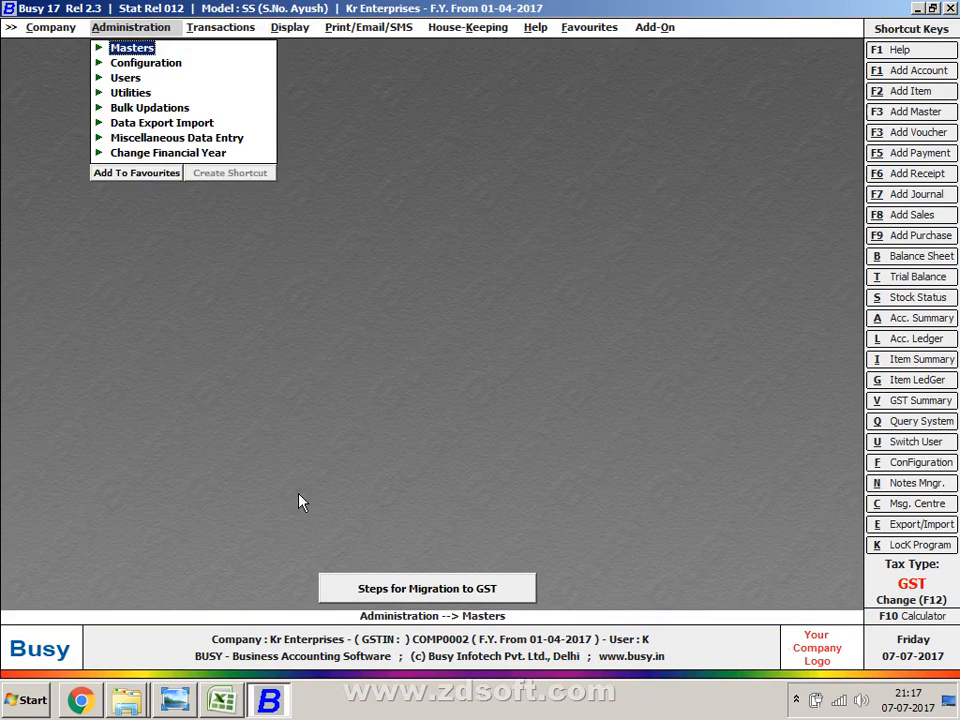
key("Return")
key("Return")
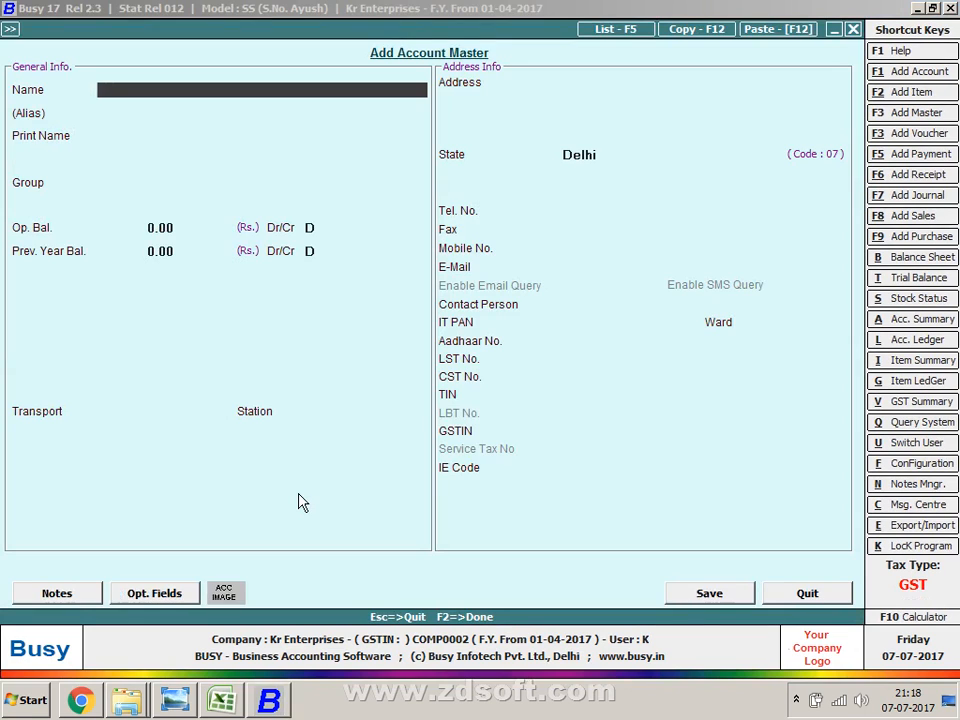
key("Escape")
key("Down")
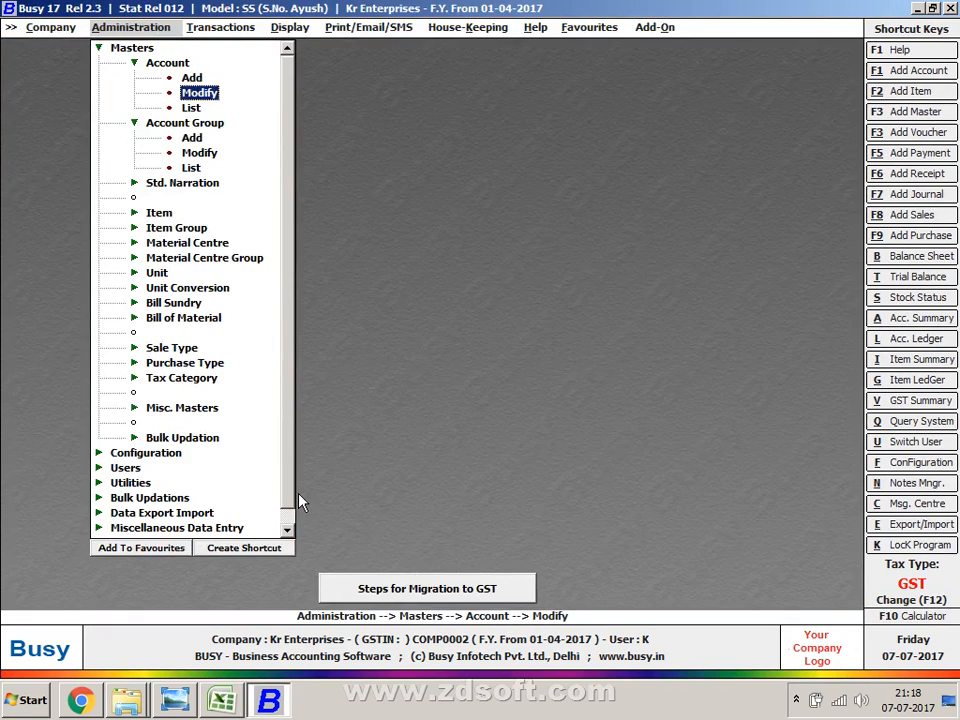
key("Return")
type("FR")
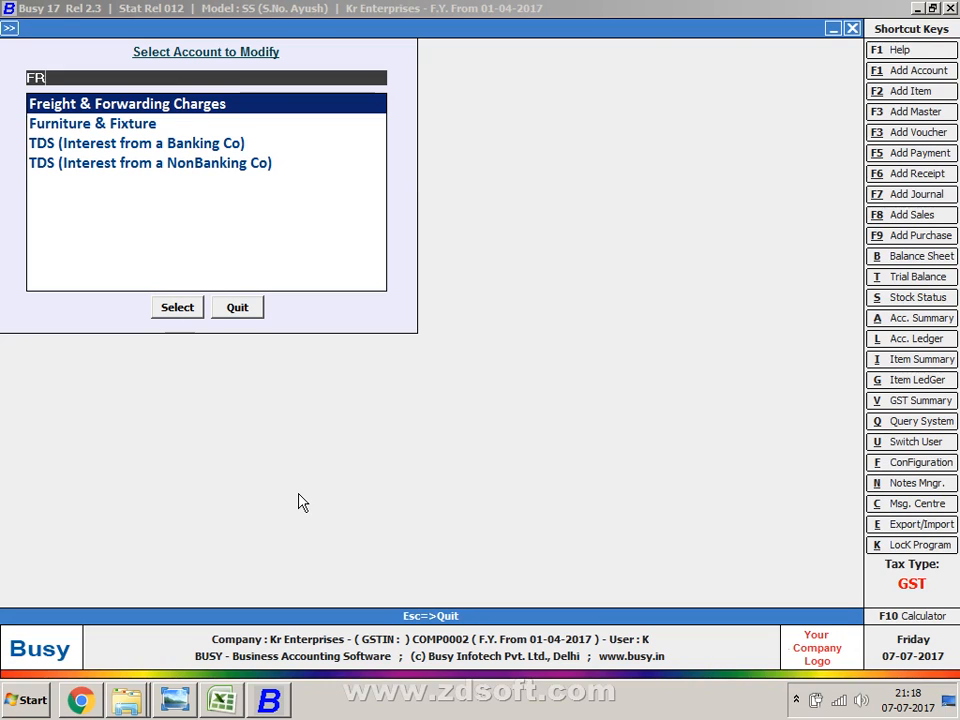
key("Return")
key("Return")
key("Return")
key("Return")
key("Return")
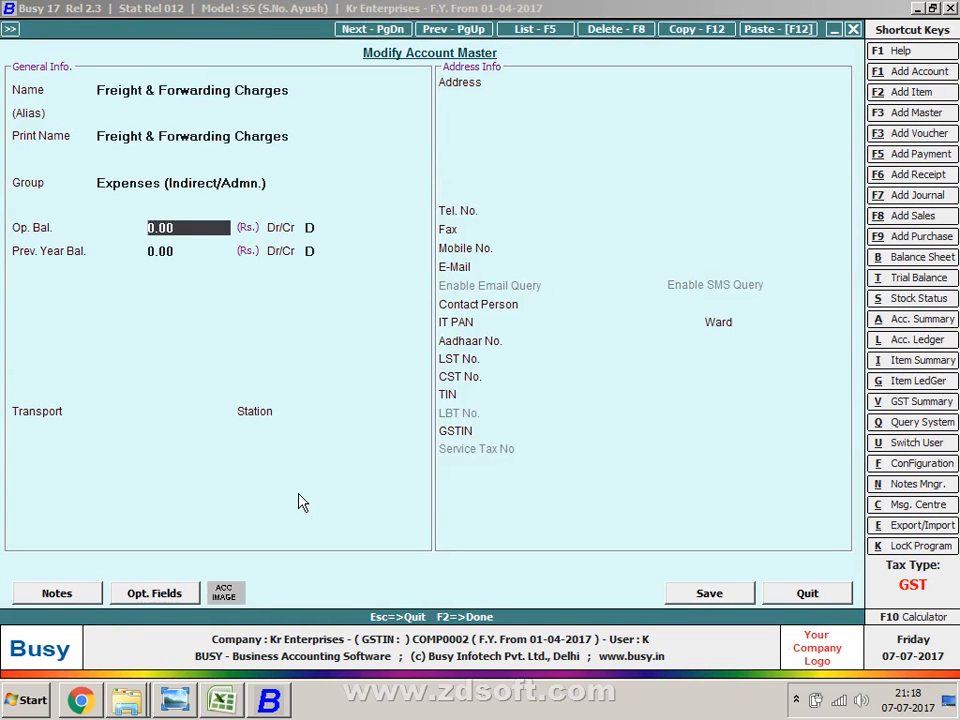
Try an opening balance of 1000 and the group Expenses (Direct/Mfg.) for Freight & Forwarding Charges, and quit without saving.
type("1000")
key("Up")
type("E")
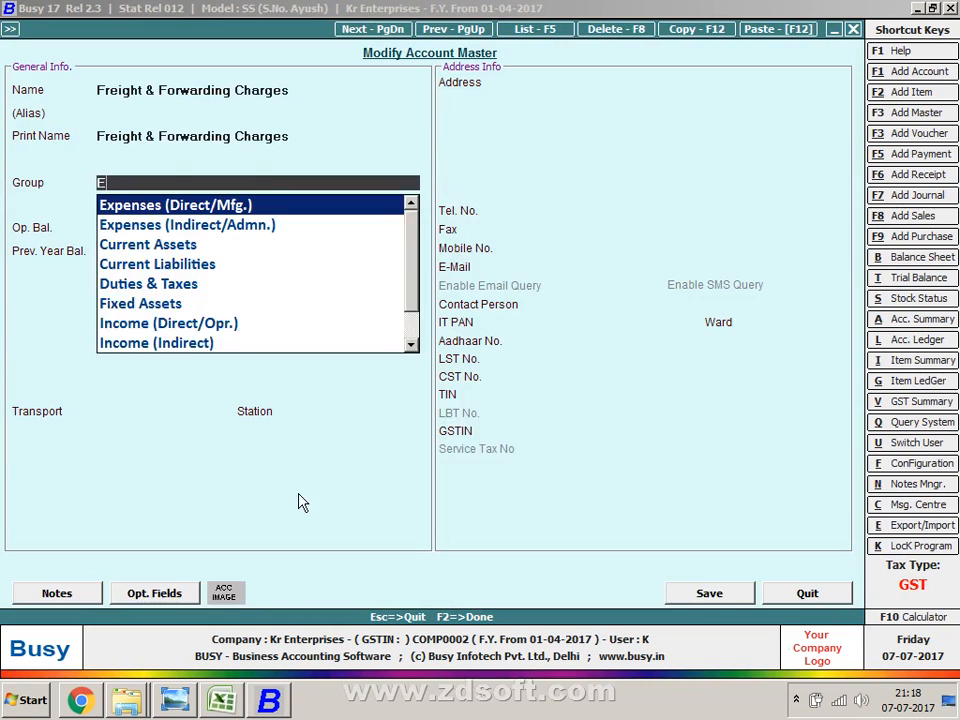
type("x")
key("Return")
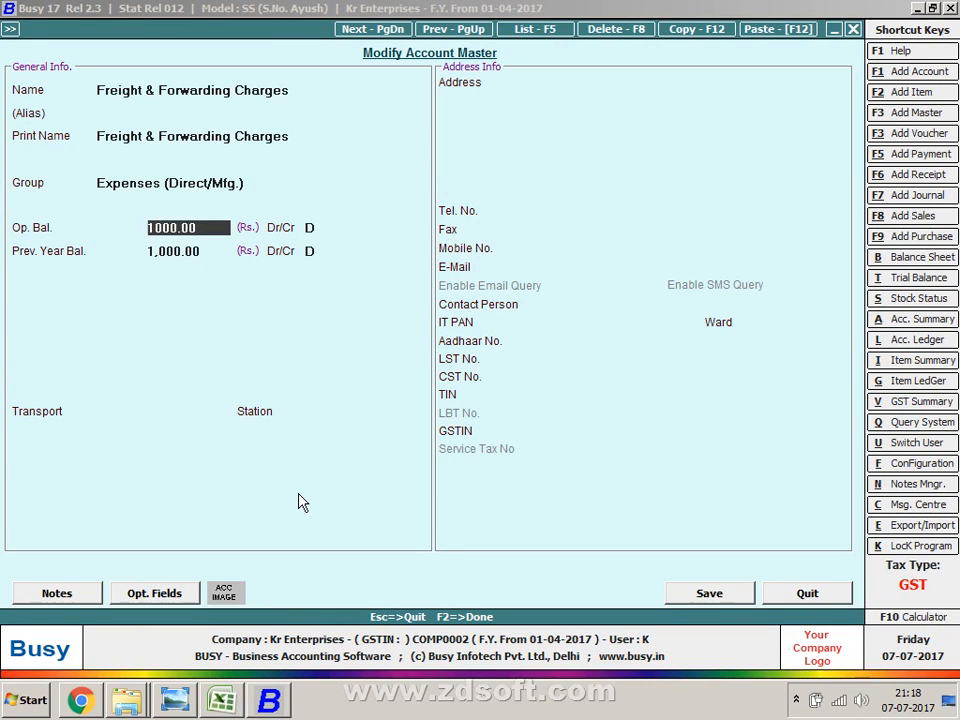
key("Escape")
key("Return")
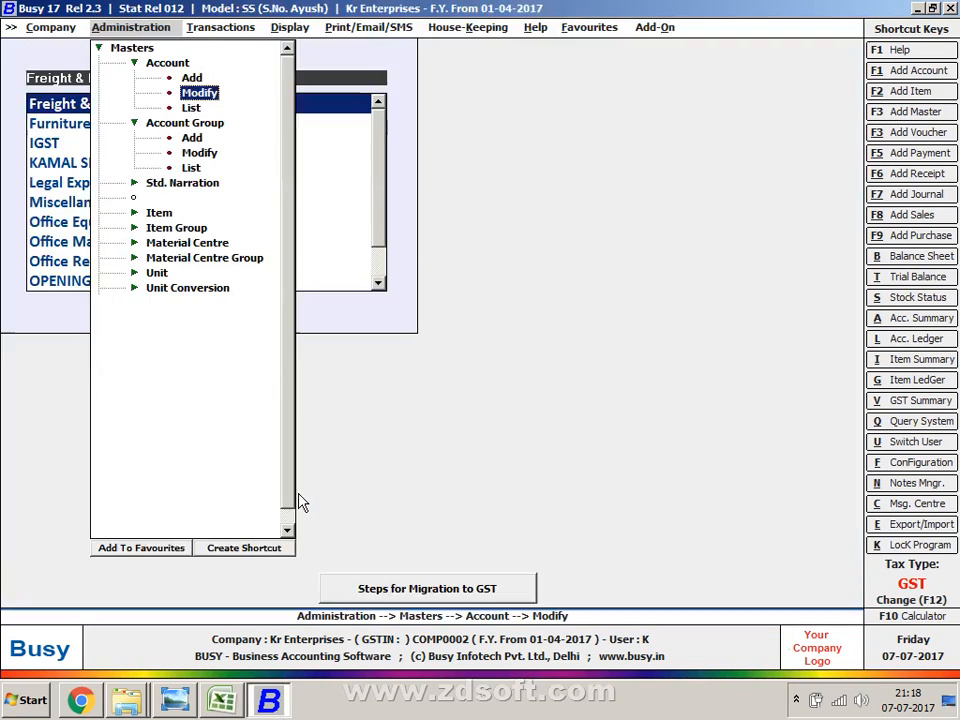
key("Escape")
key("Escape")
right_click(438, 700)
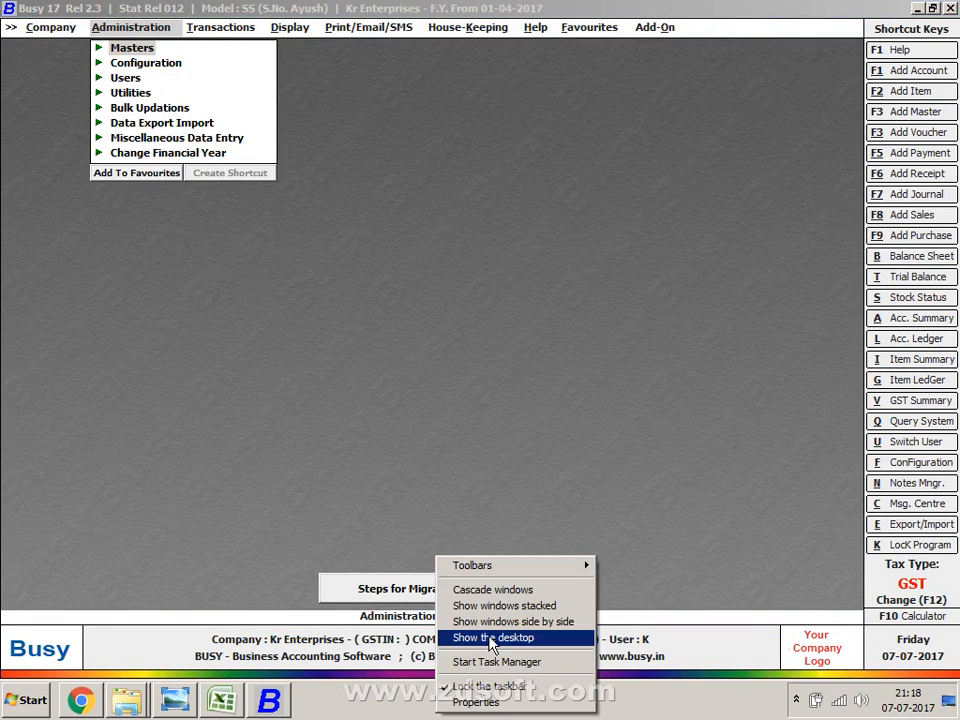
left_click(490, 636)
right_click(586, 292)
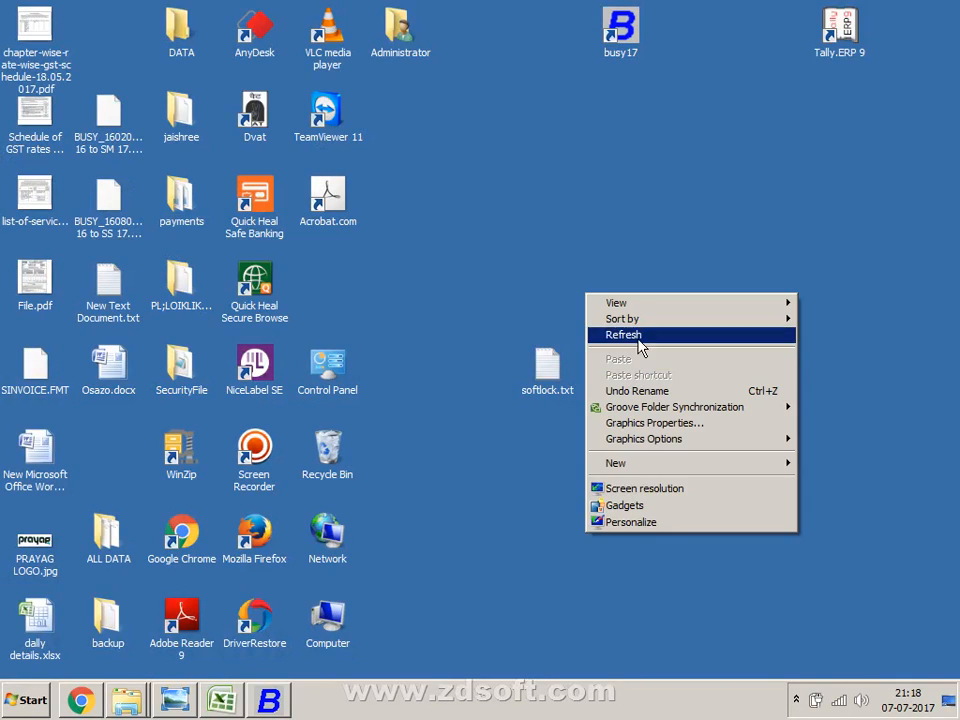
left_click(632, 334)
left_click(797, 700)
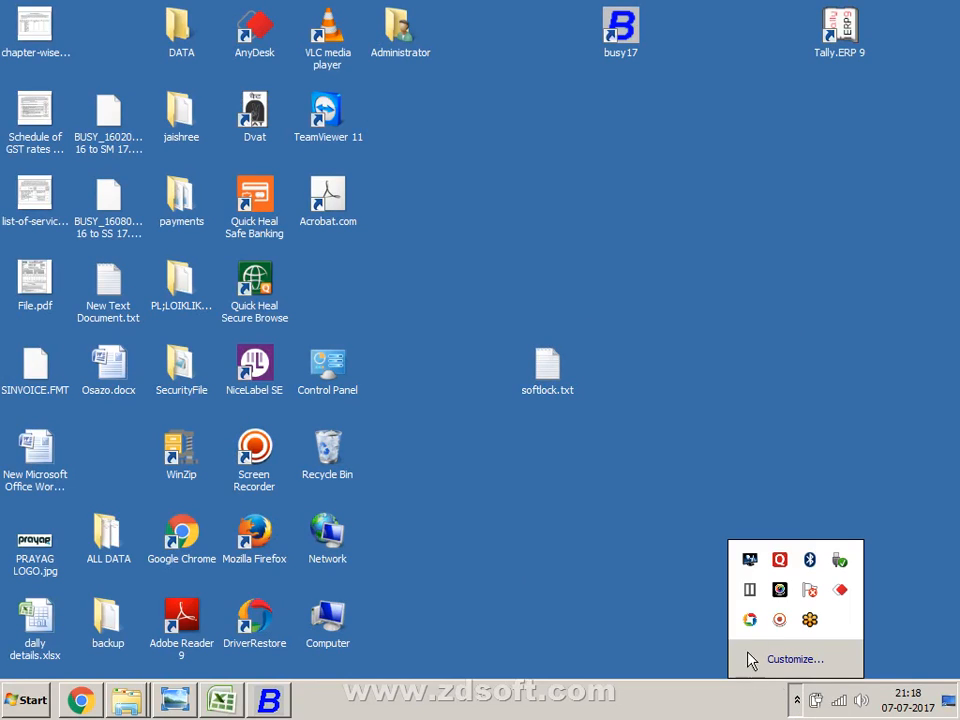
left_click(780, 620)
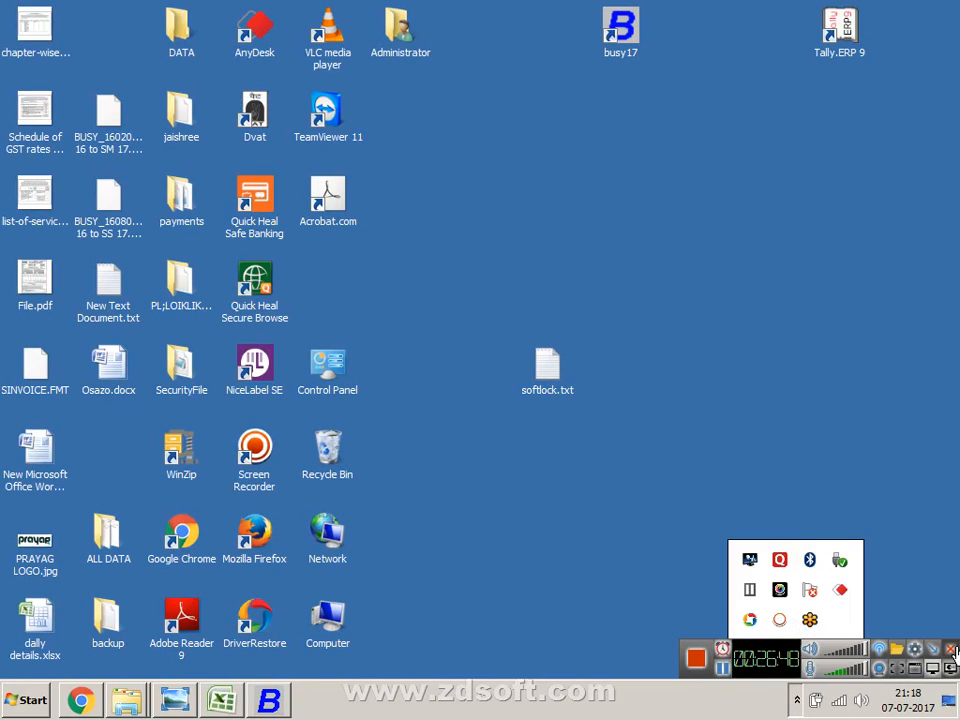